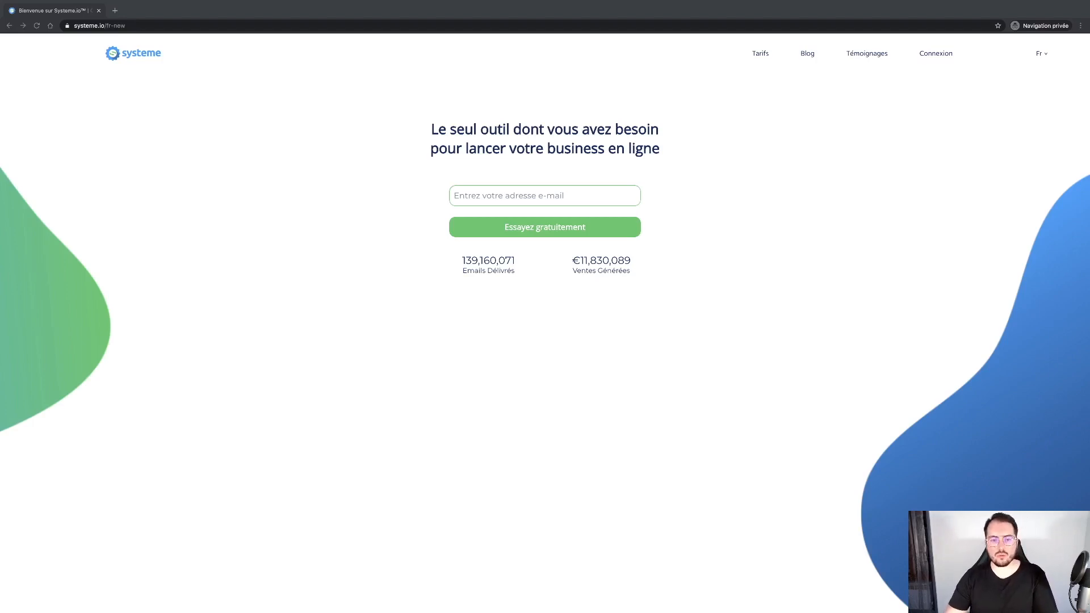
Step: Sign up for the free trial by entering the account e-mail address on the home page
{"action": "left_click", "coordinate": [463, 197]}
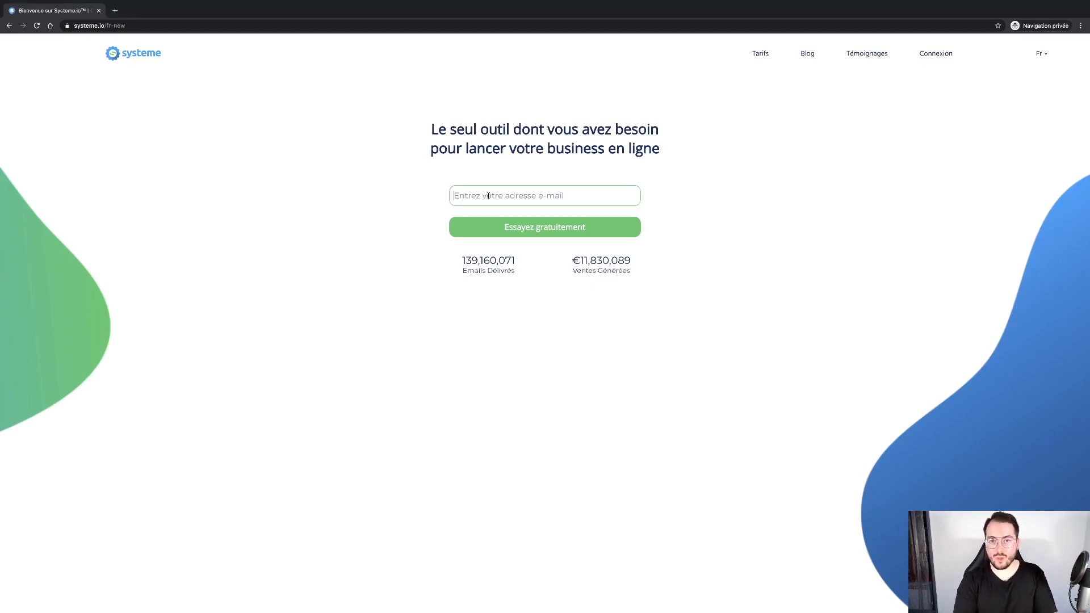
{"action": "key", "text": "super+v"}
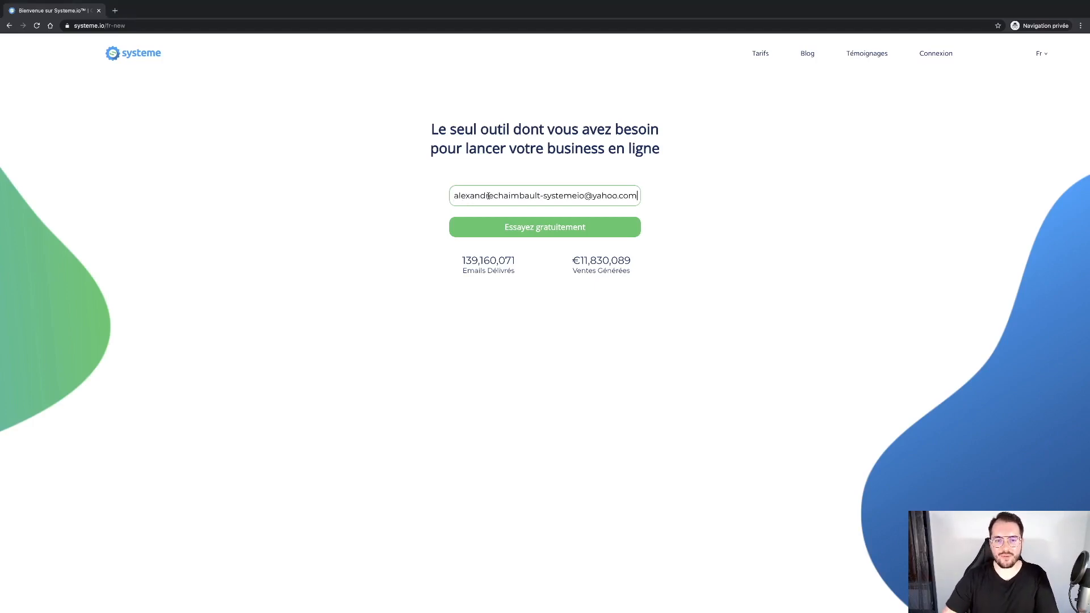
{"action": "left_click", "coordinate": [499, 235]}
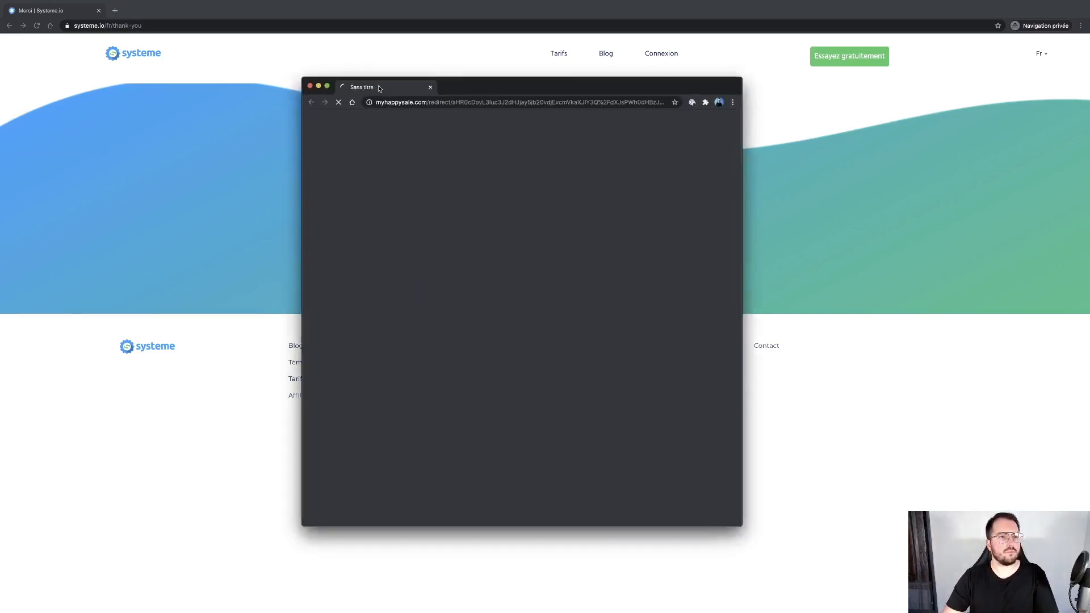
Step: Maximize the registration window, then set and confirm the new account password, passing the robot check and declining to store the login
{"action": "left_click_drag", "start_coordinate": [395, 85], "coordinate": [348, 61]}
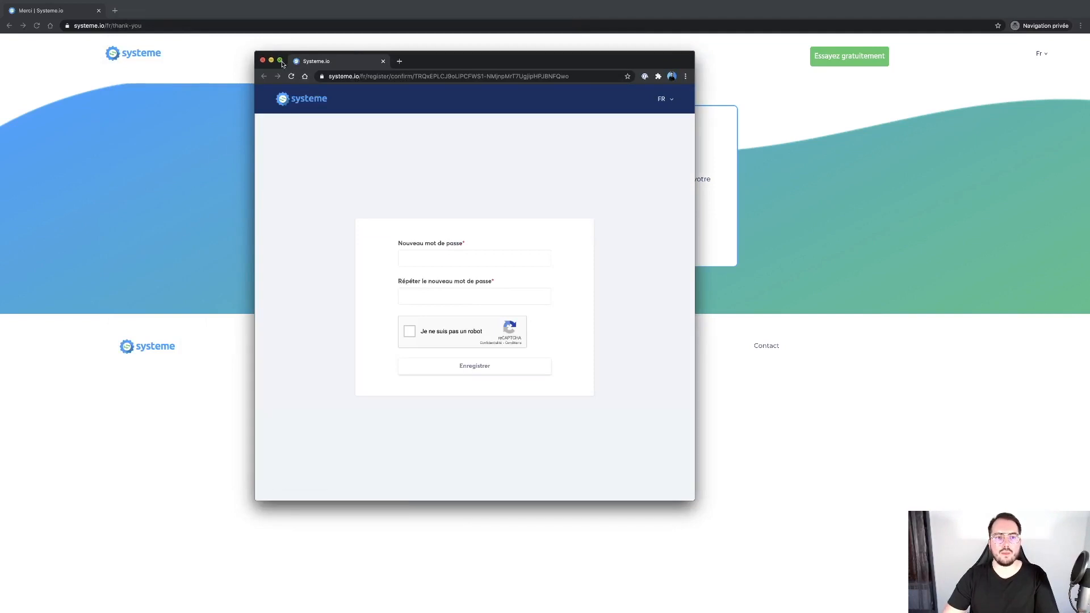
{"action": "mouse_move", "coordinate": [279, 60]}
{"action": "left_click", "coordinate": [301, 76]}
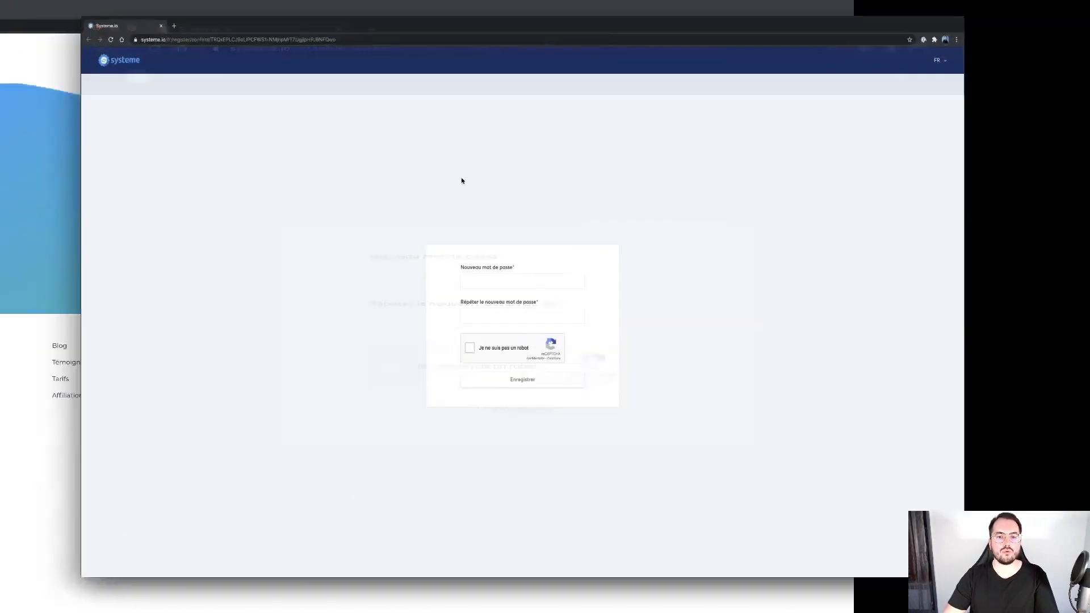
{"action": "left_click", "coordinate": [501, 290]}
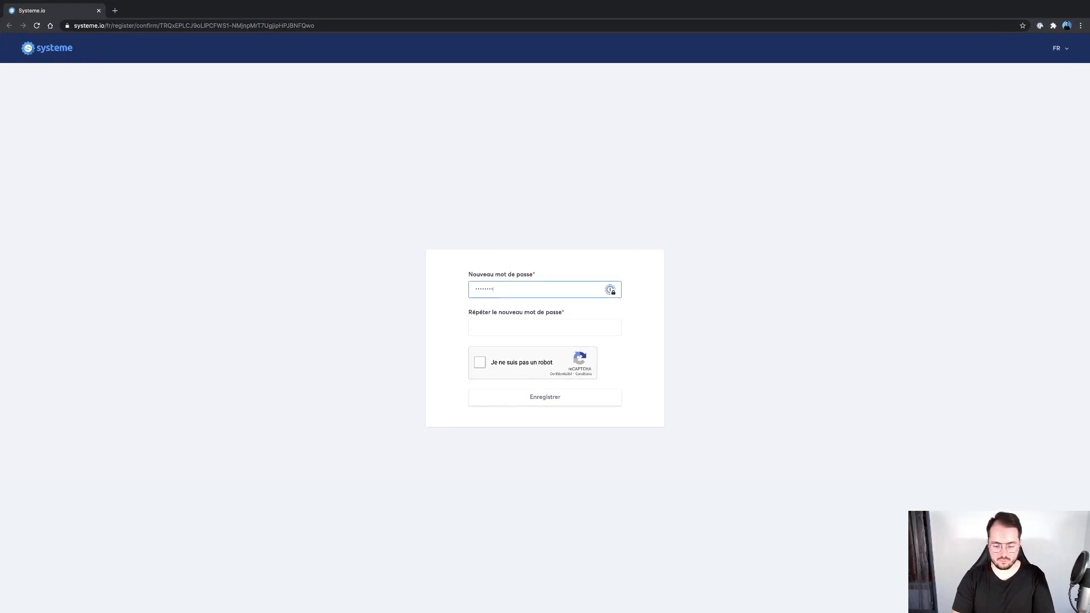
{"action": "key", "text": "Tab"}
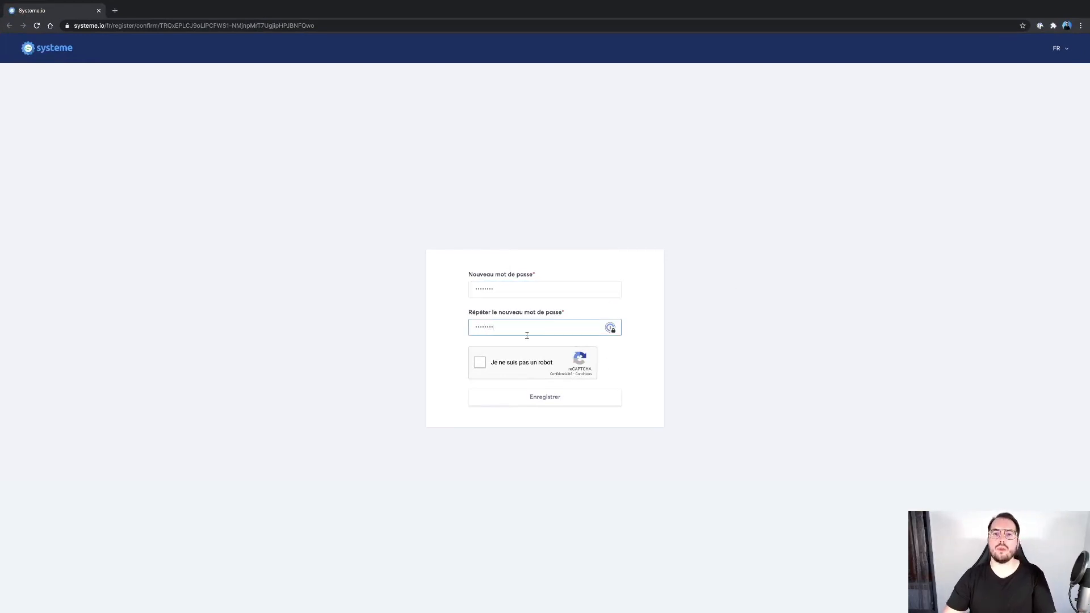
{"action": "left_click", "coordinate": [480, 362]}
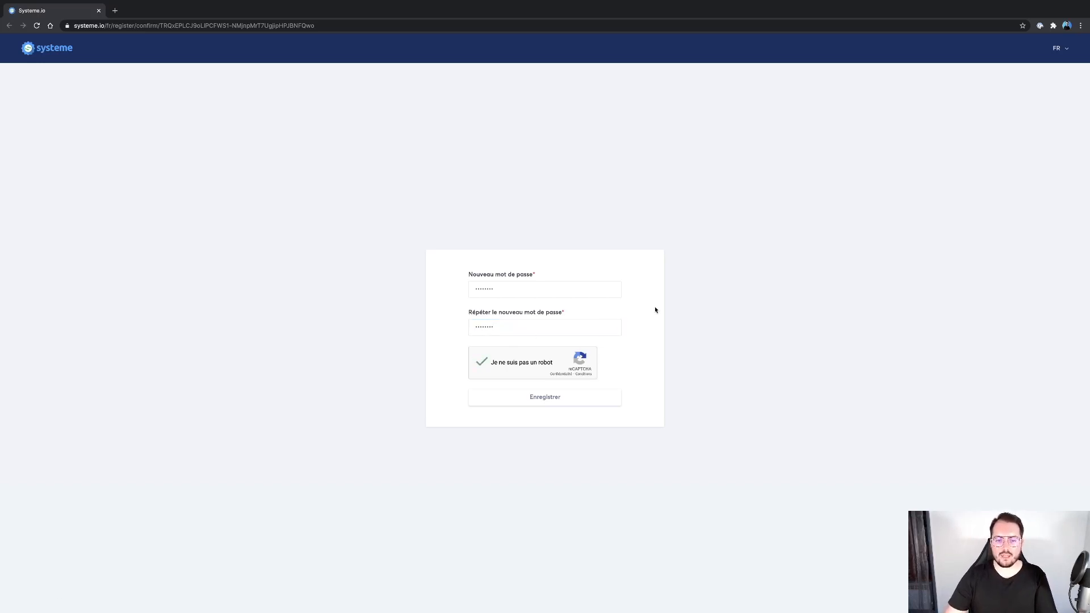
{"action": "left_click", "coordinate": [551, 397]}
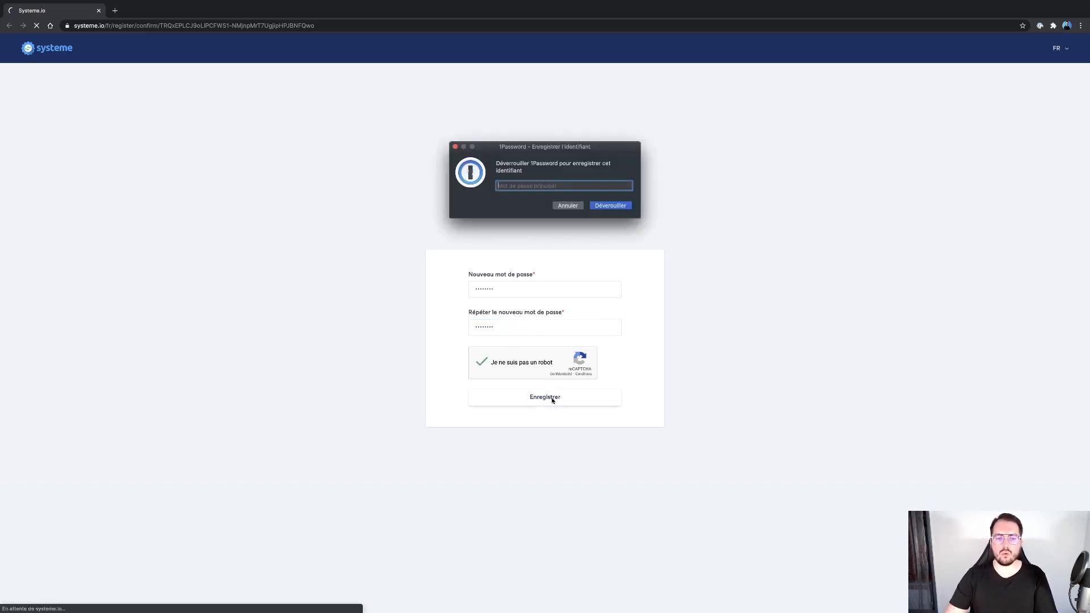
{"action": "left_click", "coordinate": [567, 206]}
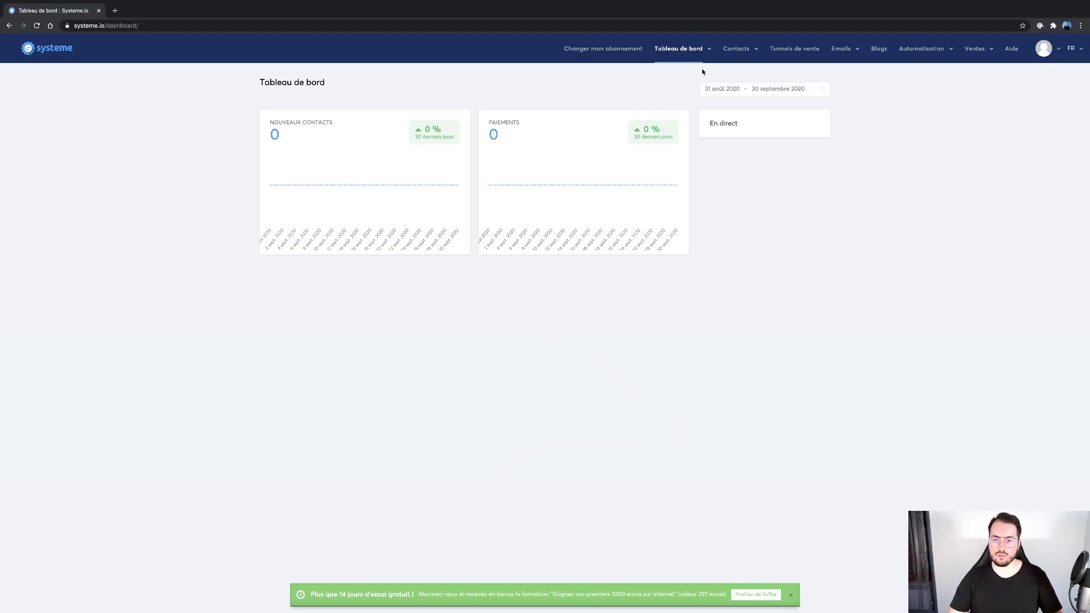
Step: Review the available subscription plans and the preset date ranges offered on the main dashboard
{"action": "left_click", "coordinate": [605, 60]}
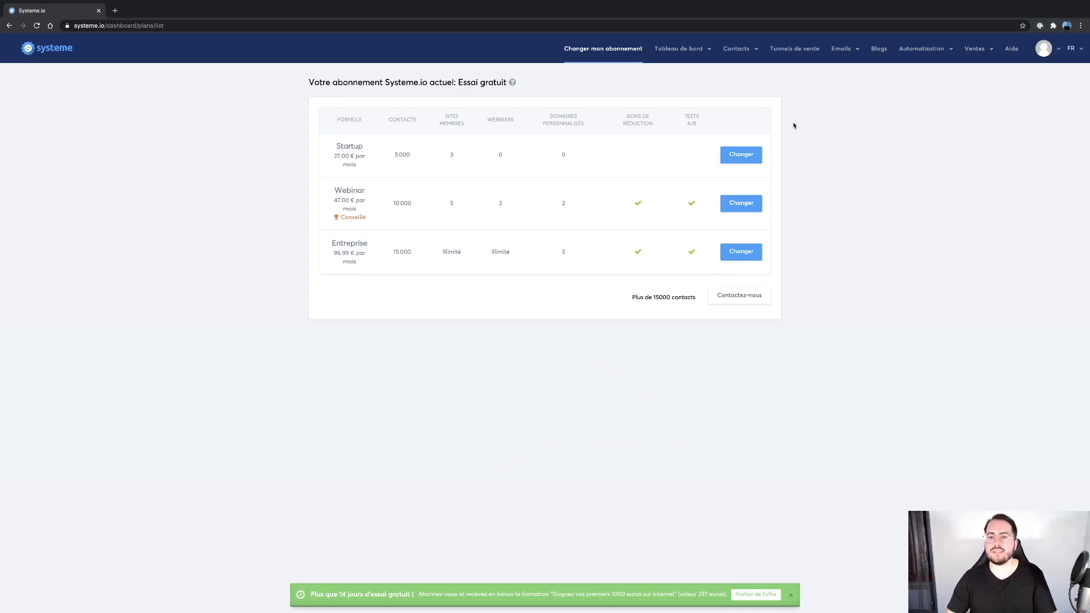
{"action": "mouse_move", "coordinate": [679, 57]}
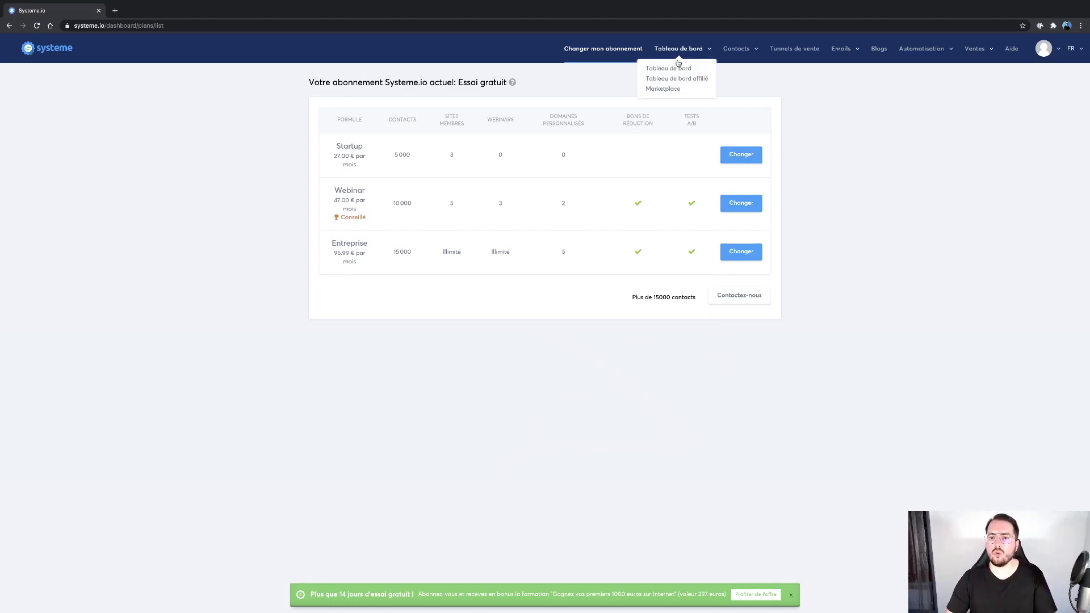
{"action": "left_click", "coordinate": [679, 73]}
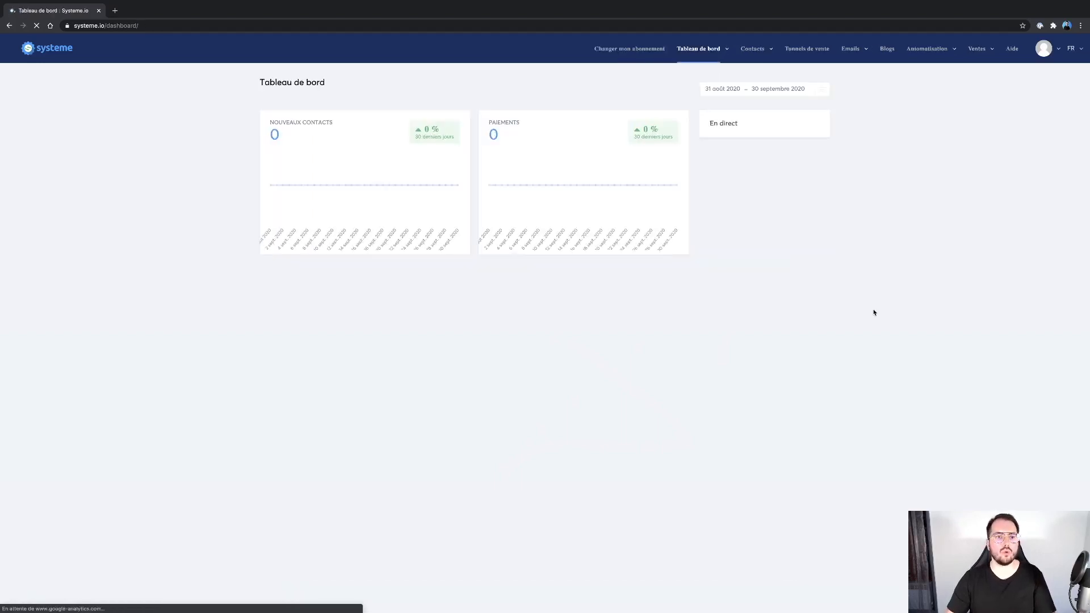
{"action": "left_click", "coordinate": [822, 90]}
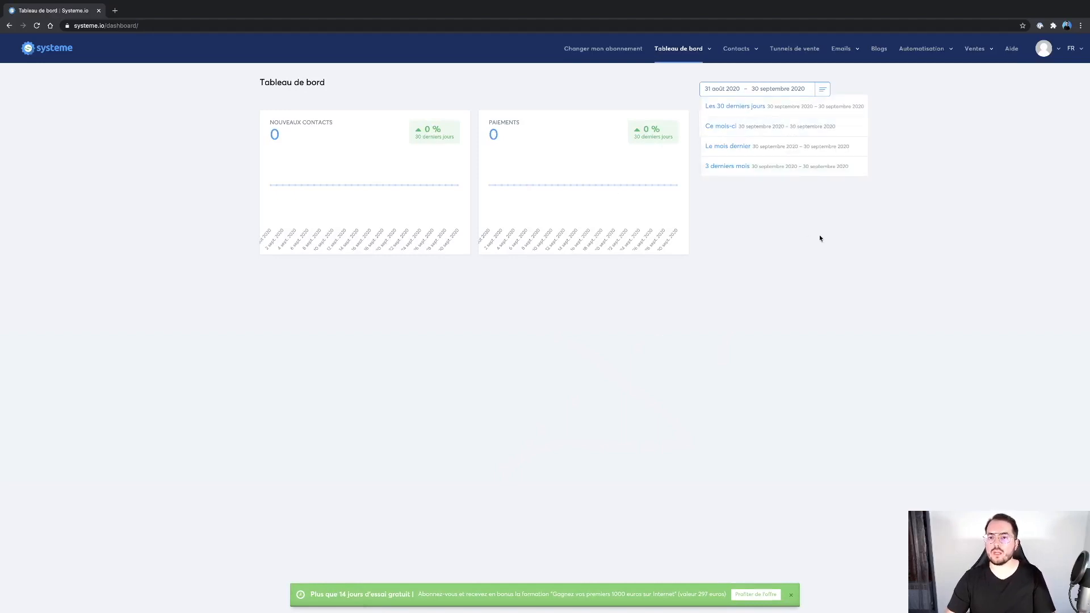
{"action": "left_click", "coordinate": [823, 91]}
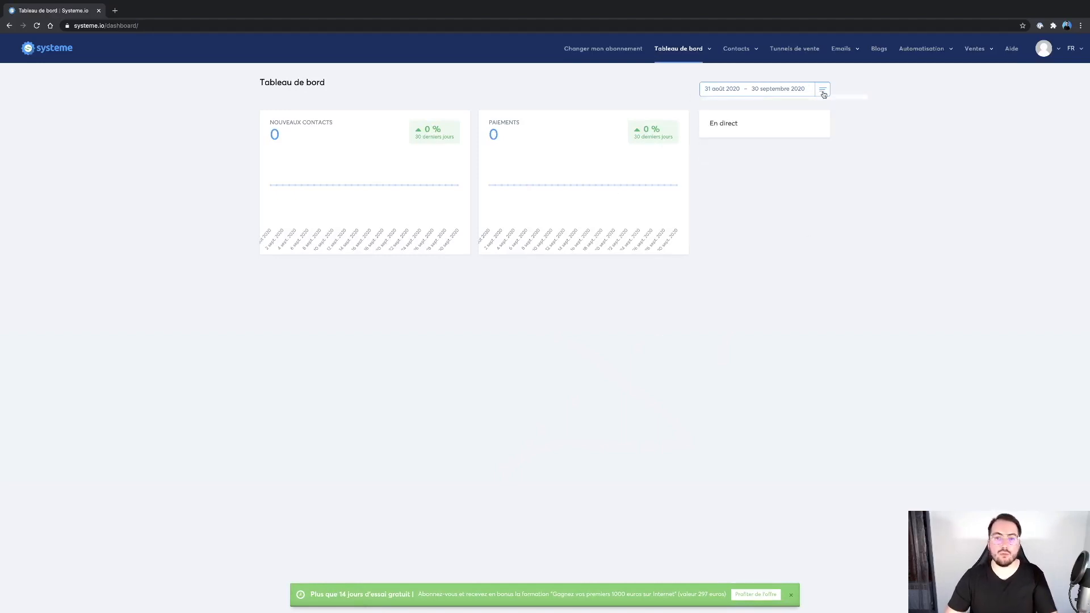
Step: Open the affiliate dashboard and look through the second page of marketplace offers and the payments, contacts and invoices sections
{"action": "mouse_move", "coordinate": [694, 54]}
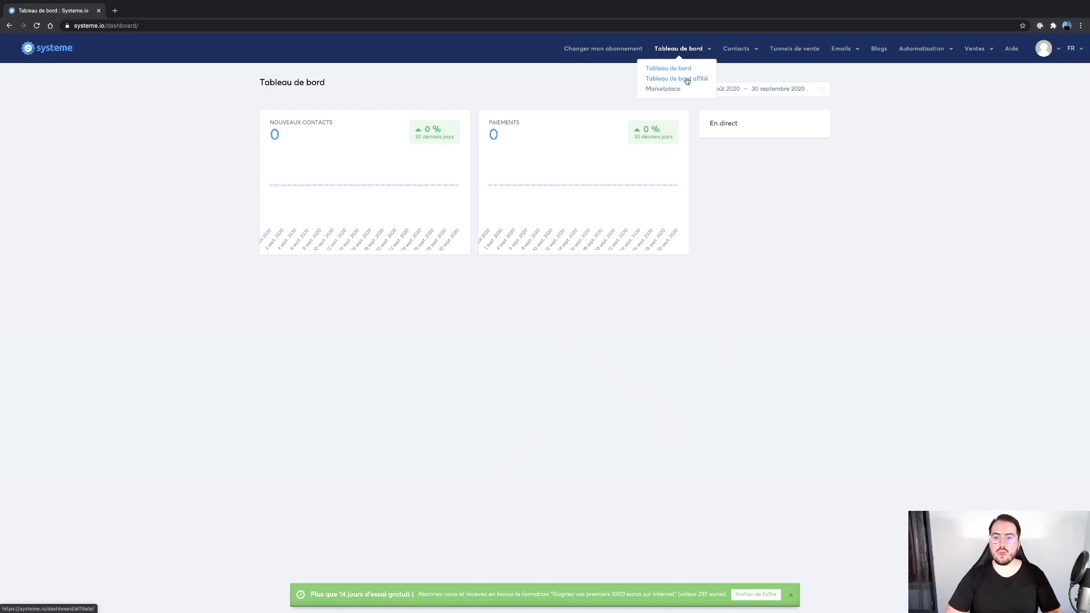
{"action": "left_click", "coordinate": [687, 79]}
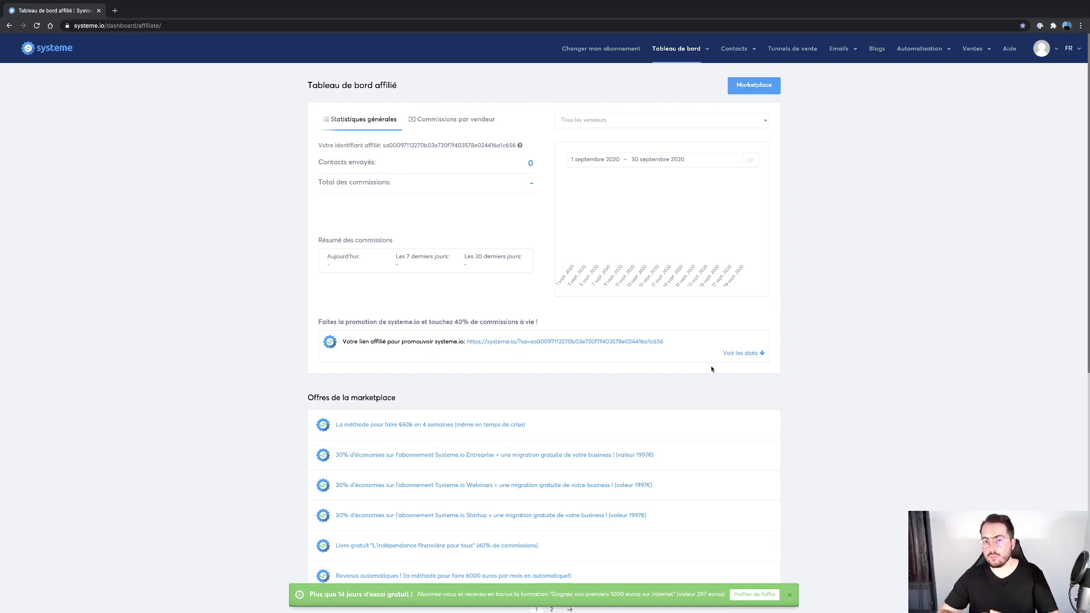
{"action": "scroll", "coordinate": [711, 369], "scroll_direction": "down", "scroll_amount": 3}
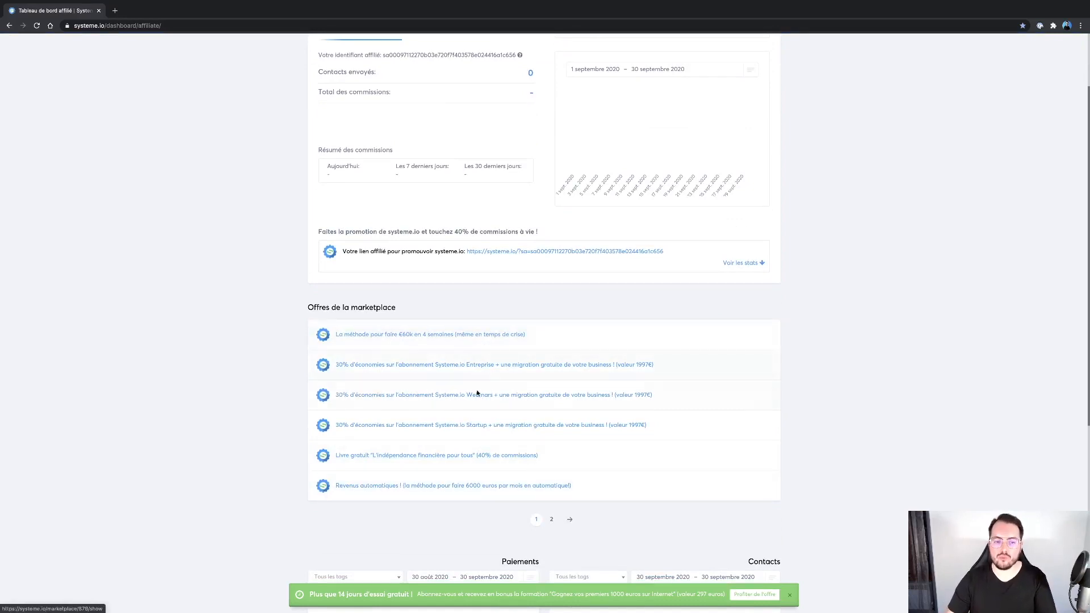
{"action": "left_click", "coordinate": [551, 520]}
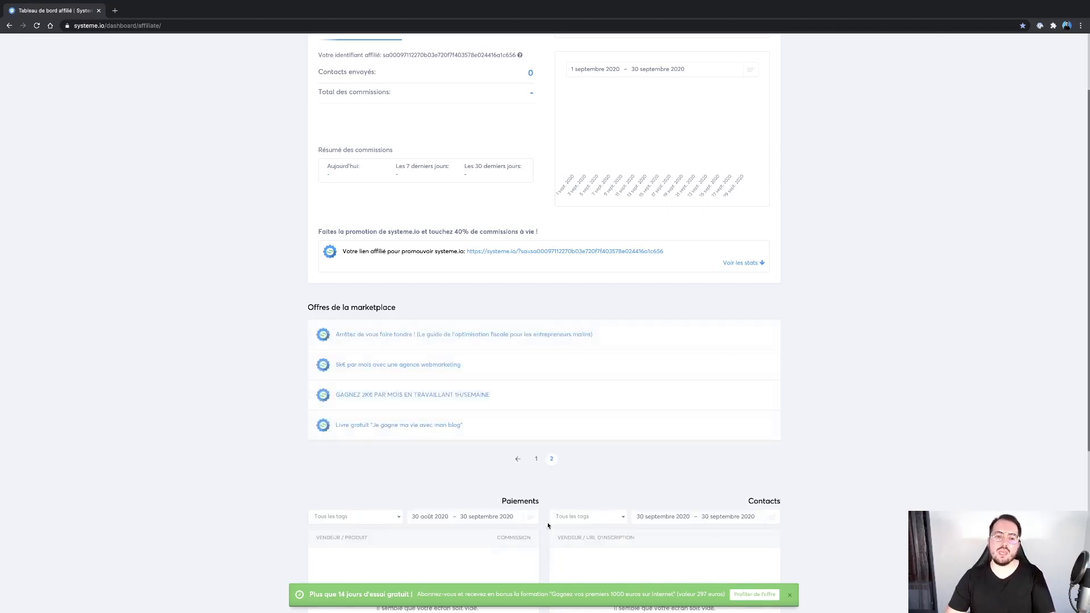
{"action": "scroll", "coordinate": [548, 525], "scroll_direction": "down", "scroll_amount": 4}
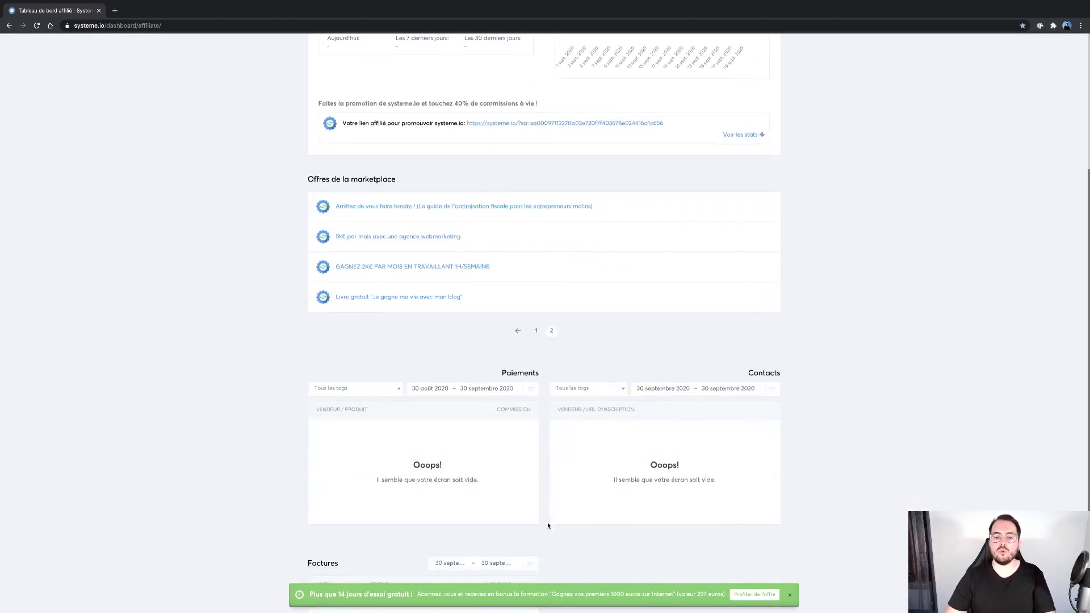
{"action": "scroll", "coordinate": [547, 525], "scroll_direction": "down", "scroll_amount": 1}
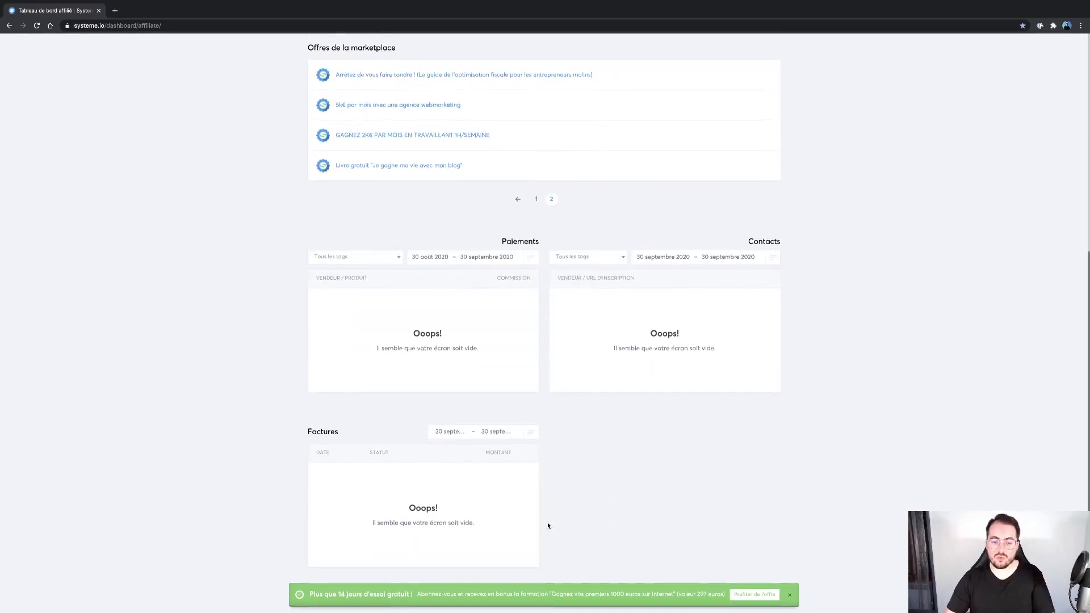
Step: Show the statistics for the affiliate link promoting systeme.io and view the commissions per vendor
{"action": "scroll", "coordinate": [548, 525], "scroll_direction": "up", "scroll_amount": 7}
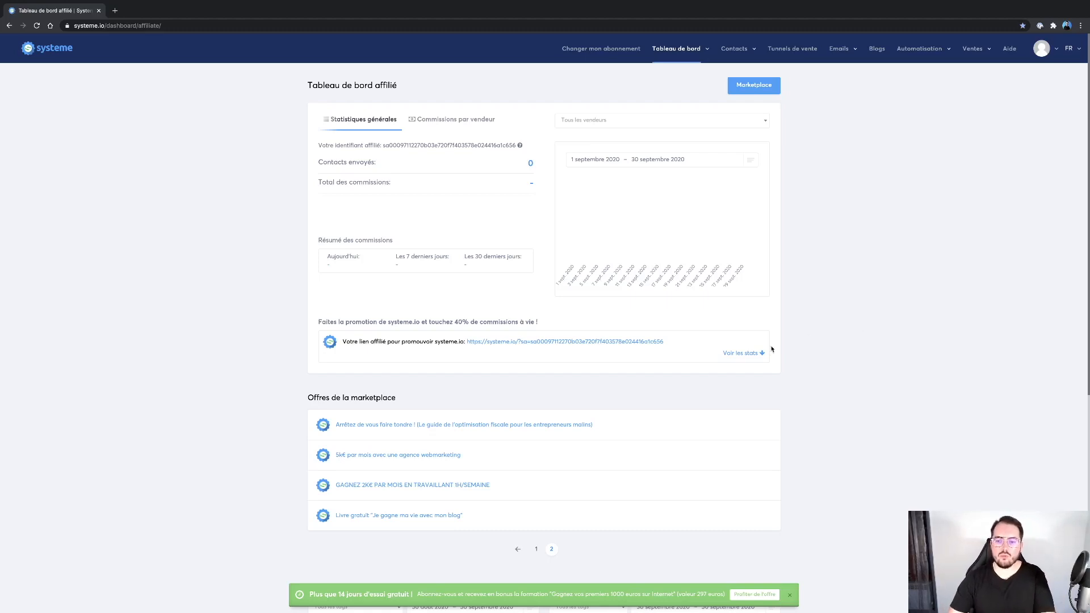
{"action": "left_click", "coordinate": [755, 353]}
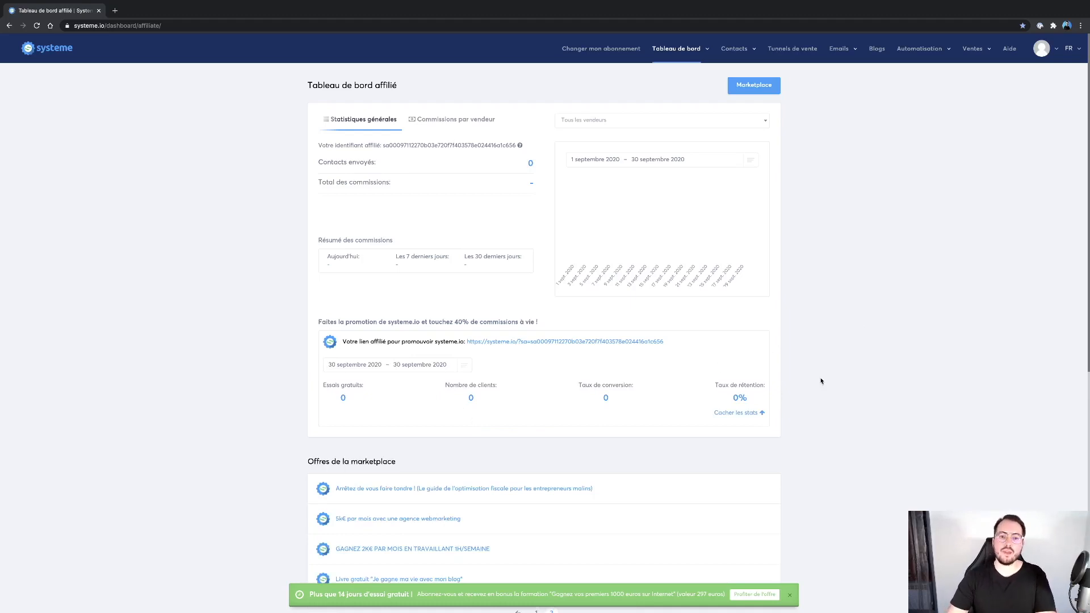
{"action": "left_click", "coordinate": [456, 120]}
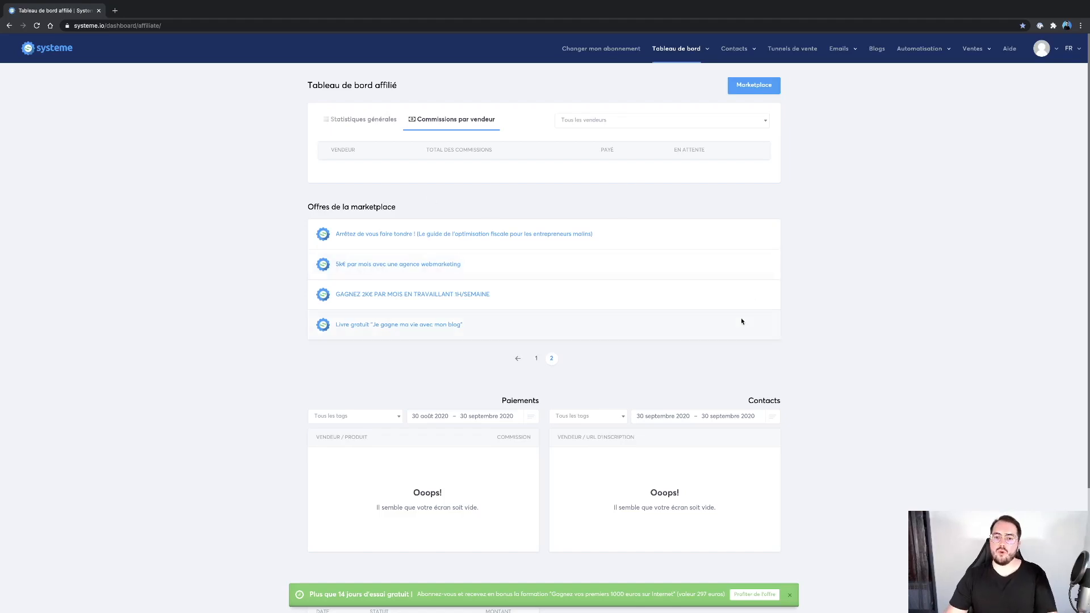
Step: Open the Marketplace and browse the first page of affiliate offers, including their categories and commission rates
{"action": "mouse_move", "coordinate": [679, 51]}
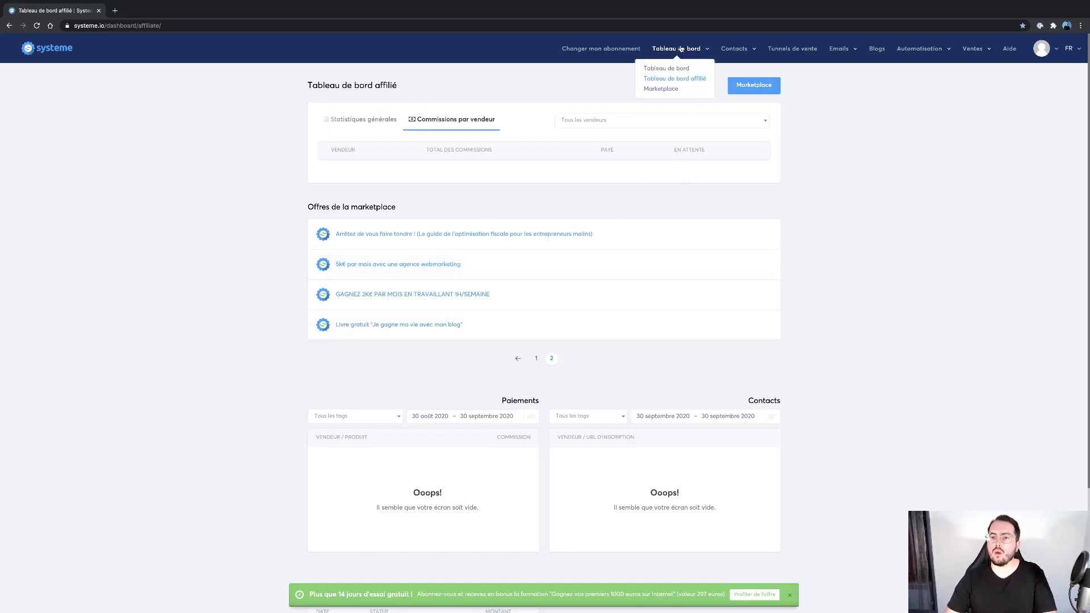
{"action": "left_click", "coordinate": [665, 91]}
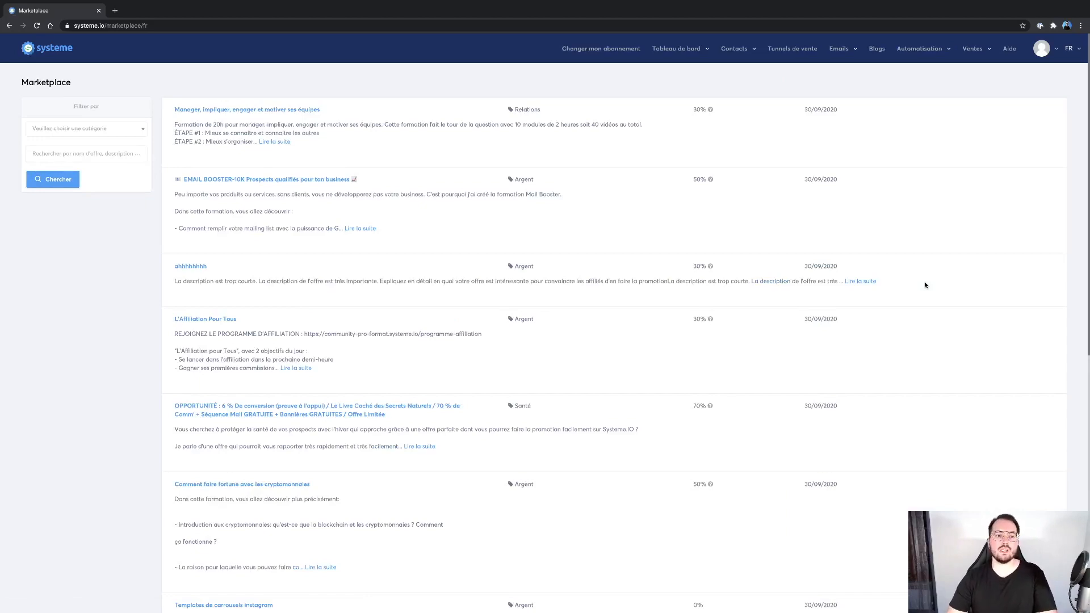
{"action": "scroll", "coordinate": [924, 286], "scroll_direction": "down", "scroll_amount": 1}
{"action": "scroll", "coordinate": [925, 285], "scroll_direction": "up", "scroll_amount": 1}
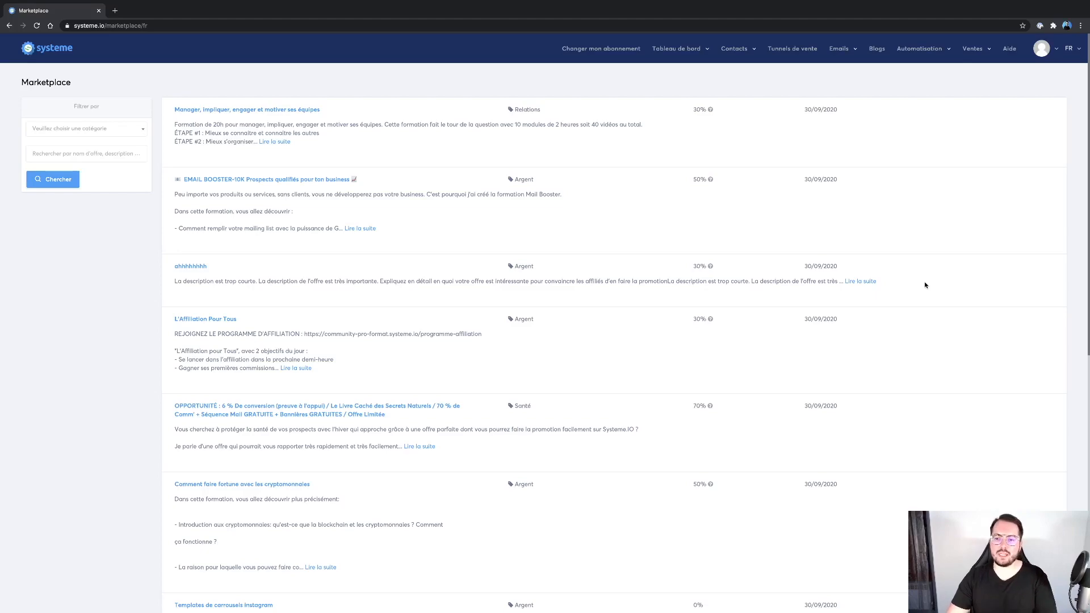
{"action": "scroll", "coordinate": [620, 436], "scroll_direction": "down", "scroll_amount": 3}
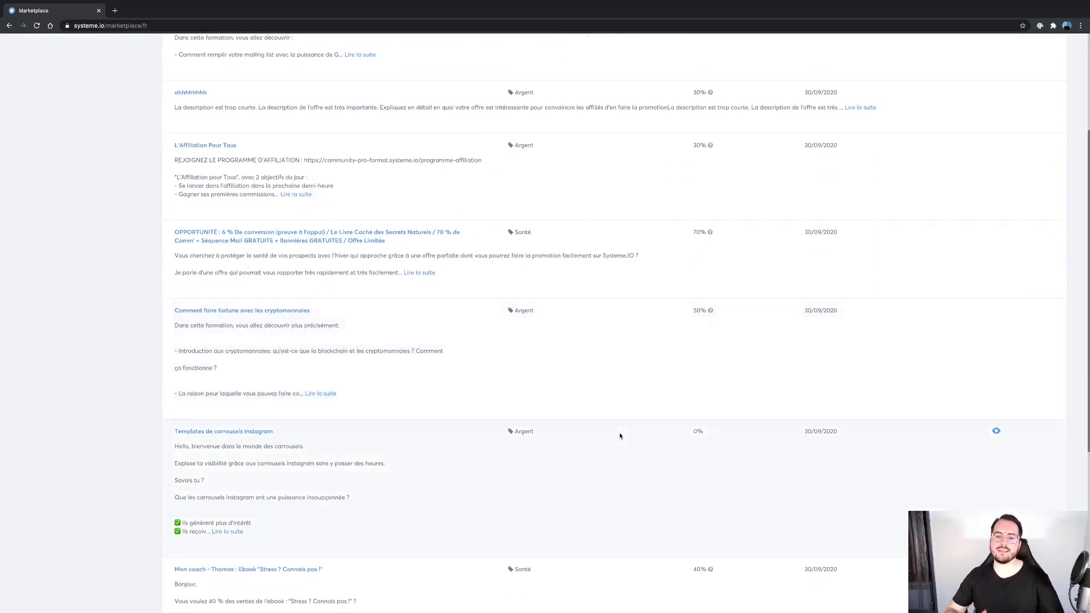
{"action": "scroll", "coordinate": [620, 436], "scroll_direction": "down", "scroll_amount": 5}
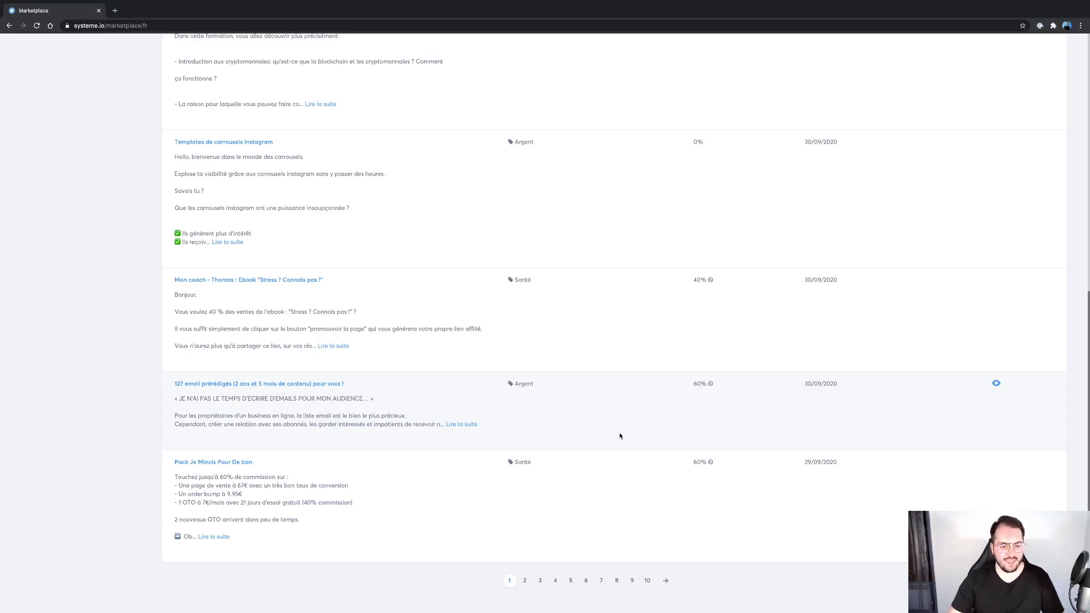
{"action": "scroll", "coordinate": [318, 502], "scroll_direction": "up", "scroll_amount": 1}
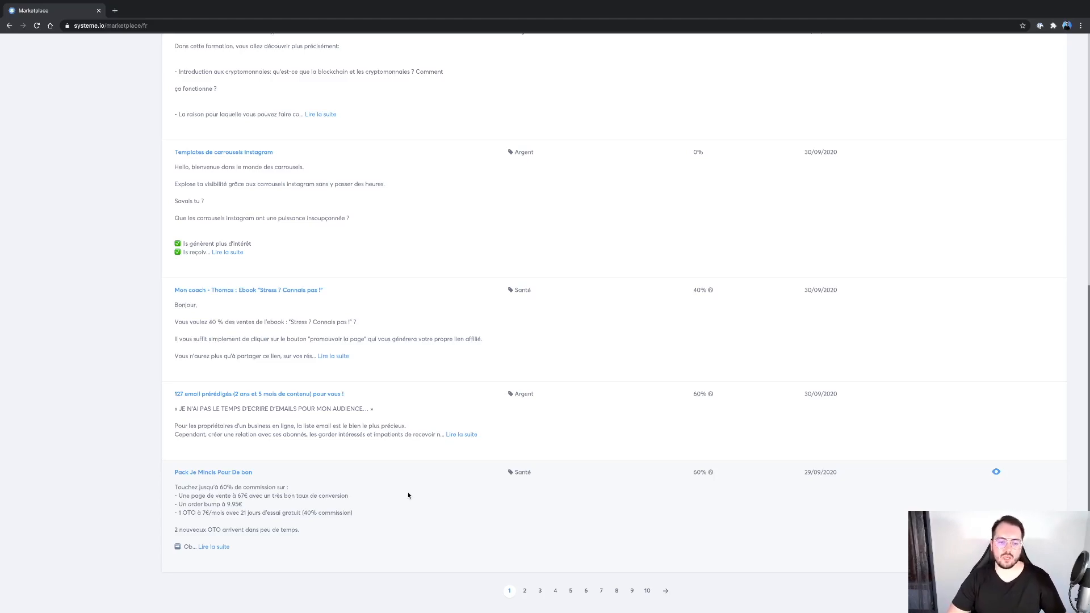
{"action": "scroll", "coordinate": [407, 496], "scroll_direction": "up", "scroll_amount": 8}
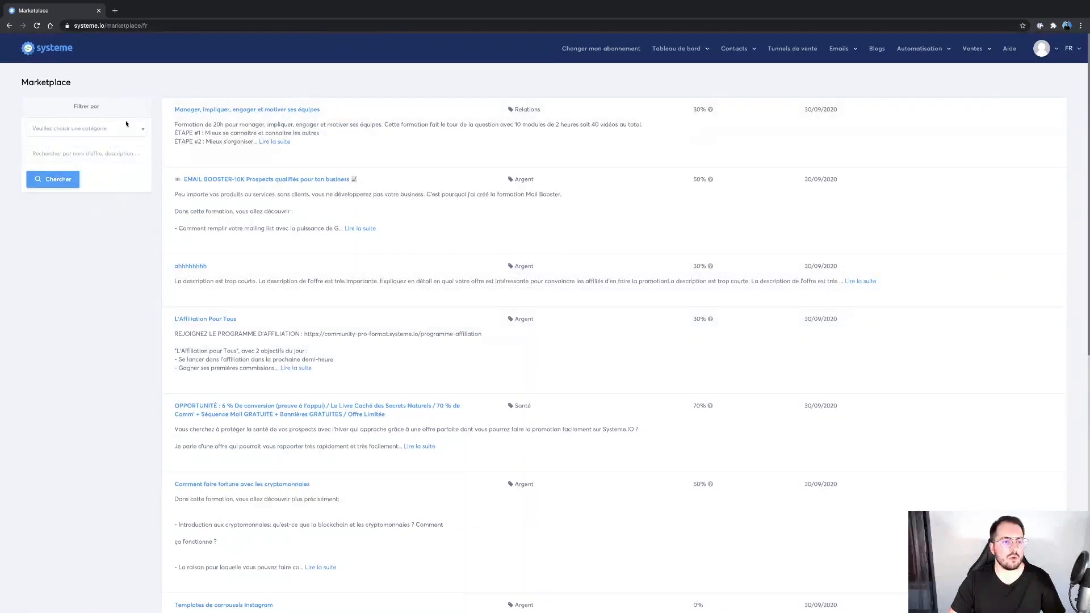
Step: Search the Marketplace offers for "Sport" without a category filter and look through the results
{"action": "left_click", "coordinate": [124, 131]}
{"action": "left_click", "coordinate": [124, 323]}
{"action": "left_click", "coordinate": [122, 156]}
{"action": "type", "text": "Spor"}
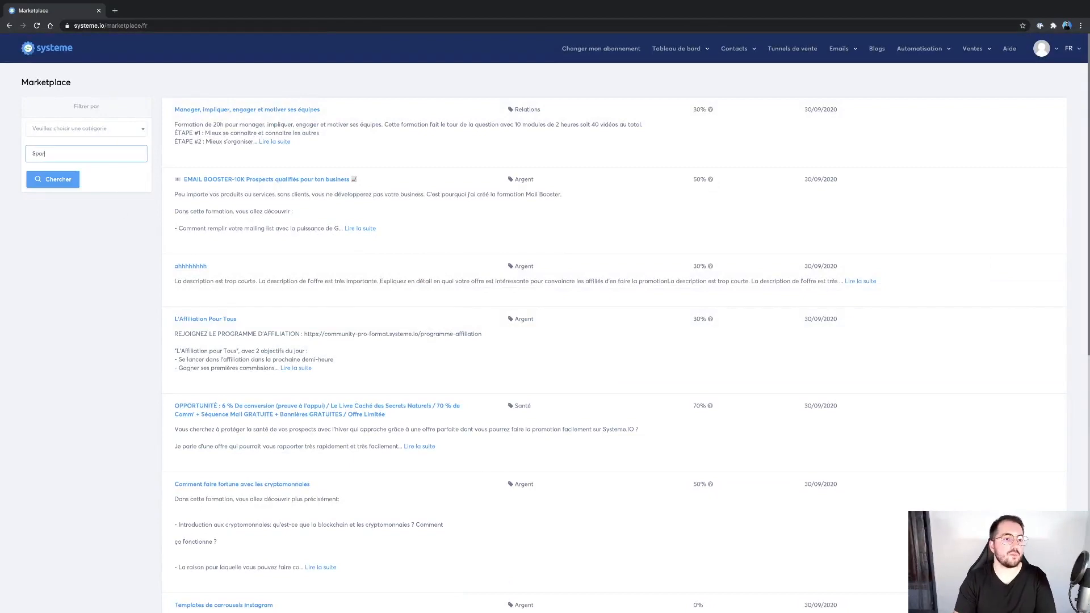
{"action": "type", "text": "t"}
{"action": "key", "text": "Return"}
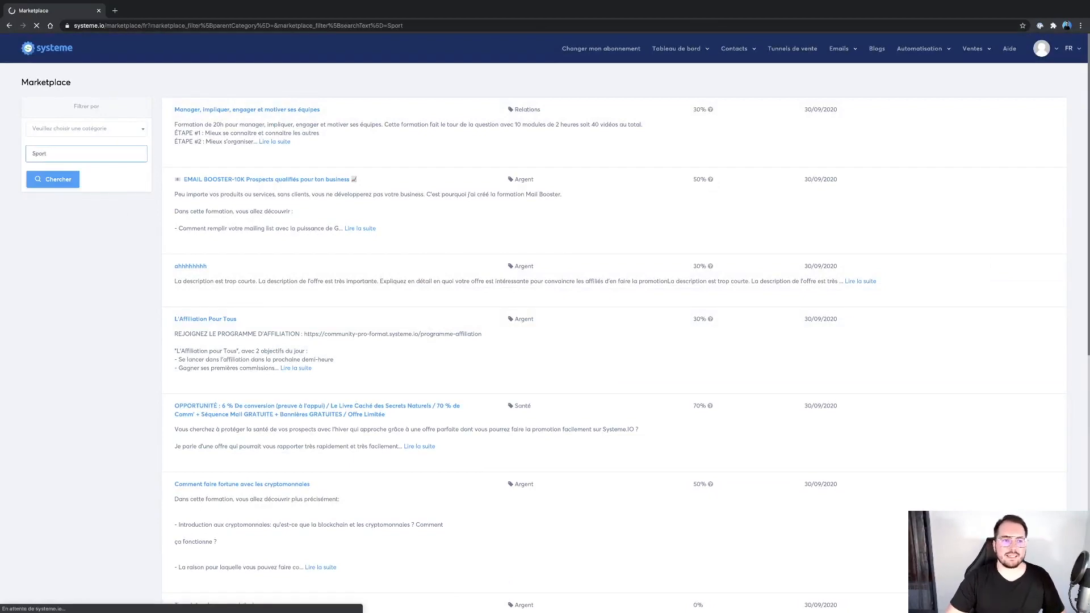
{"action": "scroll", "coordinate": [308, 324], "scroll_direction": "down", "scroll_amount": 1}
{"action": "scroll", "coordinate": [308, 324], "scroll_direction": "down", "scroll_amount": 2}
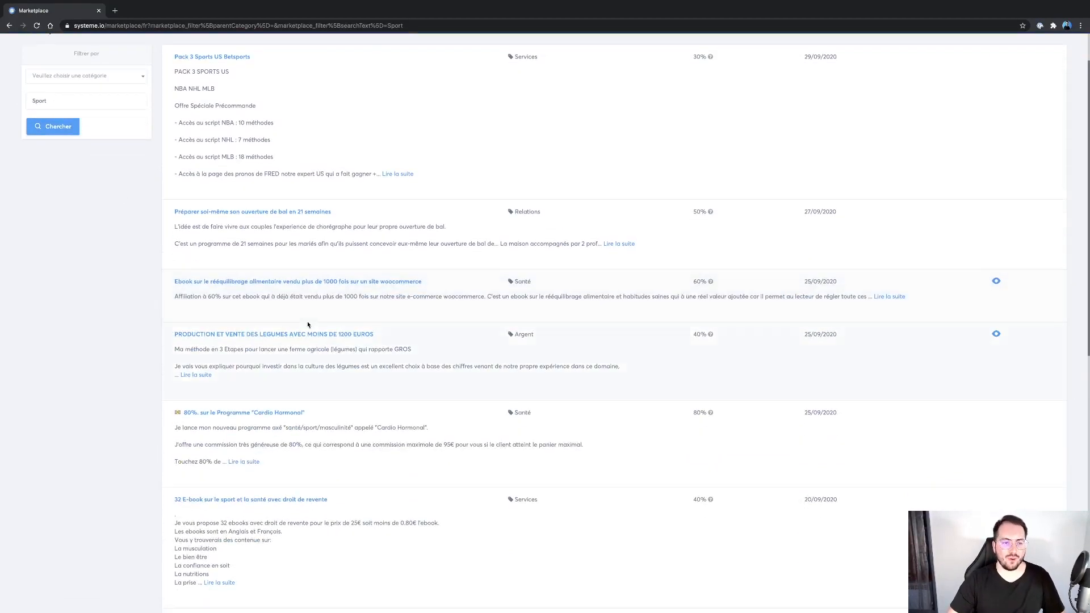
{"action": "scroll", "coordinate": [327, 425], "scroll_direction": "down", "scroll_amount": 2}
{"action": "scroll", "coordinate": [327, 425], "scroll_direction": "down", "scroll_amount": 5}
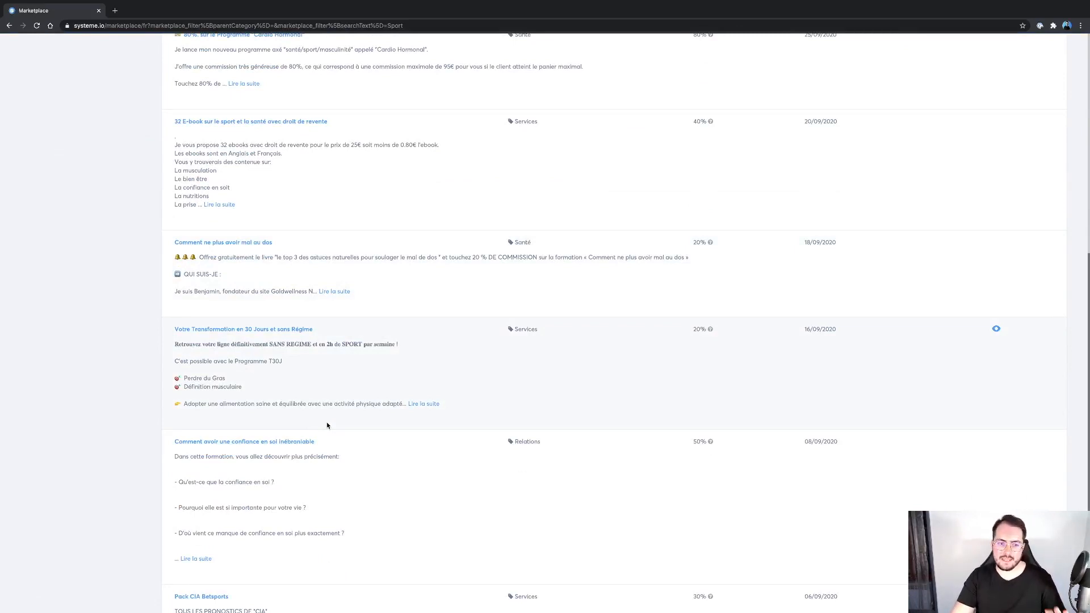
Step: Look through the remaining "Sport" offers on the first page of Marketplace results
{"action": "scroll", "coordinate": [326, 424], "scroll_direction": "down", "scroll_amount": 3}
{"action": "scroll", "coordinate": [327, 424], "scroll_direction": "down", "scroll_amount": 2}
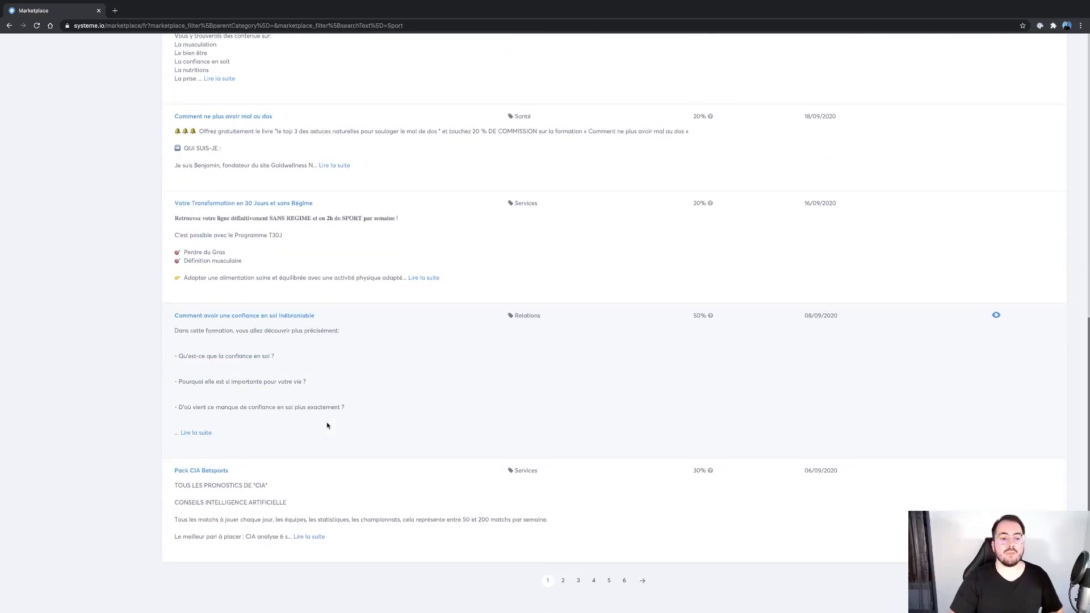
{"action": "scroll", "coordinate": [327, 425], "scroll_direction": "up", "scroll_amount": 15}
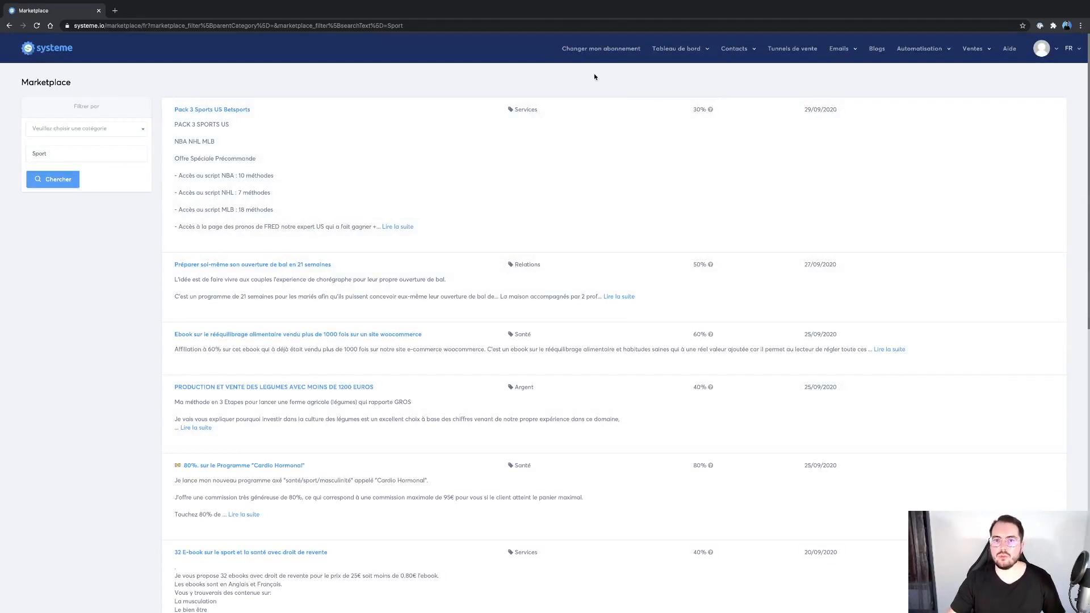
Step: Open the contact list and view the contact import page and the form for adding a new contact
{"action": "mouse_move", "coordinate": [702, 57]}
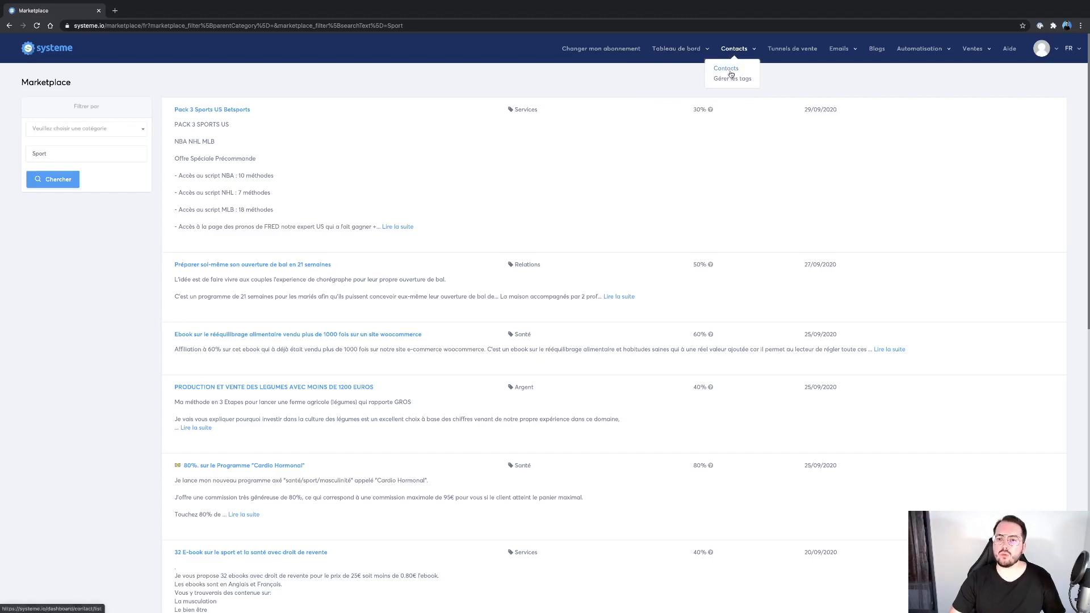
{"action": "left_click", "coordinate": [731, 69]}
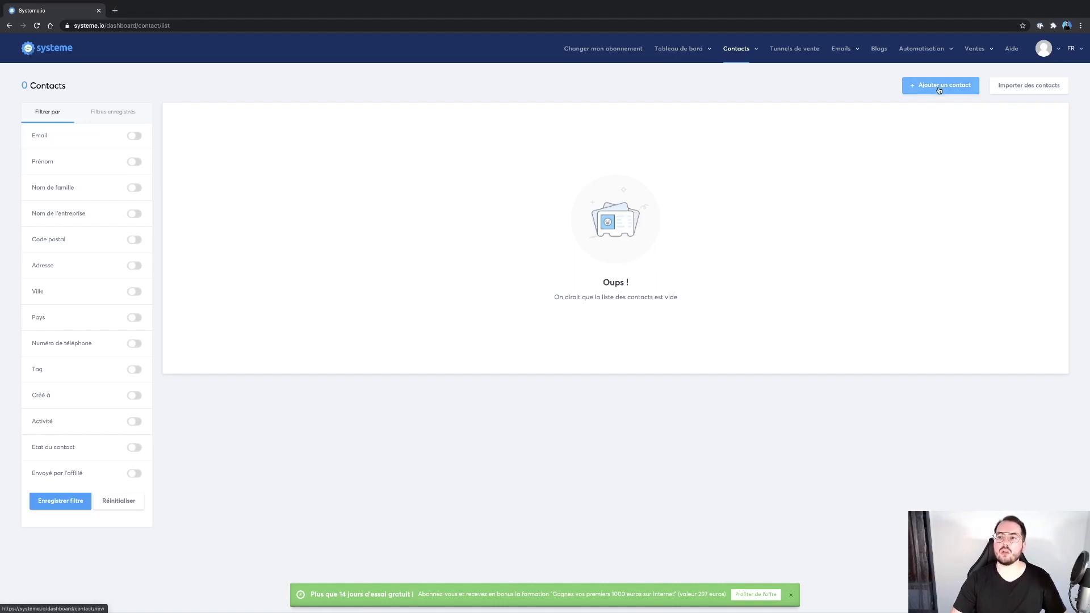
{"action": "left_click", "coordinate": [1029, 87]}
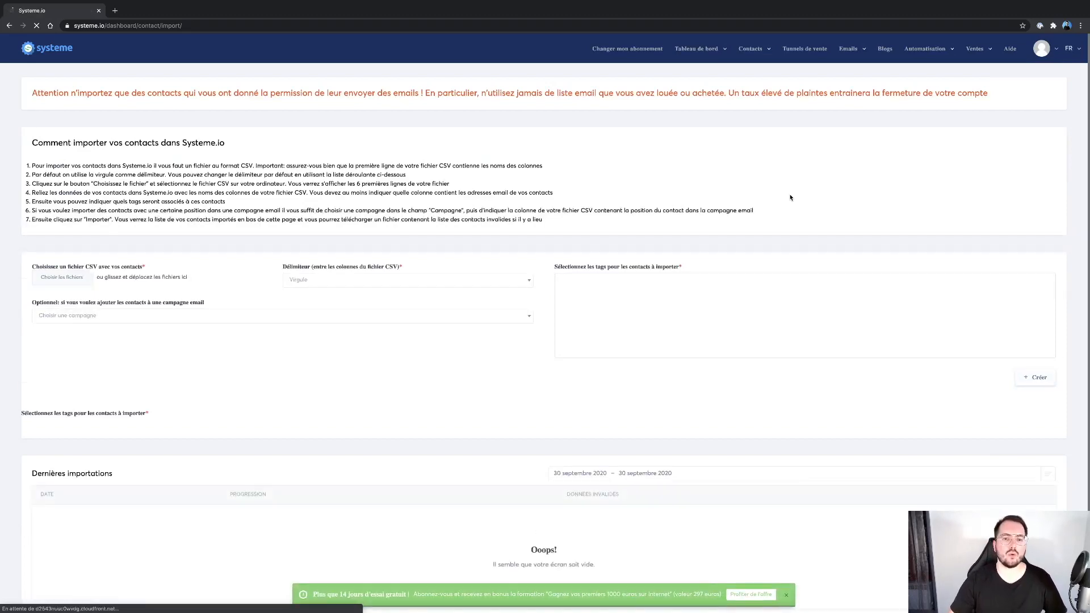
{"action": "scroll", "coordinate": [411, 437], "scroll_direction": "down", "scroll_amount": 2}
{"action": "scroll", "coordinate": [421, 295], "scroll_direction": "up", "scroll_amount": 2}
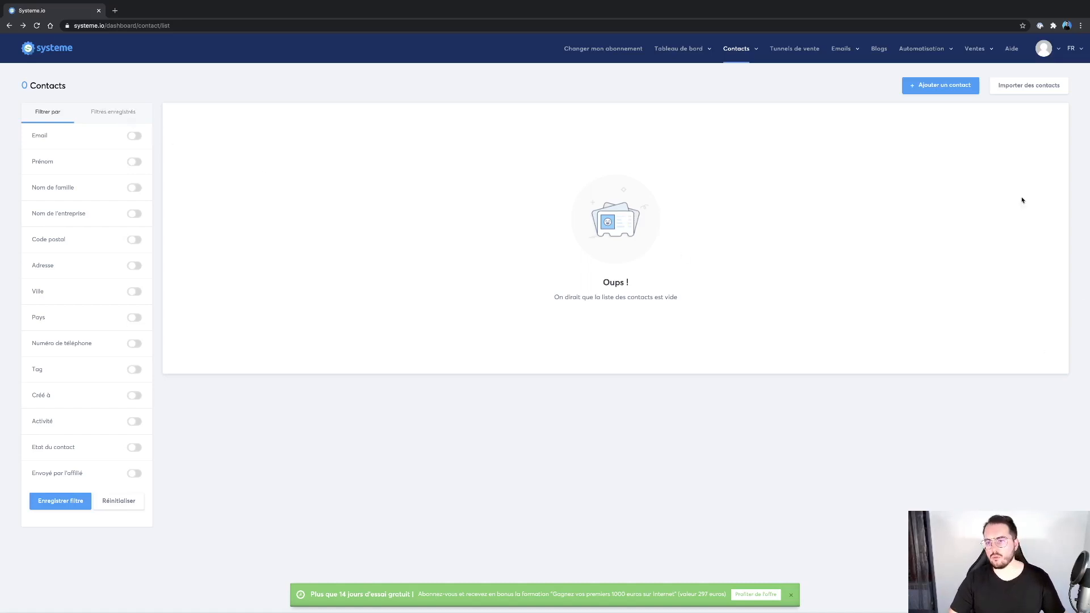
{"action": "left_click", "coordinate": [935, 88]}
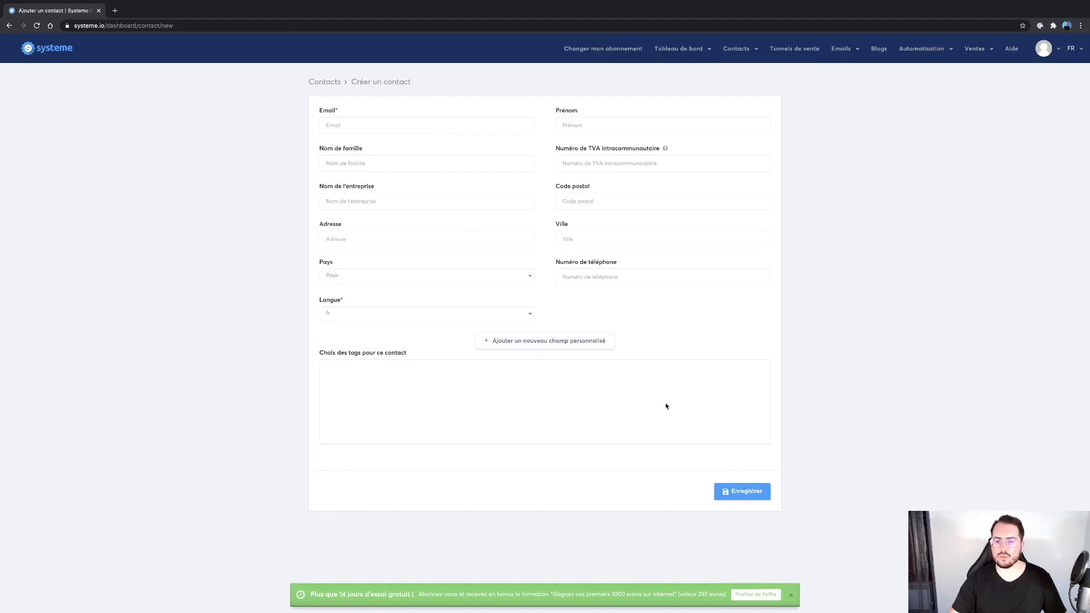
Step: Create a contact tag named "Prospect Chaud" in the tag management section
{"action": "mouse_move", "coordinate": [736, 48]}
{"action": "left_click", "coordinate": [733, 81]}
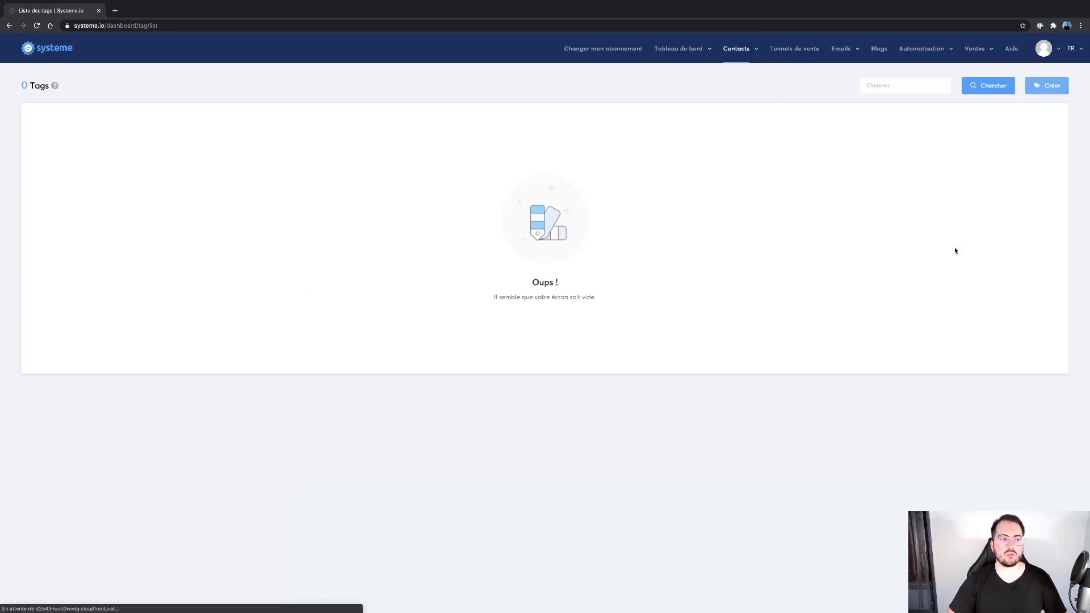
{"action": "left_click", "coordinate": [1050, 85]}
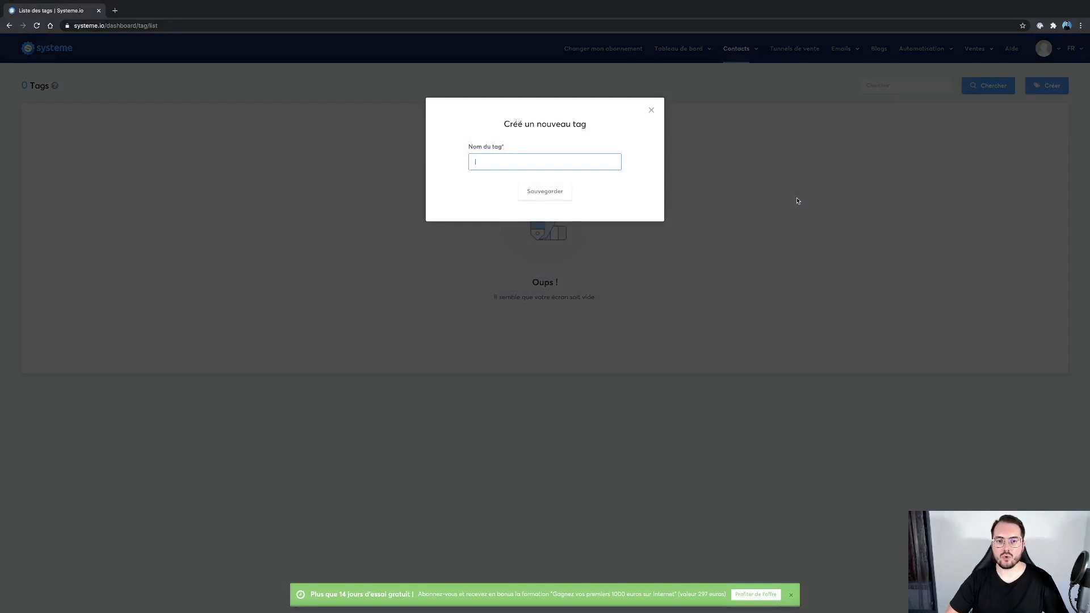
{"action": "type", "text": "Prospe"}
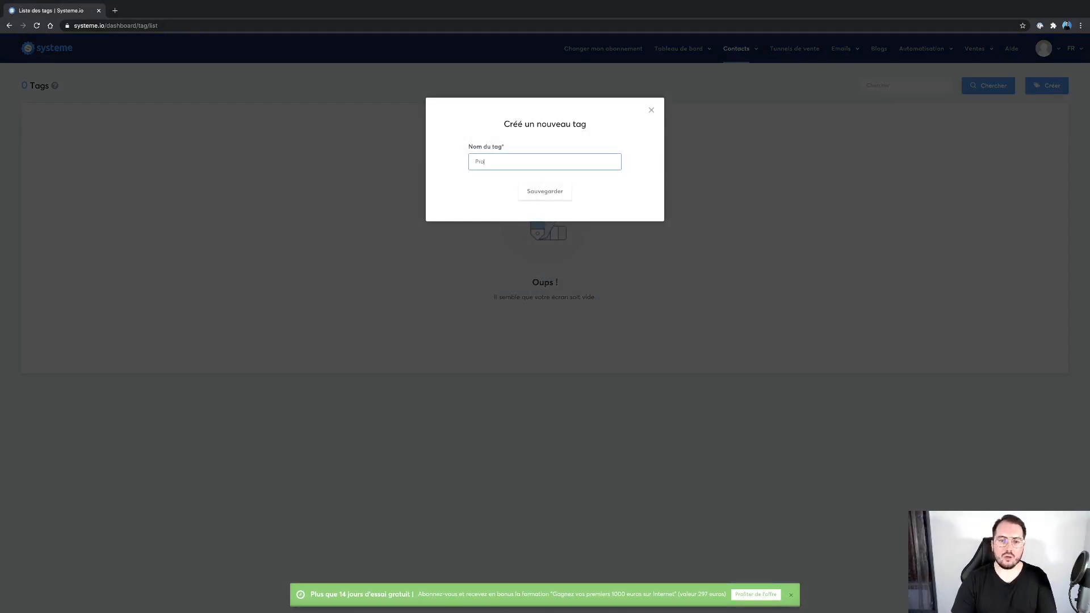
{"action": "type", "text": "ct Chaud"}
{"action": "left_click", "coordinate": [554, 192]}
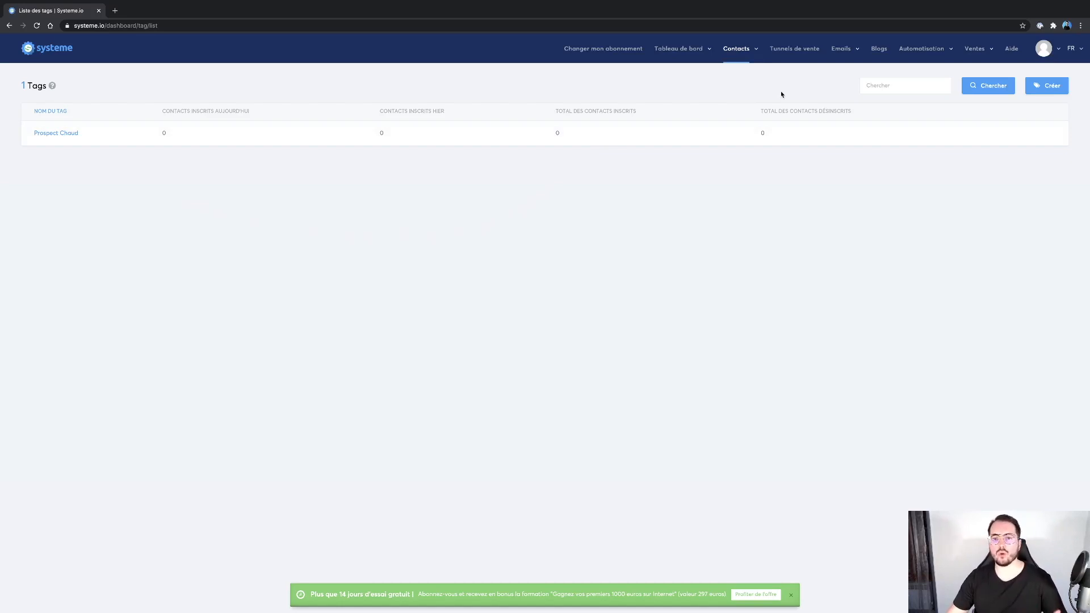
Step: Create a sales funnel named "Test" of the type "Construisez votre audience"
{"action": "left_click", "coordinate": [786, 59]}
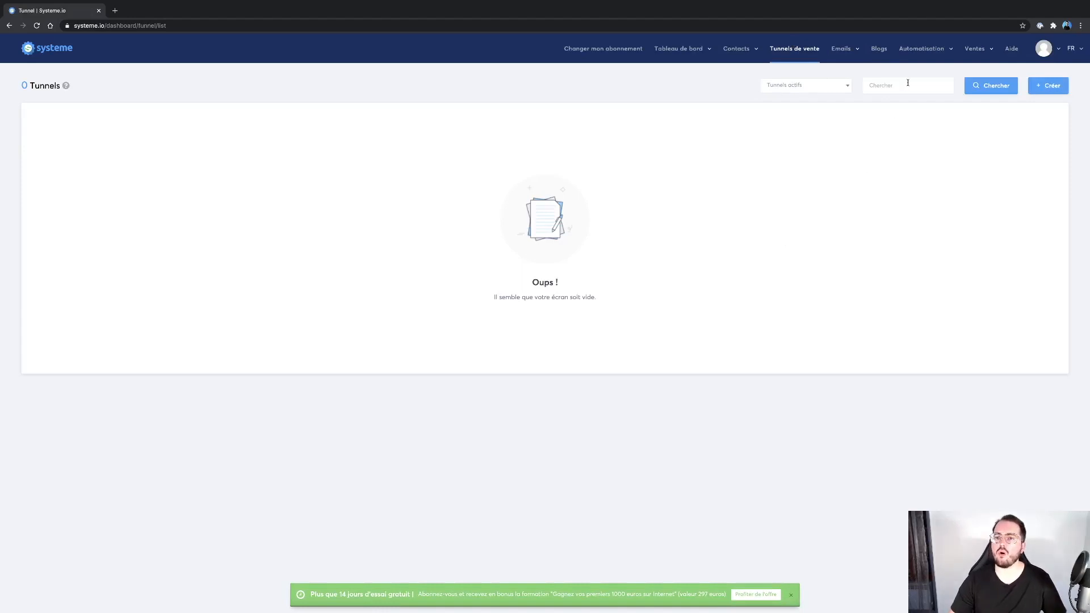
{"action": "left_click", "coordinate": [811, 86]}
{"action": "left_click", "coordinate": [900, 127]}
{"action": "left_click", "coordinate": [1050, 93]}
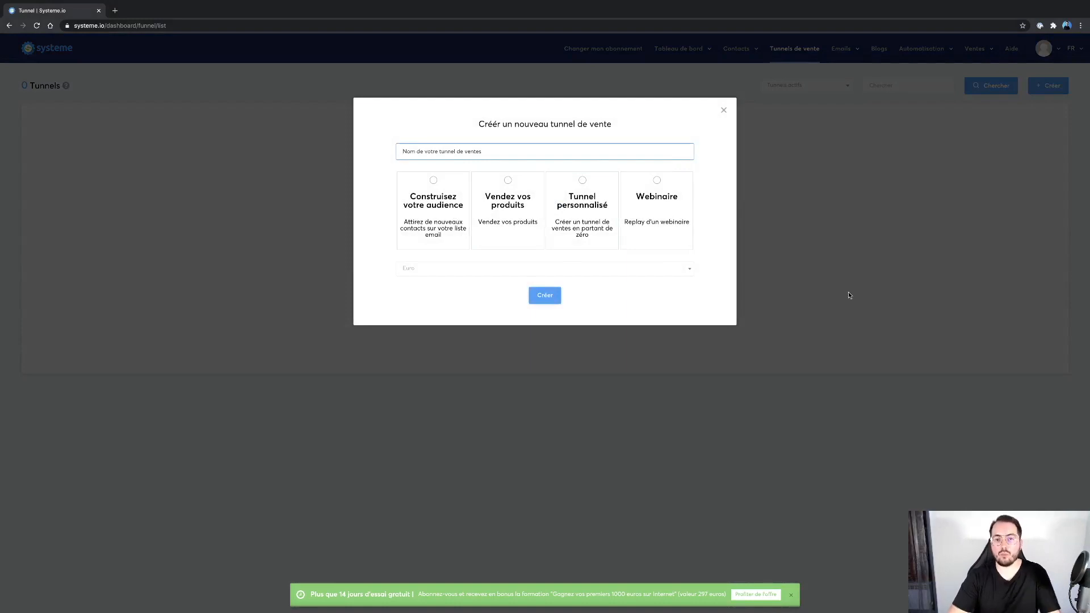
{"action": "type", "text": "Test"}
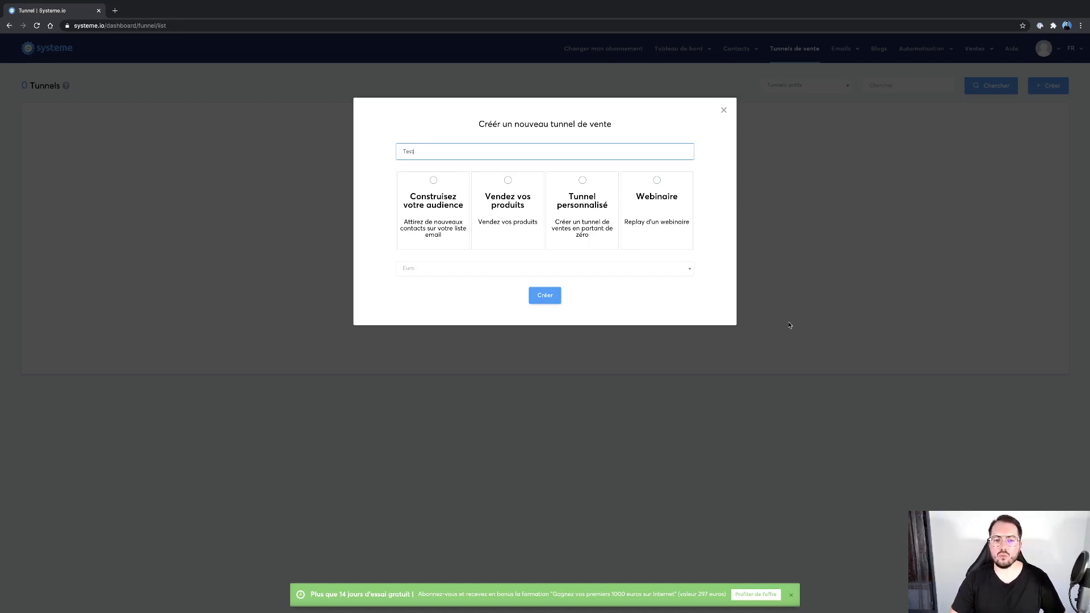
{"action": "left_click", "coordinate": [451, 207]}
{"action": "left_click", "coordinate": [546, 295]}
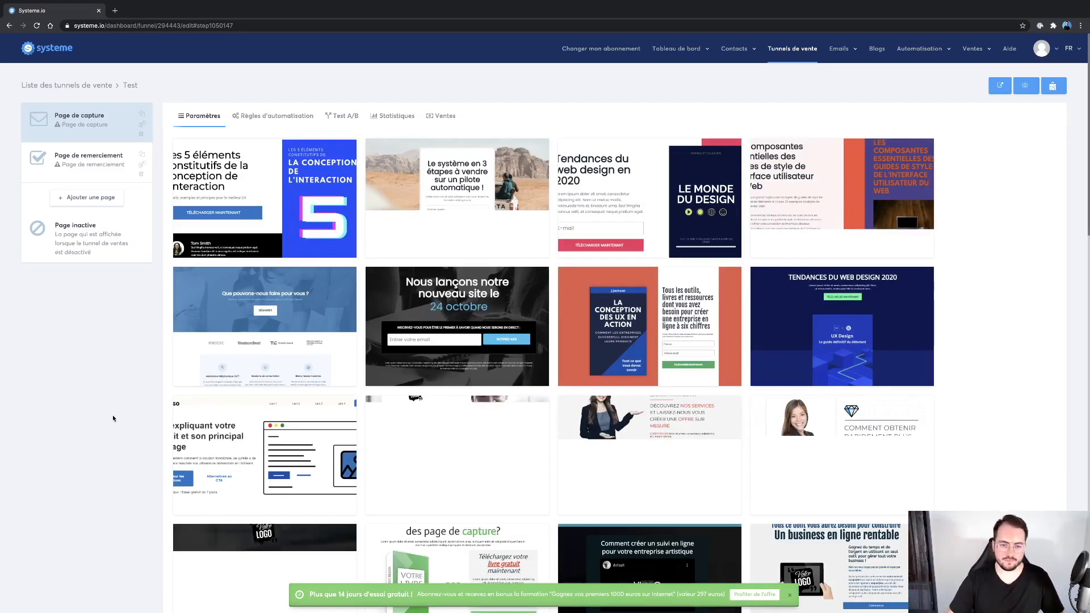
Step: Browse the page templates offered for the capture page of the Test funnel
{"action": "scroll", "coordinate": [113, 419], "scroll_direction": "down", "scroll_amount": 3}
{"action": "mouse_move", "coordinate": [304, 436]}
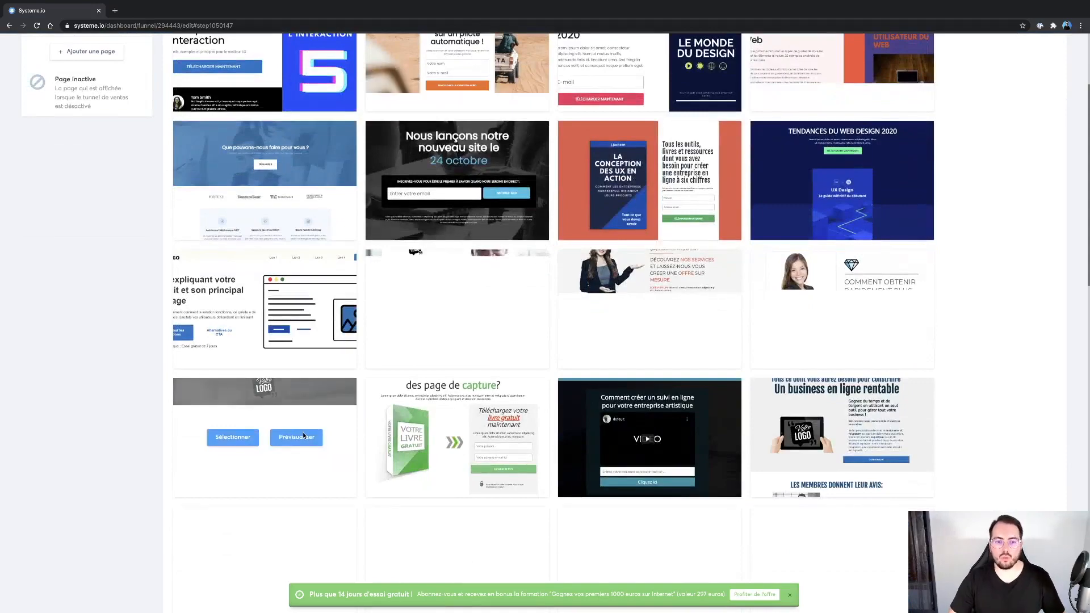
{"action": "scroll", "coordinate": [302, 431], "scroll_direction": "up", "scroll_amount": 3}
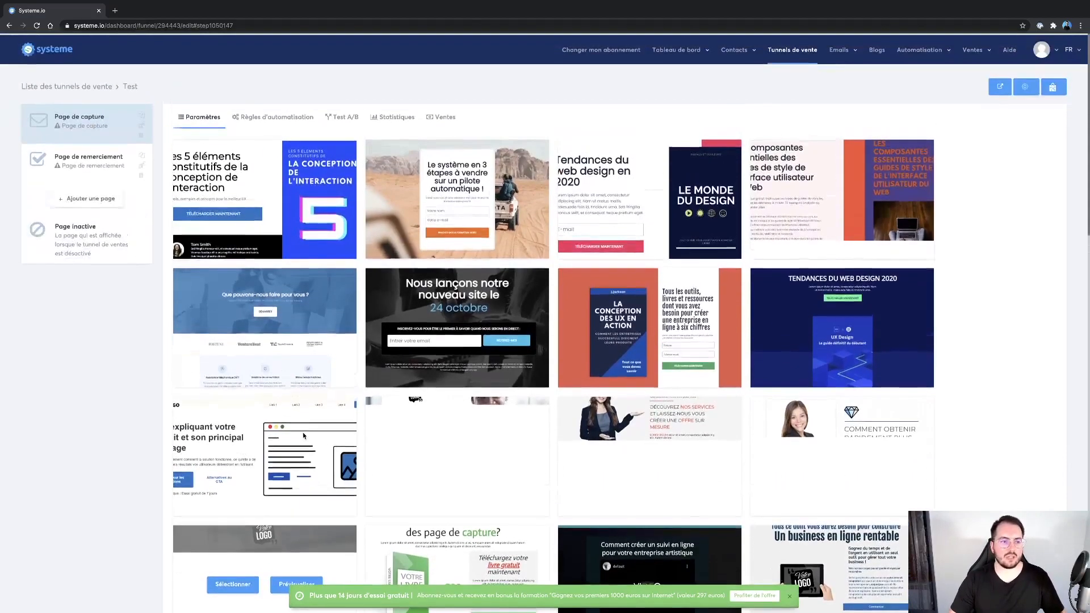
{"action": "mouse_move", "coordinate": [508, 298]}
{"action": "scroll", "coordinate": [508, 298], "scroll_direction": "down", "scroll_amount": 1}
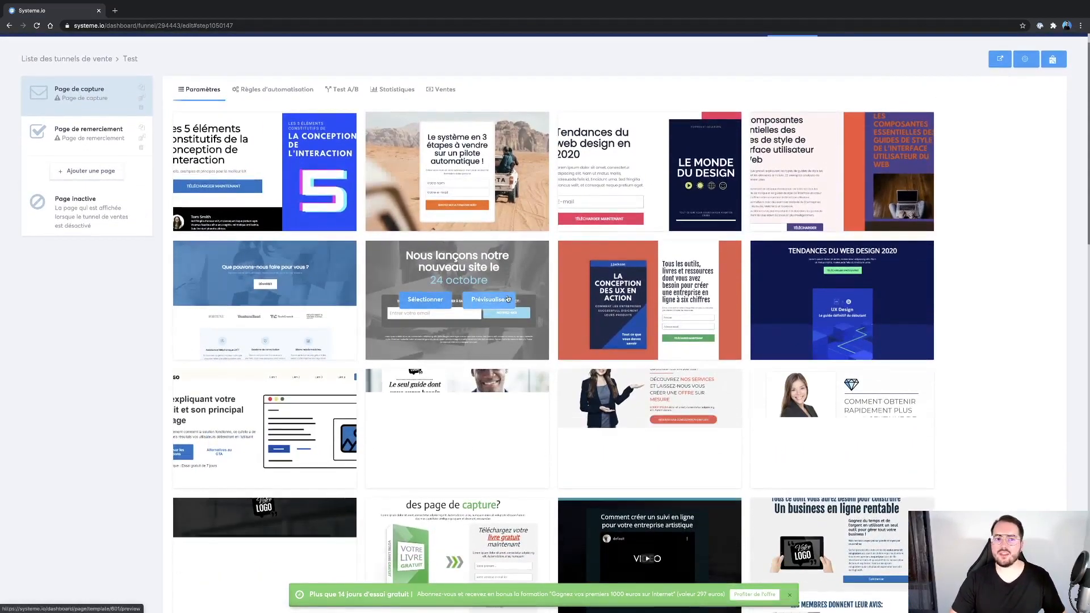
{"action": "scroll", "coordinate": [562, 279], "scroll_direction": "down", "scroll_amount": 10}
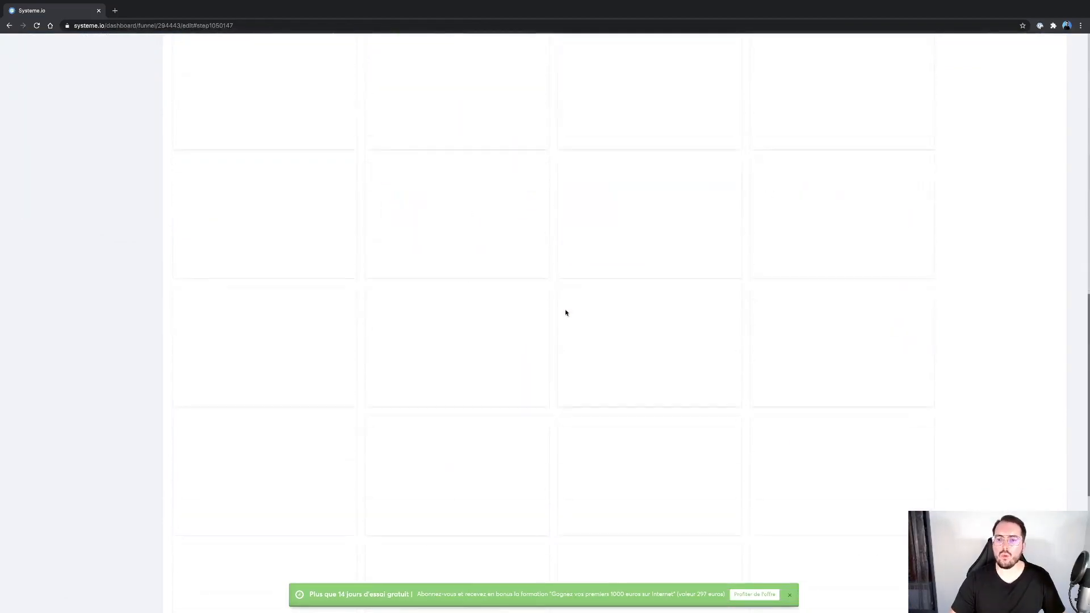
{"action": "mouse_move", "coordinate": [566, 312]}
{"action": "scroll", "coordinate": [566, 312], "scroll_direction": "up", "scroll_amount": 10}
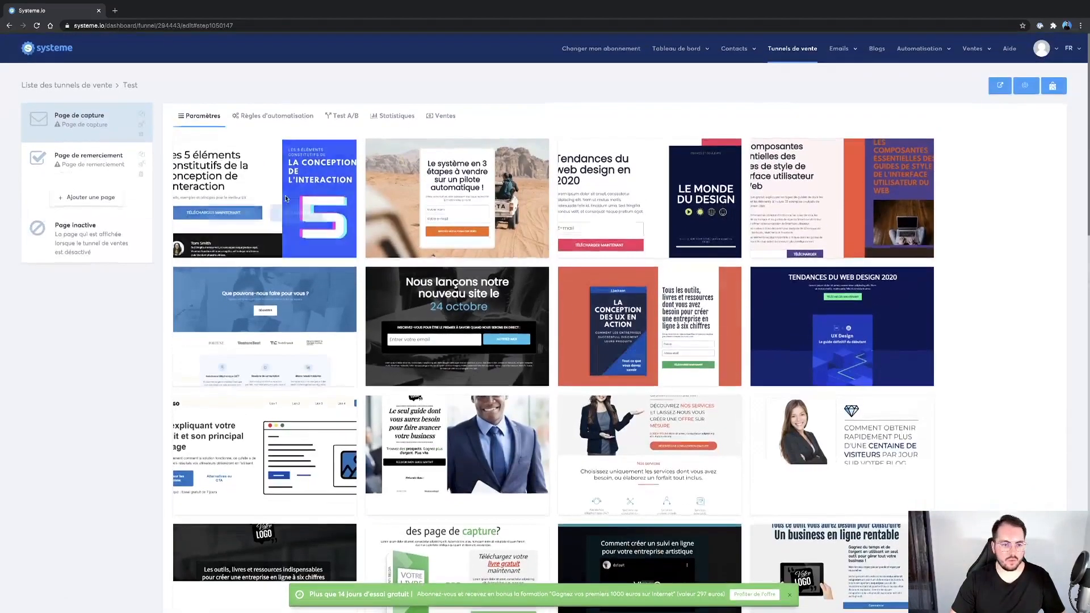
{"action": "scroll", "coordinate": [711, 269], "scroll_direction": "down", "scroll_amount": 10}
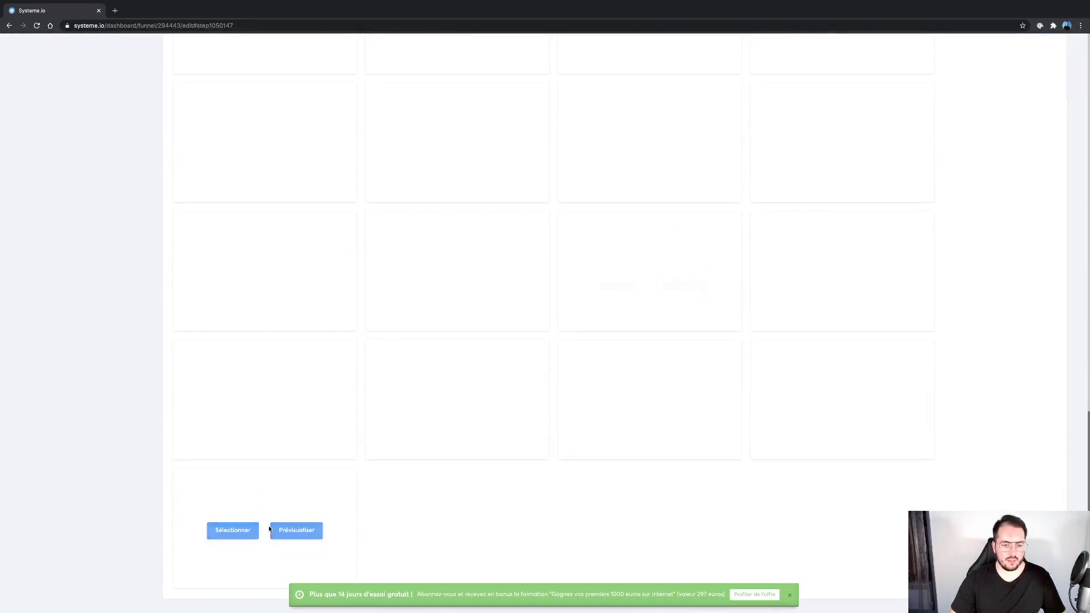
{"action": "scroll", "coordinate": [278, 349], "scroll_direction": "up", "scroll_amount": 10}
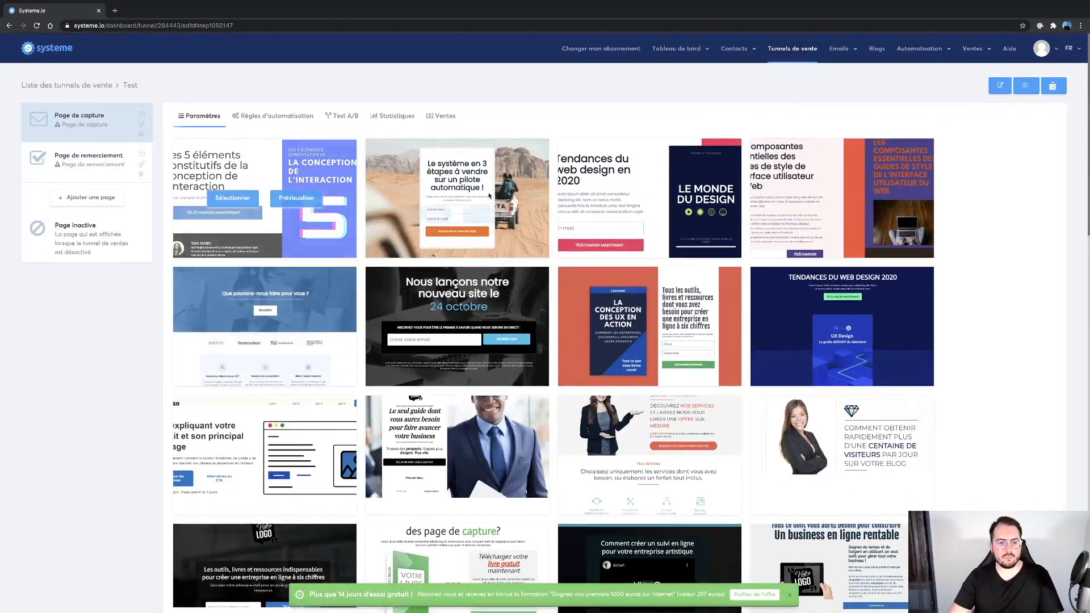
{"action": "mouse_move", "coordinate": [515, 201]}
{"action": "mouse_move", "coordinate": [866, 327]}
{"action": "mouse_move", "coordinate": [491, 374]}
{"action": "scroll", "coordinate": [489, 372], "scroll_direction": "down", "scroll_amount": 3}
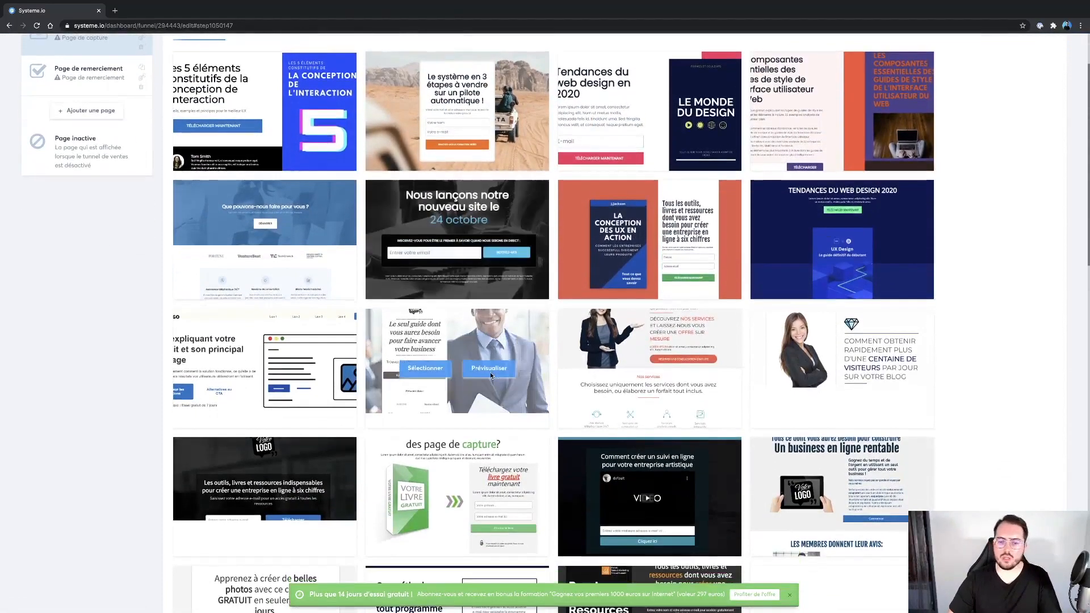
{"action": "scroll", "coordinate": [491, 374], "scroll_direction": "down", "scroll_amount": 2}
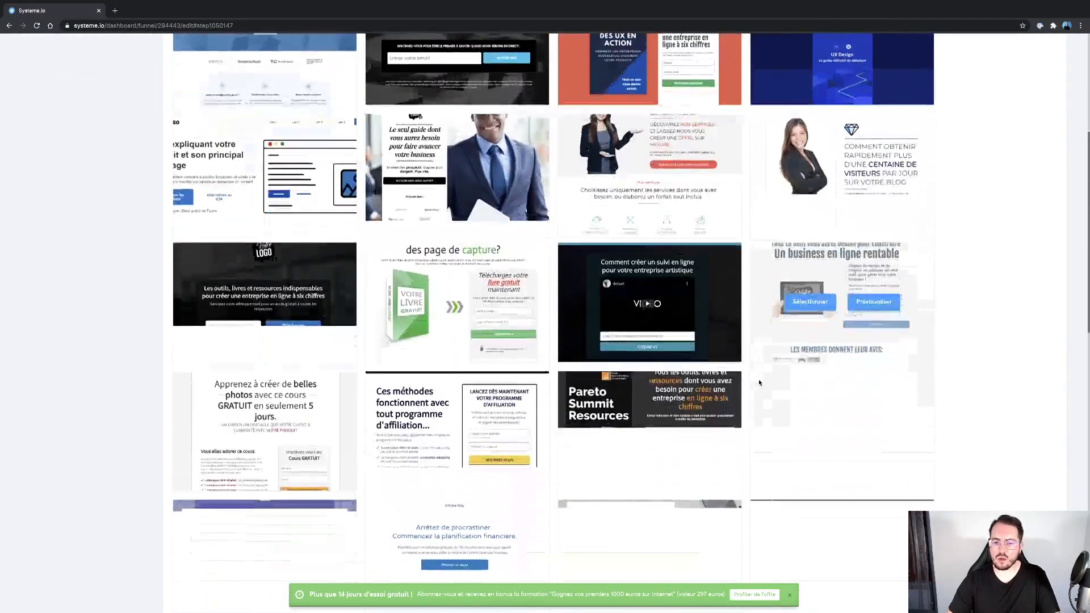
{"action": "scroll", "coordinate": [462, 405], "scroll_direction": "up", "scroll_amount": 2}
{"action": "scroll", "coordinate": [461, 404], "scroll_direction": "up", "scroll_amount": 3}
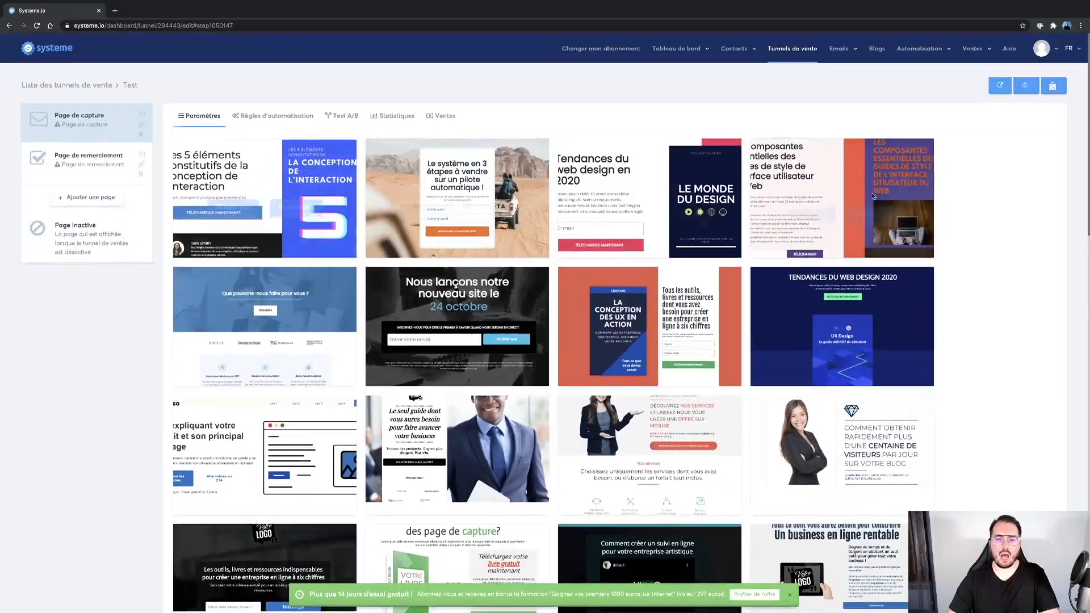
{"action": "mouse_move", "coordinate": [817, 368]}
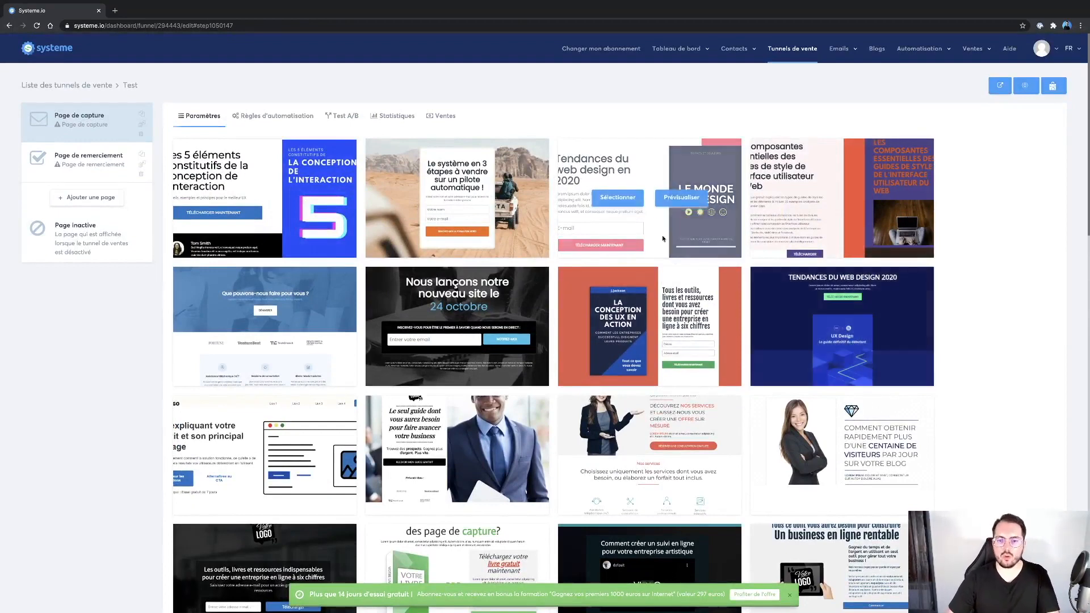
Step: Preview the "Le système en 3 étapes à vendre sur un pilote automatique !" template, apply it to the capture page and close the preview
{"action": "mouse_move", "coordinate": [689, 305]}
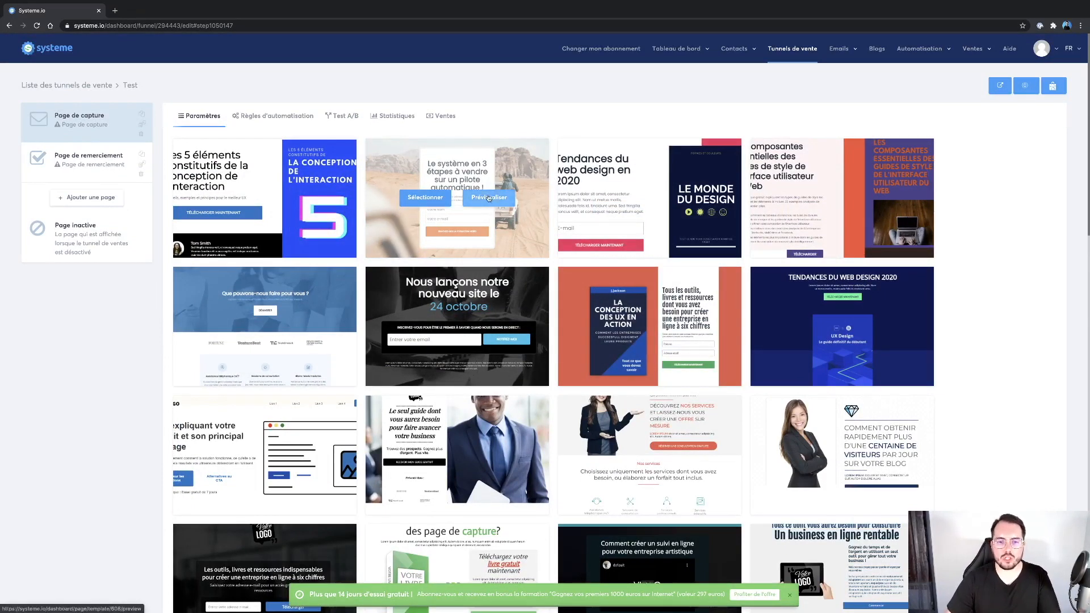
{"action": "left_click", "coordinate": [488, 198]}
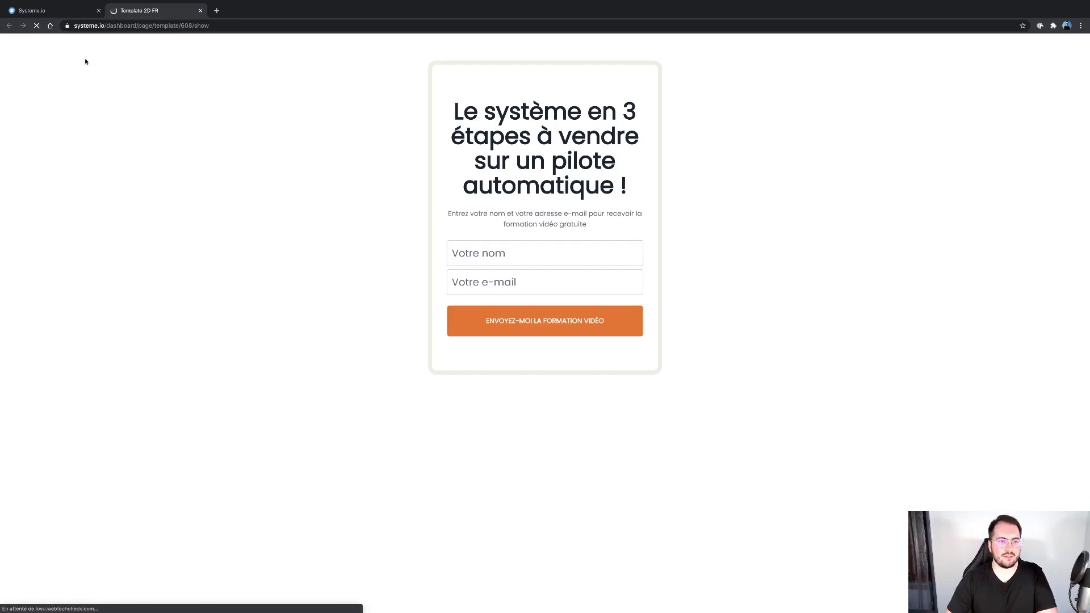
{"action": "left_click", "coordinate": [67, 14]}
{"action": "left_click", "coordinate": [430, 203]}
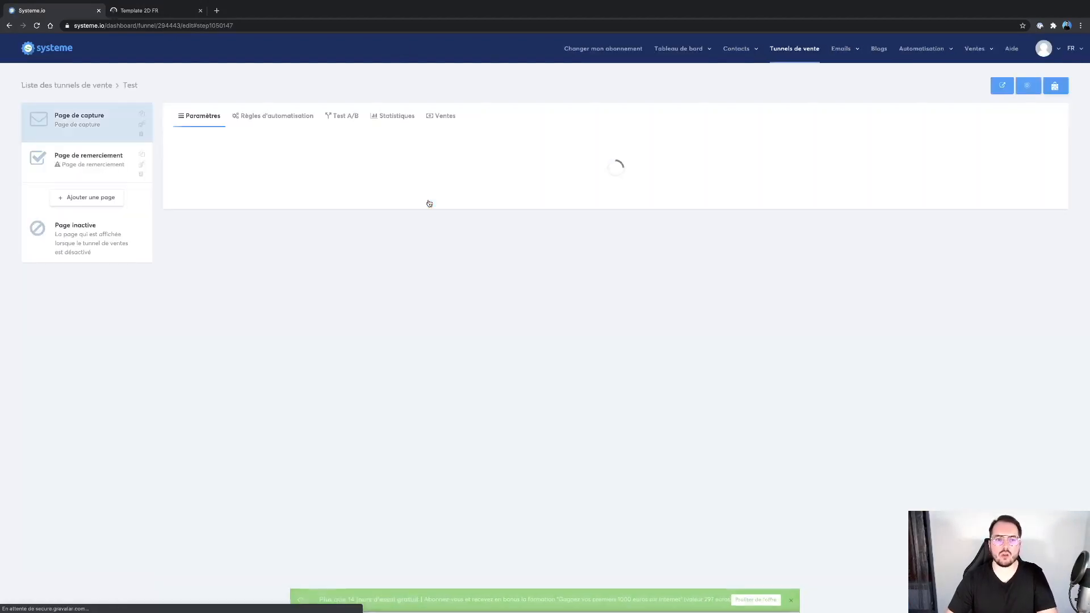
{"action": "left_click", "coordinate": [169, 16]}
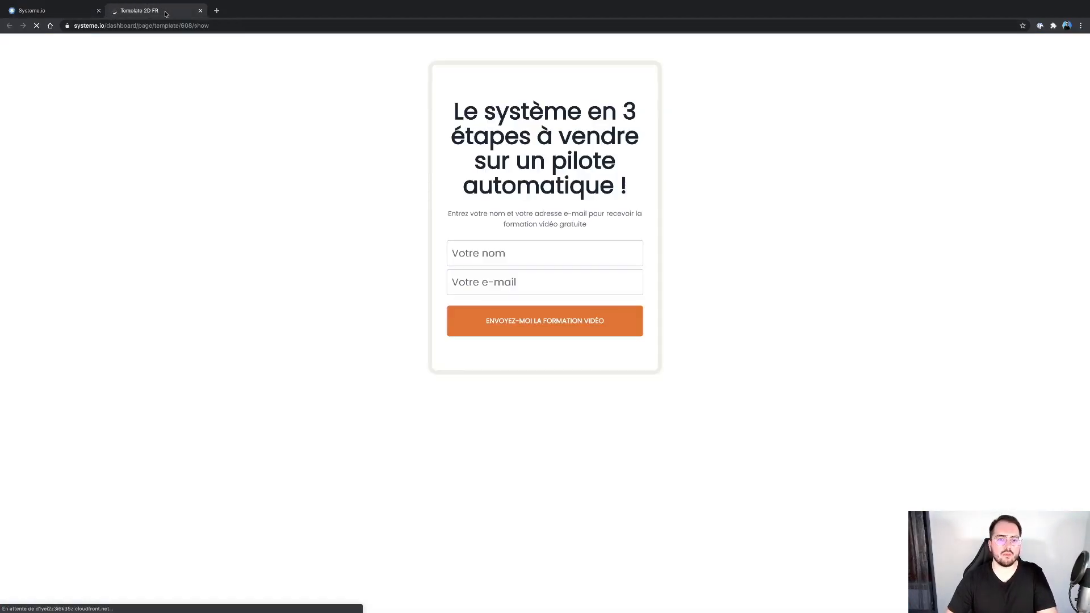
{"action": "left_click", "coordinate": [201, 11]}
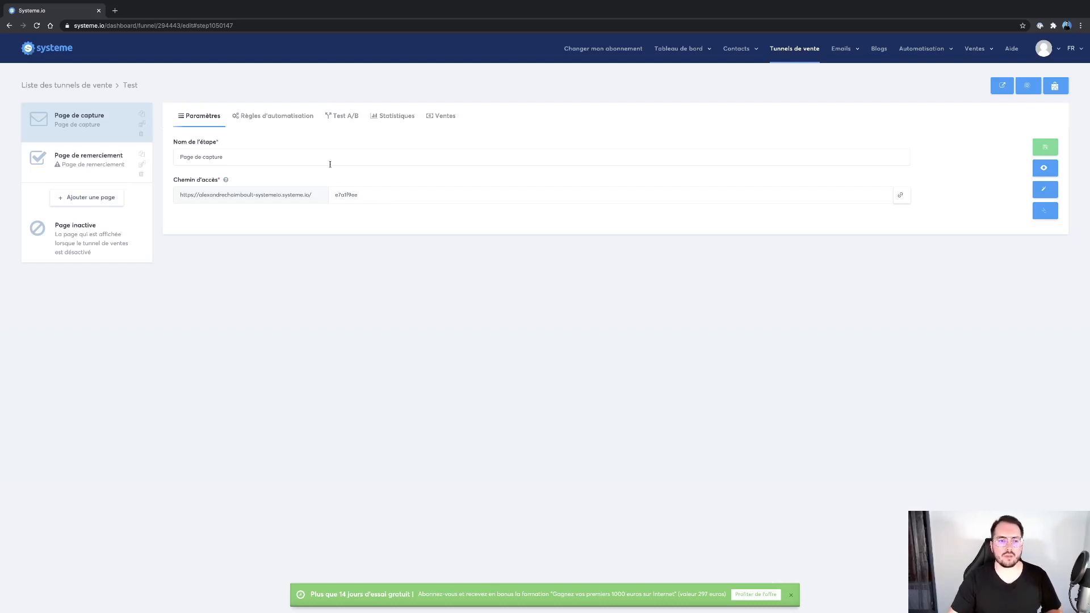
Step: Look at the capture page's access path and automation rules, including the actions available for the opt-in trigger "Inscription sur la page (optin)"
{"action": "left_click", "coordinate": [384, 190]}
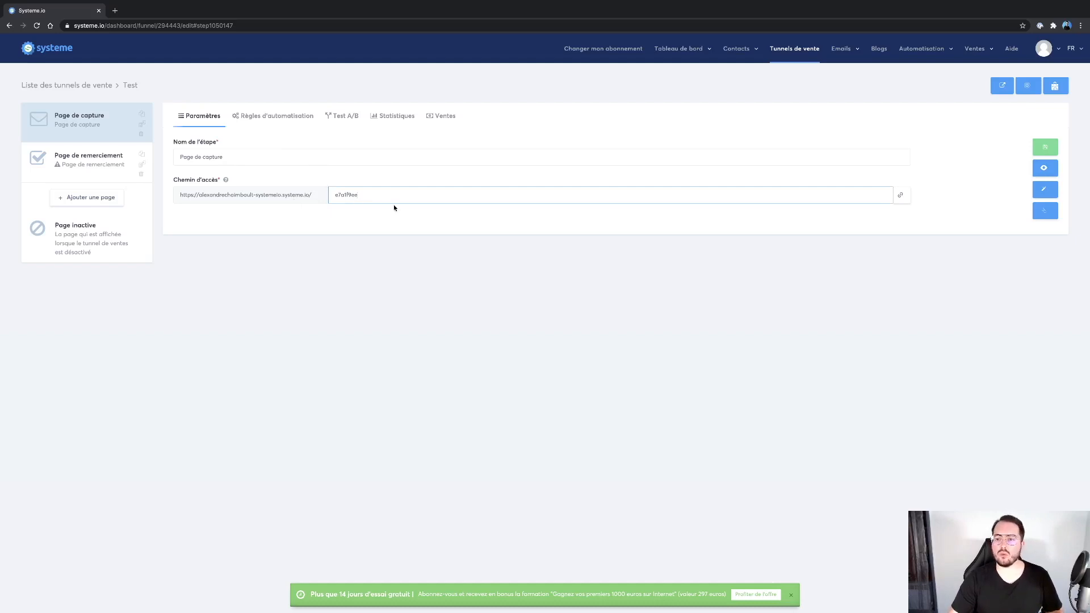
{"action": "left_click", "coordinate": [252, 117]}
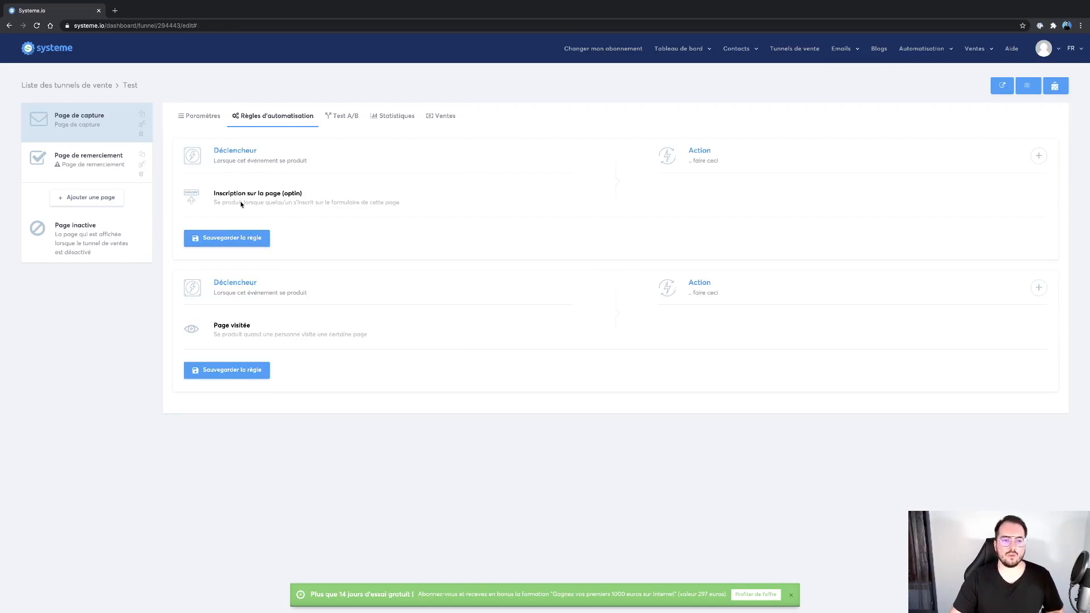
{"action": "left_click", "coordinate": [1038, 155]}
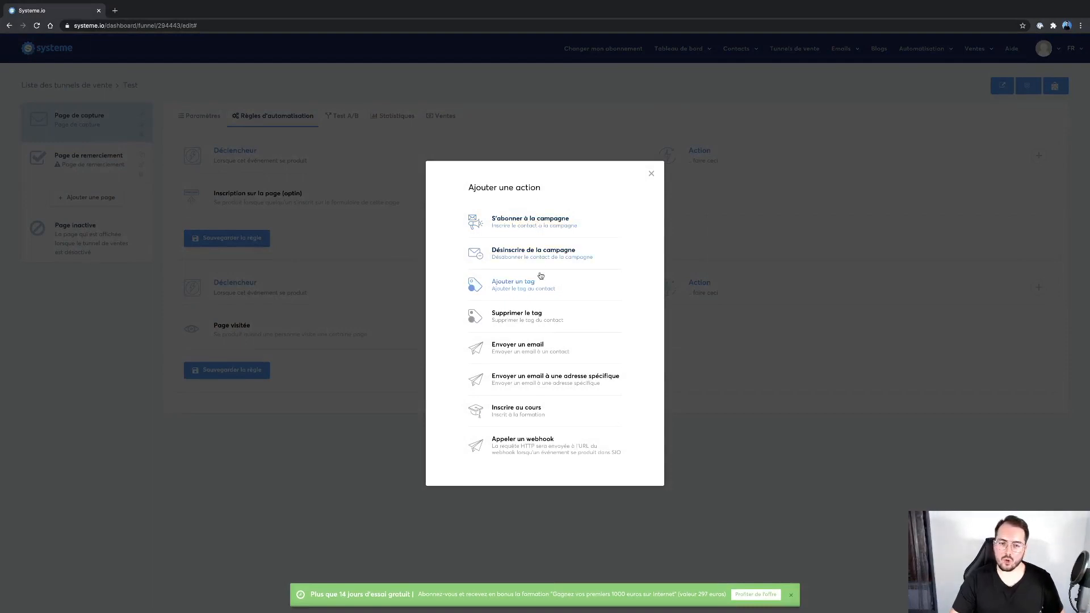
{"action": "left_click", "coordinate": [651, 173]}
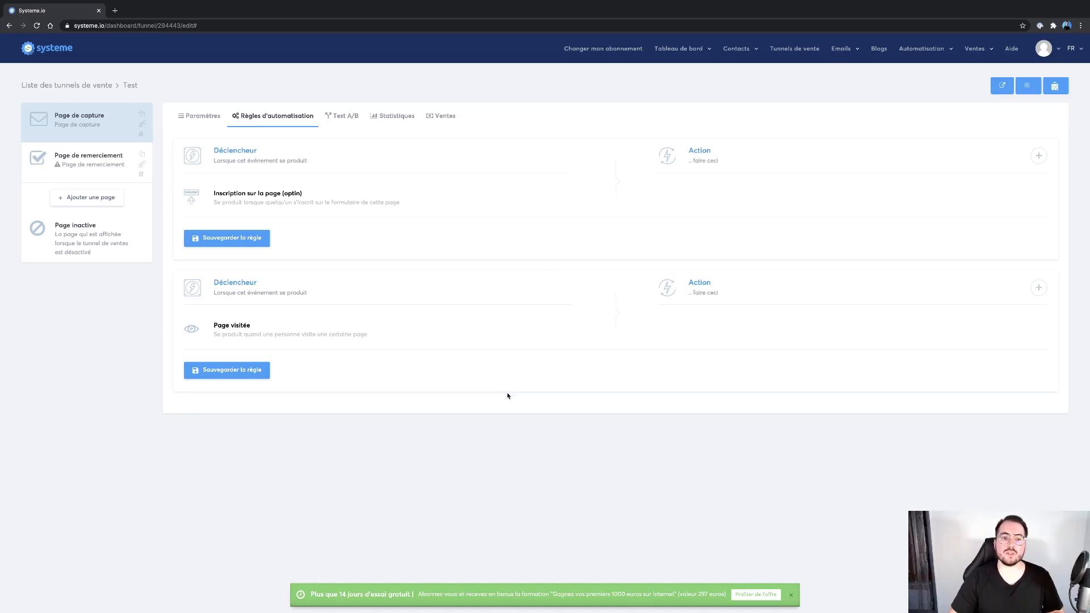
Step: Look at the capture page's A/B test, statistics and sales sections, and preview the live page
{"action": "left_click", "coordinate": [343, 120]}
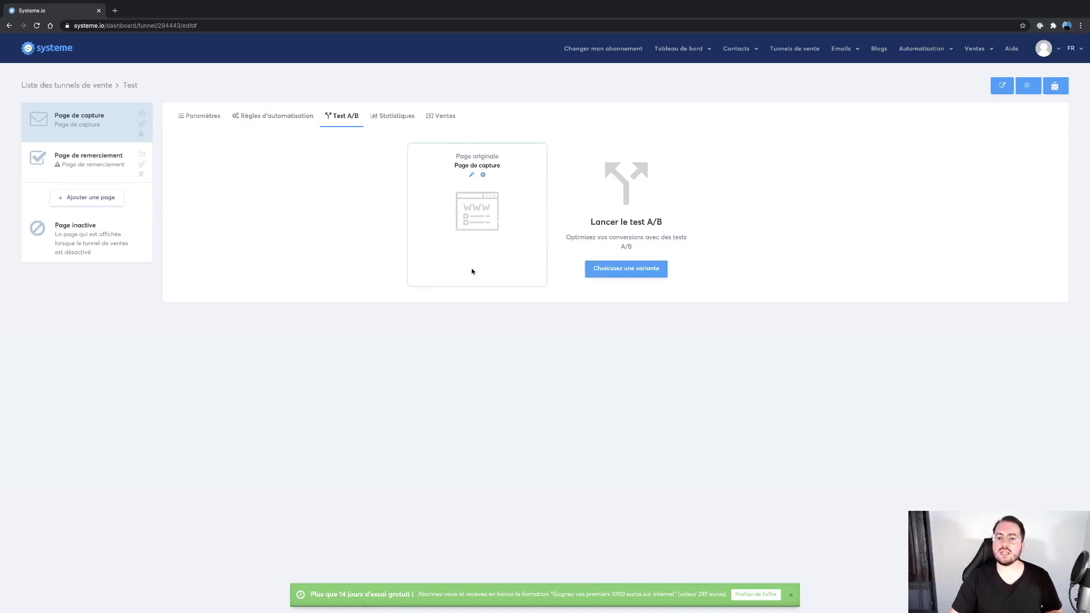
{"action": "left_click", "coordinate": [407, 122]}
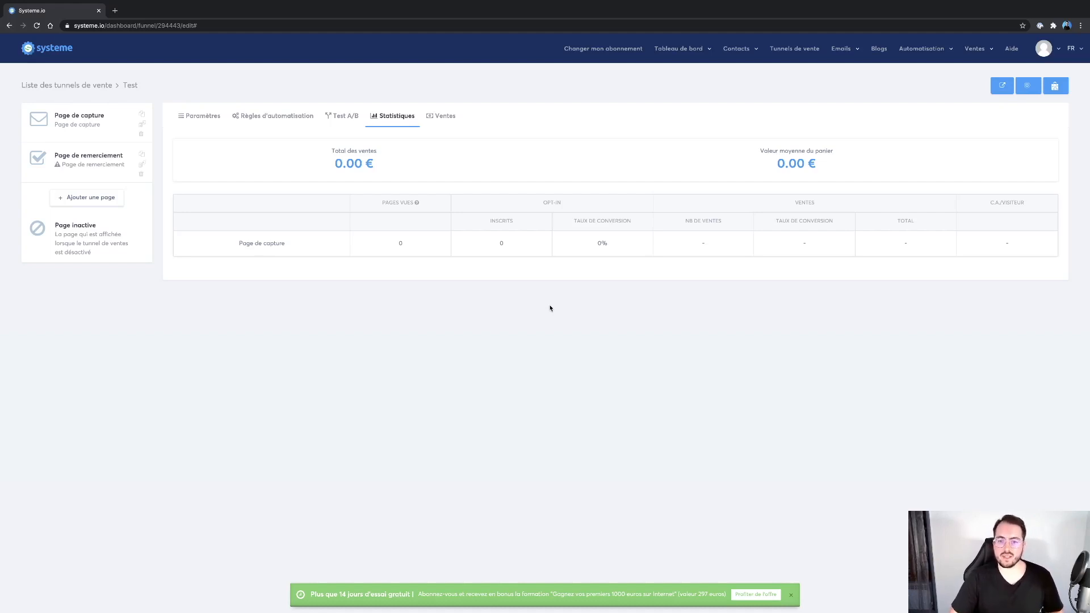
{"action": "left_click", "coordinate": [457, 122]}
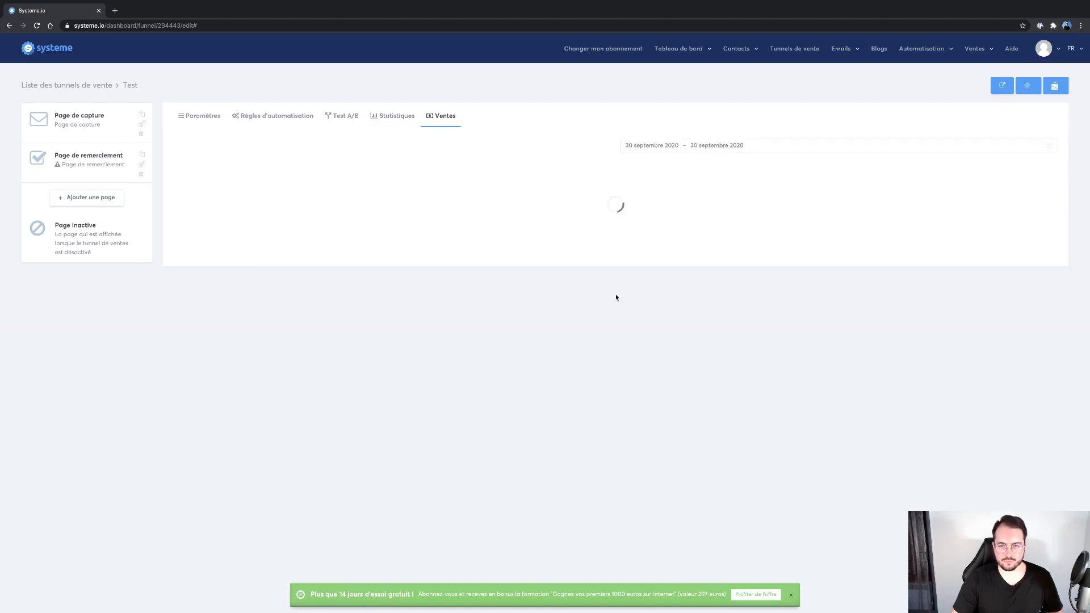
{"action": "left_click", "coordinate": [196, 119]}
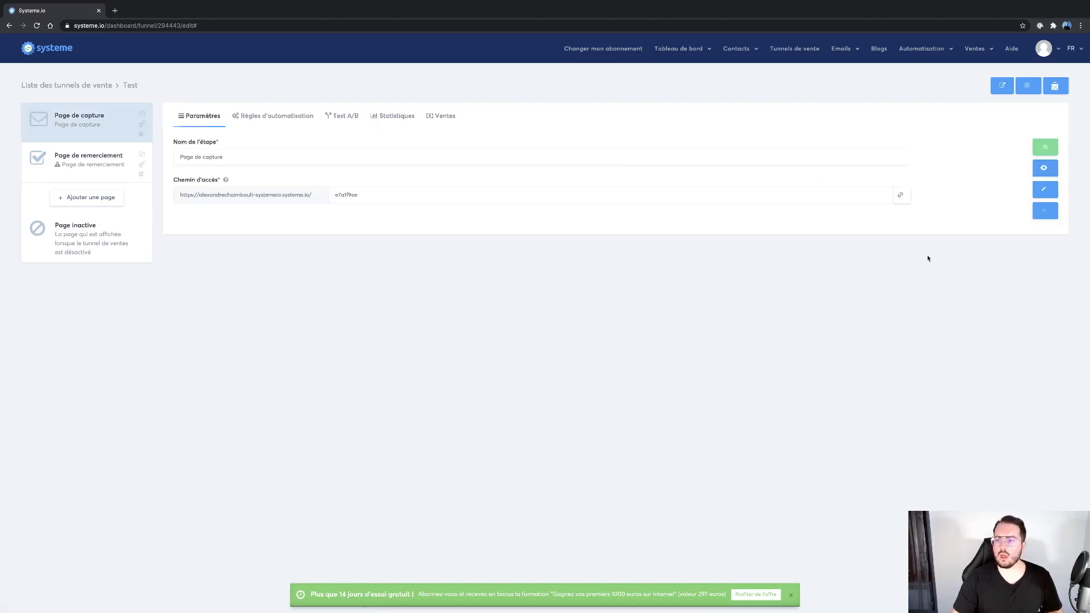
{"action": "left_click", "coordinate": [1044, 168]}
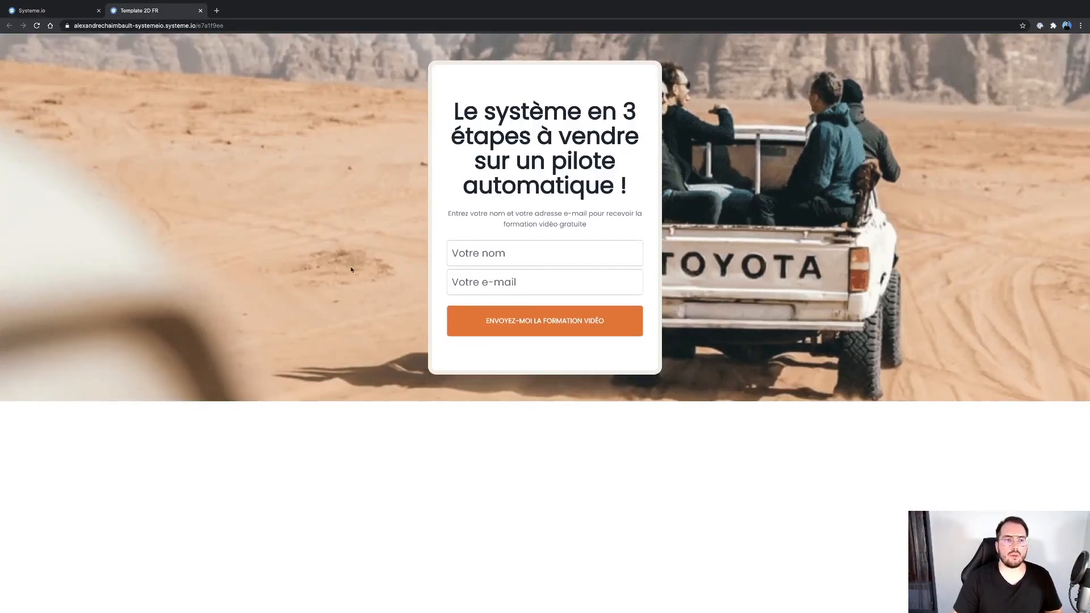
{"action": "left_click", "coordinate": [199, 11]}
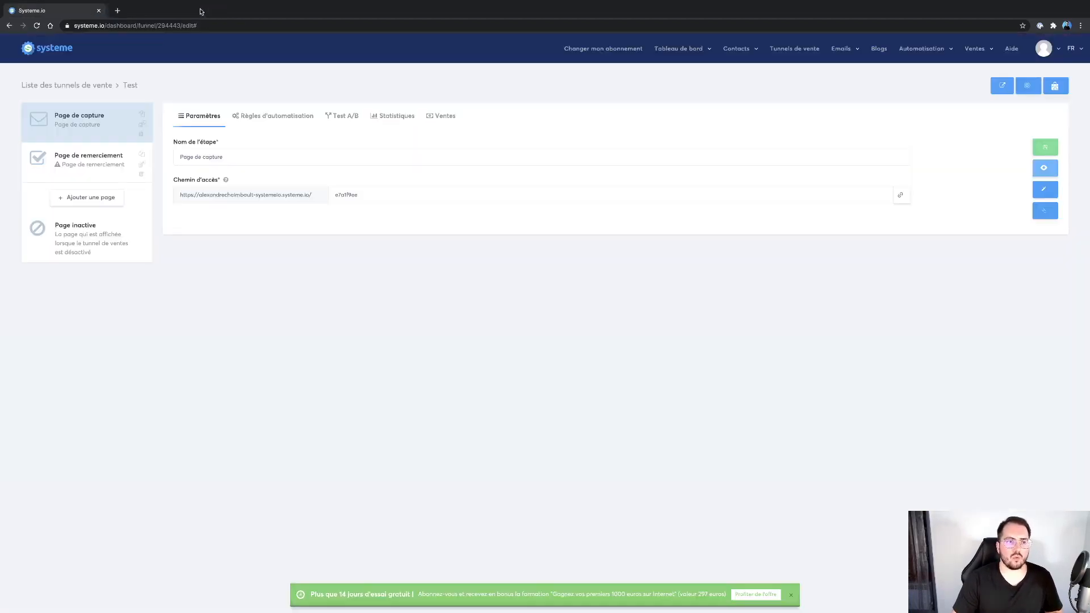
Step: Open the capture page in the page editor and review its general page settings, including fonts, language, background and SEO
{"action": "left_click", "coordinate": [1043, 193]}
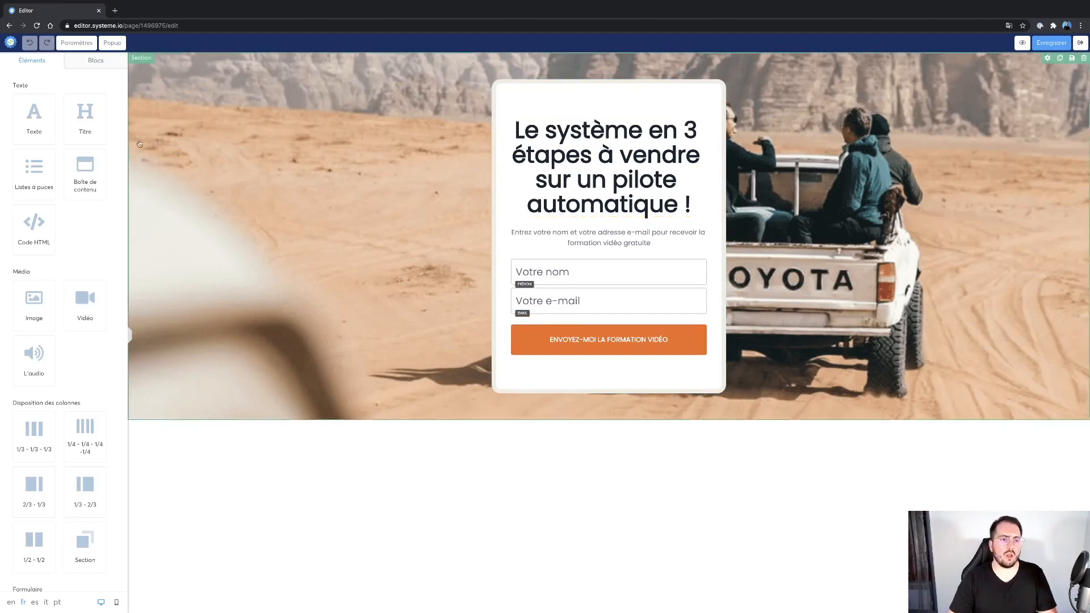
{"action": "left_click", "coordinate": [77, 43]}
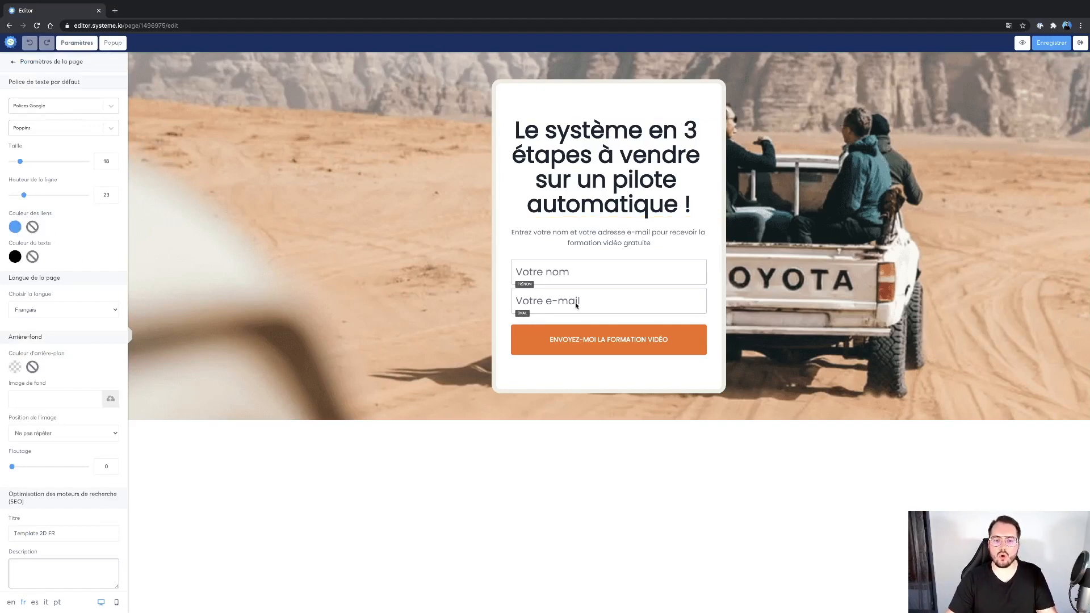
{"action": "scroll", "coordinate": [116, 295], "scroll_direction": "down", "scroll_amount": 4}
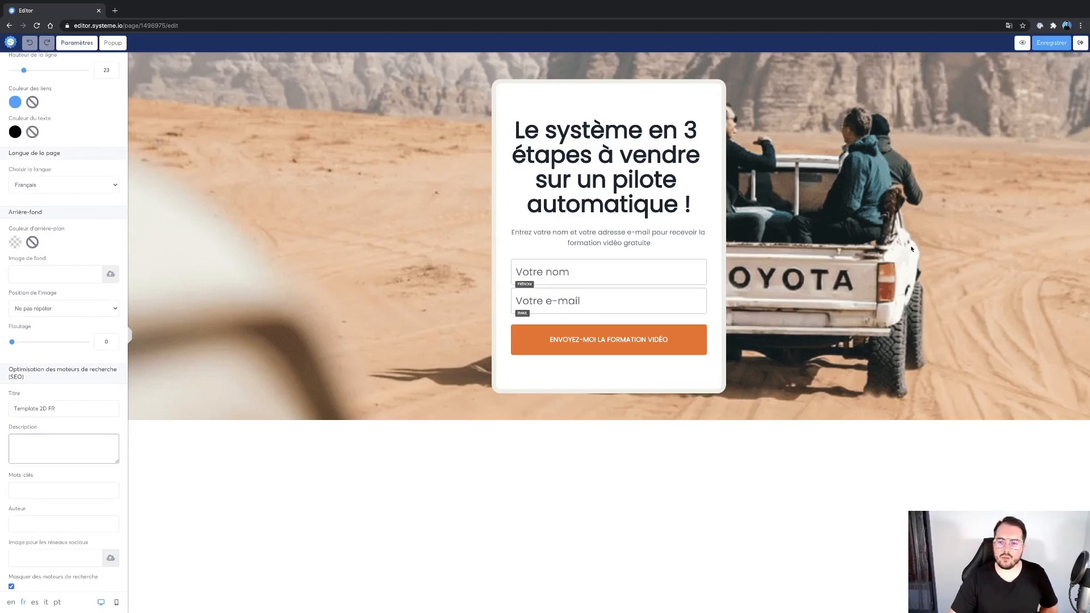
{"action": "scroll", "coordinate": [63, 147], "scroll_direction": "up", "scroll_amount": 3}
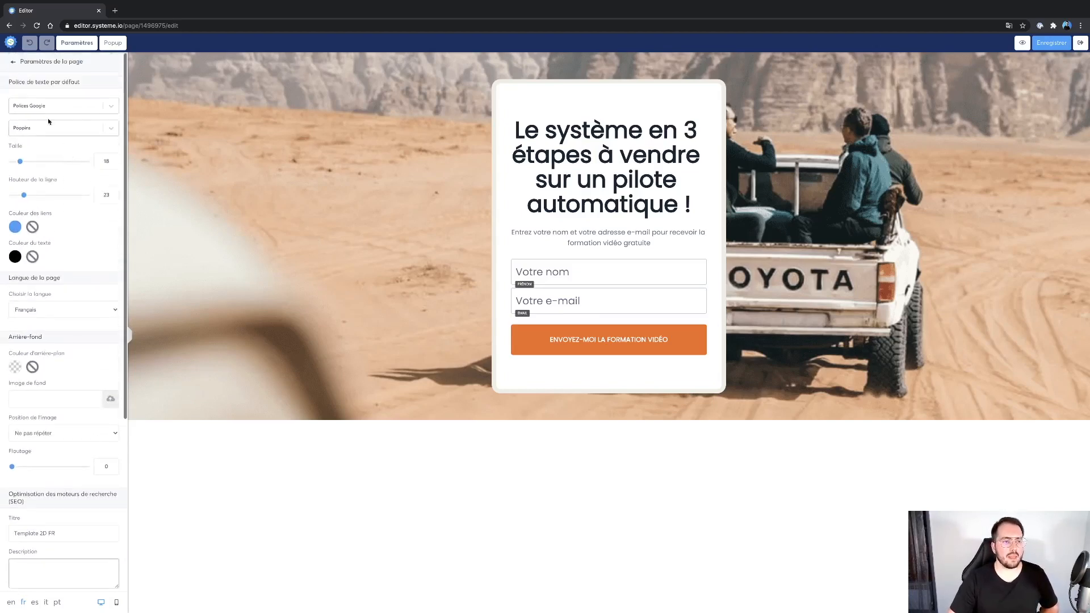
{"action": "left_click", "coordinate": [13, 62]}
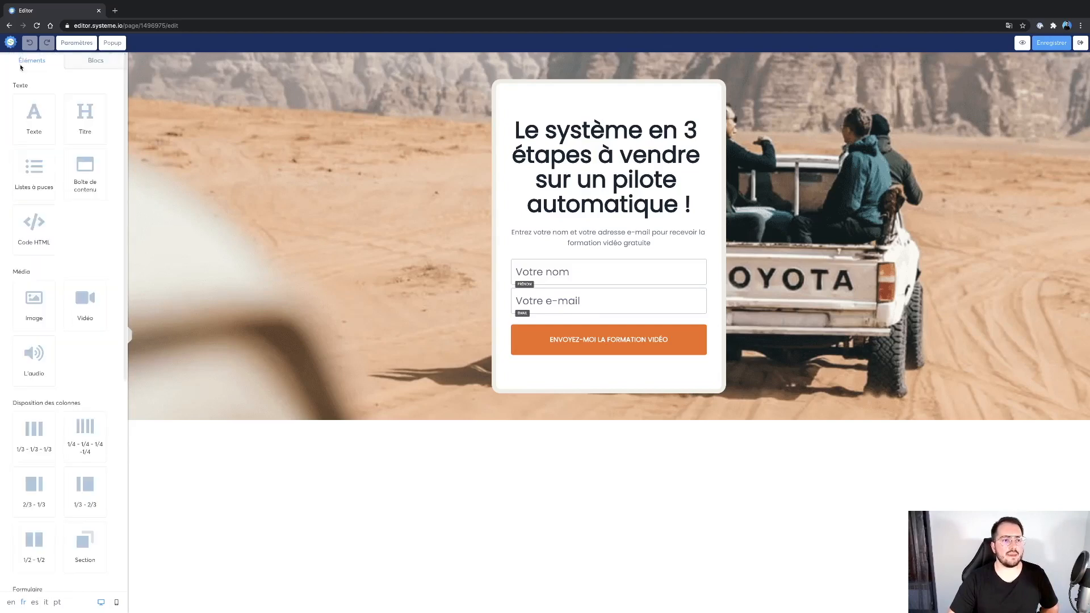
Step: Remove the desert background image image931.png from the capture page's section
{"action": "left_click", "coordinate": [211, 113]}
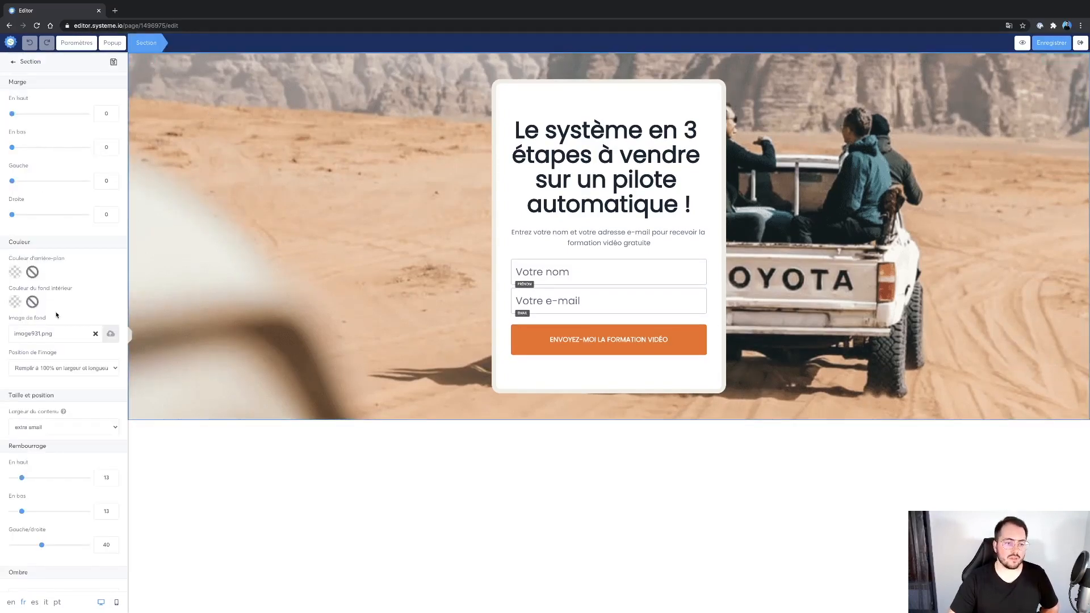
{"action": "scroll", "coordinate": [68, 227], "scroll_direction": "down", "scroll_amount": 1}
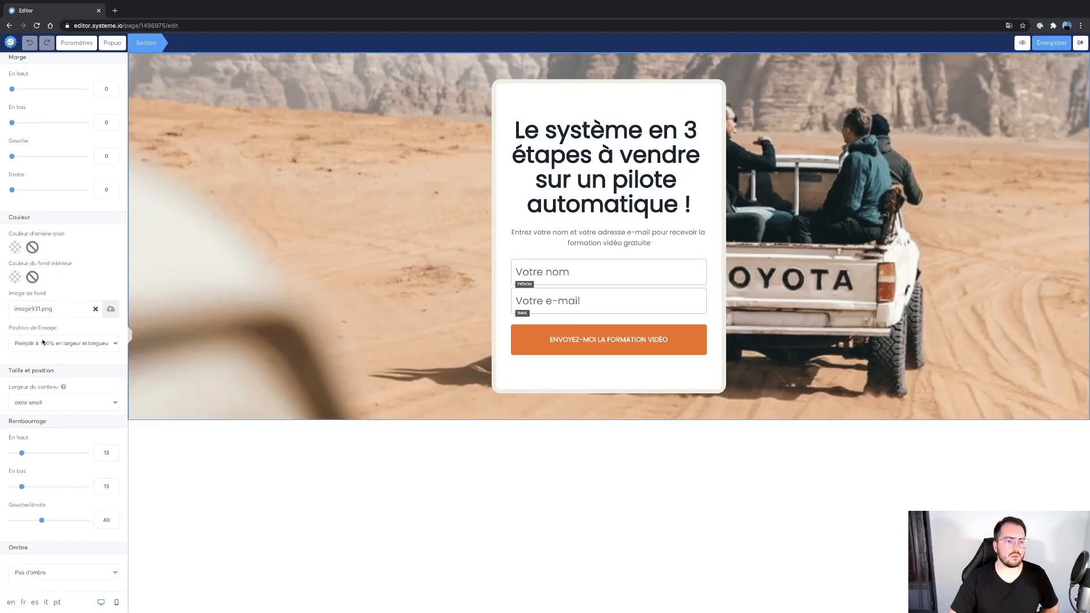
{"action": "left_click", "coordinate": [95, 309]}
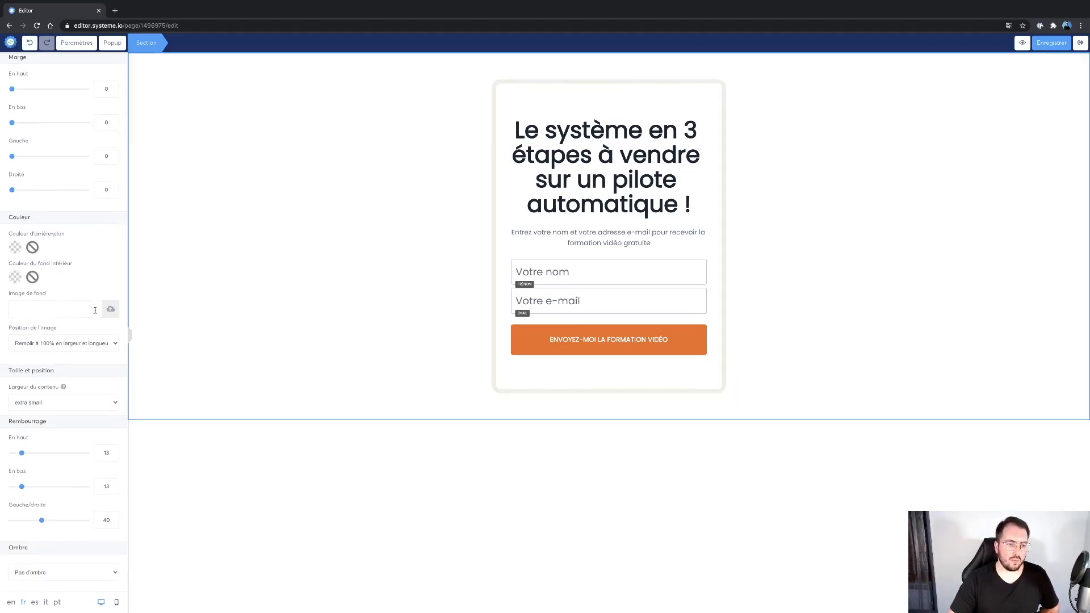
{"action": "left_click", "coordinate": [319, 186]}
{"action": "left_click", "coordinate": [253, 255]}
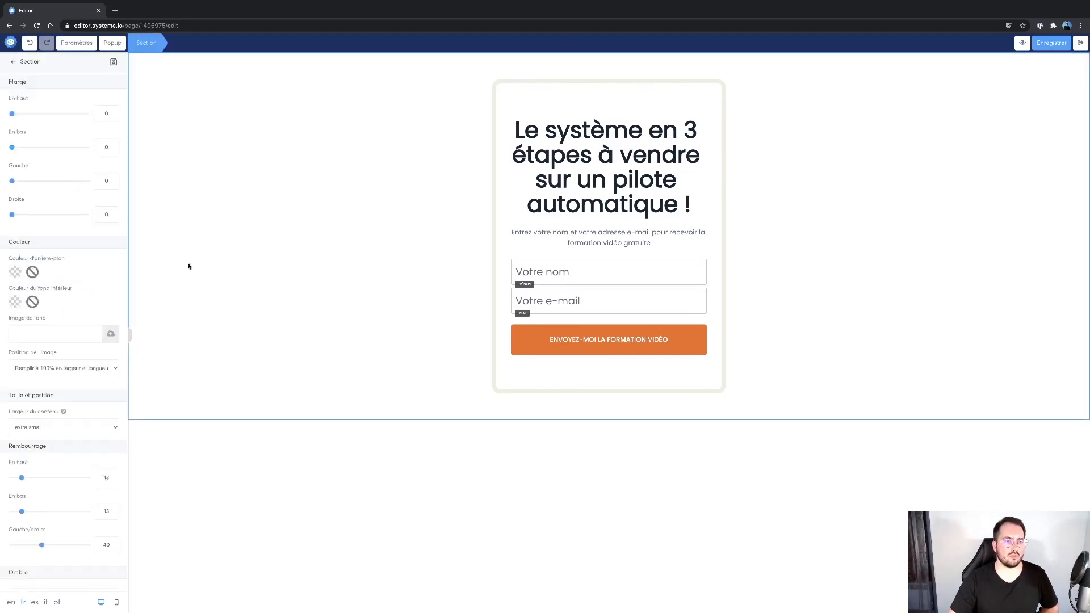
Step: Try a fully opaque black (000000) background colour on the section and clear it
{"action": "left_click", "coordinate": [14, 302]}
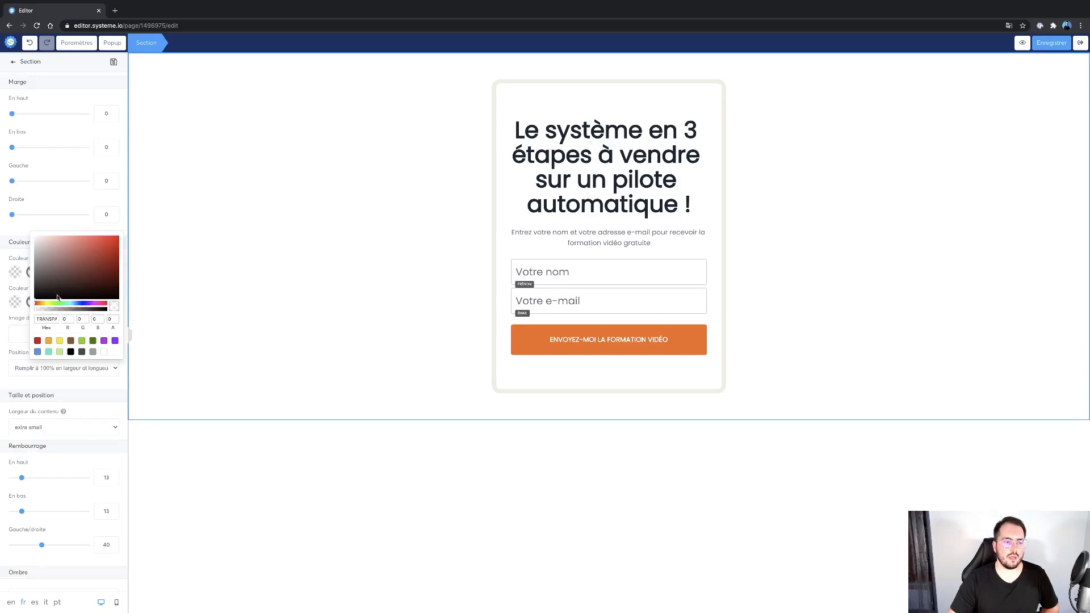
{"action": "left_click", "coordinate": [112, 309]}
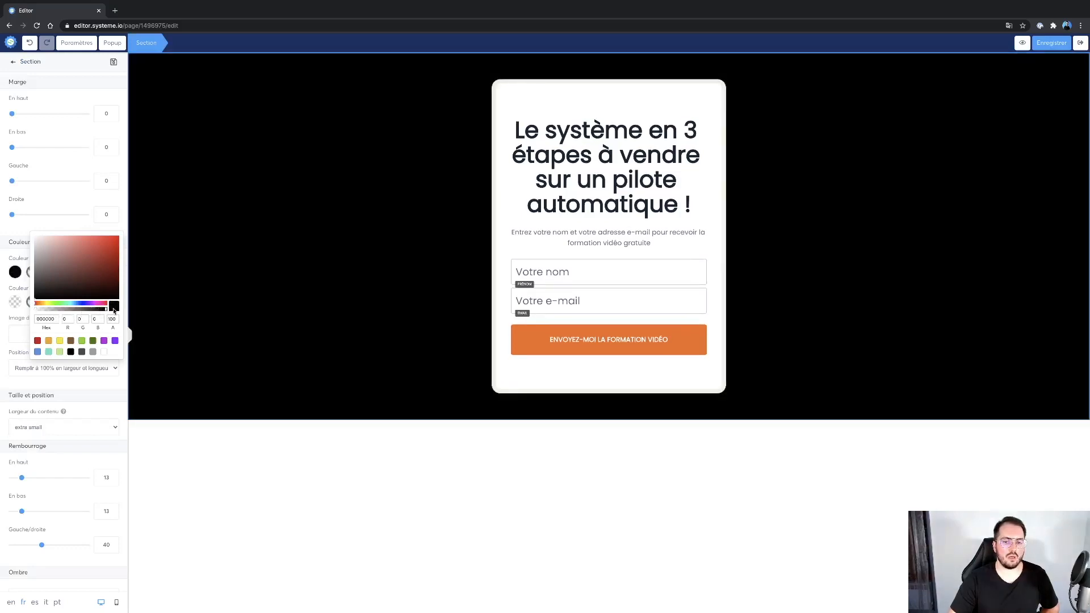
{"action": "left_click", "coordinate": [258, 344]}
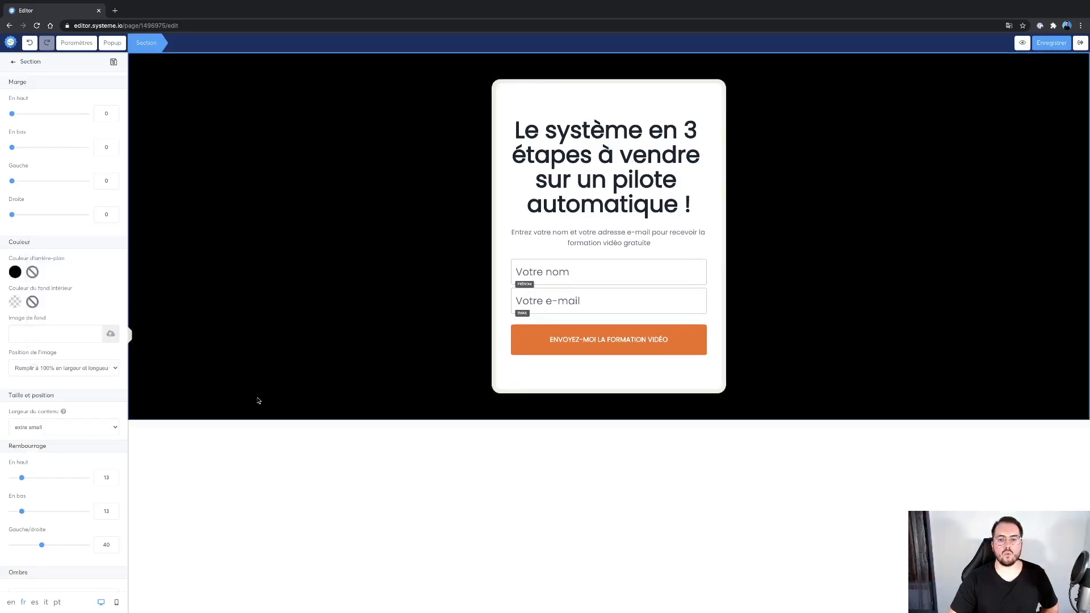
{"action": "left_click", "coordinate": [256, 479]}
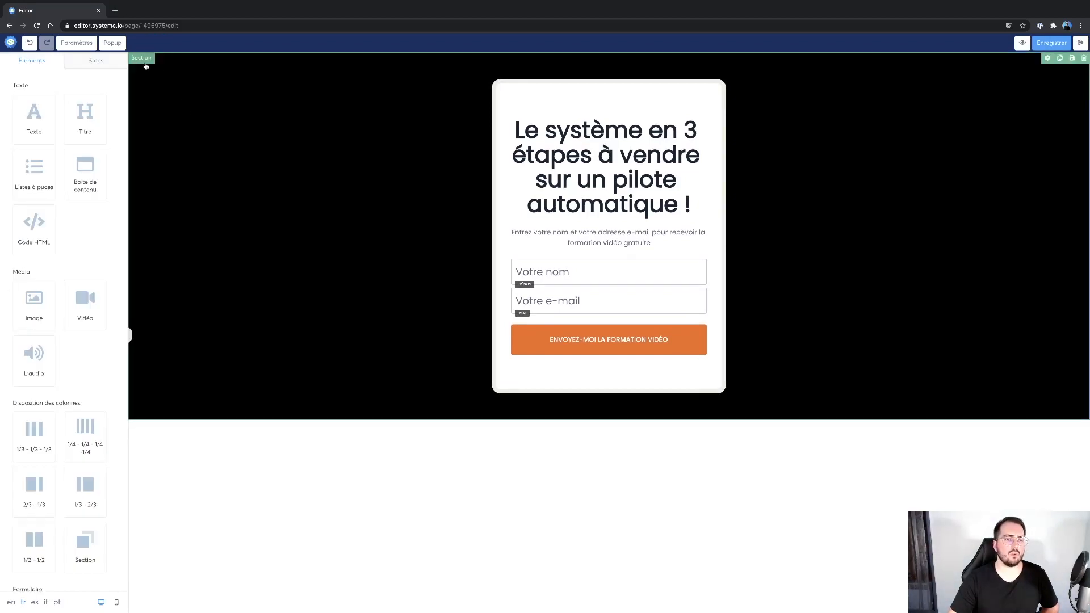
{"action": "left_click", "coordinate": [170, 82]}
{"action": "left_click", "coordinate": [32, 274]}
Step: Set the background colour of the whole page to fully opaque black (000000) in the page settings
{"action": "left_click", "coordinate": [77, 43]}
{"action": "scroll", "coordinate": [89, 267], "scroll_direction": "down", "scroll_amount": 3}
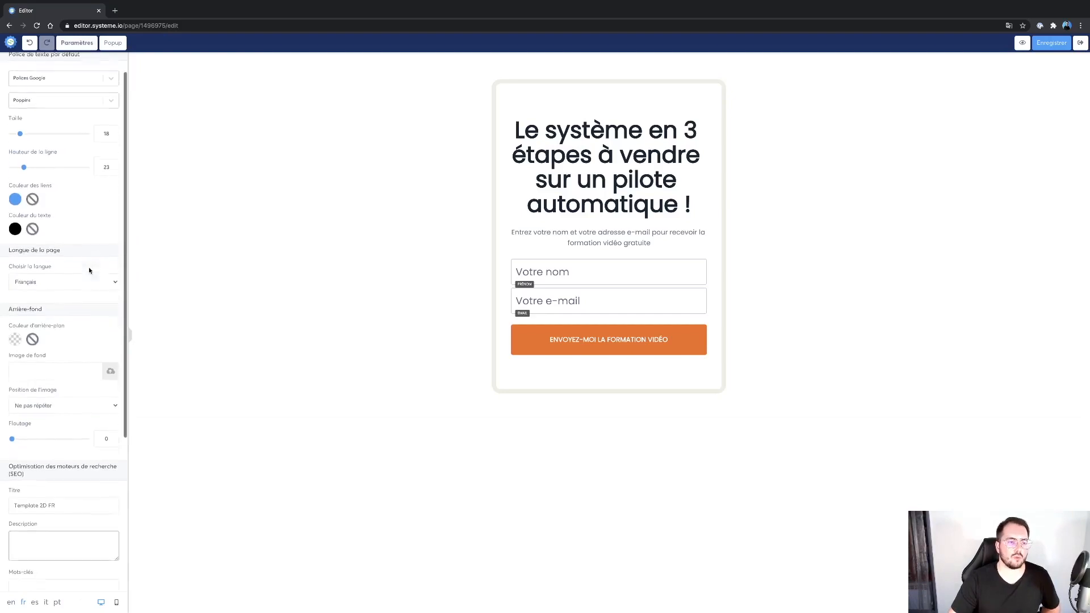
{"action": "left_click", "coordinate": [15, 296]}
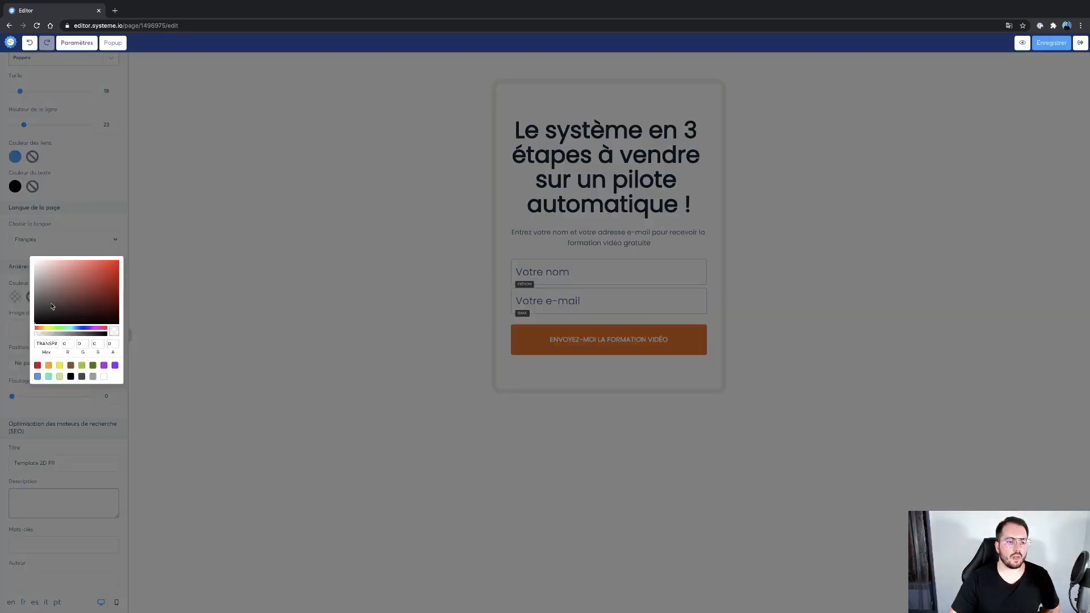
{"action": "left_click_drag", "start_coordinate": [57, 333], "coordinate": [107, 334]}
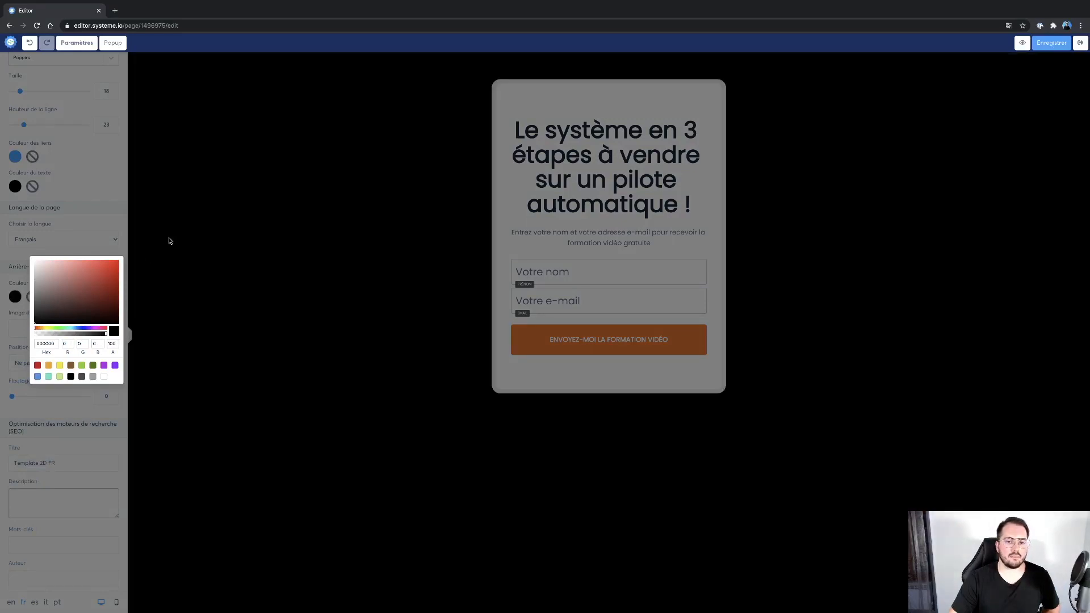
{"action": "left_click", "coordinate": [171, 240]}
{"action": "left_click", "coordinate": [333, 369]}
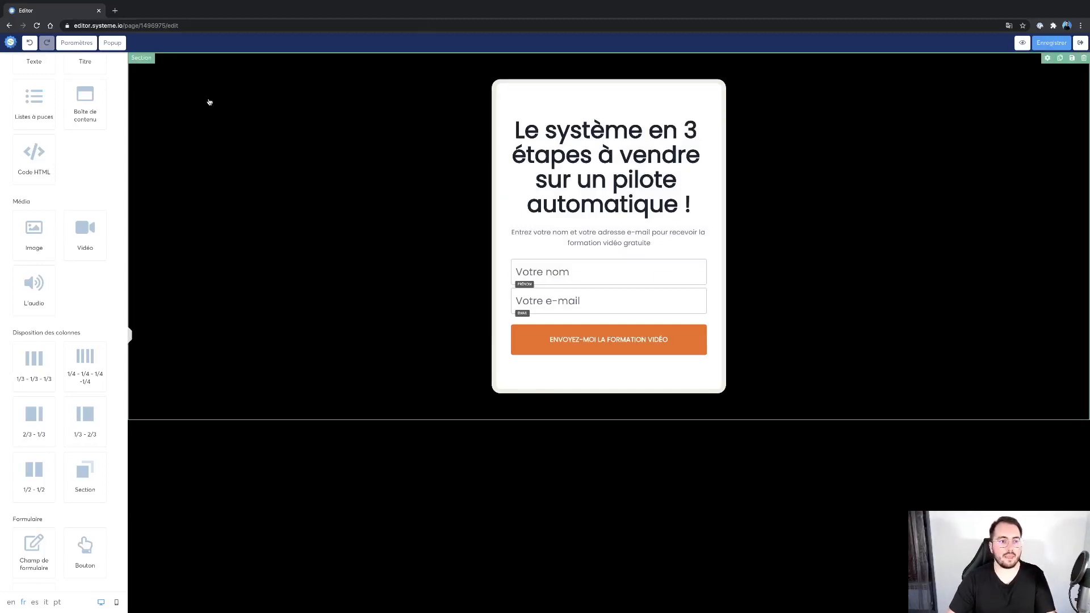
{"action": "scroll", "coordinate": [102, 231], "scroll_direction": "up", "scroll_amount": 2}
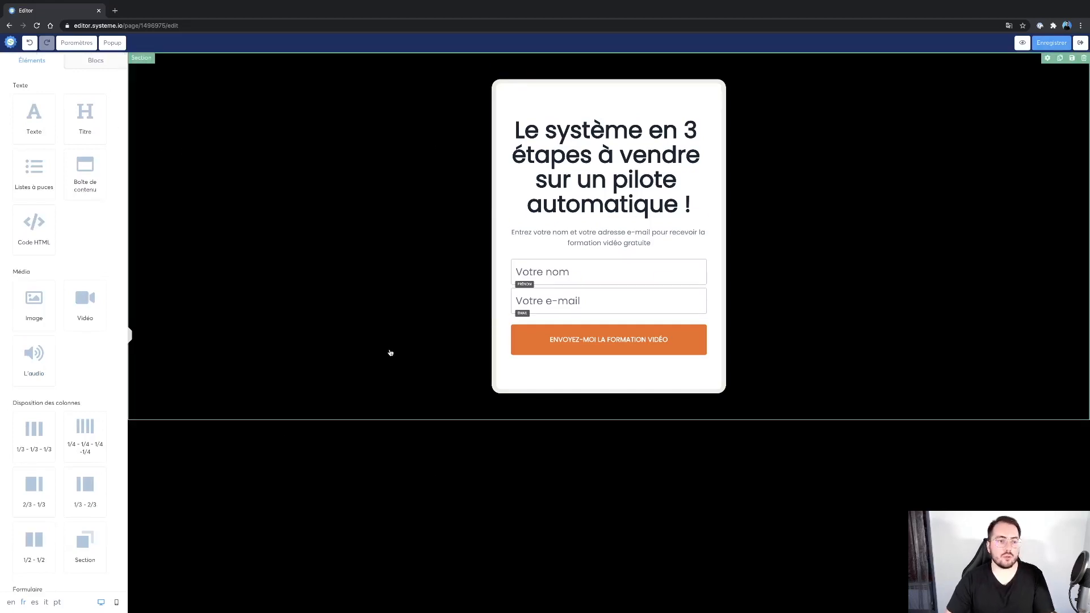
{"action": "left_click", "coordinate": [167, 96]}
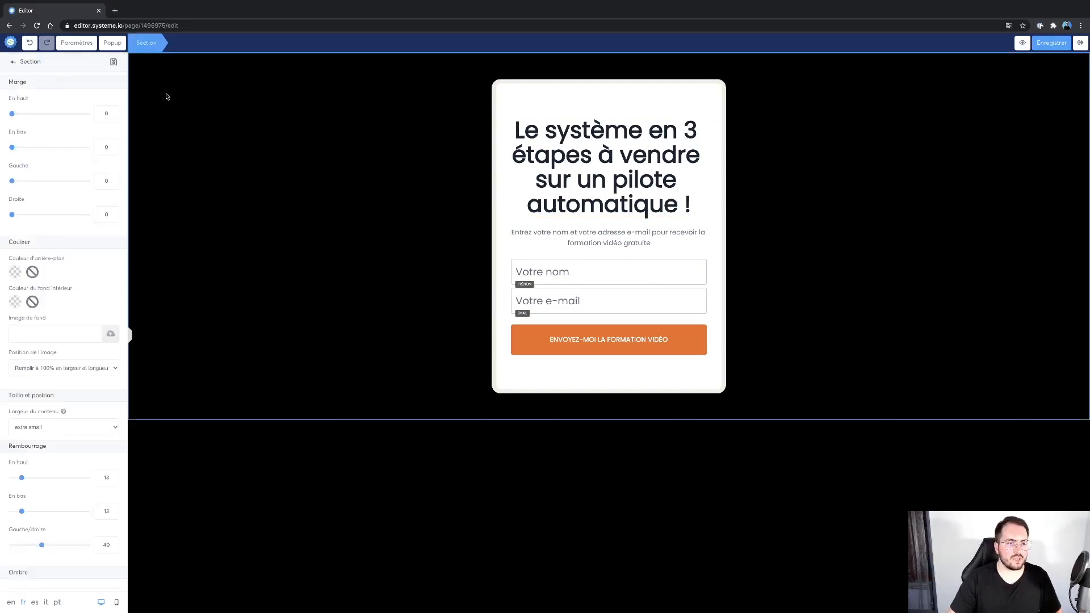
Step: Replace the page's SEO title with "Cadeau ! Téléchargez votre ebook sur le cross fit"
{"action": "left_click", "coordinate": [77, 42]}
{"action": "scroll", "coordinate": [51, 317], "scroll_direction": "down", "scroll_amount": 2}
{"action": "scroll", "coordinate": [52, 316], "scroll_direction": "down", "scroll_amount": 3}
{"action": "left_click", "coordinate": [71, 345]}
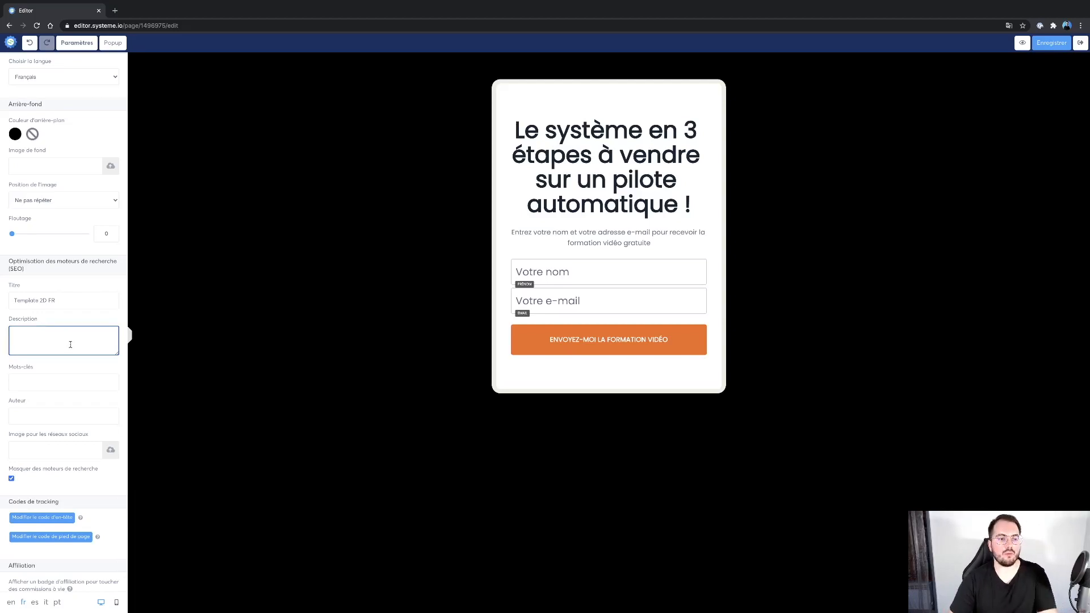
{"action": "left_click", "coordinate": [67, 304]}
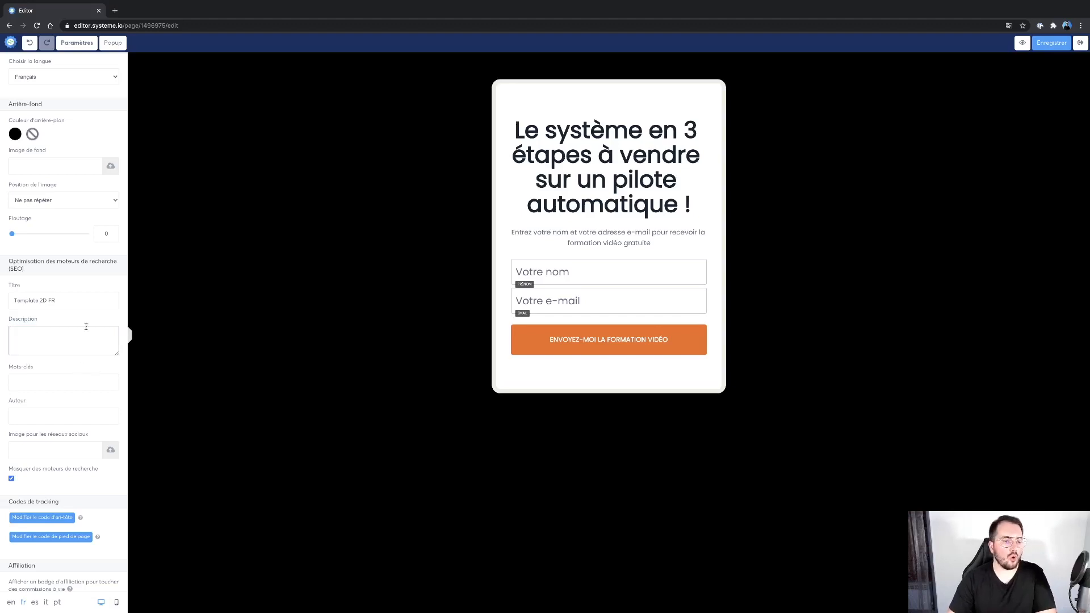
{"action": "triple_click", "coordinate": [65, 300]}
{"action": "type", "text": "Cadeau | Téléc"}
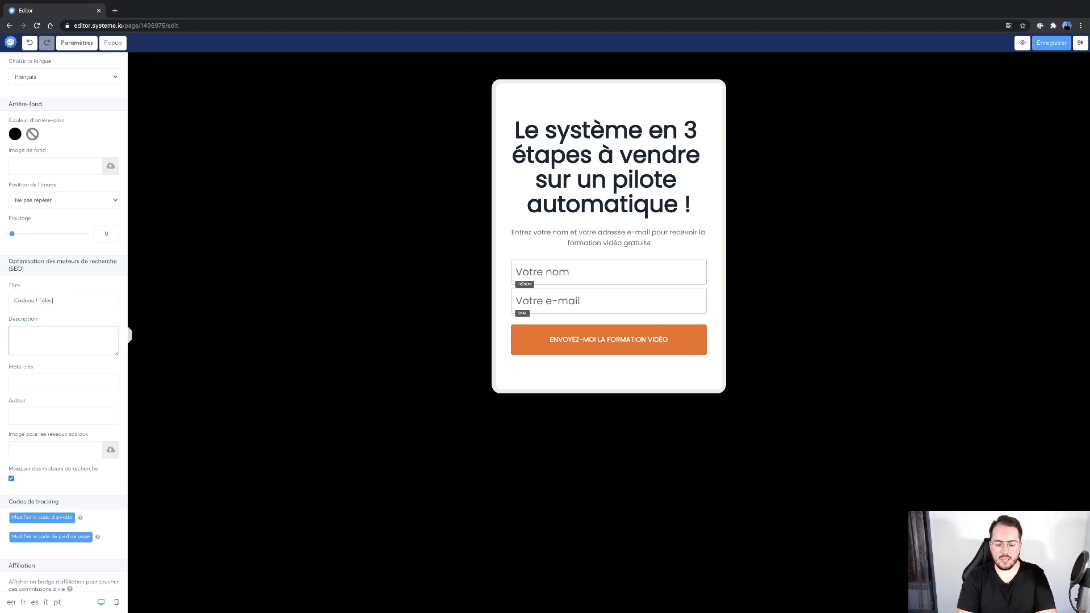
{"action": "type", "text": "hargez vo"}
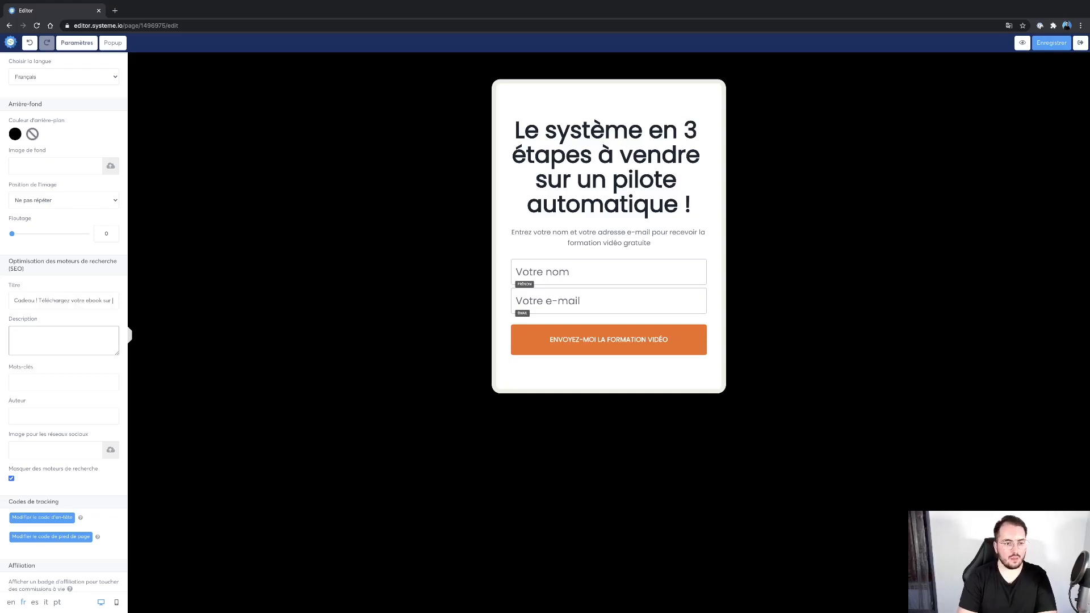
{"action": "type", "text": "tre ebook sur le s"}
{"action": "type", "text": "ross fil"}
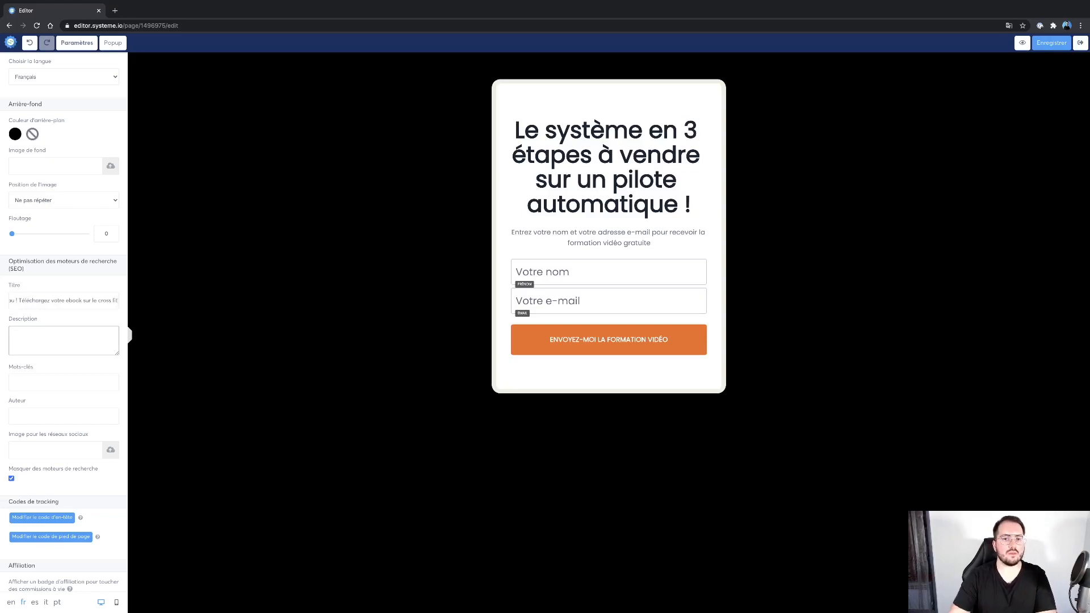
{"action": "left_click", "coordinate": [204, 290]}
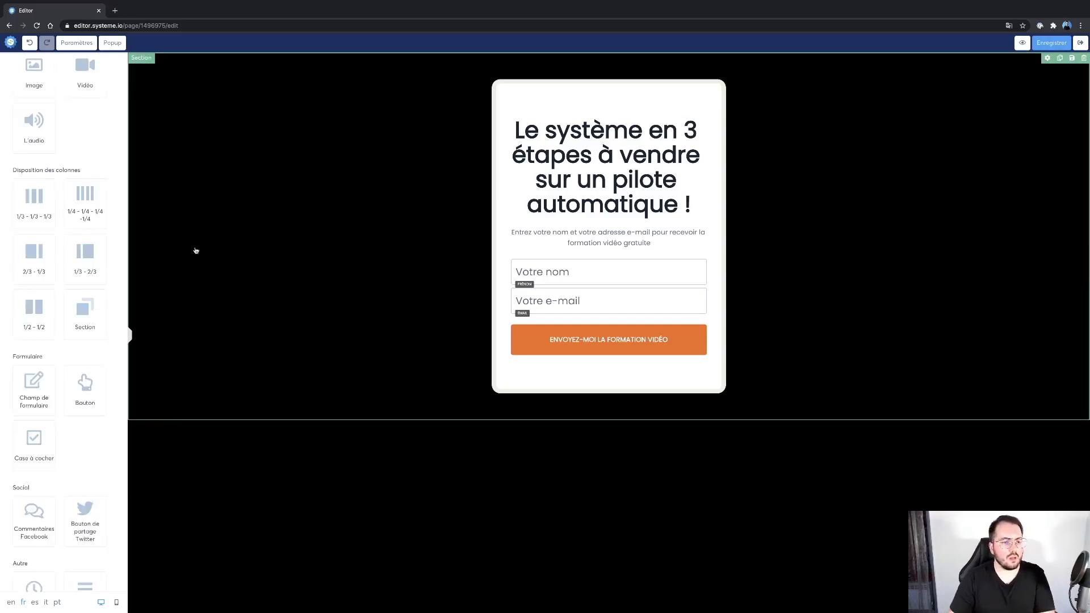
Step: Insert the word "gratuit" after "ebook" in the page's SEO title
{"action": "left_click", "coordinate": [76, 44]}
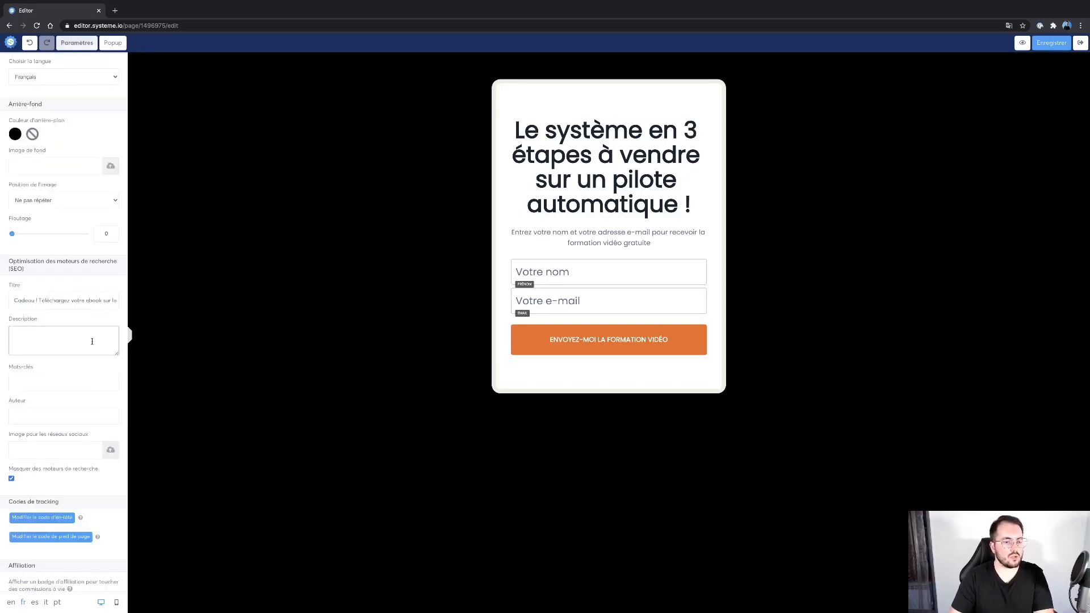
{"action": "left_click", "coordinate": [101, 300]}
{"action": "type", "text": "gr"}
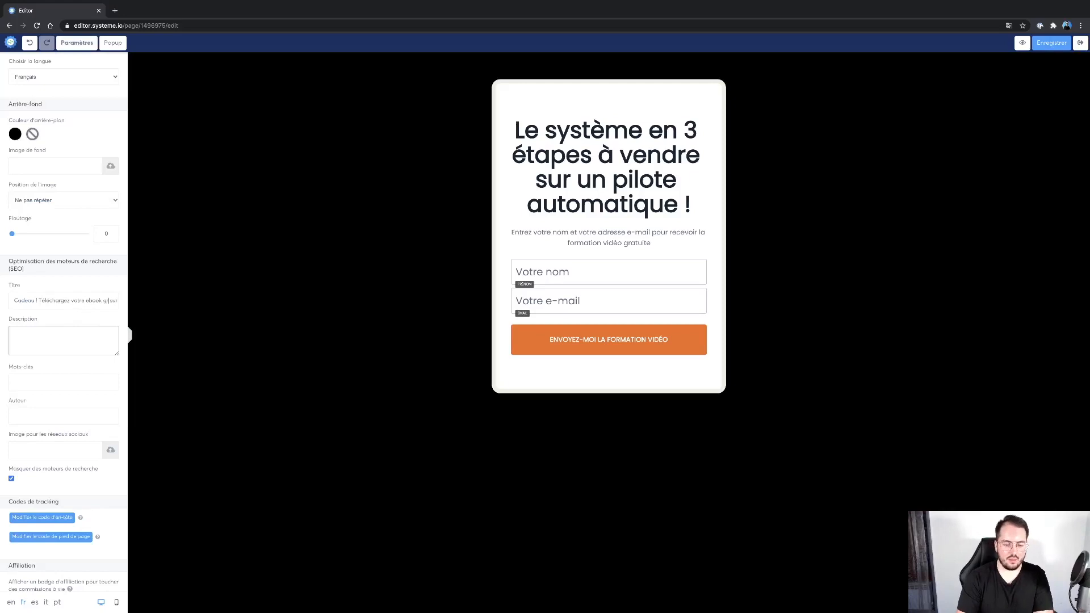
{"action": "type", "text": "atuit"}
Step: Enter a cross fit keyword in the page's SEO keywords and save the page
{"action": "left_click", "coordinate": [93, 349]}
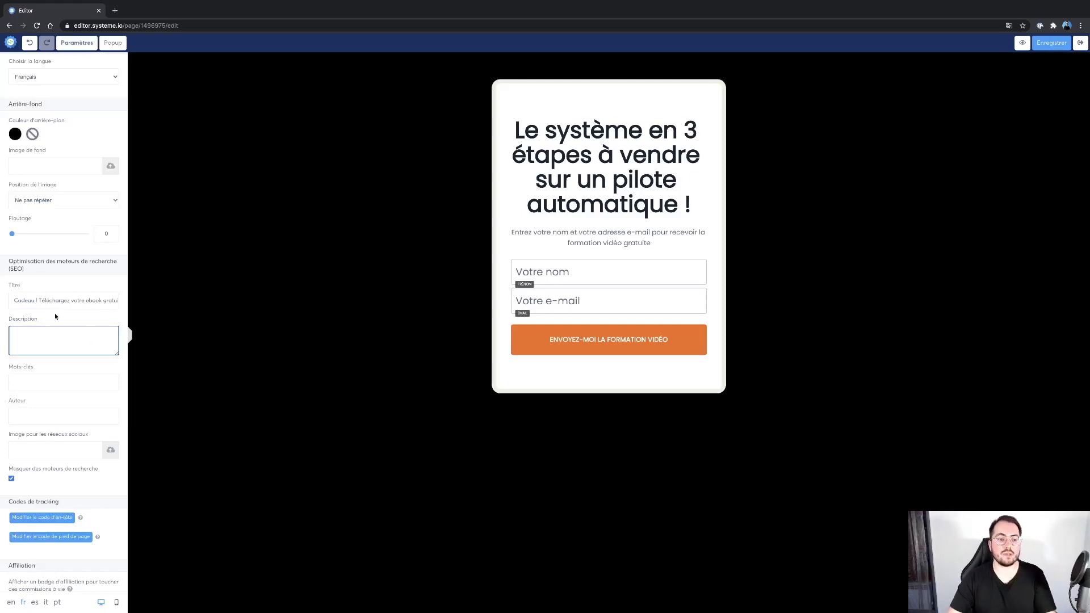
{"action": "left_click", "coordinate": [49, 380]}
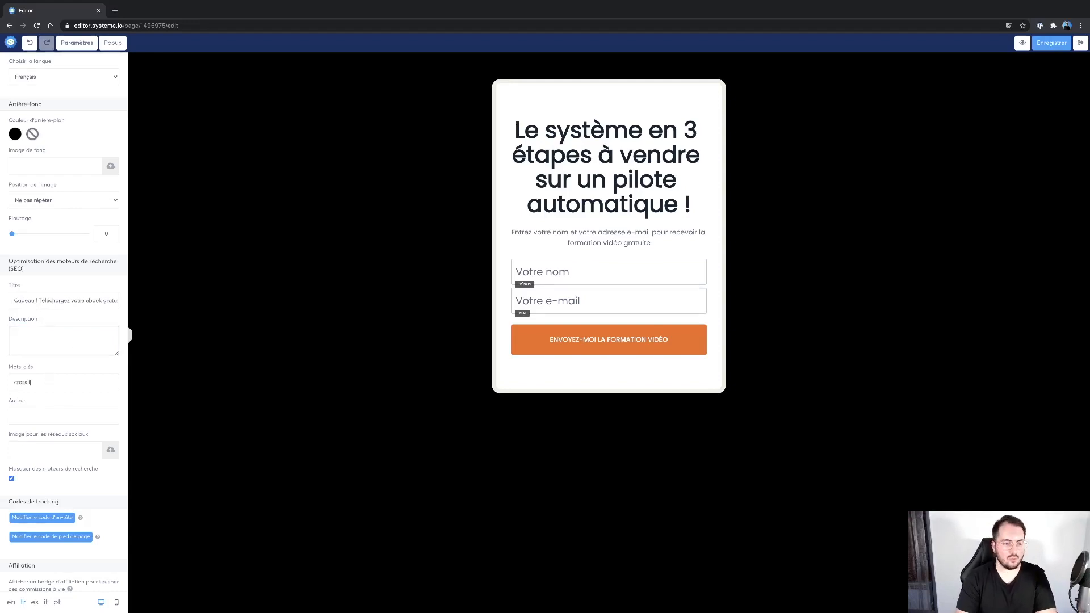
{"action": "scroll", "coordinate": [57, 426], "scroll_direction": "down", "scroll_amount": 1}
{"action": "scroll", "coordinate": [67, 481], "scroll_direction": "up", "scroll_amount": 2}
{"action": "scroll", "coordinate": [67, 477], "scroll_direction": "up", "scroll_amount": 3}
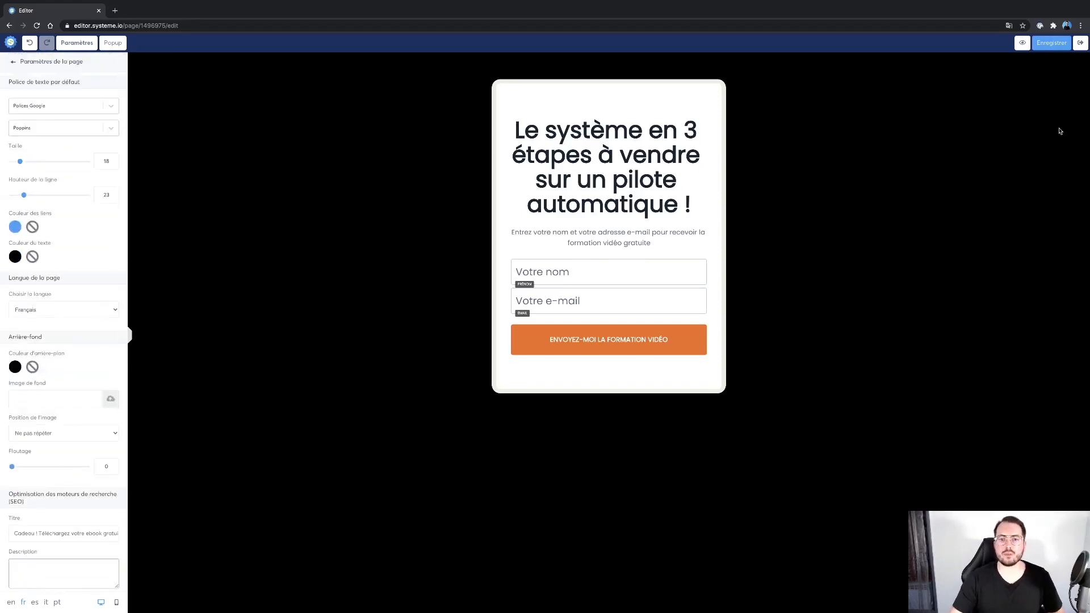
{"action": "left_click", "coordinate": [1056, 47]}
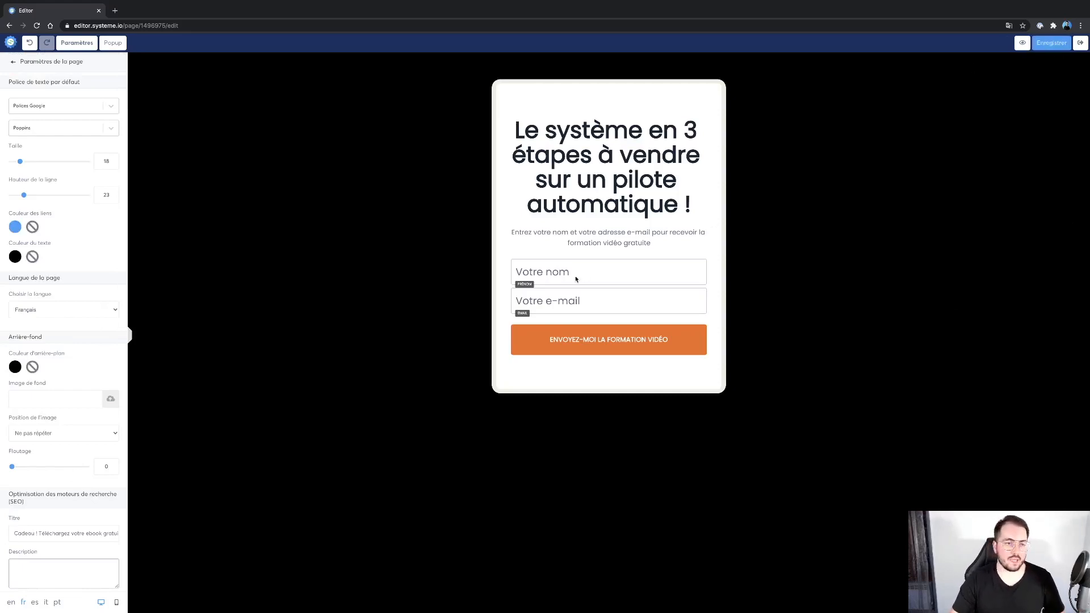
Step: Leave the page settings and look over the settings of the section and of the white form row
{"action": "left_click", "coordinate": [10, 64]}
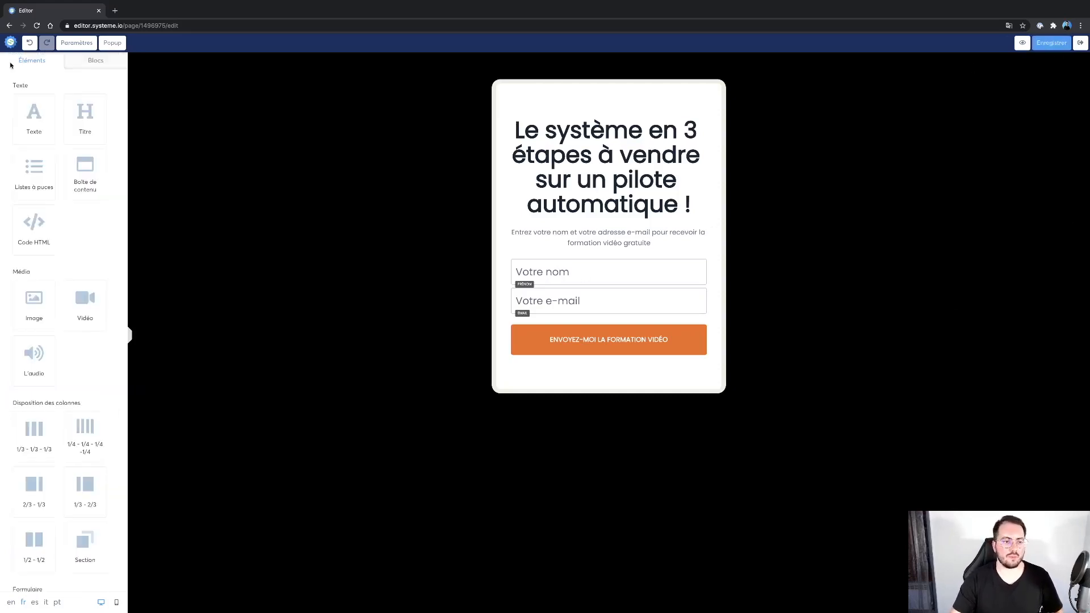
{"action": "left_click", "coordinate": [196, 163]}
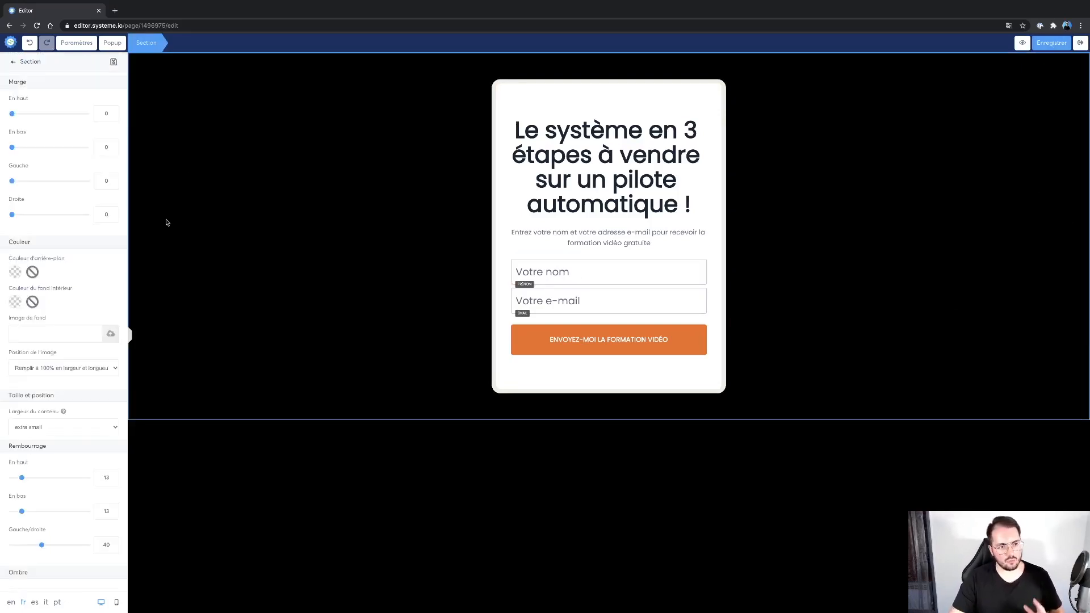
{"action": "left_click", "coordinate": [14, 64]}
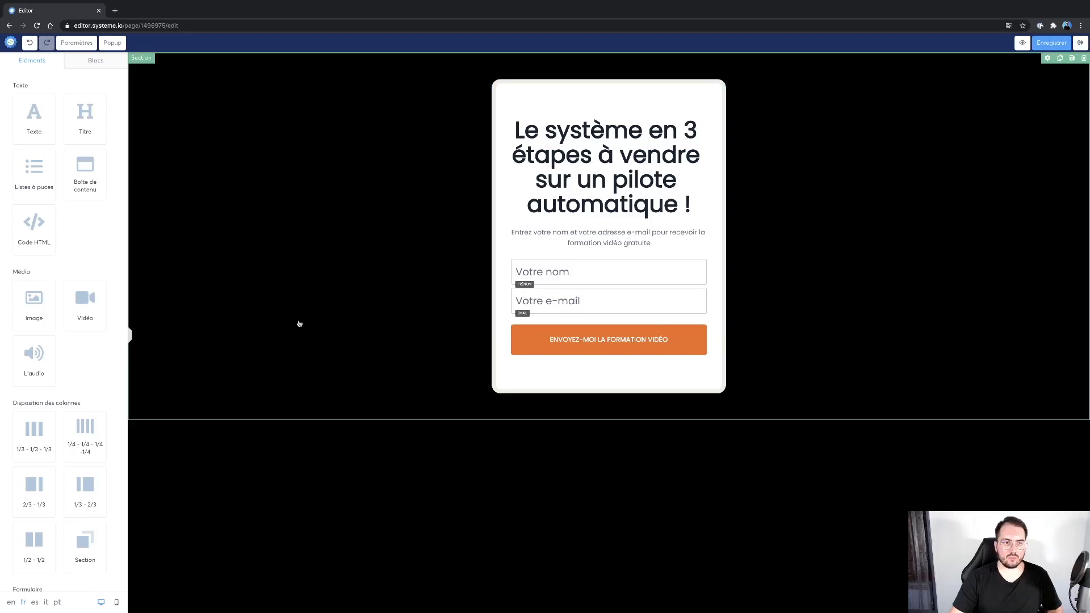
{"action": "left_click", "coordinate": [286, 156]}
{"action": "left_click", "coordinate": [265, 505]}
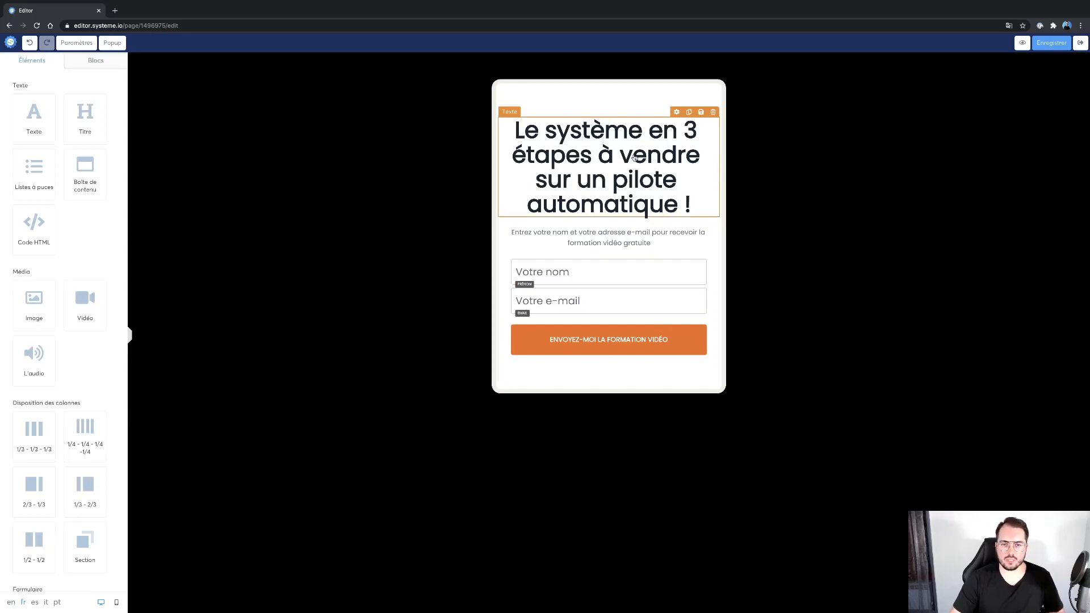
{"action": "left_click", "coordinate": [508, 85]}
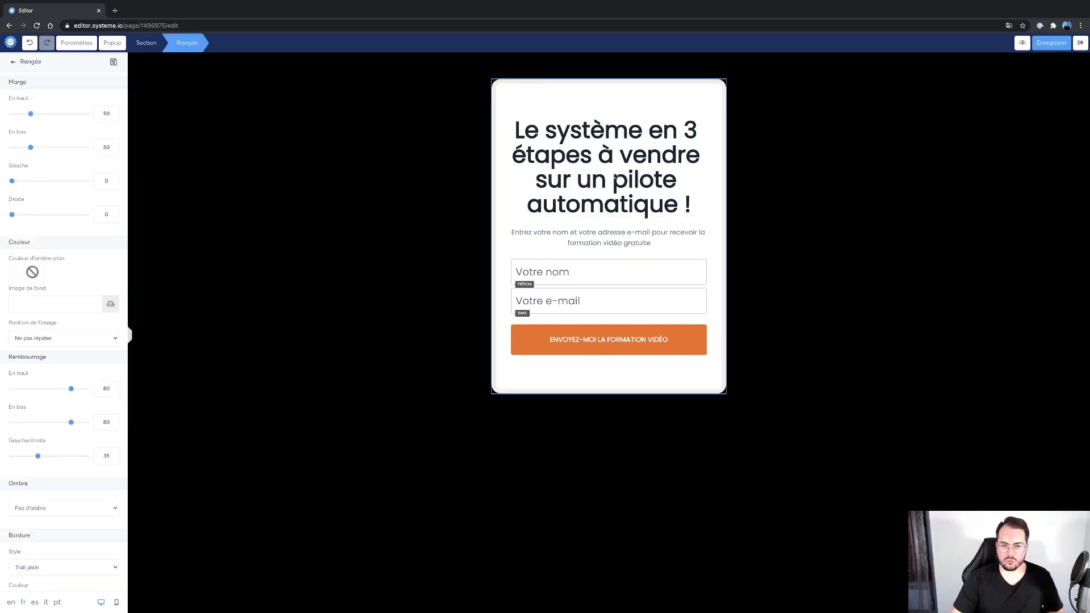
{"action": "left_click", "coordinate": [617, 103]}
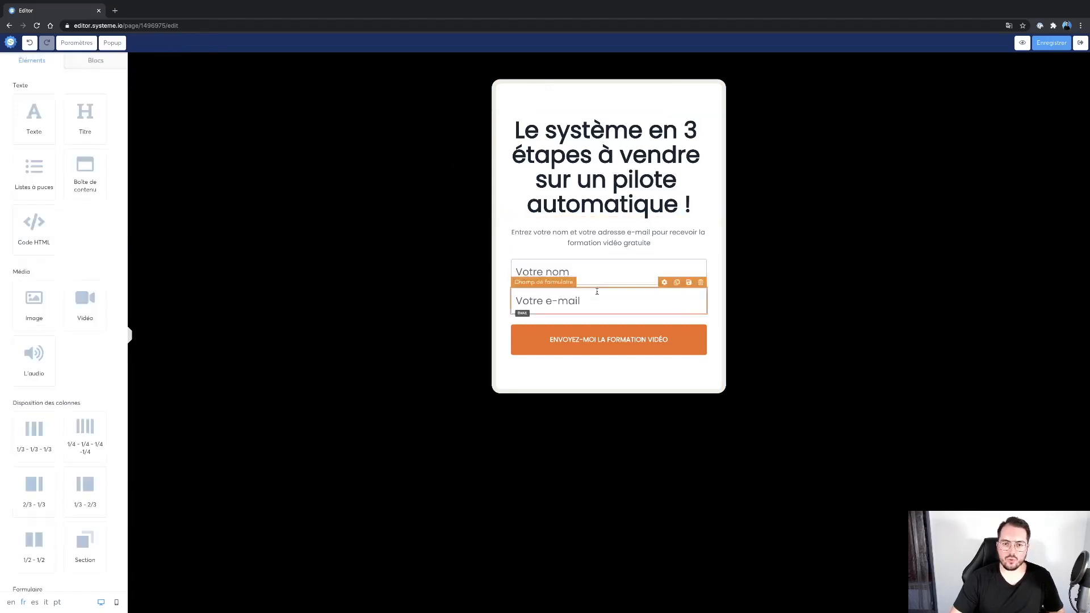
Step: Replace the capture page's headline with "Gratuit ! Téléchargez votre ebook"
{"action": "left_click", "coordinate": [603, 155]}
{"action": "left_click_drag", "start_coordinate": [697, 202], "coordinate": [516, 131]}
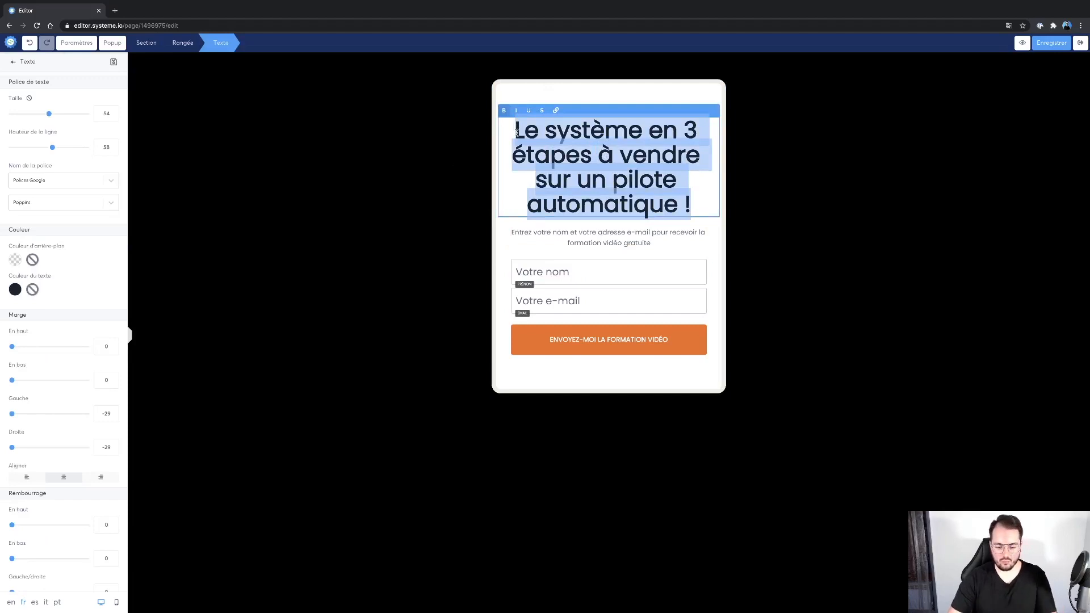
{"action": "type", "text": "Gratuit ! Téléchargez votre ebook "}
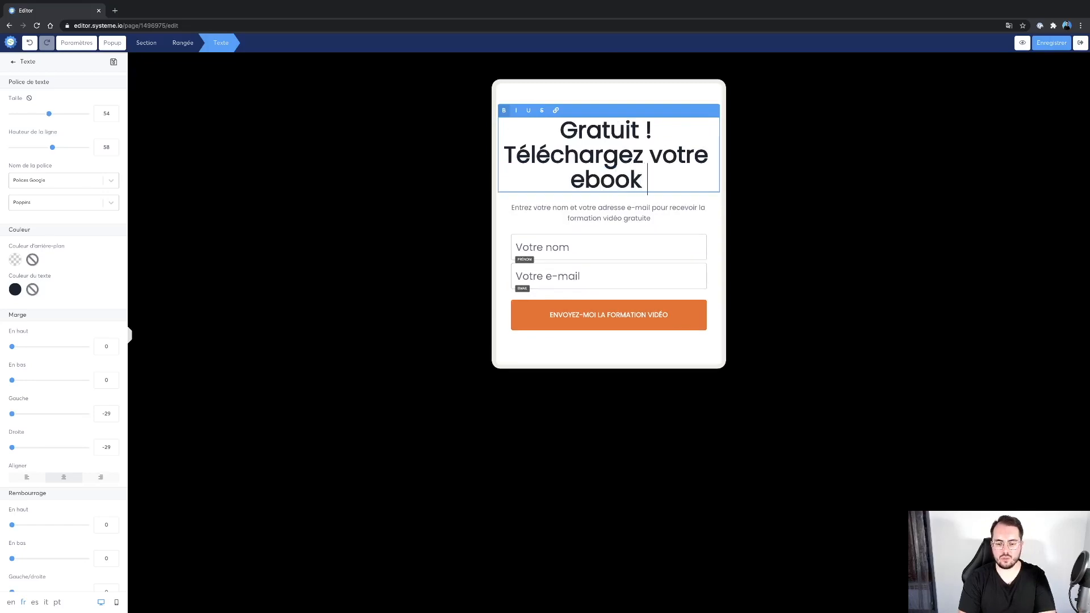
{"action": "type", "text": "su"}
{"action": "key", "text": "BackSpace"}
{"action": "key", "text": "BackSpace"}
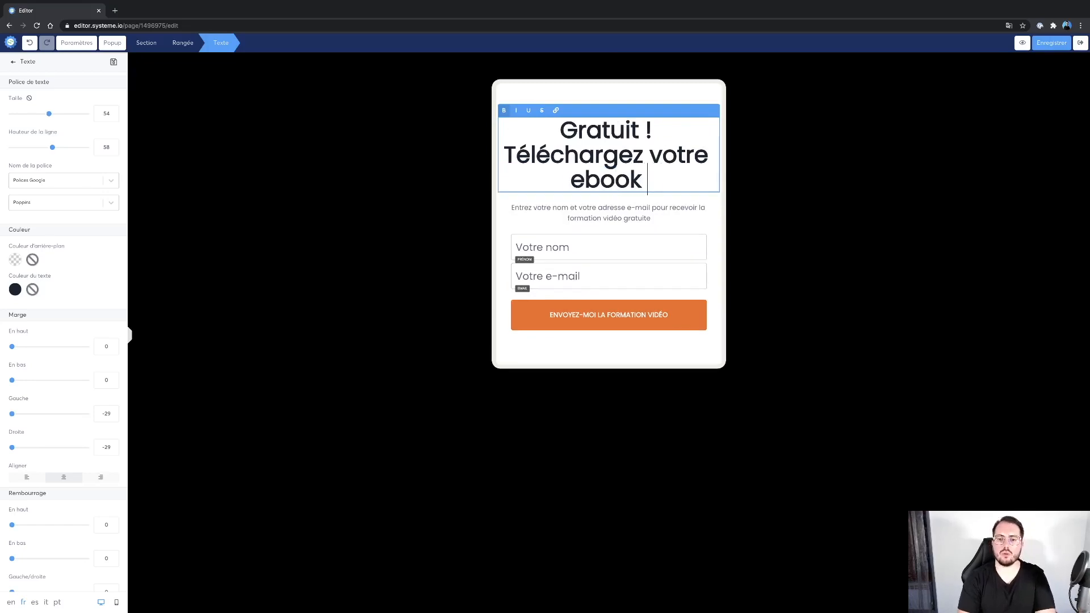
{"action": "type", "text": "sur"}
{"action": "key", "text": "BackSpace"}
{"action": "key", "text": "BackSpace"}
{"action": "key", "text": "BackSpace"}
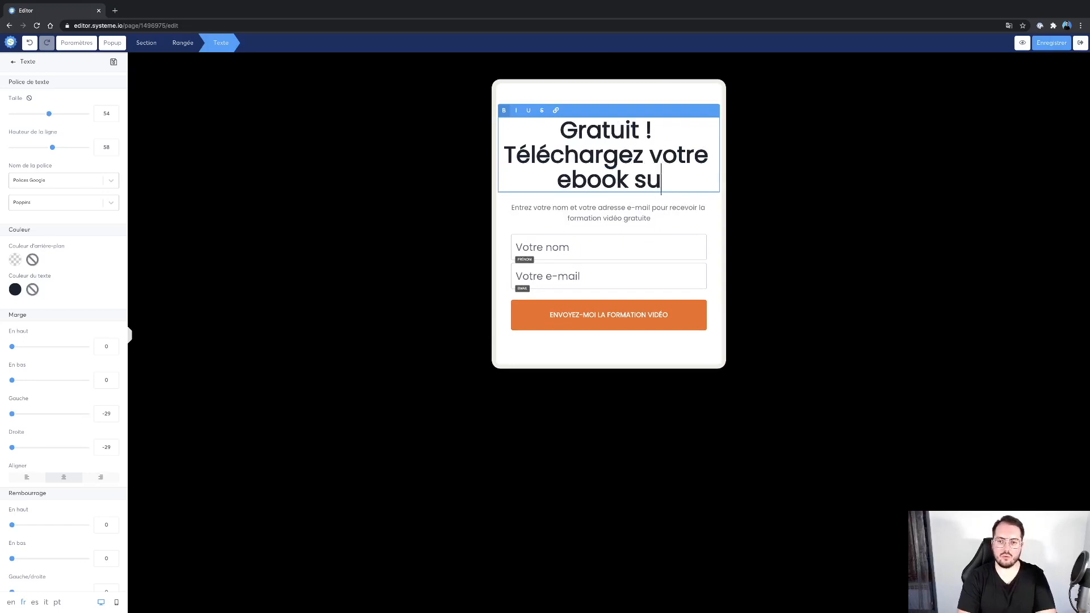
Step: Try "un ebook" in place of "votre ebook" in the headline and clear everything after "Gratuit !"
{"action": "type", "text": "q"}
{"action": "key", "text": "BackSpace"}
{"action": "key", "text": "BackSpace"}
{"action": "key", "text": "BackSpace"}
{"action": "key", "text": "BackSpace"}
{"action": "key", "text": "BackSpace"}
{"action": "key", "text": "BackSpace"}
{"action": "key", "text": "BackSpace"}
{"action": "key", "text": "BackSpace"}
{"action": "key", "text": "BackSpace"}
{"action": "key", "text": "BackSpace"}
{"action": "key", "text": "BackSpace"}
{"action": "key", "text": "BackSpace"}
{"action": "key", "text": "BackSpace"}
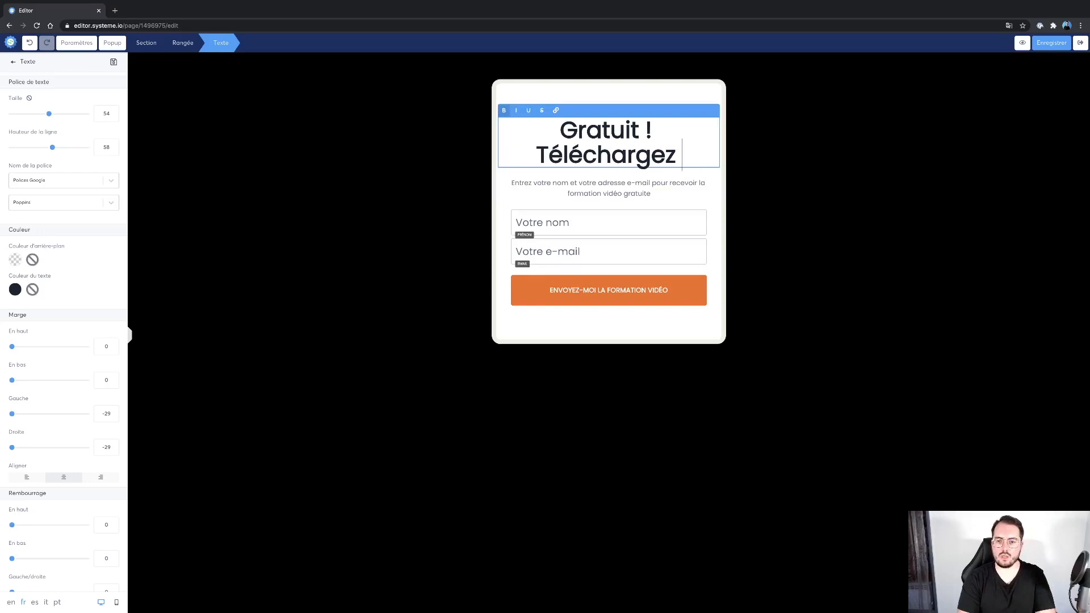
{"action": "type", "text": "un ebook q"}
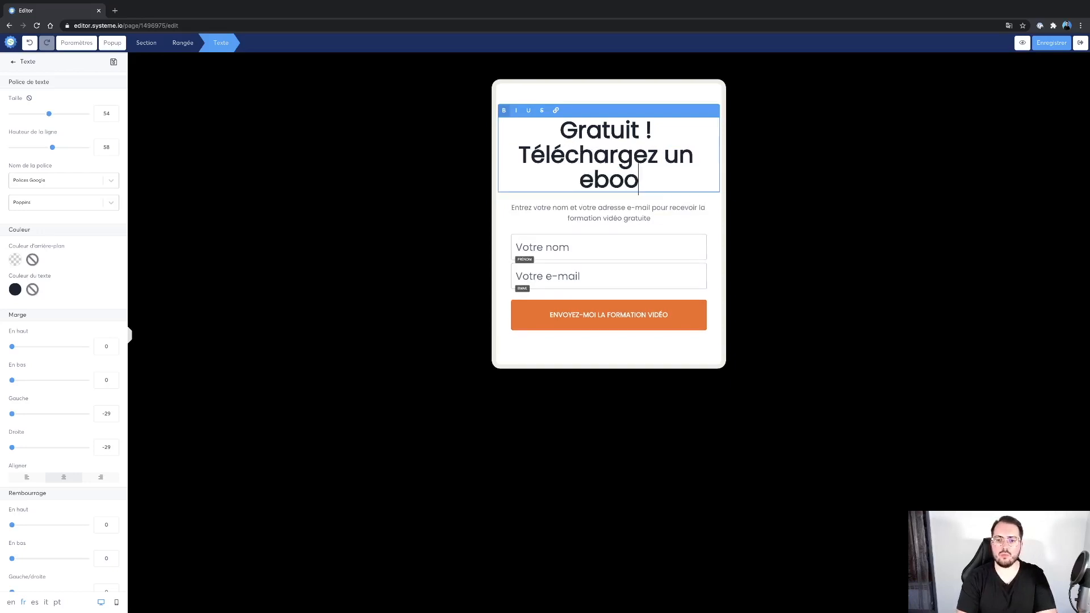
{"action": "key", "text": "BackSpace"}
{"action": "key", "text": "BackSpace"}
{"action": "key", "text": "BackSpace"}
{"action": "key", "text": "BackSpace"}
{"action": "key", "text": "BackSpace"}
{"action": "key", "text": "BackSpace"}
{"action": "key", "text": "BackSpace"}
{"action": "key", "text": "BackSpace"}
{"action": "key", "text": "BackSpace"}
{"action": "key", "text": "BackSpace"}
{"action": "key", "text": "BackSpace"}
{"action": "key", "text": "BackSpace"}
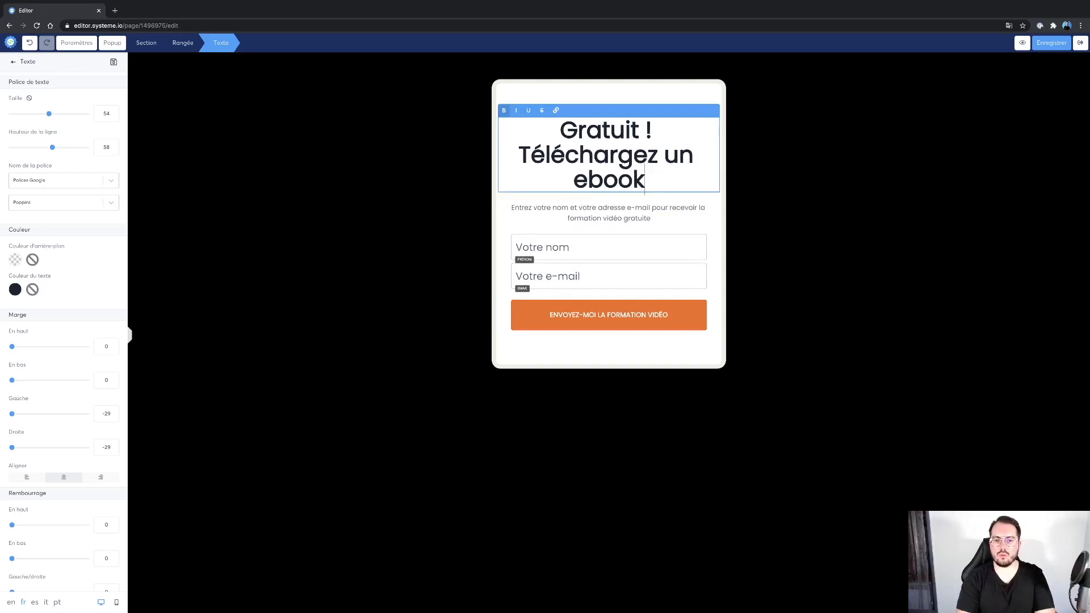
{"action": "key", "text": "BackSpace"}
{"action": "key", "text": "BackSpace"}
{"action": "key", "text": "BackSpace"}
{"action": "key", "text": "BackSpace"}
{"action": "key", "text": "BackSpace"}
{"action": "key", "text": "BackSpace"}
{"action": "key", "text": "BackSpace"}
{"action": "key", "text": "BackSpace"}
{"action": "key", "text": "BackSpace"}
{"action": "key", "text": "BackSpace"}
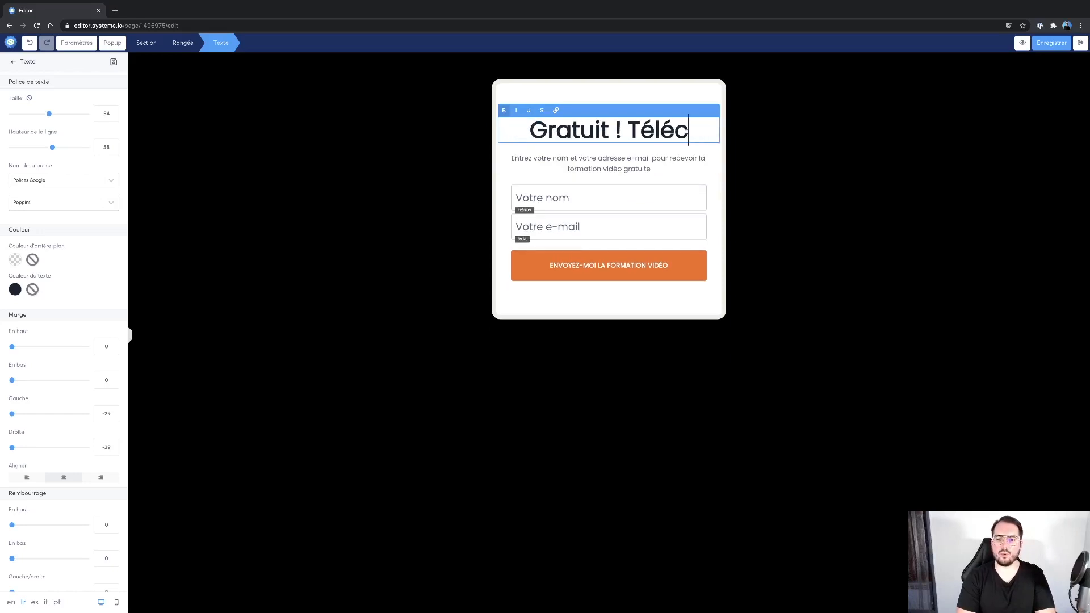
Step: Continue the headline with "Découvrez les 10 exercices de Cross Fit..." and put a line break after "Gratuit !"
{"action": "type", "text": "Découvr"}
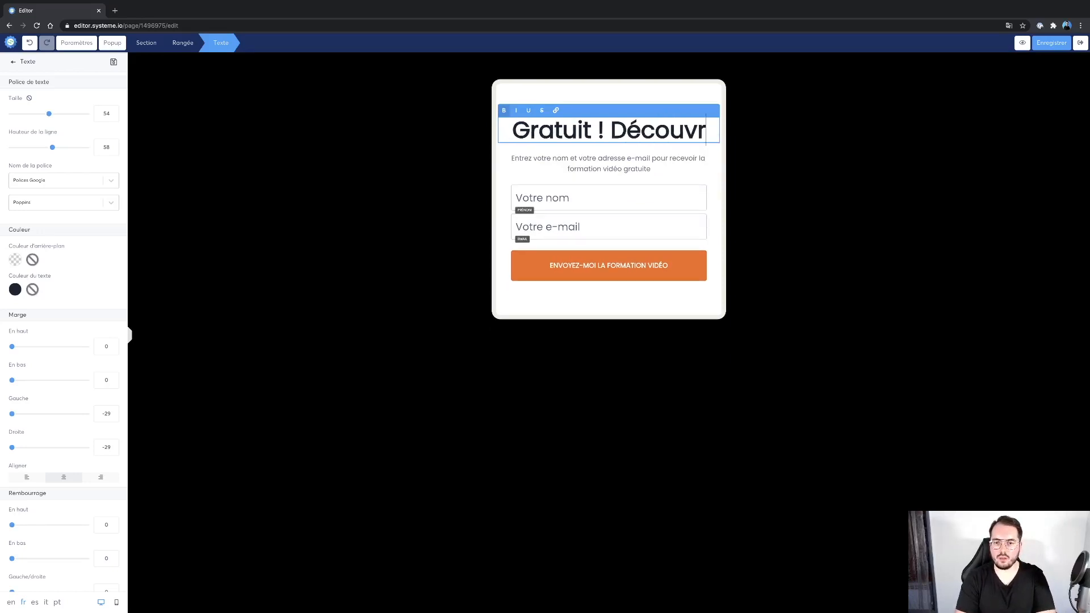
{"action": "type", "text": "ez les "}
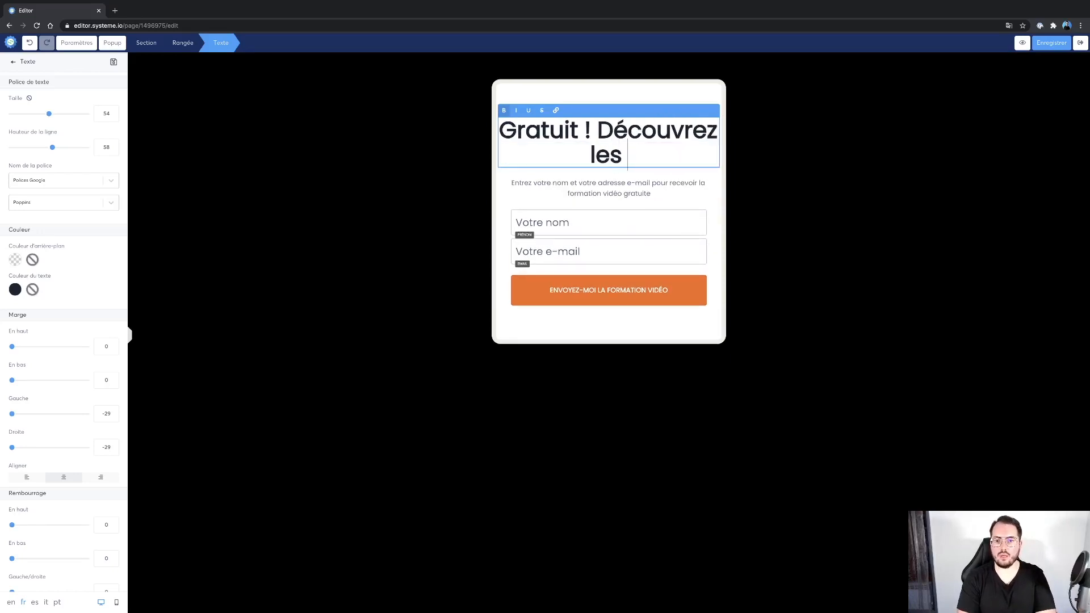
{"action": "type", "text": "10 techn"}
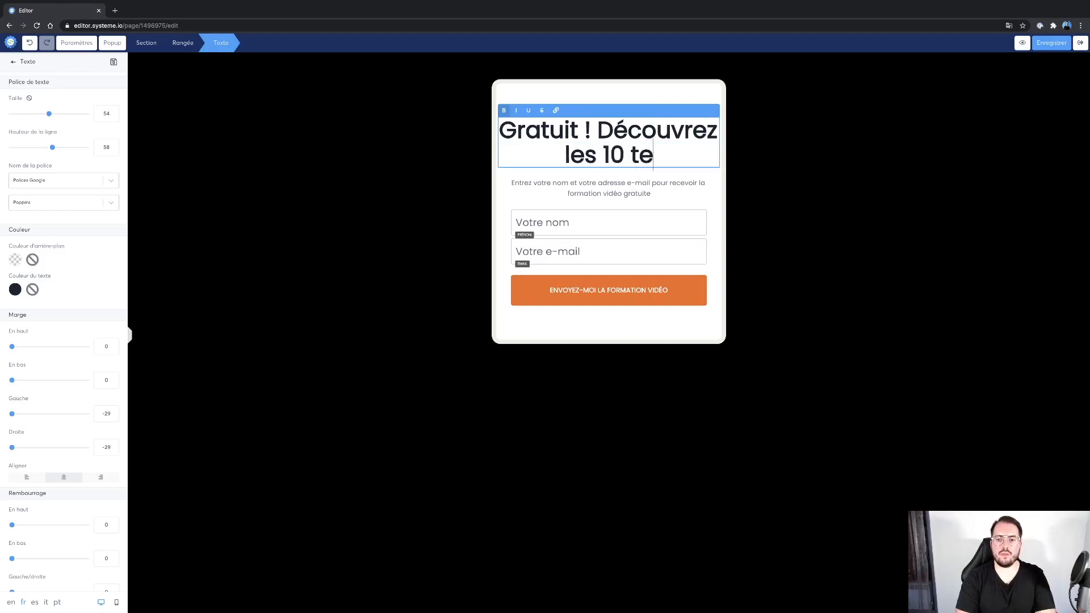
{"action": "key", "text": "BackSpace"}
{"action": "key", "text": "BackSpace"}
{"action": "key", "text": "BackSpace"}
{"action": "key", "text": "BackSpace"}
{"action": "key", "text": "BackSpace"}
{"action": "type", "text": "exercices de c"}
{"action": "key", "text": "BackSpace"}
{"action": "type", "text": "Cross Fit "}
{"action": "type", "text": "le"}
{"action": "key", "text": "BackSpace"}
{"action": "key", "text": "BackSpace"}
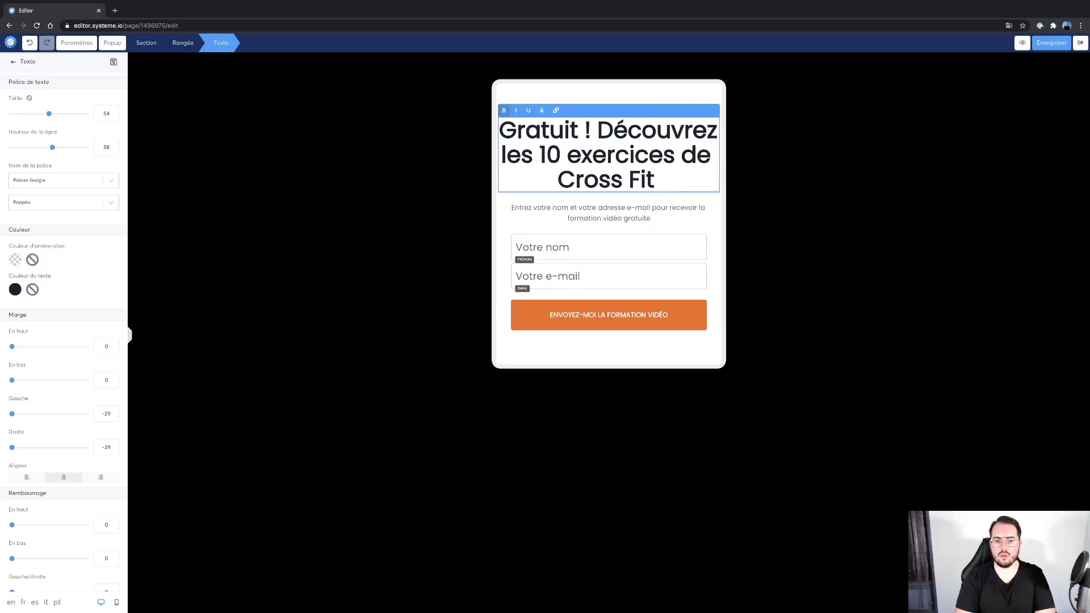
{"action": "key", "text": "BackSpace"}
{"action": "type", "text": "..."}
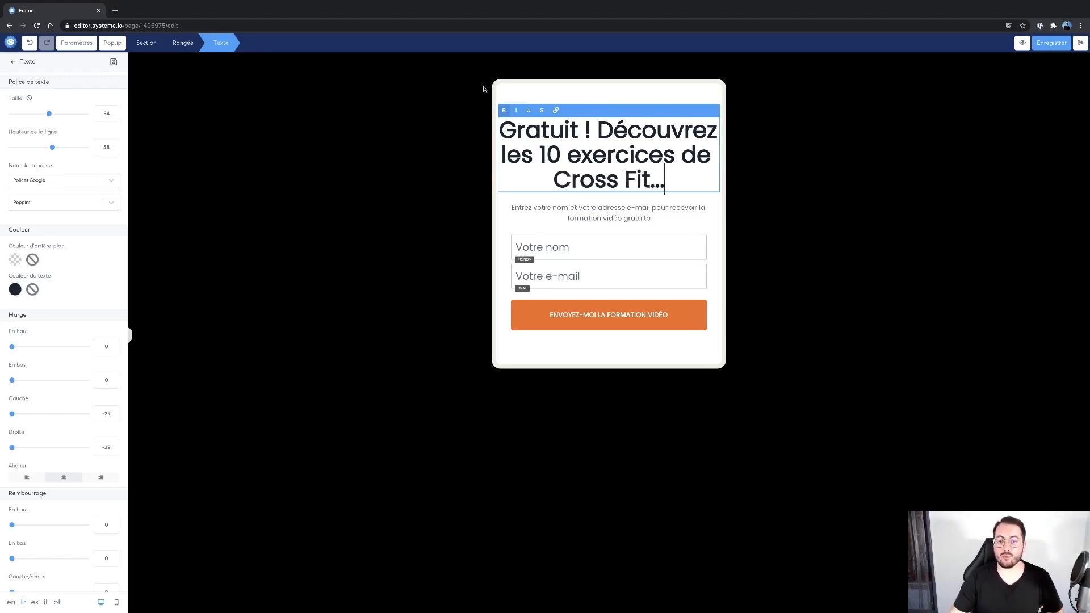
{"action": "left_click", "coordinate": [598, 131]}
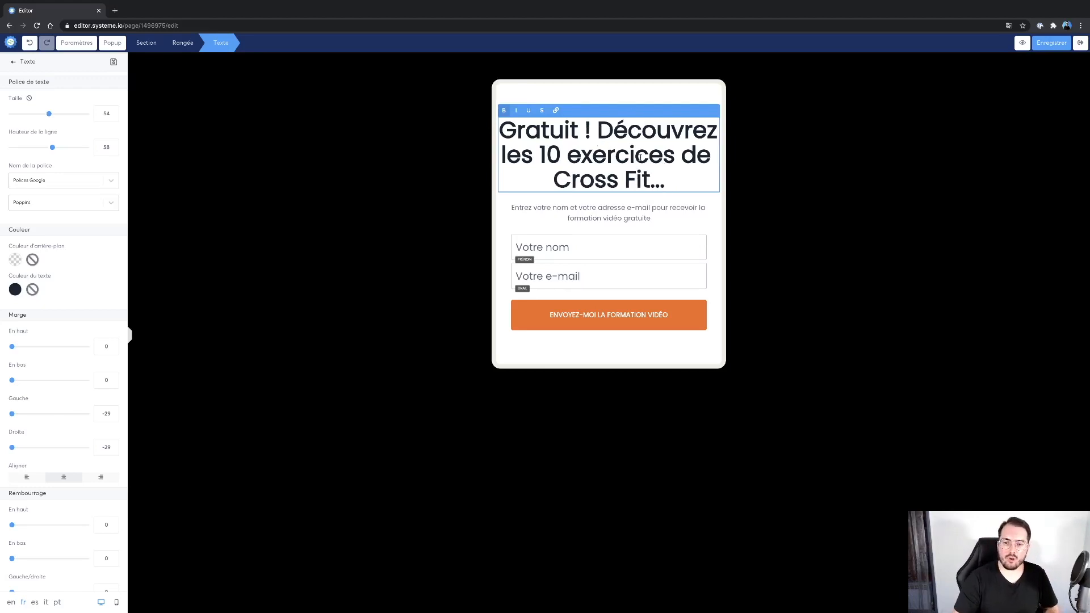
{"action": "key", "text": "Return"}
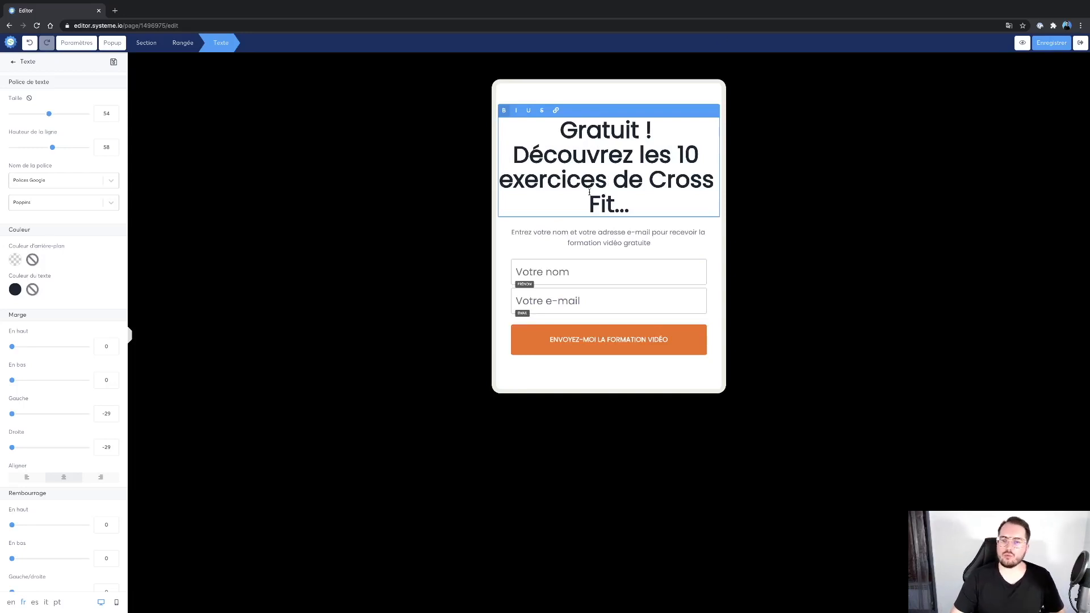
Step: Replace the ellipsis at the end of the headline with "qui vont vous faire perdre"
{"action": "left_click", "coordinate": [659, 216]}
{"action": "key", "text": "BackSpace"}
{"action": "key", "text": "BackSpace"}
{"action": "key", "text": "BackSpace"}
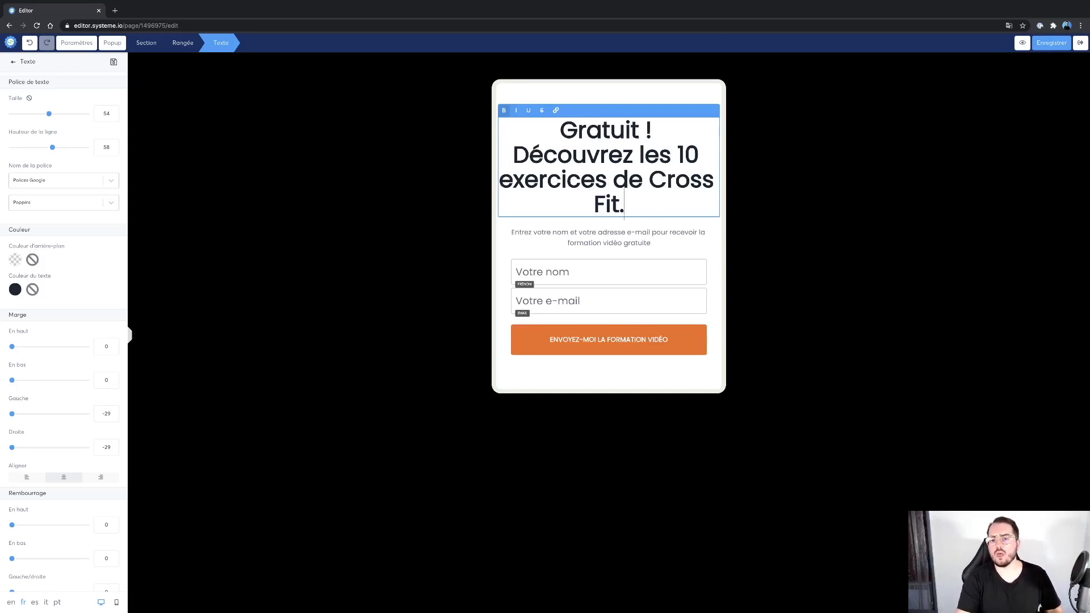
{"action": "type", "text": "qui vont "}
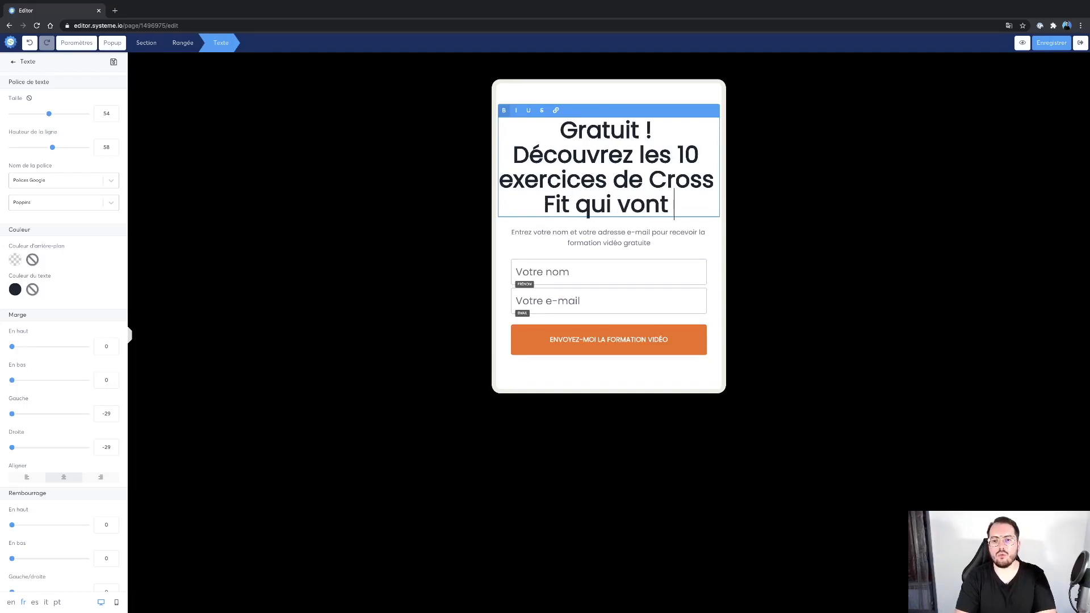
{"action": "type", "text": "vous fair"}
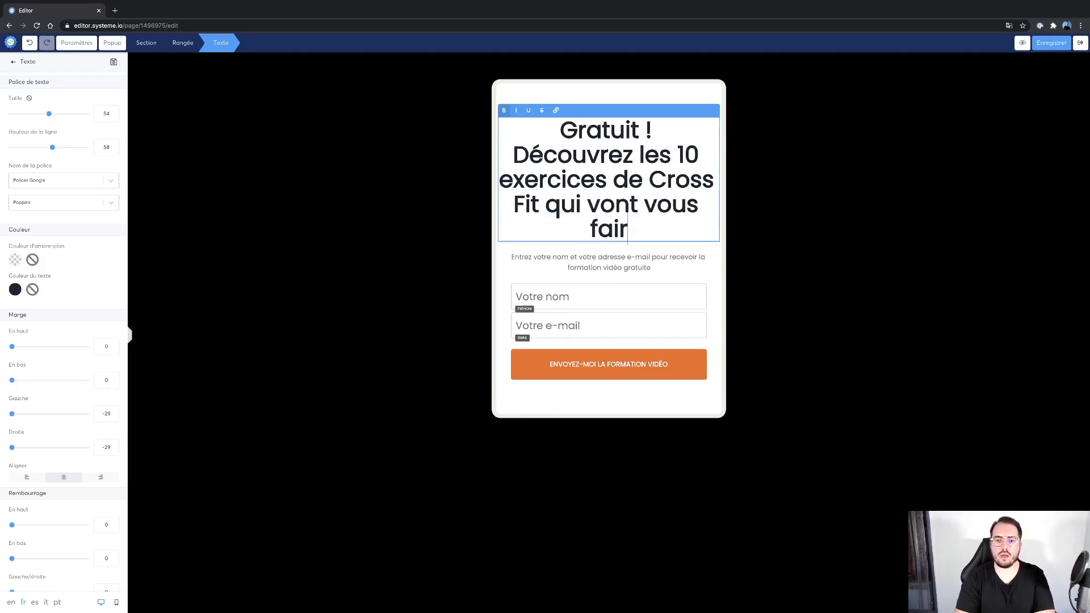
{"action": "type", "text": "e perdre...."}
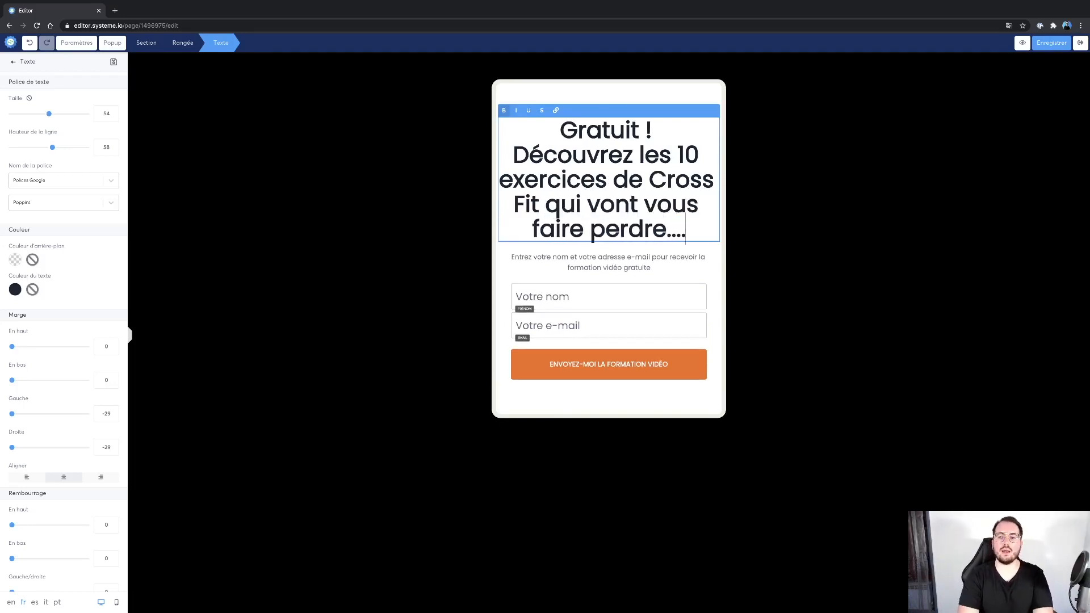
{"action": "key", "text": "BackSpace"}
{"action": "key", "text": "BackSpace"}
{"action": "key", "text": "BackSpace"}
{"action": "key", "text": "BackSpace"}
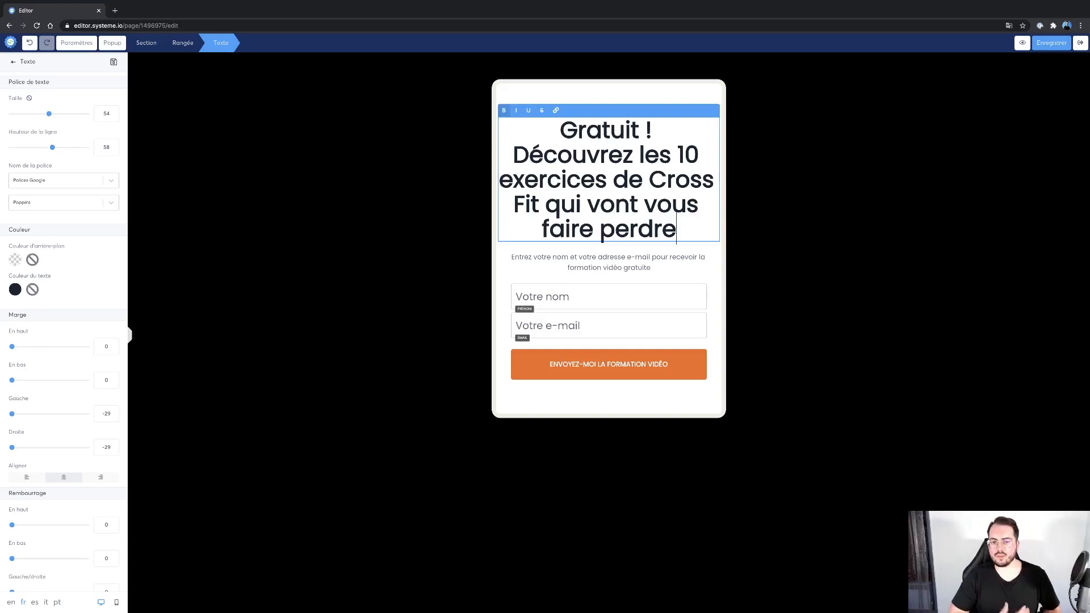
Step: Review the headline's ending and look at the settings of the name field and the orange form button
{"action": "left_click_drag", "start_coordinate": [688, 233], "coordinate": [515, 193]}
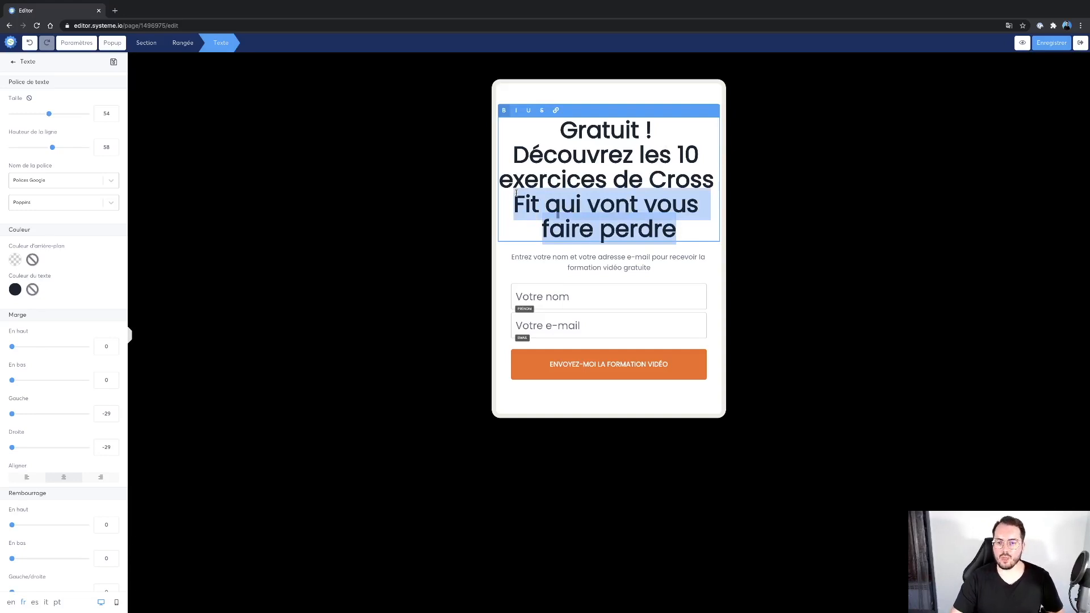
{"action": "left_click", "coordinate": [652, 229]}
{"action": "left_click", "coordinate": [618, 265]}
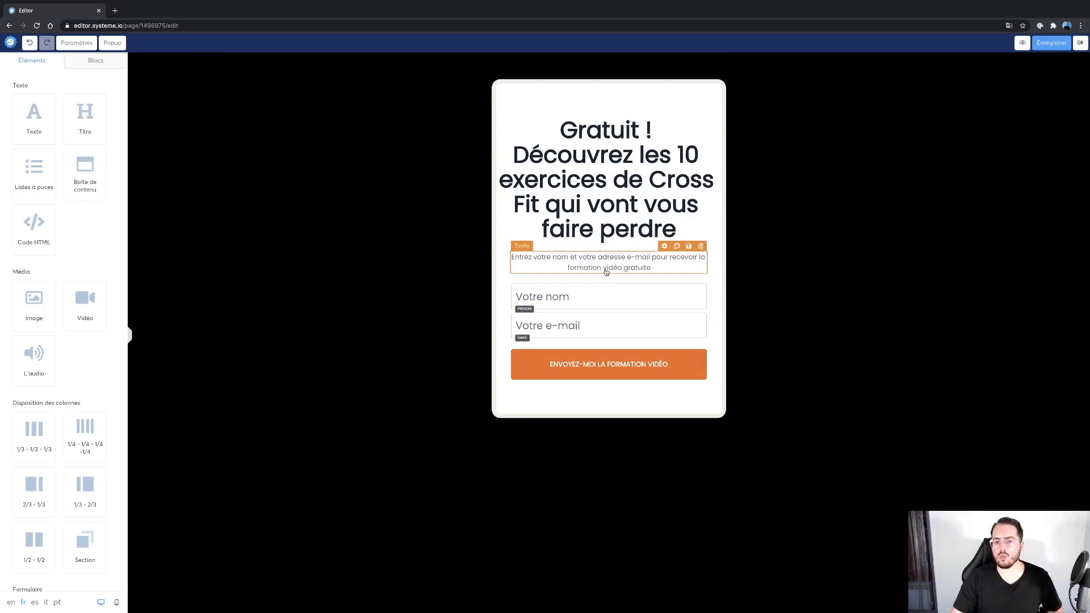
{"action": "left_click", "coordinate": [565, 302]}
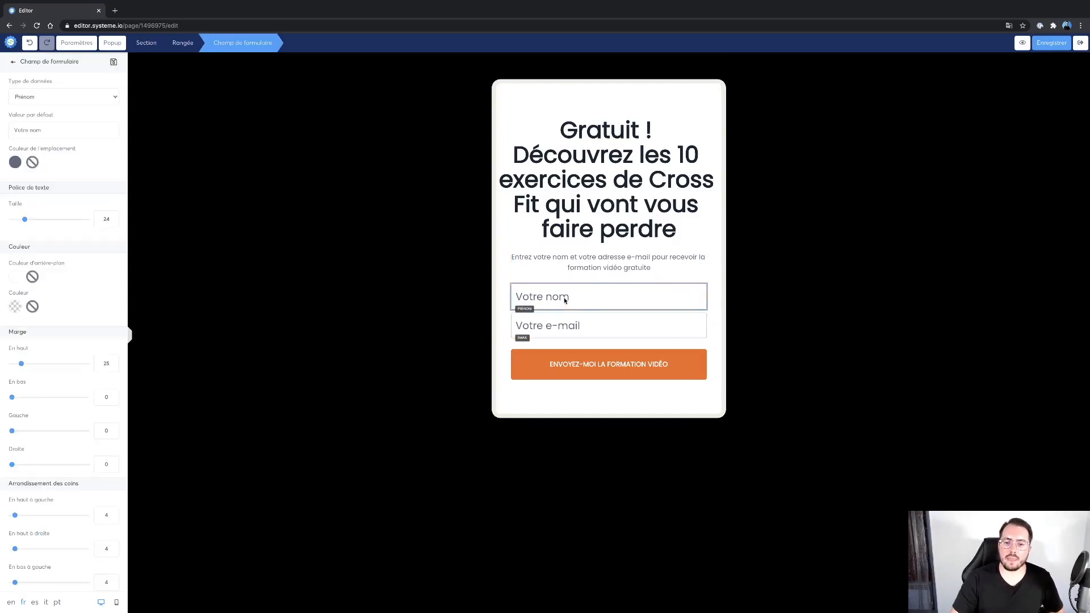
{"action": "left_click", "coordinate": [593, 333]}
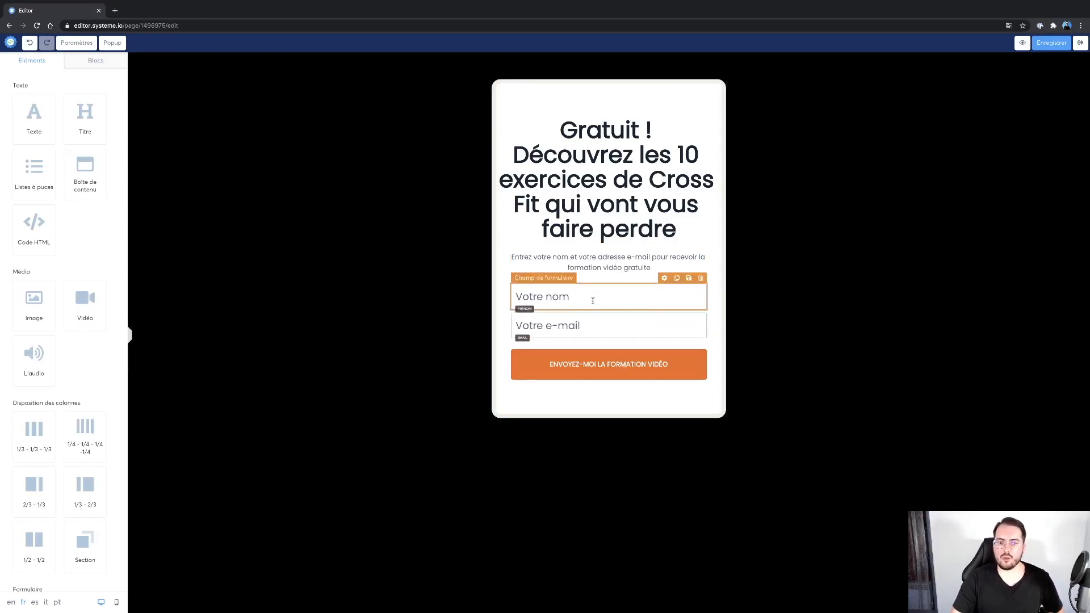
{"action": "left_click", "coordinate": [594, 363]}
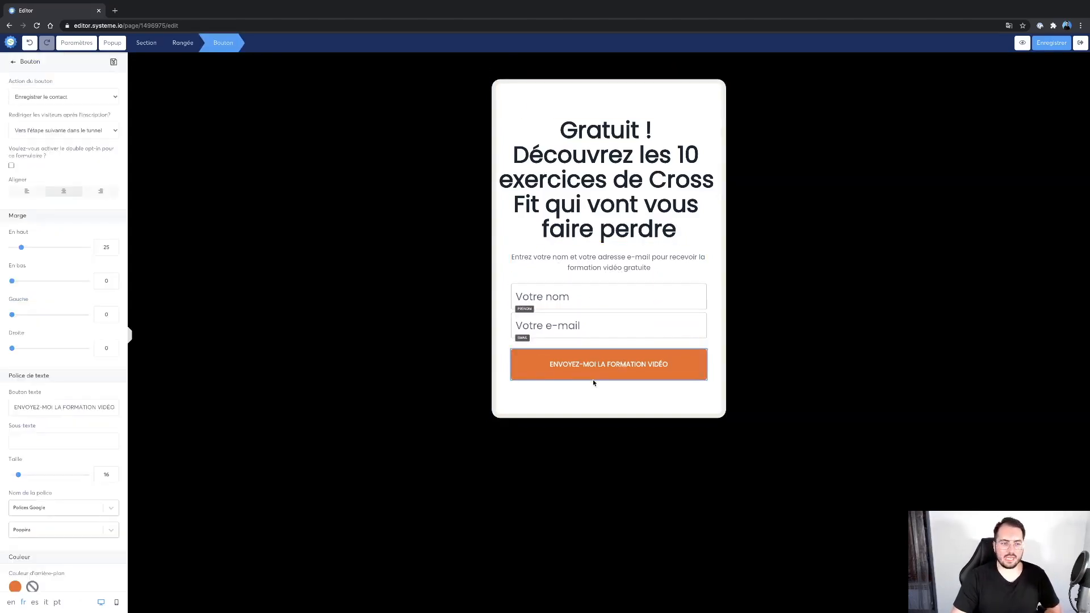
Step: Look over the remaining settings of the orange form button and save the capture page
{"action": "scroll", "coordinate": [11, 349], "scroll_direction": "down", "scroll_amount": 8}
{"action": "scroll", "coordinate": [11, 349], "scroll_direction": "up", "scroll_amount": 8}
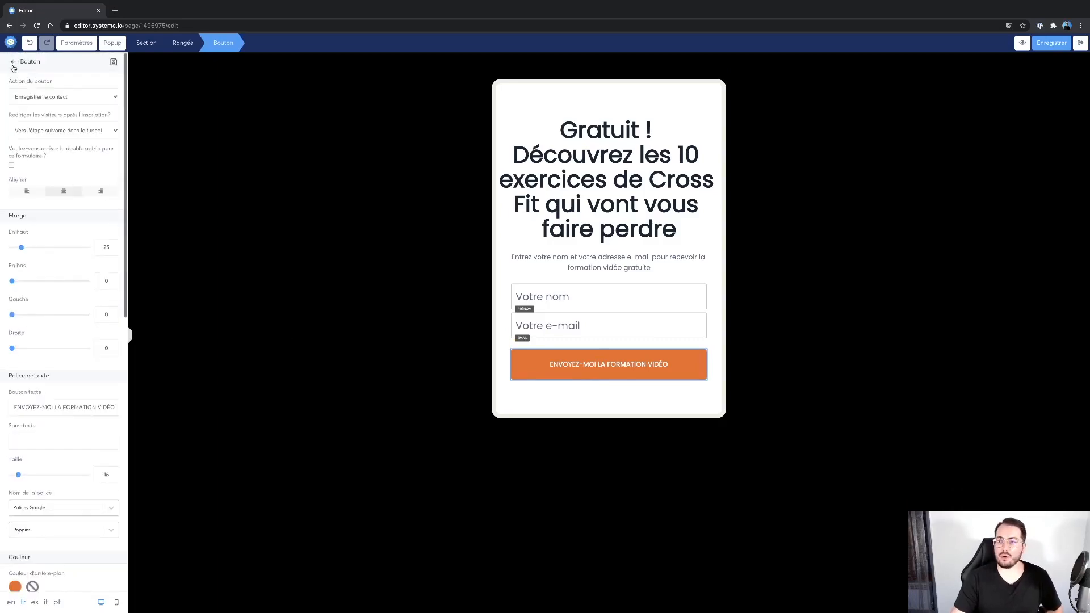
{"action": "key", "text": "ctrl+s"}
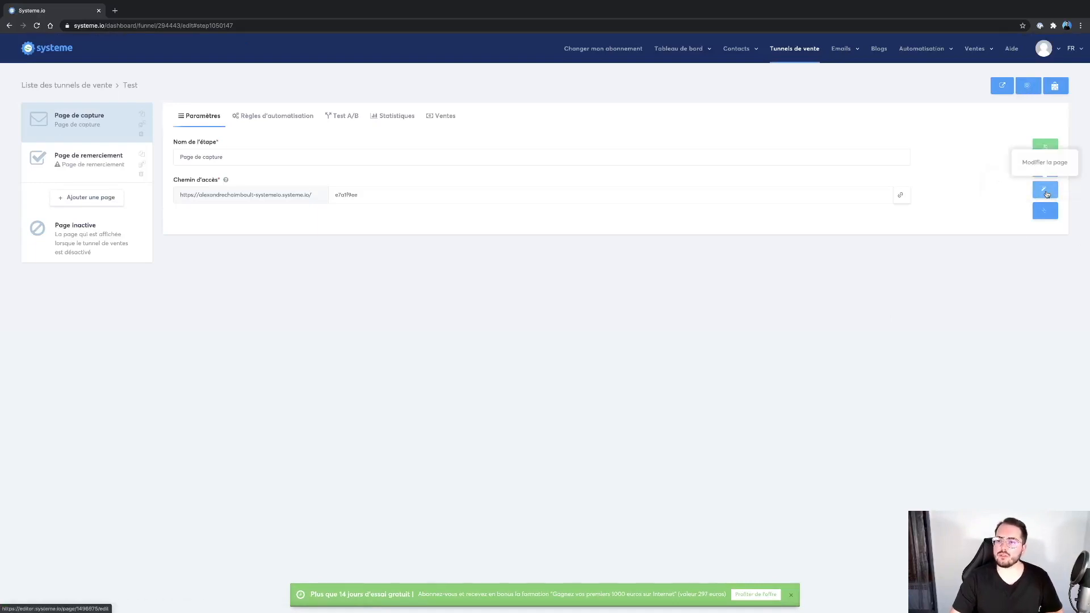
Step: Replace the capture page's template with "Nous lançons notre nouveau site le 24 octobre", save the step, and view it in the page editor
{"action": "left_click", "coordinate": [1045, 210]}
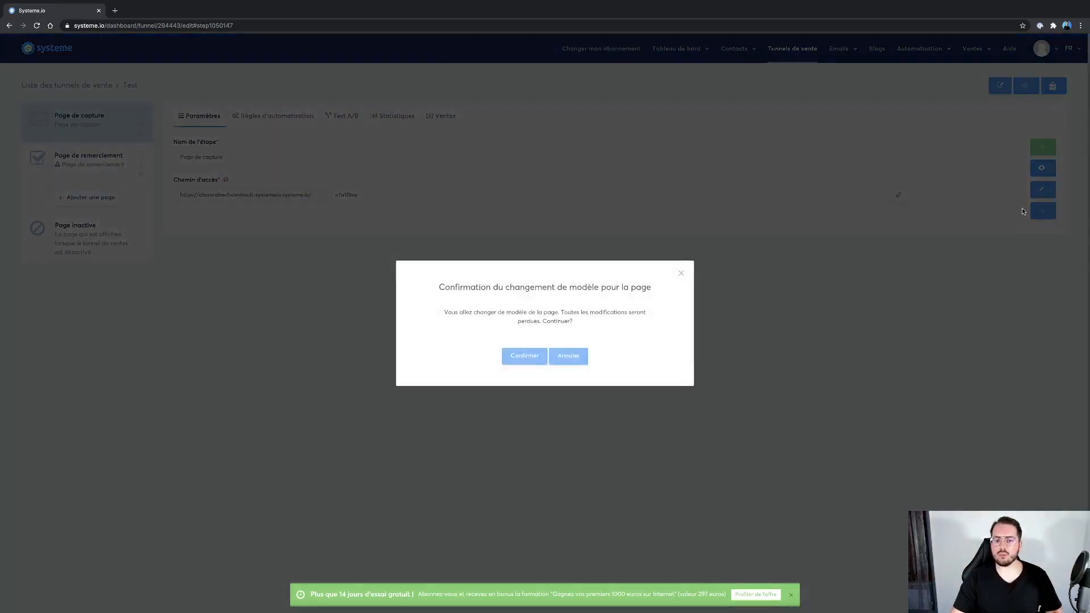
{"action": "left_click", "coordinate": [526, 375]}
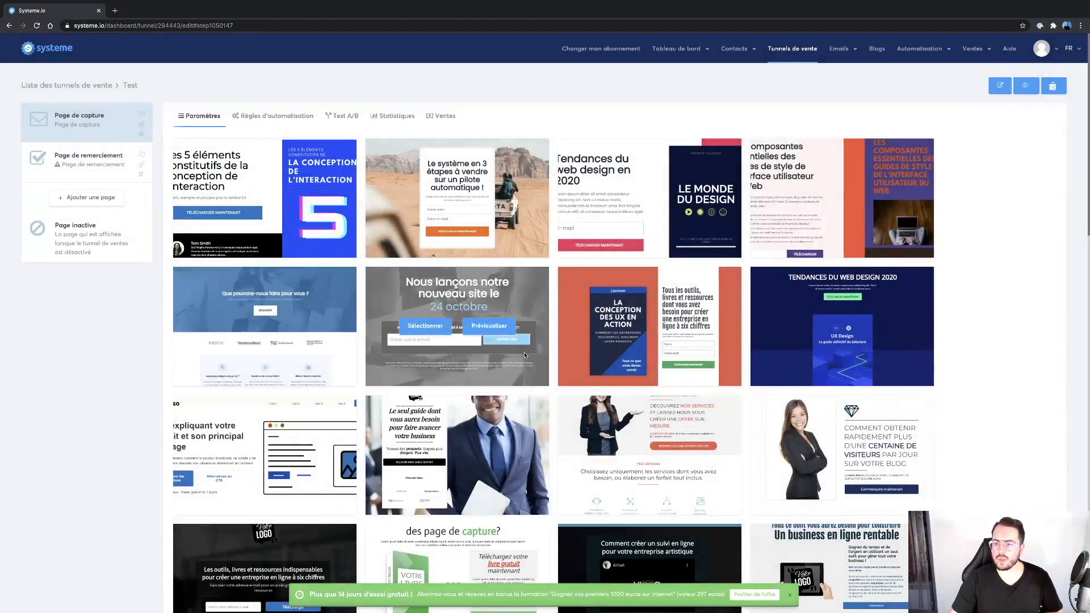
{"action": "mouse_move", "coordinate": [777, 324]}
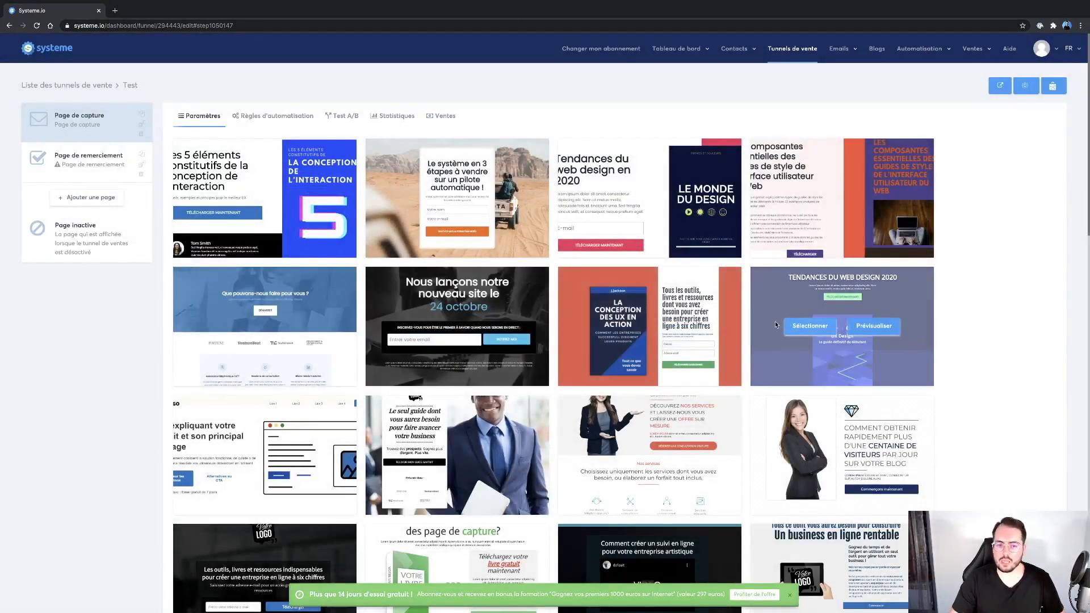
{"action": "left_click", "coordinate": [424, 327]}
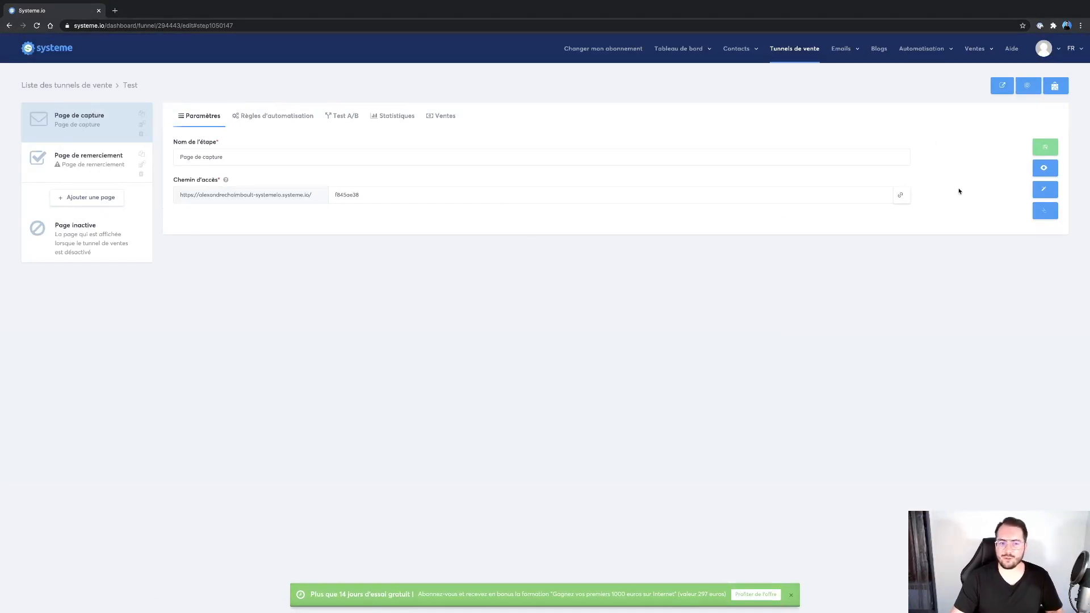
{"action": "left_click", "coordinate": [1045, 146]}
{"action": "left_click", "coordinate": [1047, 190]}
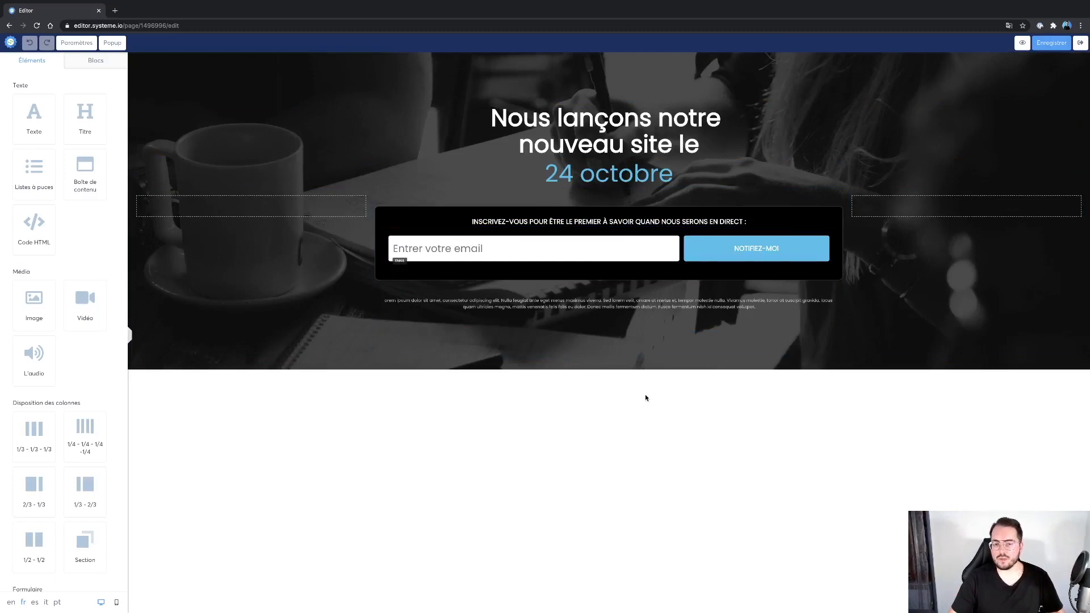
{"action": "left_click", "coordinate": [1081, 46]}
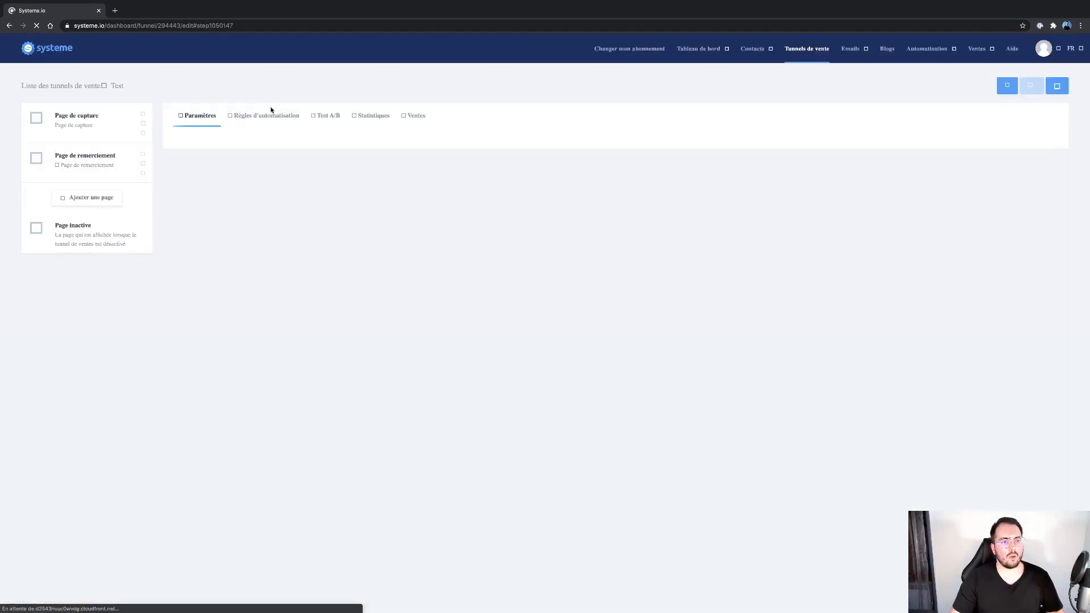
Step: Apply the "Merci pour votre inscription !" template with the free book image to the thank-you page and save the step
{"action": "left_click", "coordinate": [89, 171]}
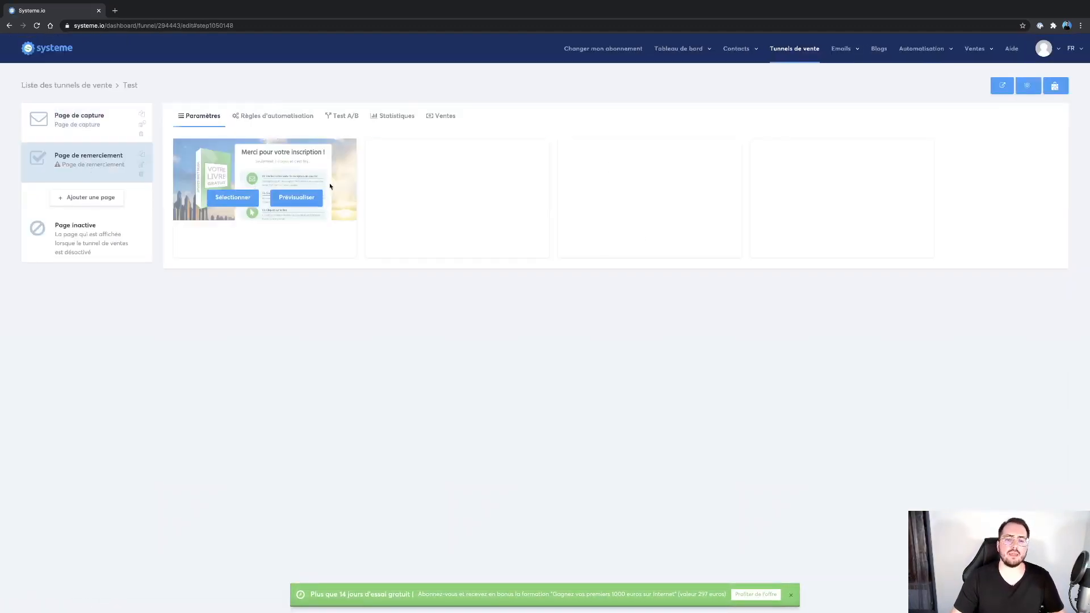
{"action": "mouse_move", "coordinate": [266, 206]}
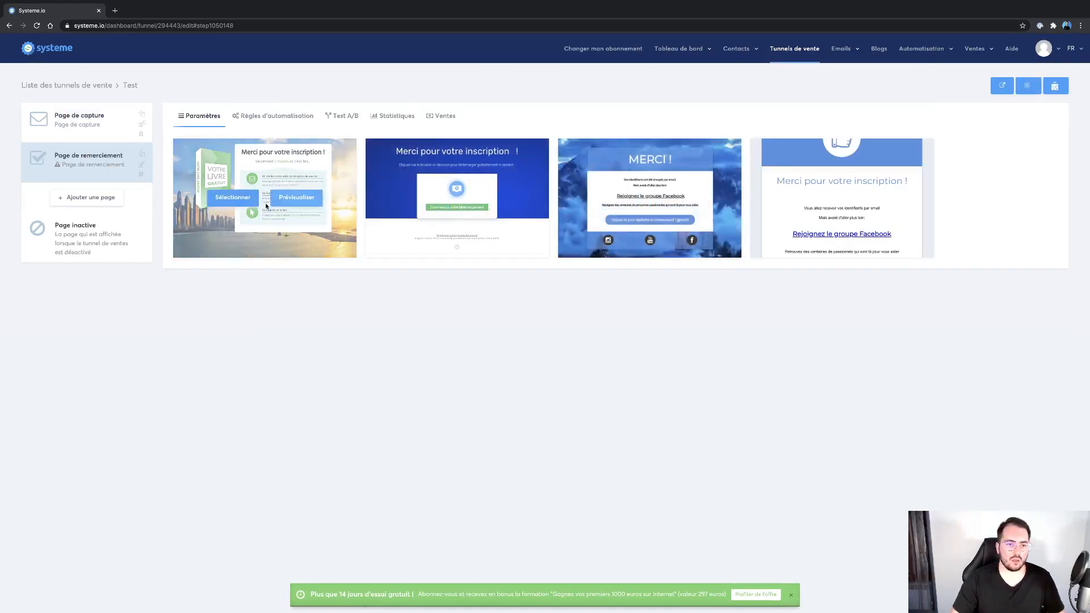
{"action": "left_click", "coordinate": [233, 201]}
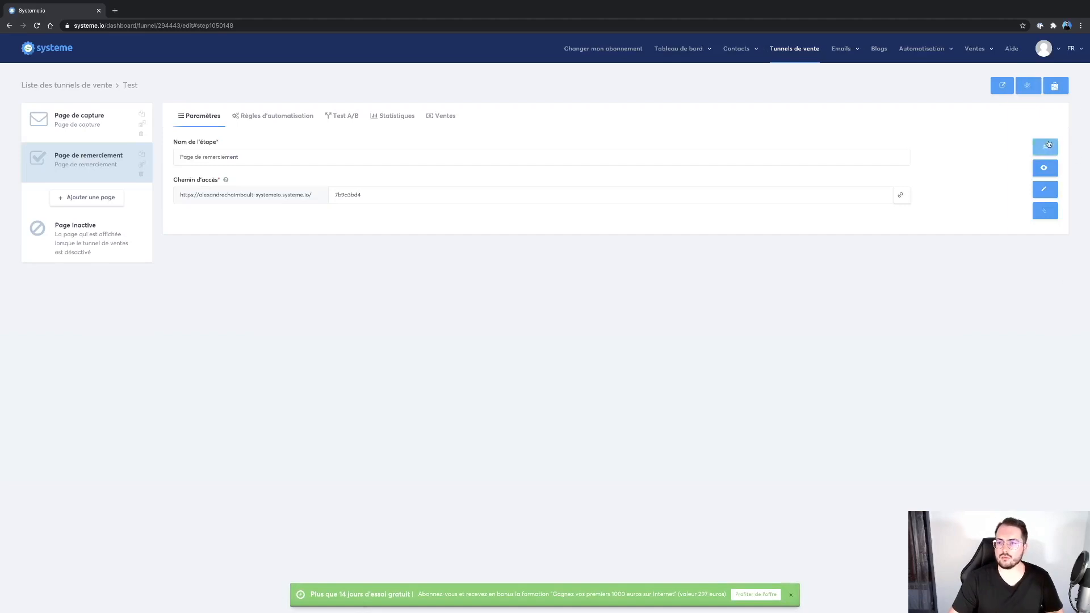
{"action": "left_click", "coordinate": [1046, 146]}
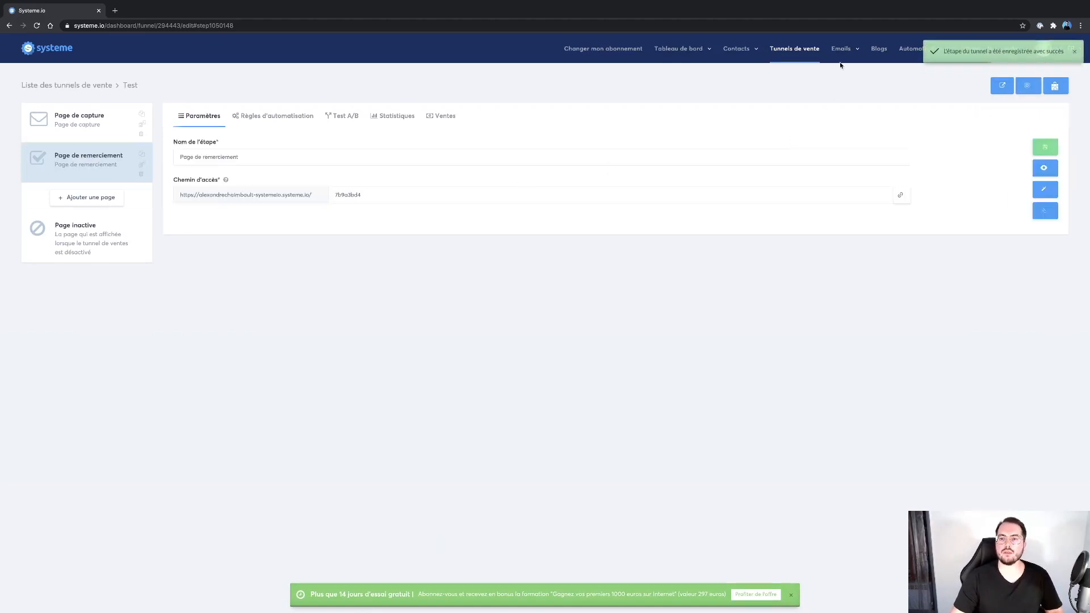
Step: Create a new sales funnel named "Test 2" with the "Vendez vos produits" goal
{"action": "left_click", "coordinate": [806, 49]}
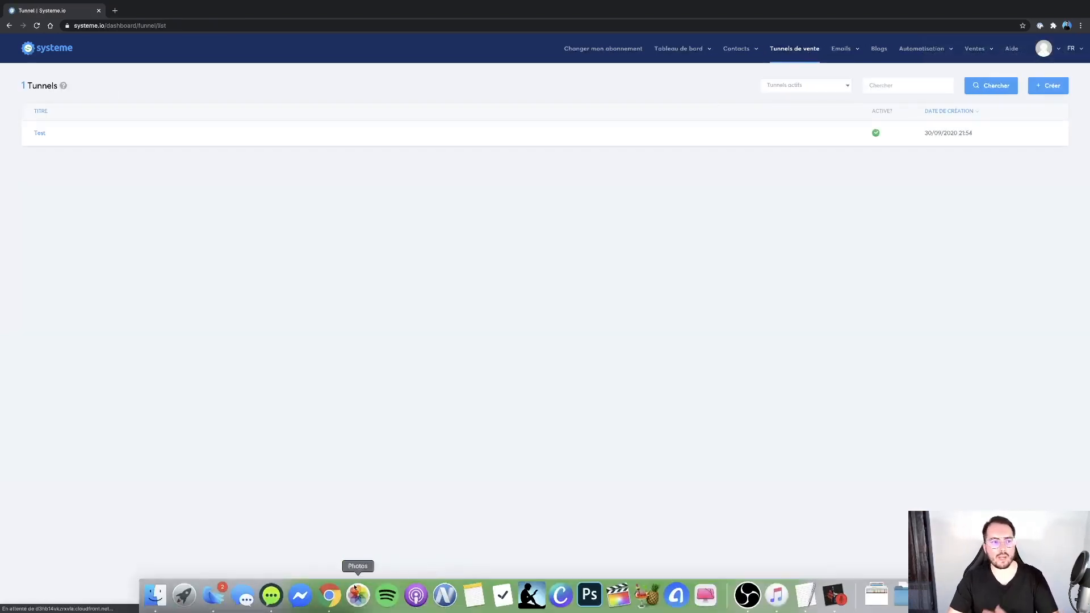
{"action": "left_click", "coordinate": [1050, 84]}
{"action": "left_click", "coordinate": [503, 202]}
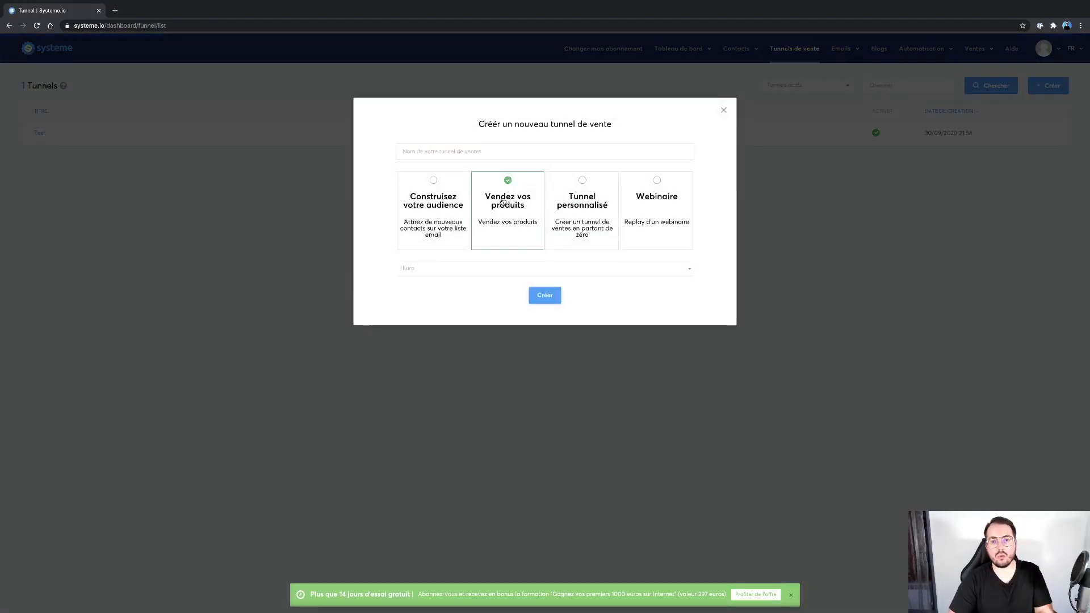
{"action": "left_click", "coordinate": [542, 296]}
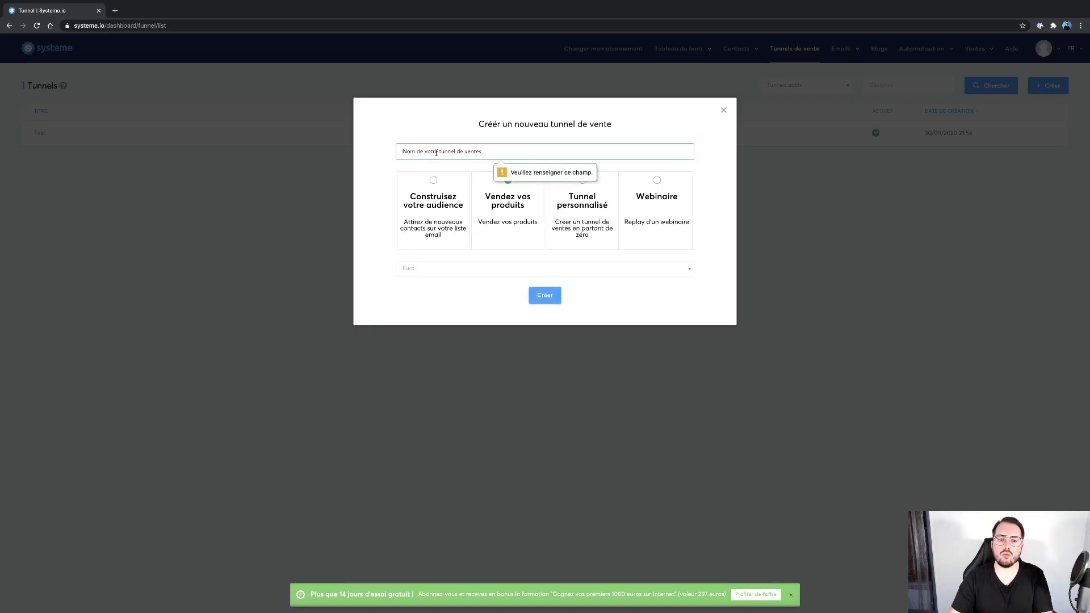
{"action": "type", "text": "Test 2"}
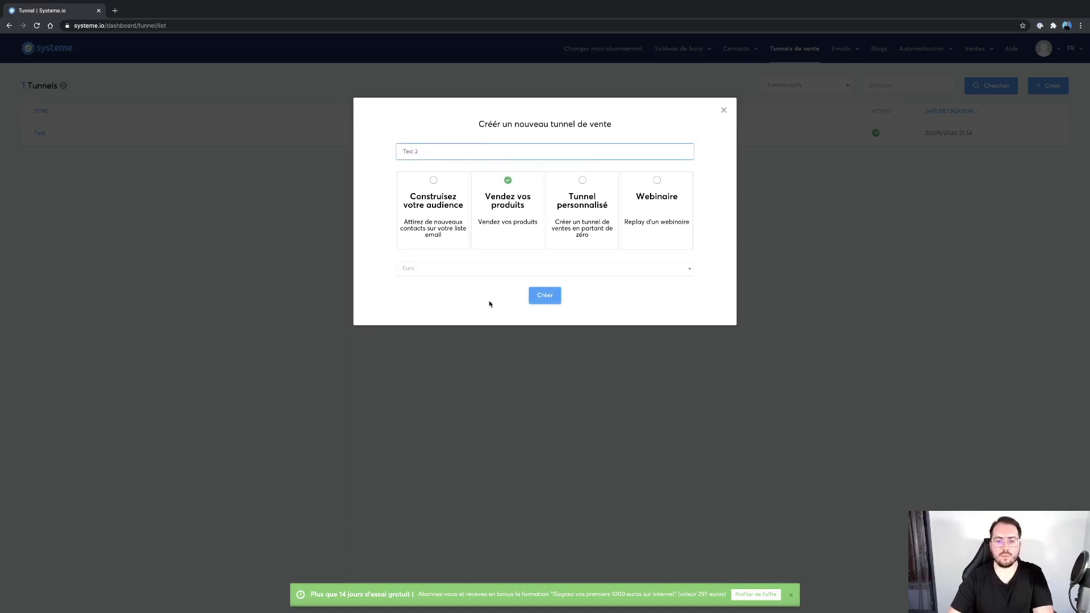
{"action": "left_click", "coordinate": [545, 296]}
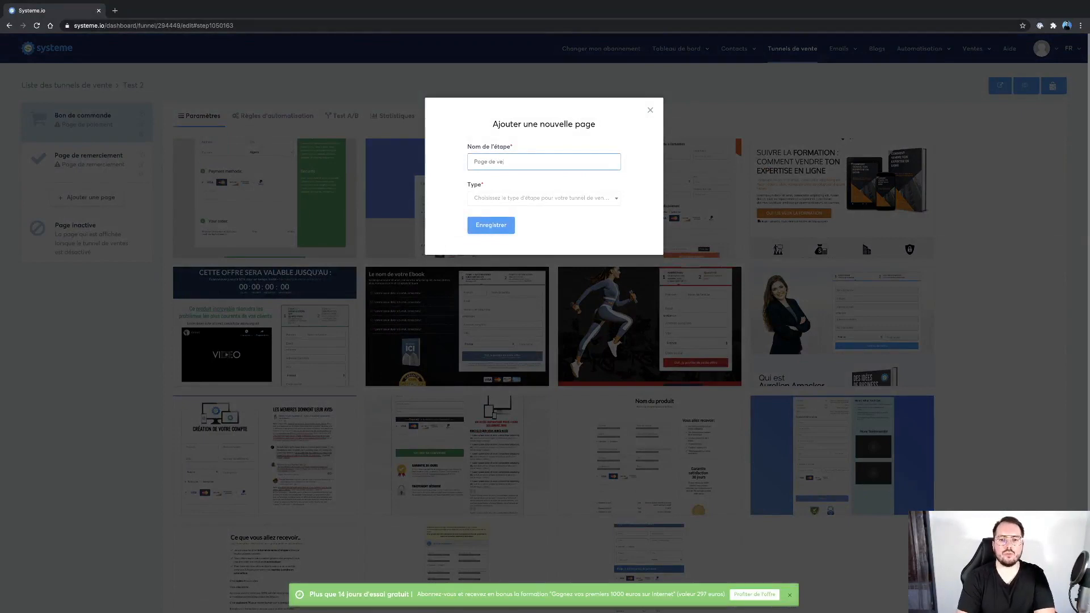
Step: Add a new page named "Page de vente" with the type "Page de vente" to the Test 2 funnel
{"action": "left_click", "coordinate": [588, 198]}
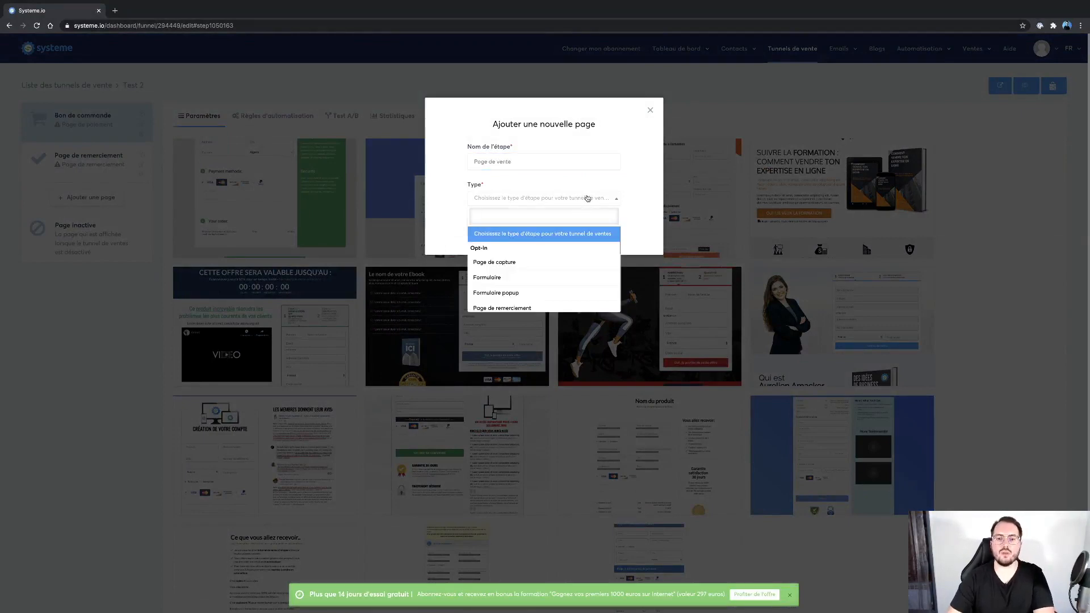
{"action": "scroll", "coordinate": [576, 275], "scroll_direction": "down", "scroll_amount": 5}
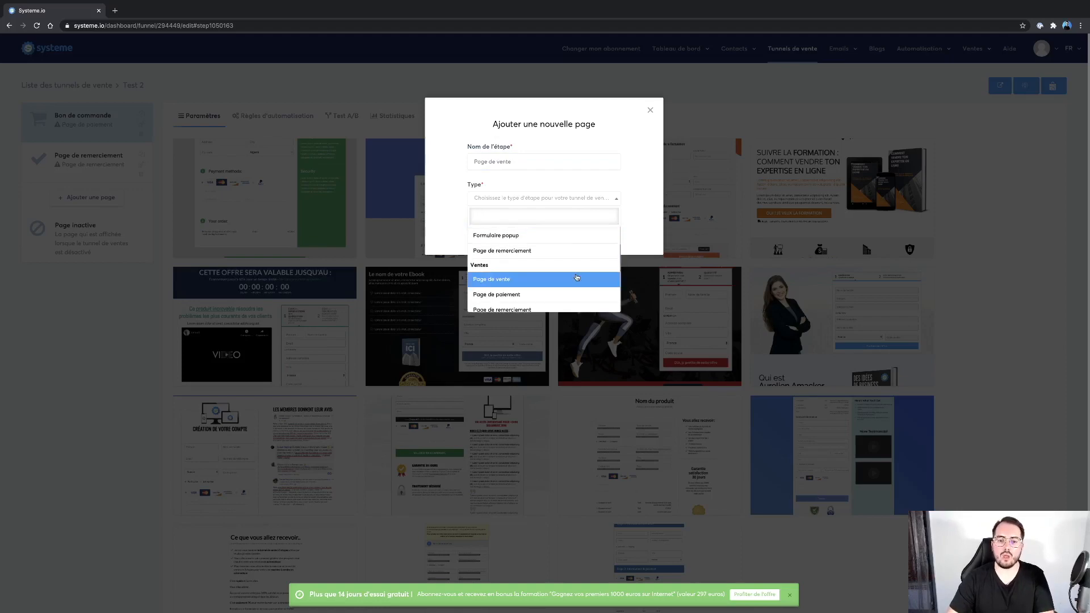
{"action": "left_click", "coordinate": [570, 243]}
{"action": "left_click", "coordinate": [476, 219]}
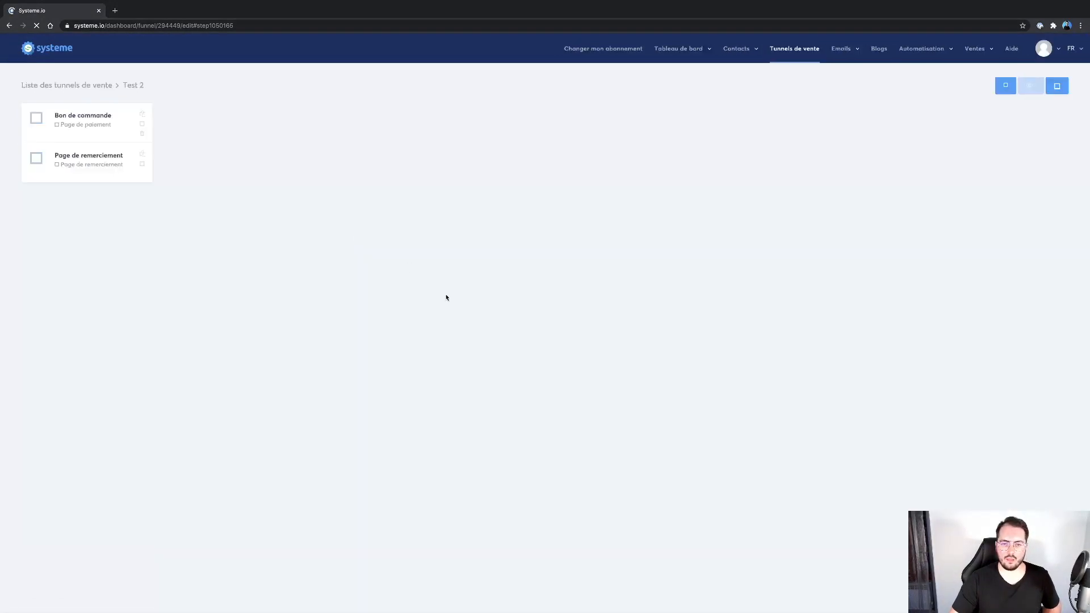
Step: Move the sales page above "Bon de commande" in the funnel's page order and save the step
{"action": "left_click_drag", "start_coordinate": [105, 210], "coordinate": [103, 124]}
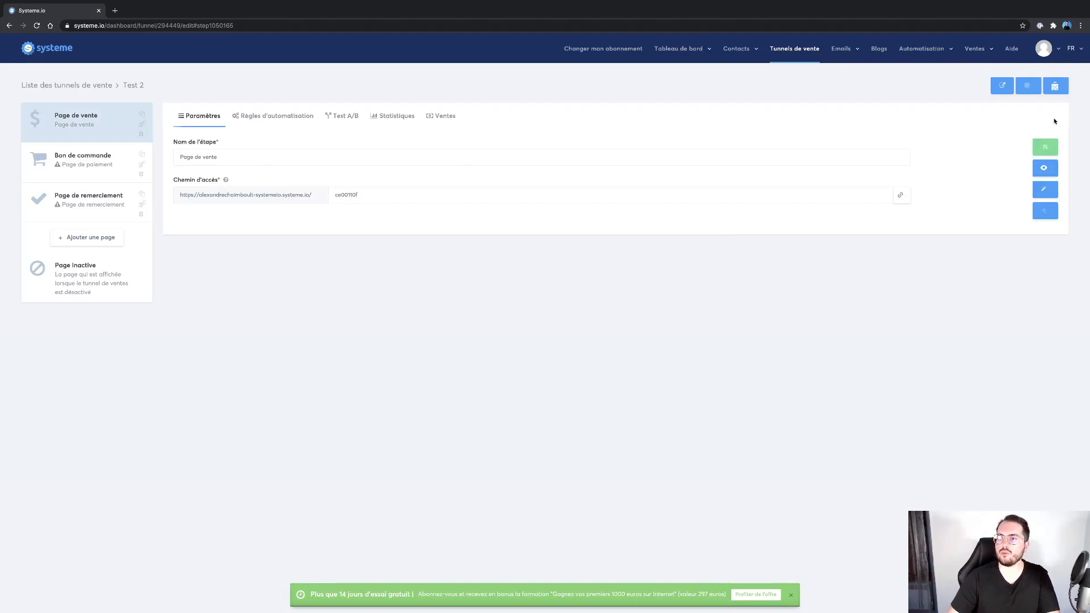
{"action": "left_click", "coordinate": [1046, 149]}
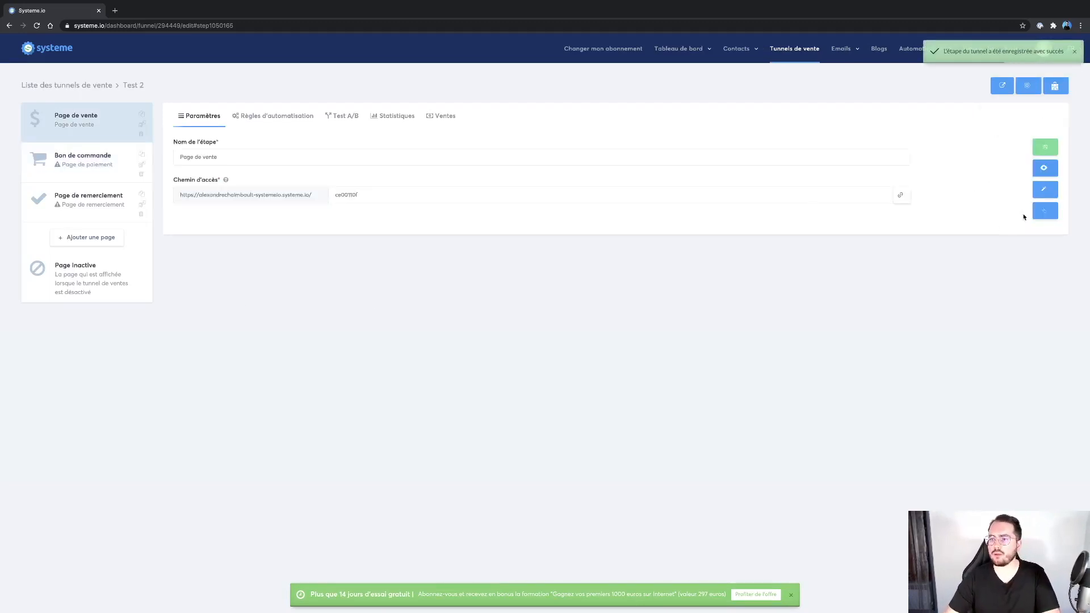
Step: Open the sales page in the editor and examine its template from the video header to the testimonials, objections and countdown offer
{"action": "left_click", "coordinate": [1048, 195]}
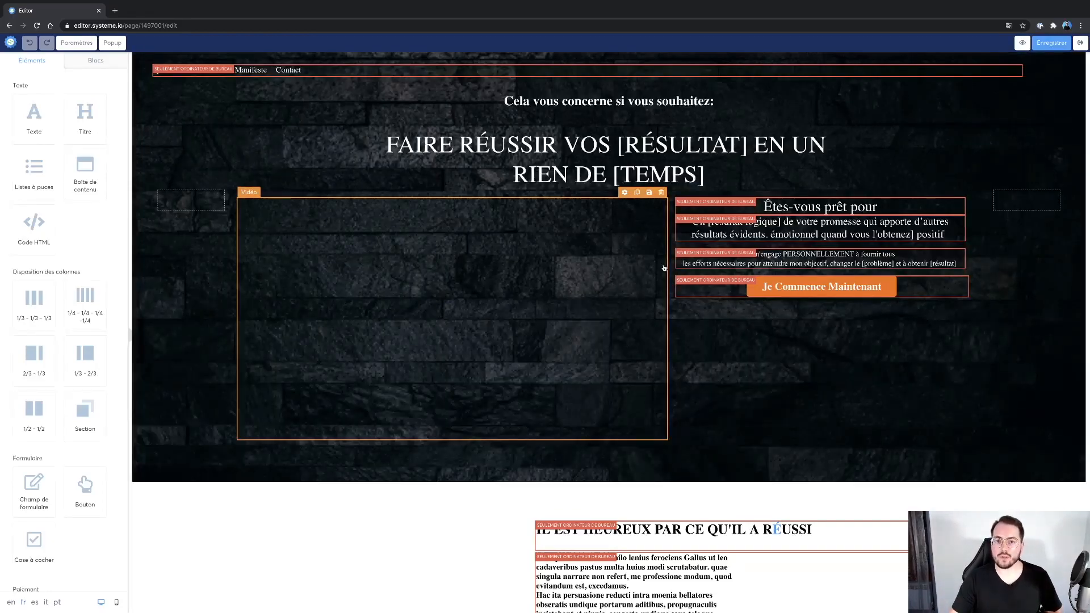
{"action": "scroll", "coordinate": [664, 268], "scroll_direction": "down", "scroll_amount": 13}
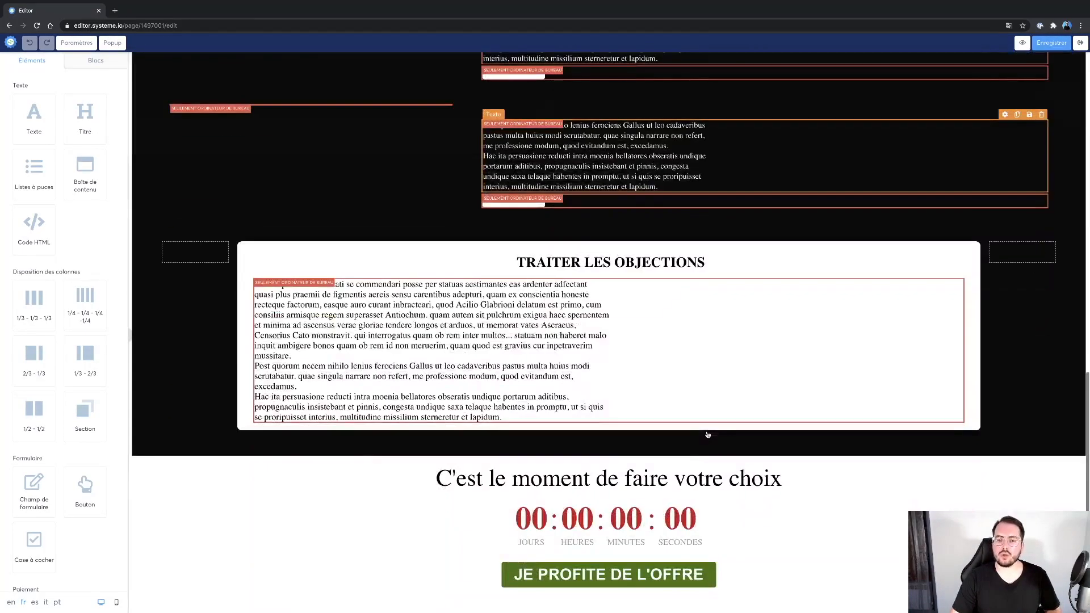
{"action": "scroll", "coordinate": [707, 436], "scroll_direction": "up", "scroll_amount": 3}
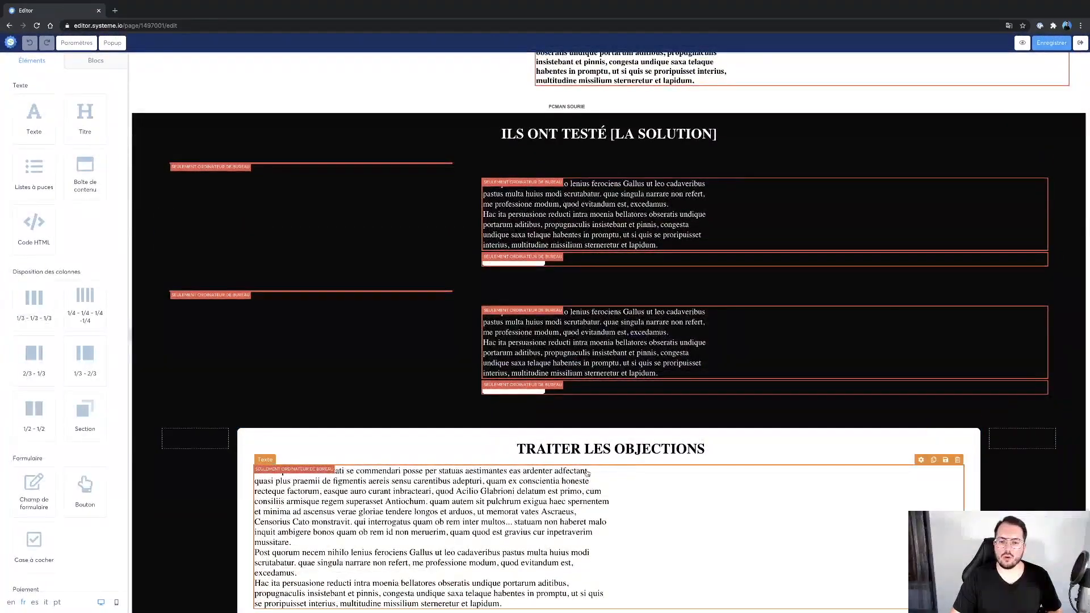
{"action": "scroll", "coordinate": [899, 352], "scroll_direction": "up", "scroll_amount": 5}
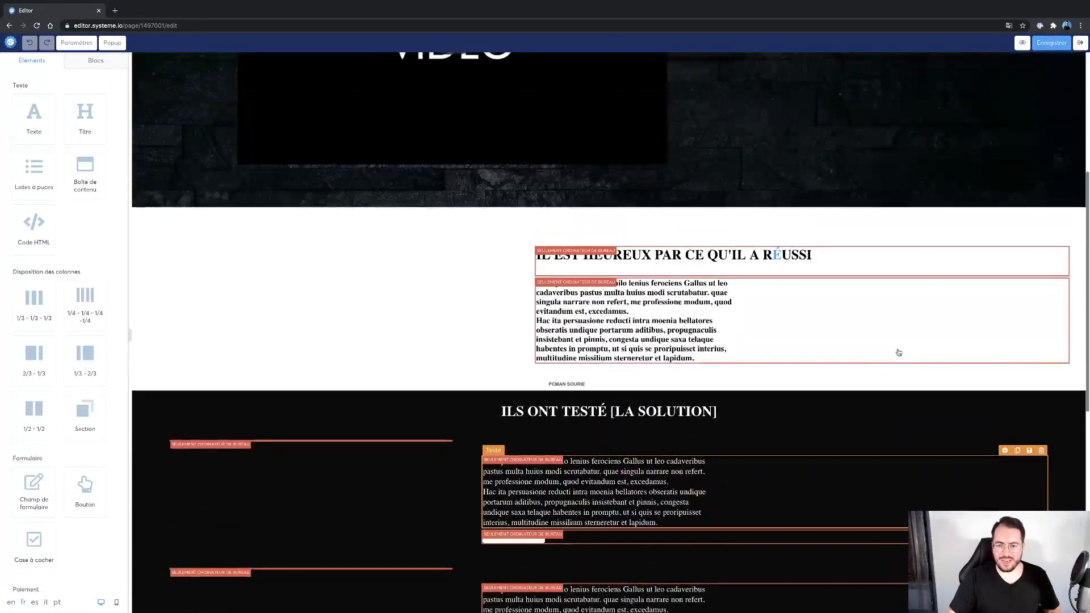
{"action": "scroll", "coordinate": [899, 352], "scroll_direction": "down", "scroll_amount": 7}
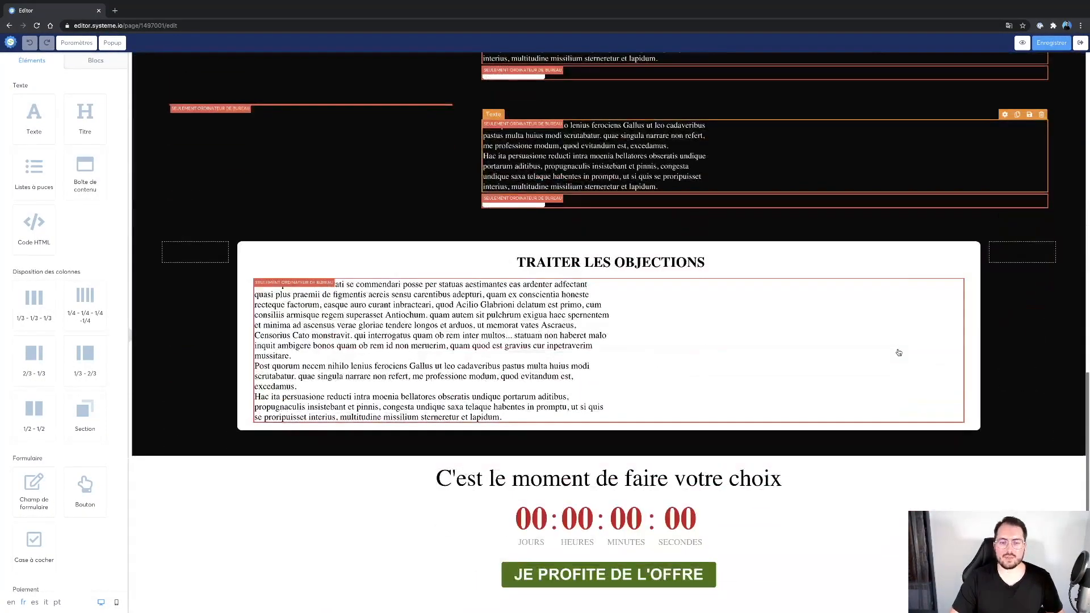
{"action": "scroll", "coordinate": [581, 264], "scroll_direction": "up", "scroll_amount": 5}
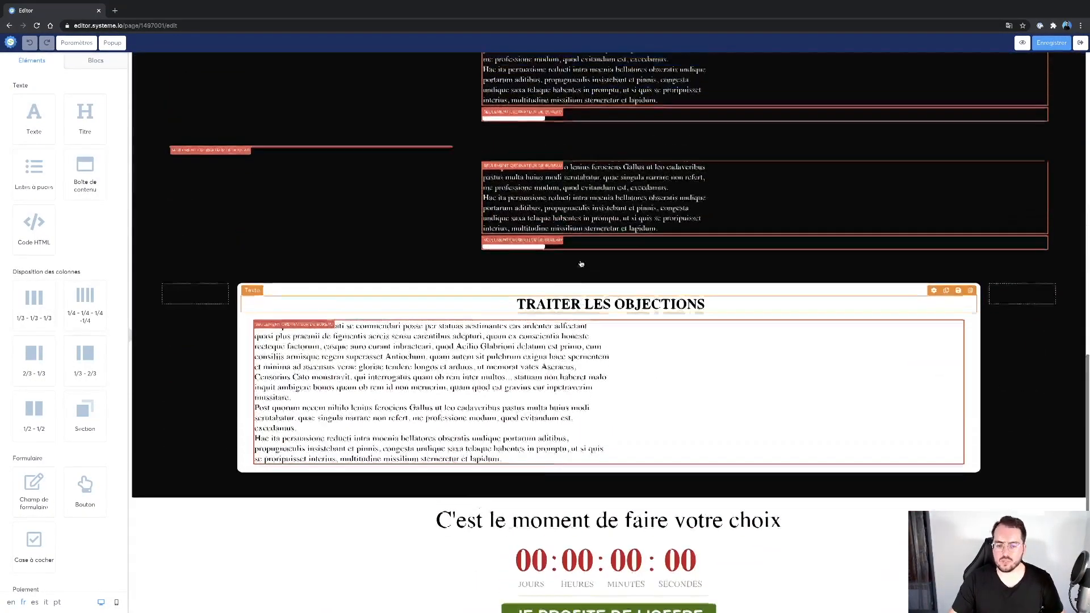
{"action": "scroll", "coordinate": [581, 263], "scroll_direction": "up", "scroll_amount": 7}
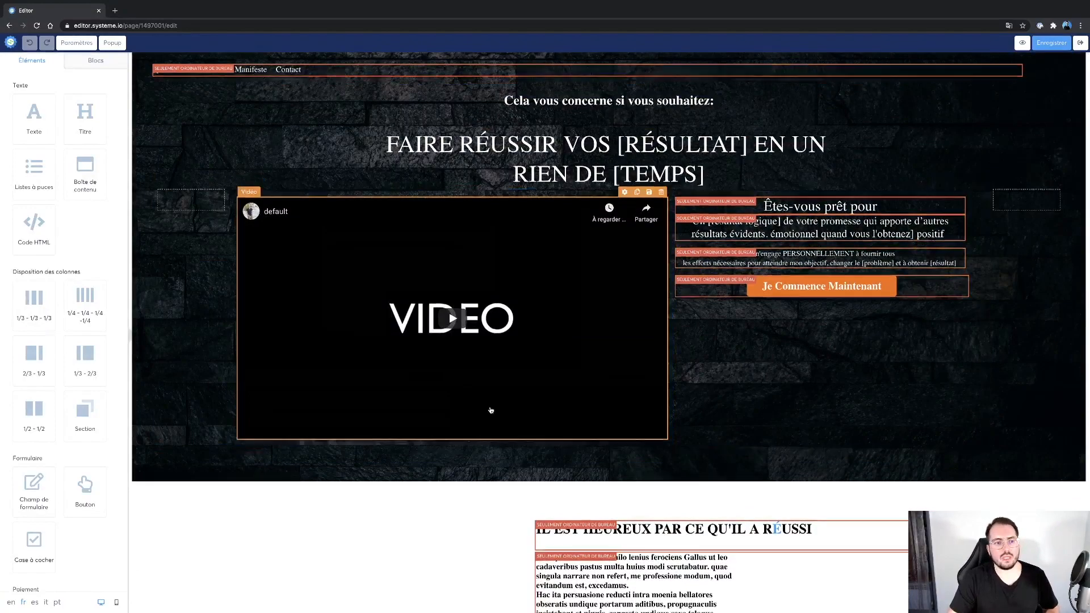
{"action": "scroll", "coordinate": [451, 316], "scroll_direction": "down", "scroll_amount": 7}
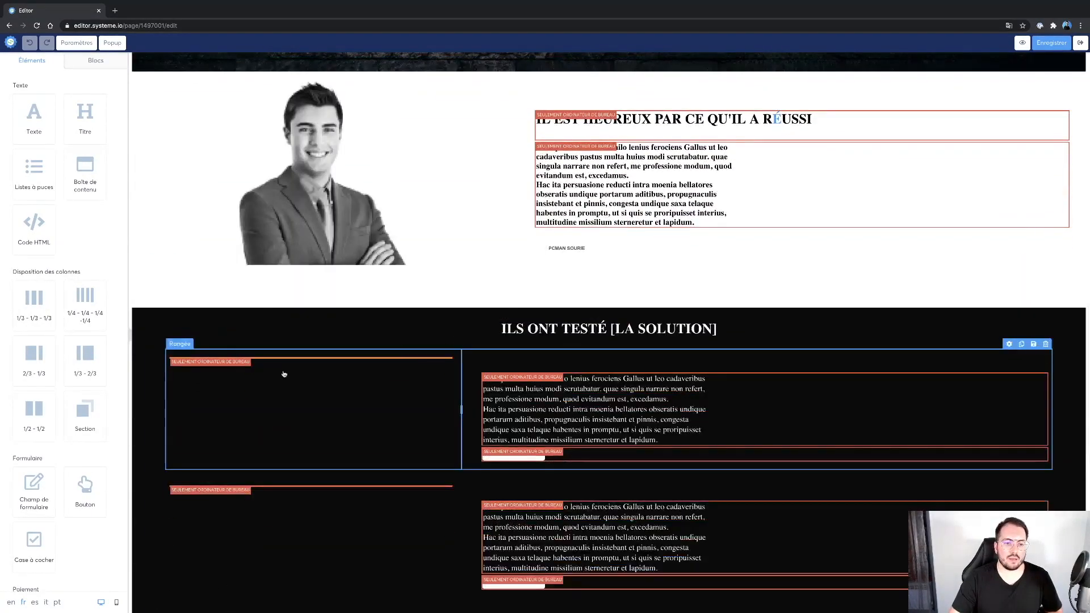
{"action": "scroll", "coordinate": [482, 244], "scroll_direction": "up", "scroll_amount": 7}
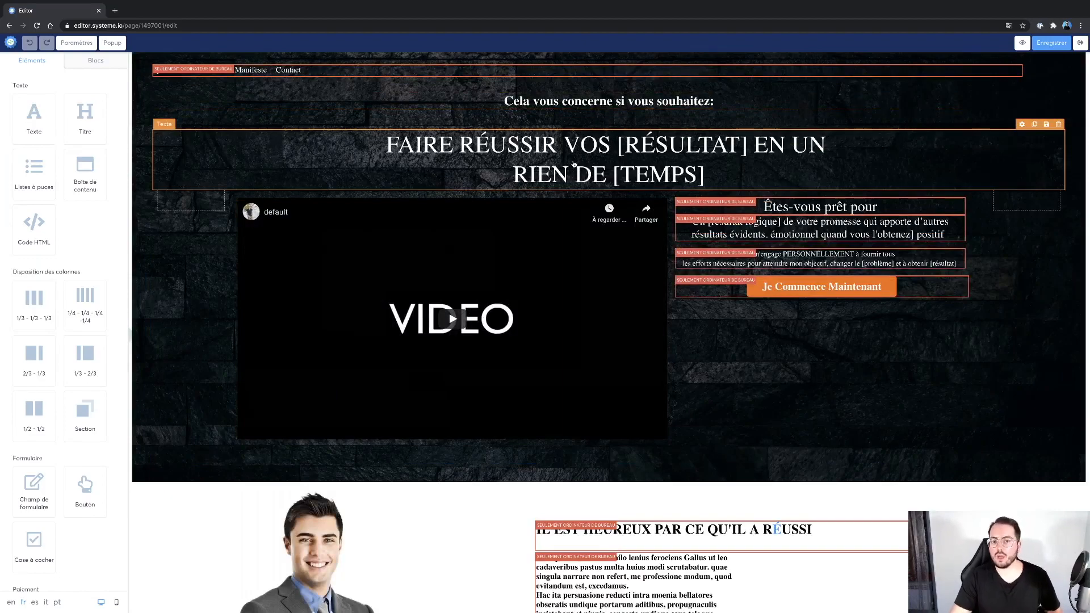
{"action": "scroll", "coordinate": [884, 516], "scroll_direction": "down", "scroll_amount": 15}
{"action": "scroll", "coordinate": [884, 516], "scroll_direction": "up", "scroll_amount": 8}
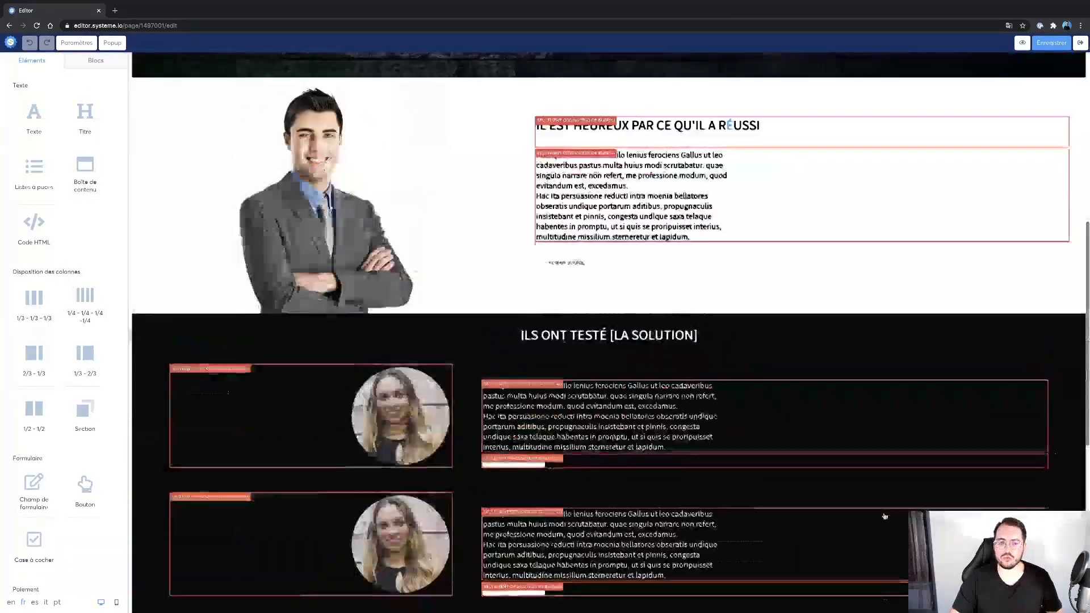
{"action": "scroll", "coordinate": [880, 508], "scroll_direction": "up", "scroll_amount": 7}
{"action": "scroll", "coordinate": [874, 498], "scroll_direction": "down", "scroll_amount": 8}
{"action": "scroll", "coordinate": [874, 498], "scroll_direction": "down", "scroll_amount": 6}
{"action": "scroll", "coordinate": [875, 498], "scroll_direction": "up", "scroll_amount": 13}
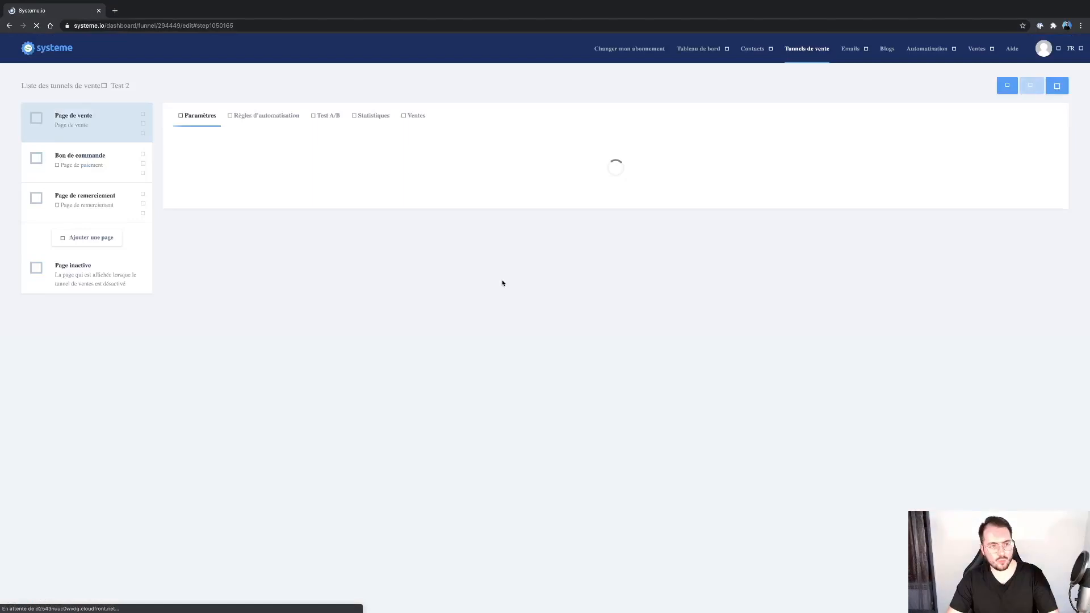
Step: Apply the 97€ training order-form template to the "Bon de commande" page and save the step
{"action": "left_click", "coordinate": [102, 160]}
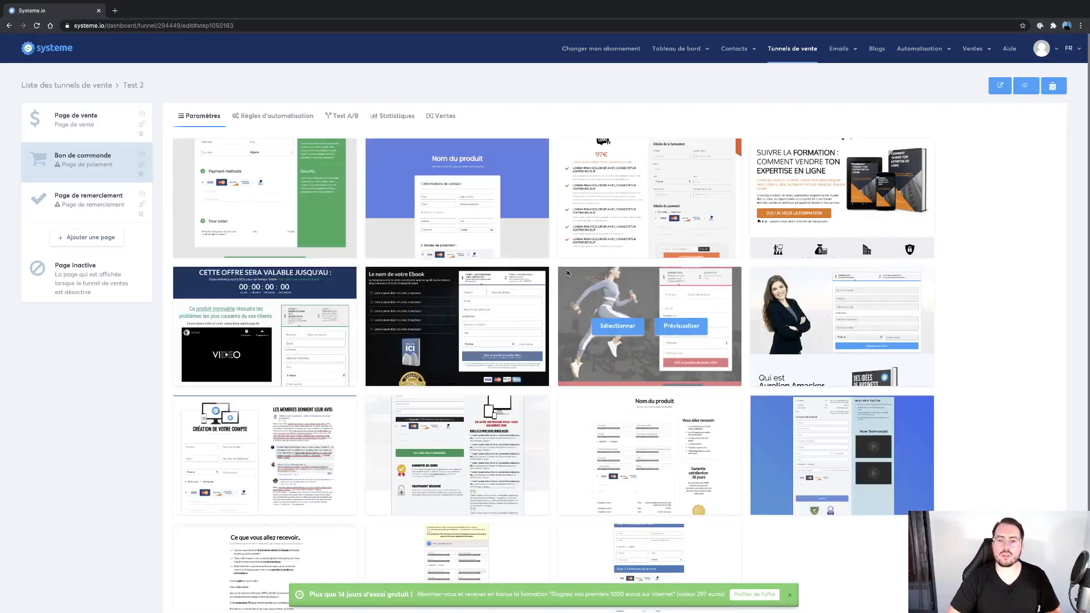
{"action": "scroll", "coordinate": [632, 193], "scroll_direction": "down", "scroll_amount": 1}
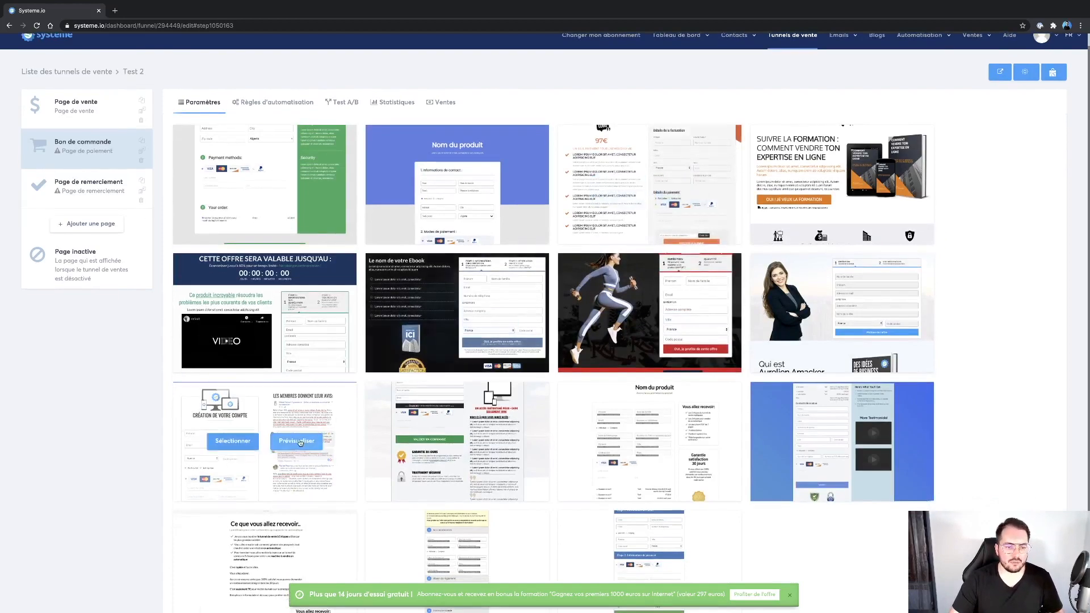
{"action": "scroll", "coordinate": [519, 500], "scroll_direction": "down", "scroll_amount": 3}
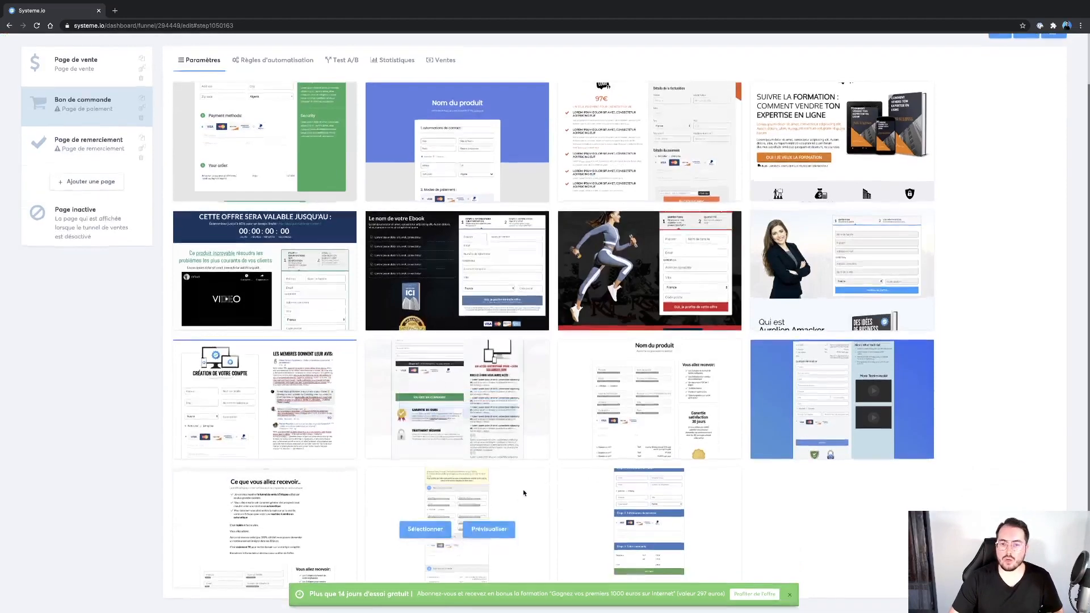
{"action": "left_click", "coordinate": [614, 145]}
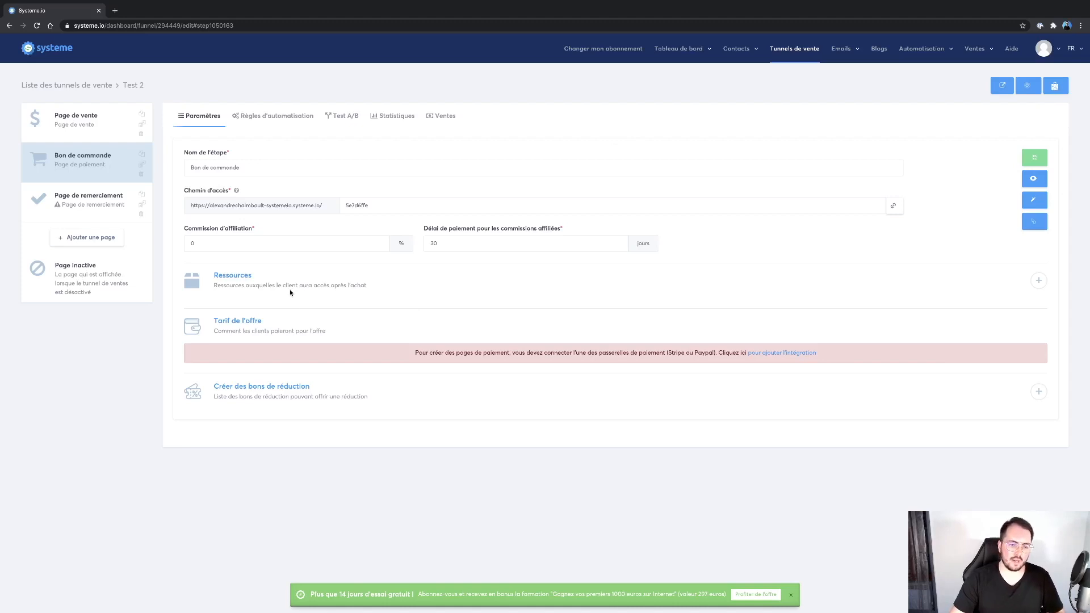
{"action": "left_click", "coordinate": [1034, 157]}
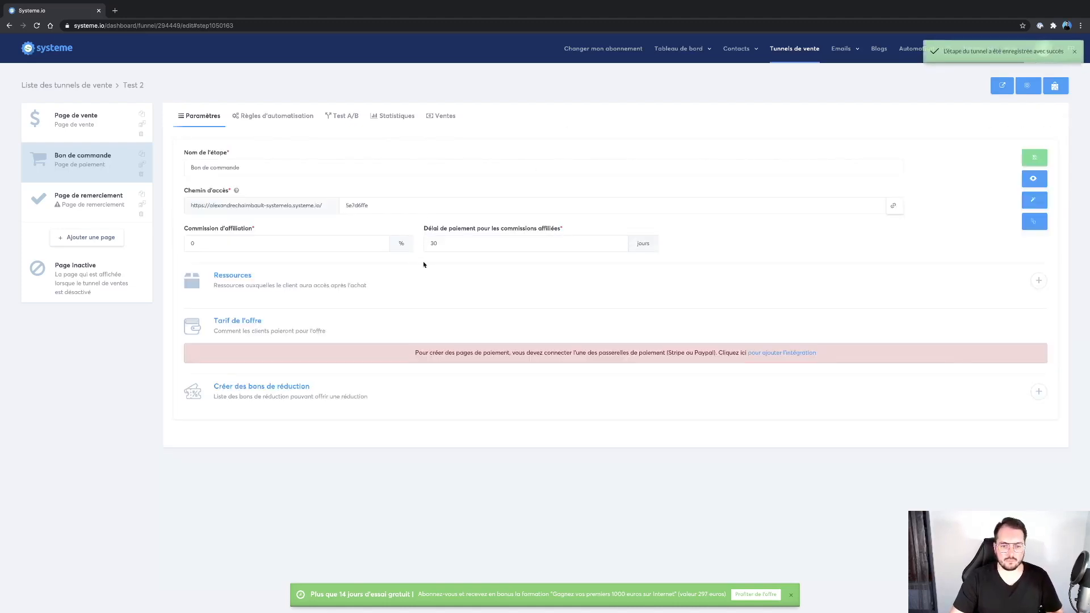
Step: Add a new page named "Upsell" with the type "Upsell" to the Test 2 funnel
{"action": "left_click", "coordinate": [96, 205]}
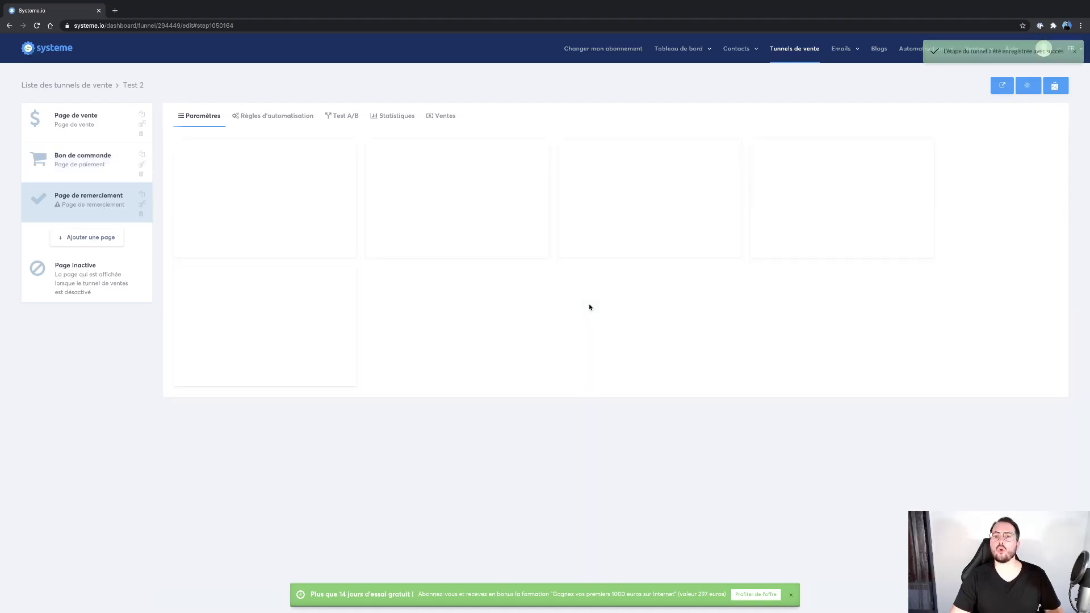
{"action": "mouse_move", "coordinate": [185, 222]}
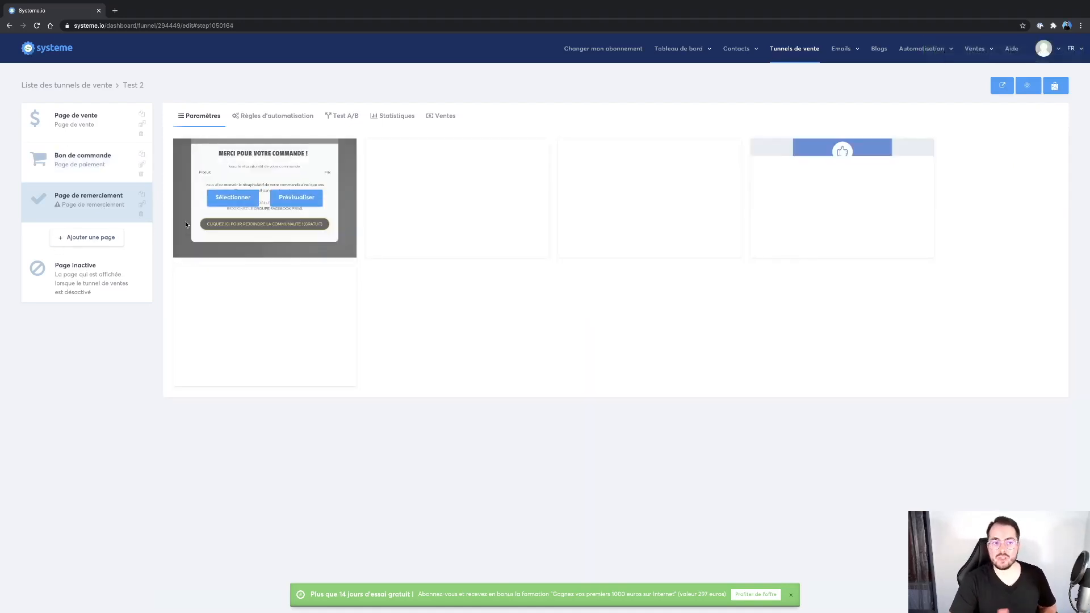
{"action": "left_click", "coordinate": [99, 238]}
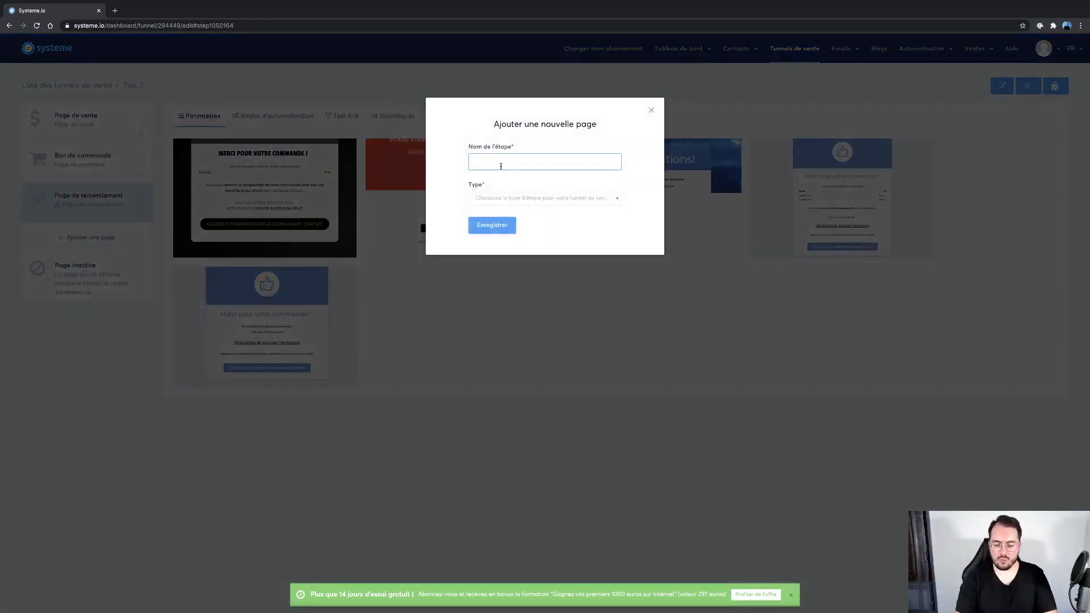
{"action": "type", "text": "Upsell"}
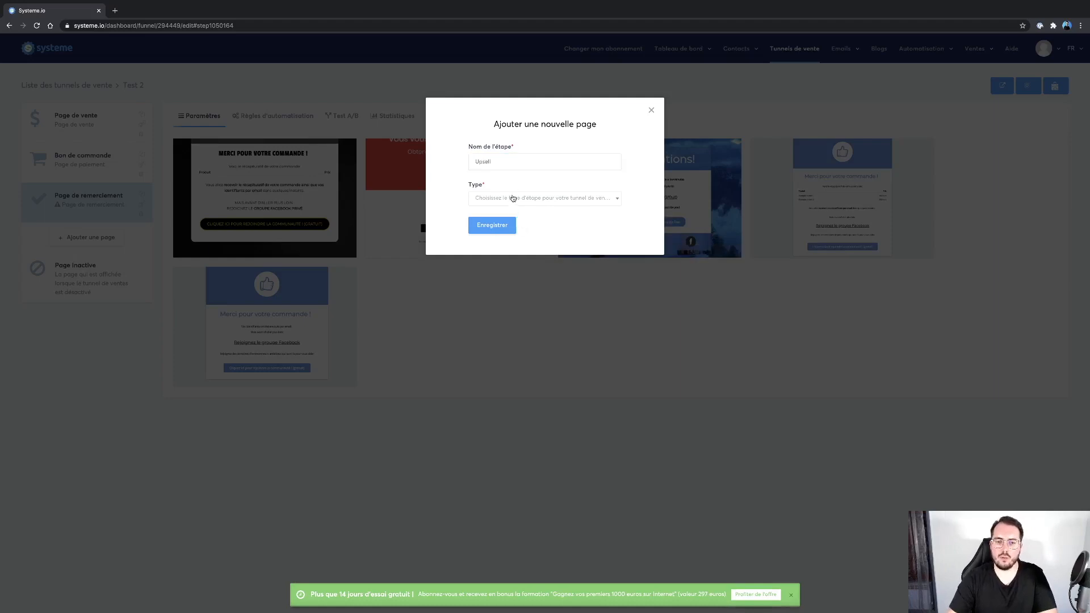
{"action": "left_click", "coordinate": [513, 198]}
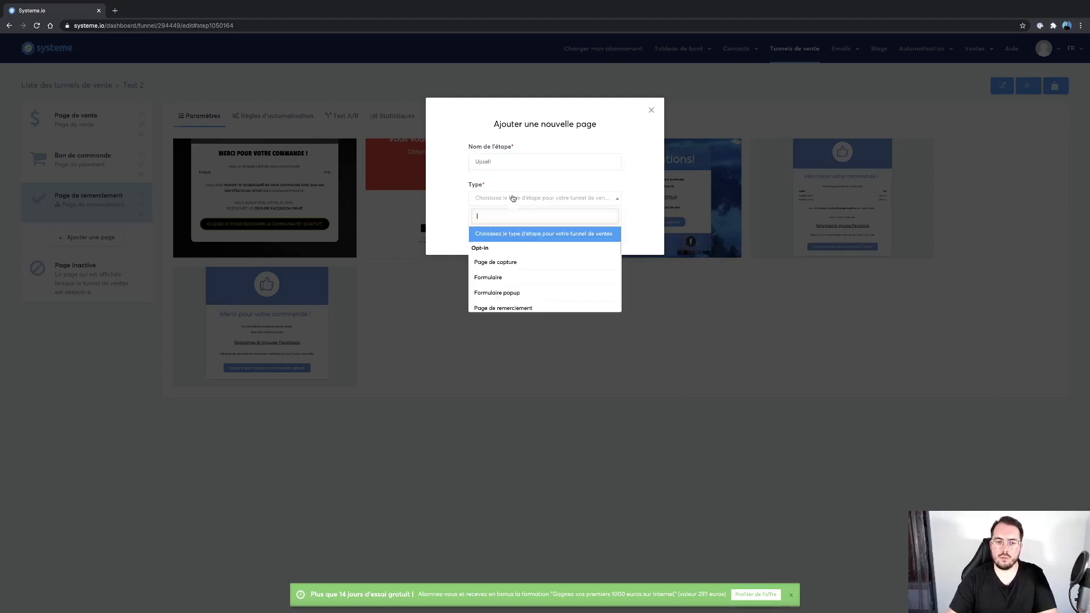
{"action": "scroll", "coordinate": [520, 286], "scroll_direction": "down", "scroll_amount": 5}
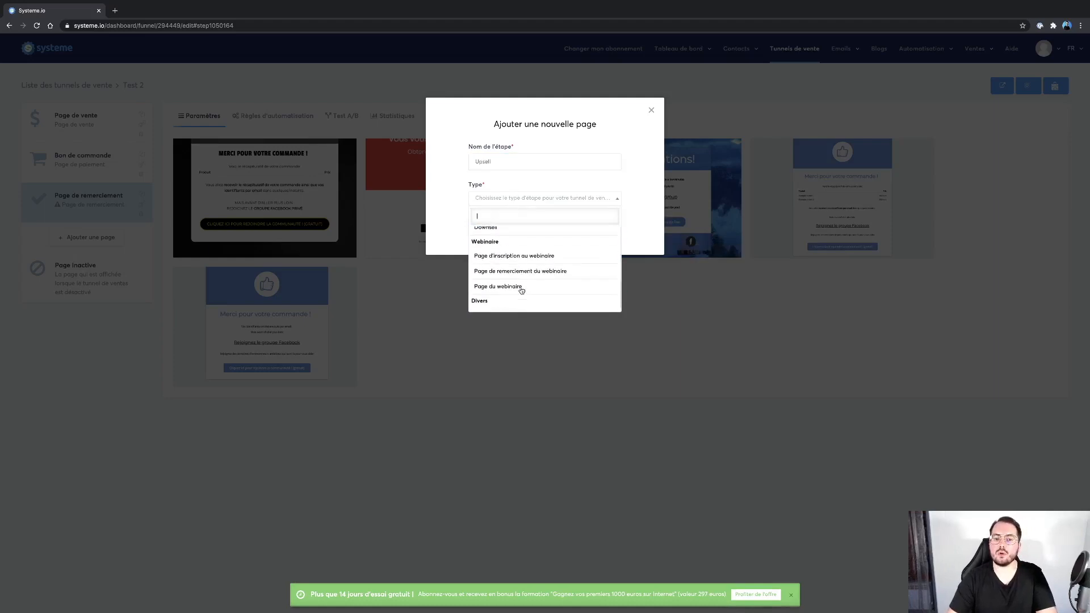
{"action": "scroll", "coordinate": [520, 286], "scroll_direction": "up", "scroll_amount": 2}
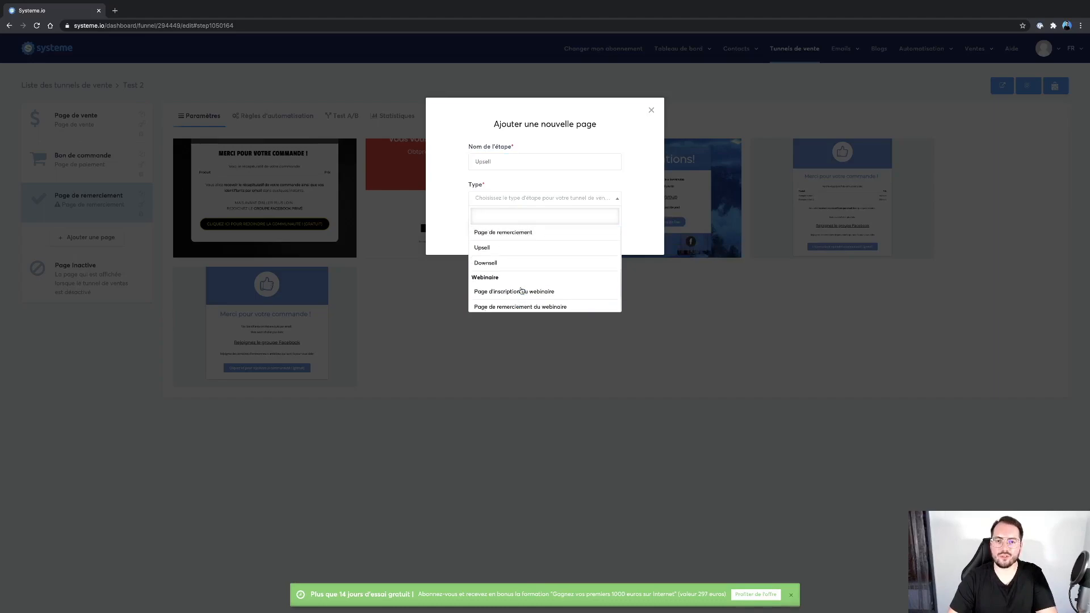
{"action": "left_click", "coordinate": [516, 249]}
{"action": "left_click", "coordinate": [499, 224]}
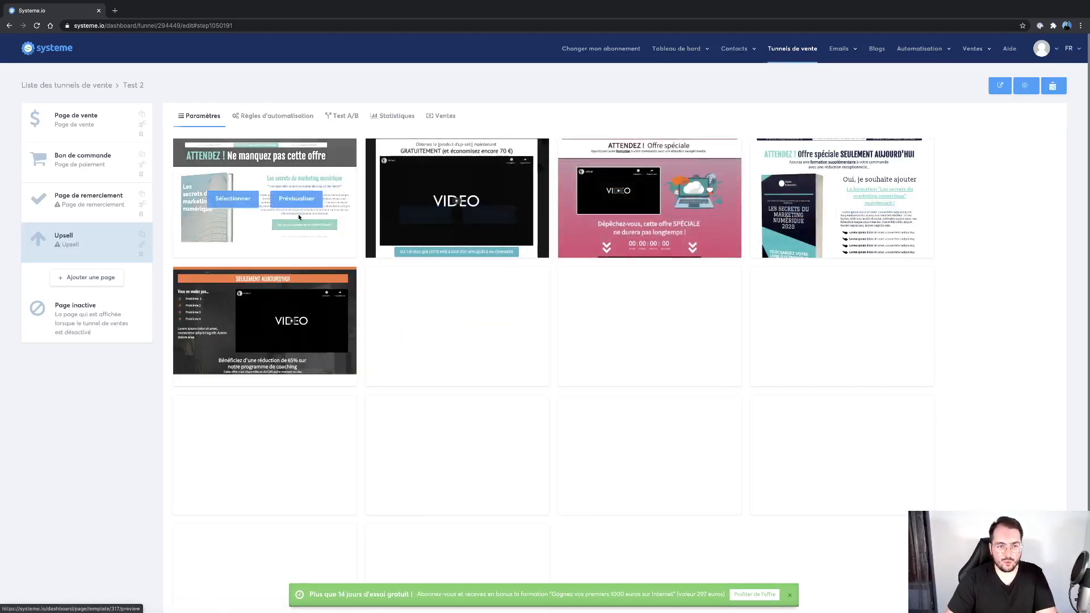
Step: Apply the "ATTENDEZ ! Ne manquez pas cette offre" template to the Upsell page and move it above "Page de remerciement"
{"action": "scroll", "coordinate": [298, 213], "scroll_direction": "down", "scroll_amount": 1}
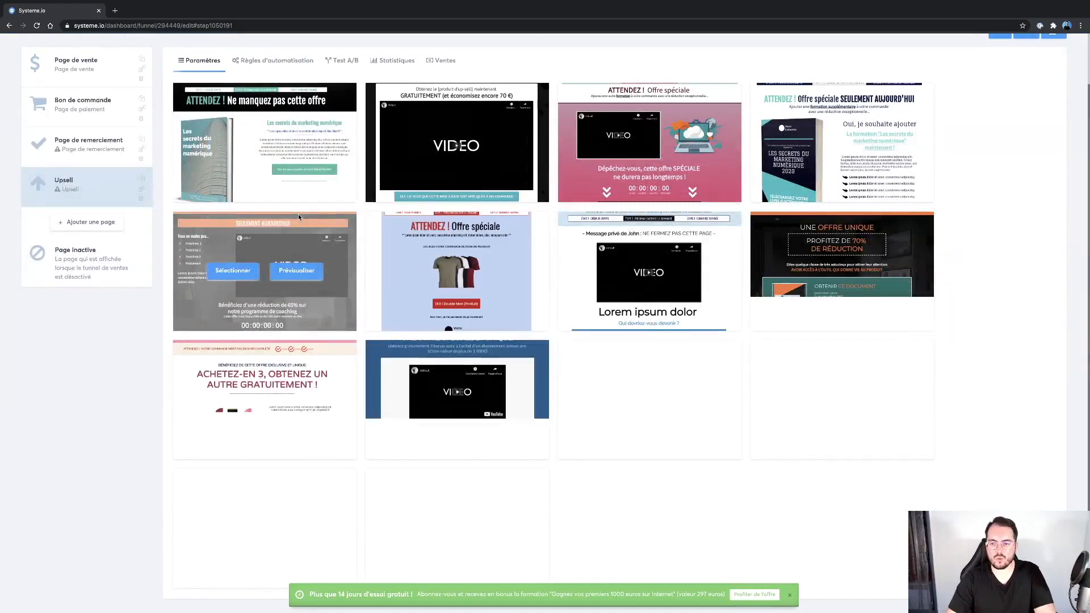
{"action": "scroll", "coordinate": [298, 214], "scroll_direction": "up", "scroll_amount": 1}
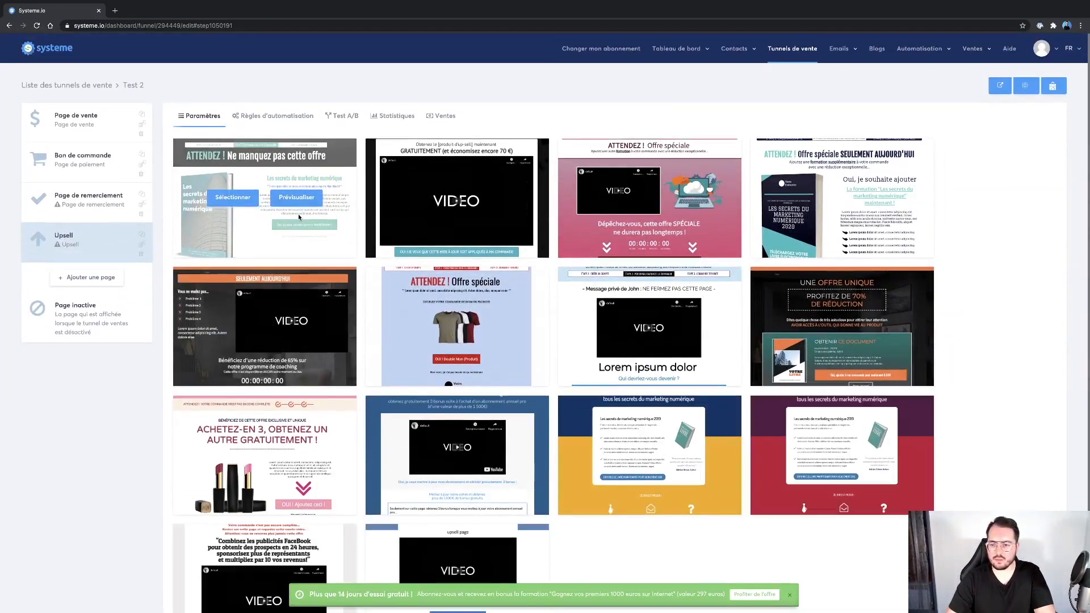
{"action": "left_click", "coordinate": [233, 197]}
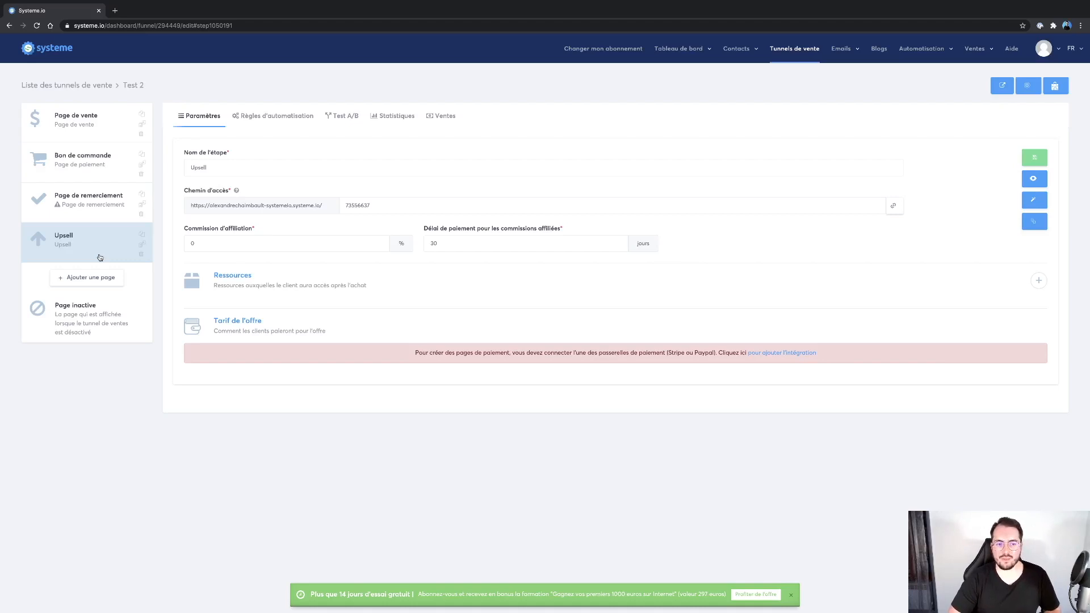
{"action": "left_click_drag", "start_coordinate": [99, 257], "coordinate": [100, 203]}
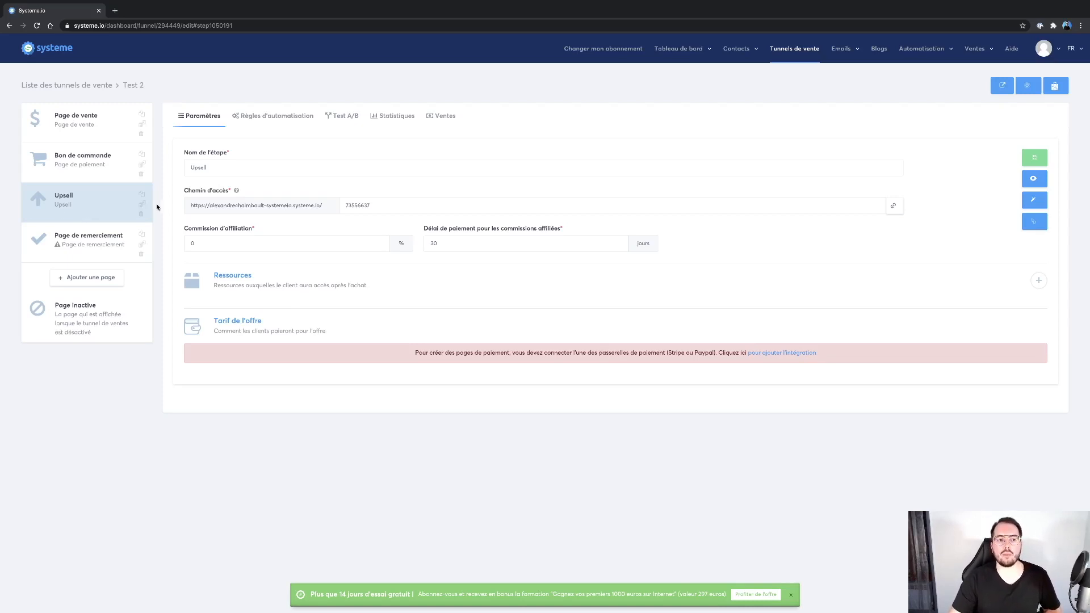
Step: Add a new page named "Downsell" with the type "Downsell" to the Test 2 funnel
{"action": "left_click", "coordinate": [108, 282]}
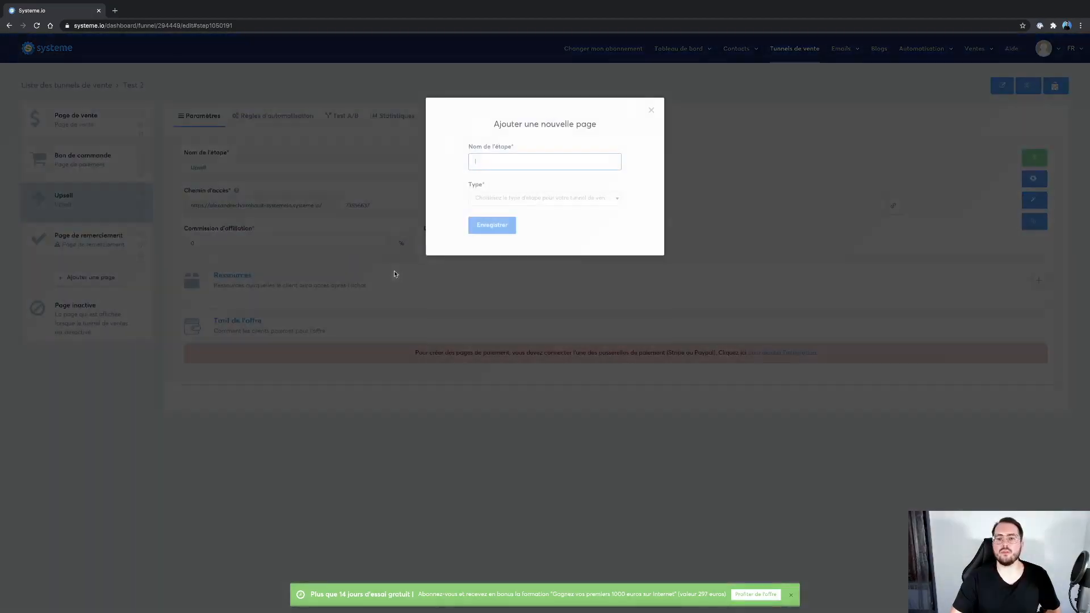
{"action": "left_click", "coordinate": [652, 105]}
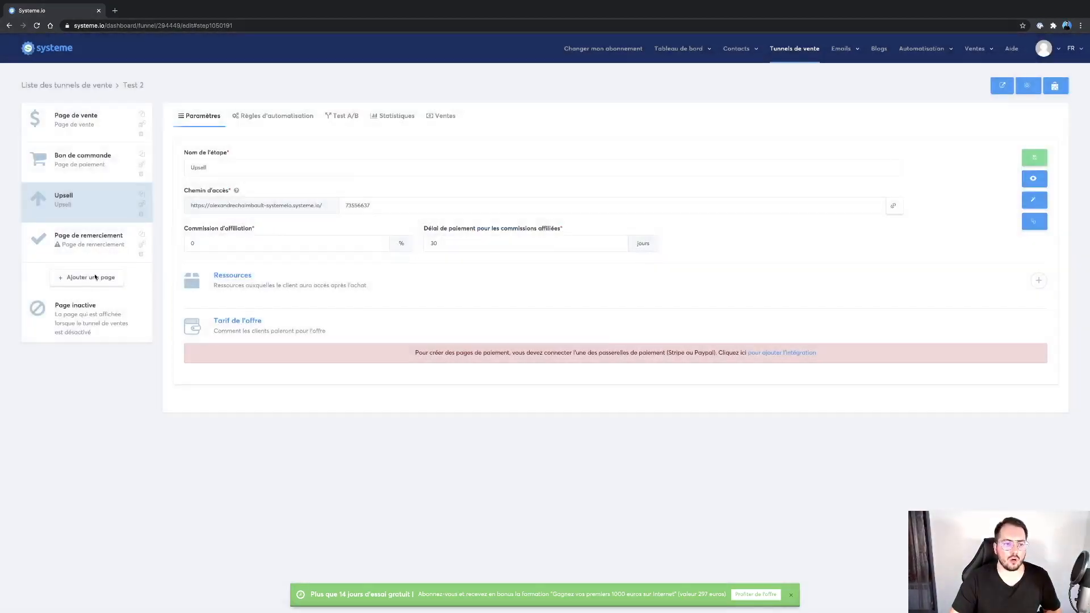
{"action": "left_click", "coordinate": [81, 277]}
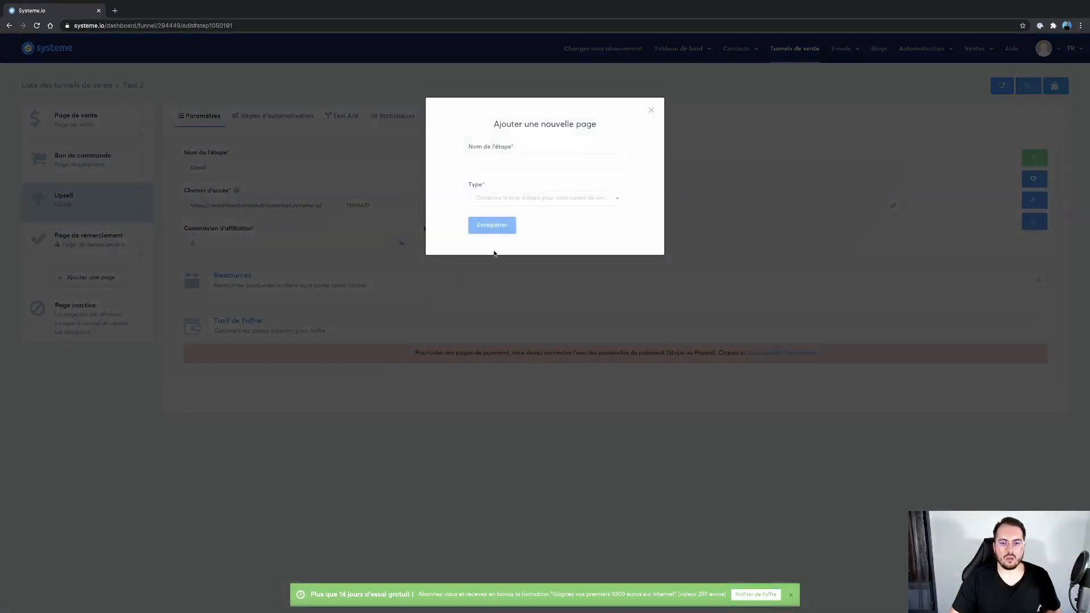
{"action": "left_click", "coordinate": [504, 198]}
{"action": "scroll", "coordinate": [518, 298], "scroll_direction": "down", "scroll_amount": 2}
{"action": "scroll", "coordinate": [518, 298], "scroll_direction": "down", "scroll_amount": 4}
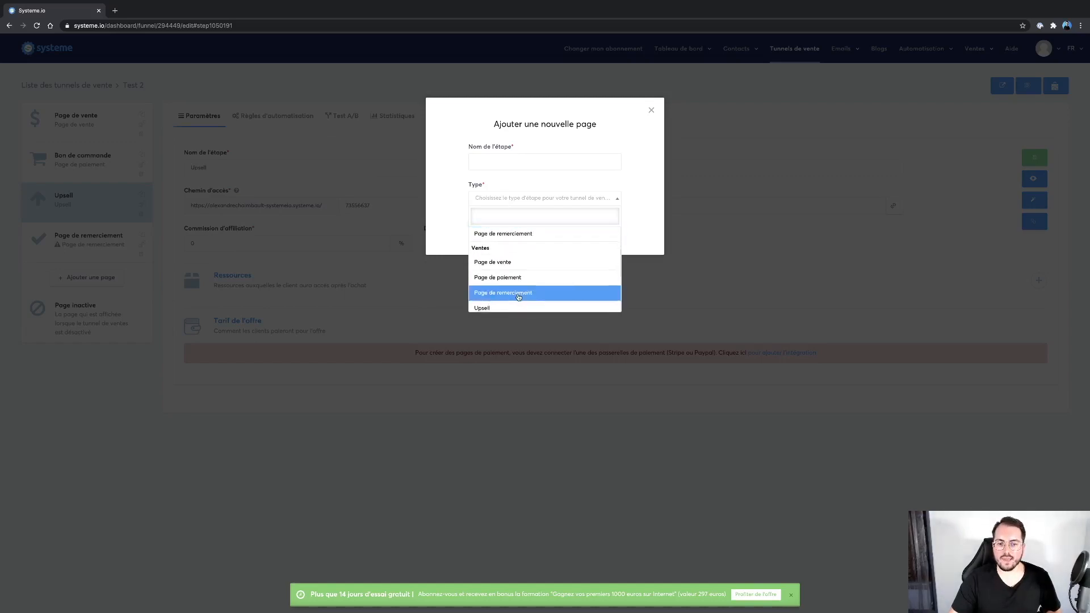
{"action": "left_click", "coordinate": [514, 271]}
{"action": "left_click", "coordinate": [498, 163]}
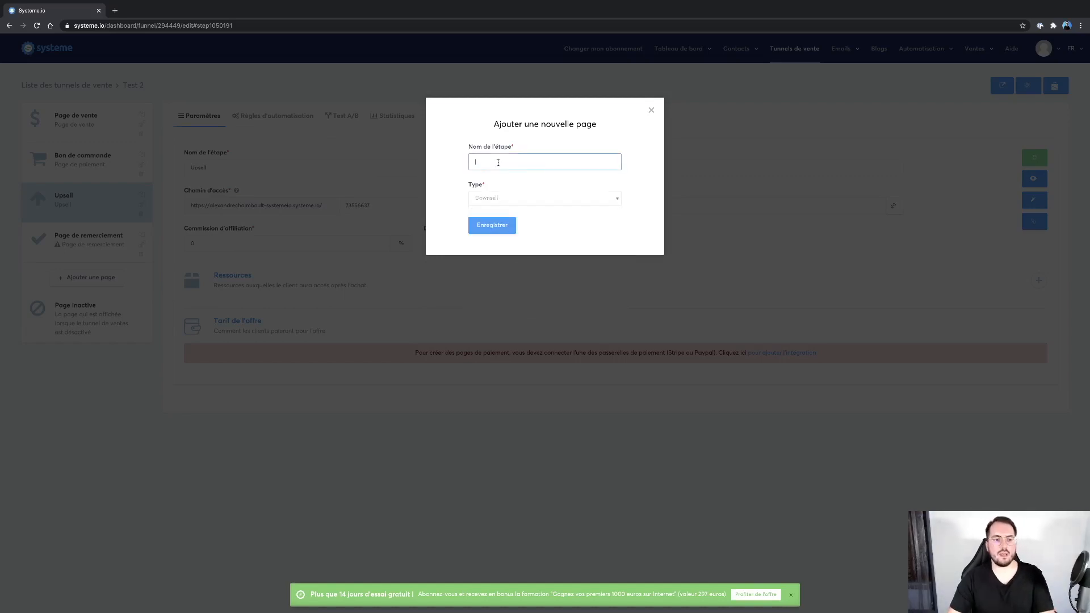
{"action": "type", "text": "Do"}
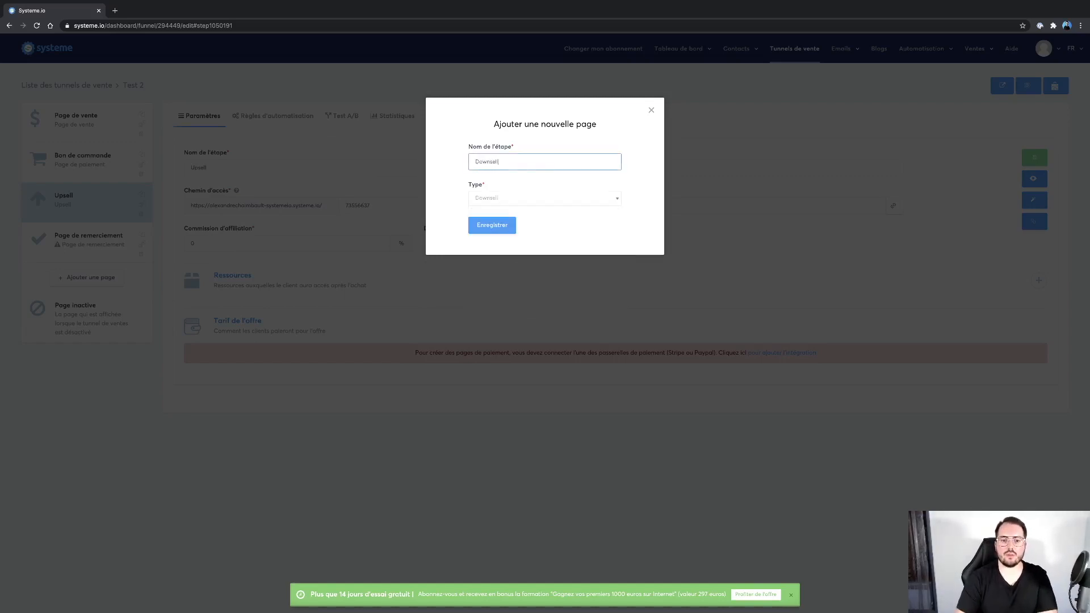
{"action": "type", "text": "wnsell"}
{"action": "left_click", "coordinate": [490, 225]}
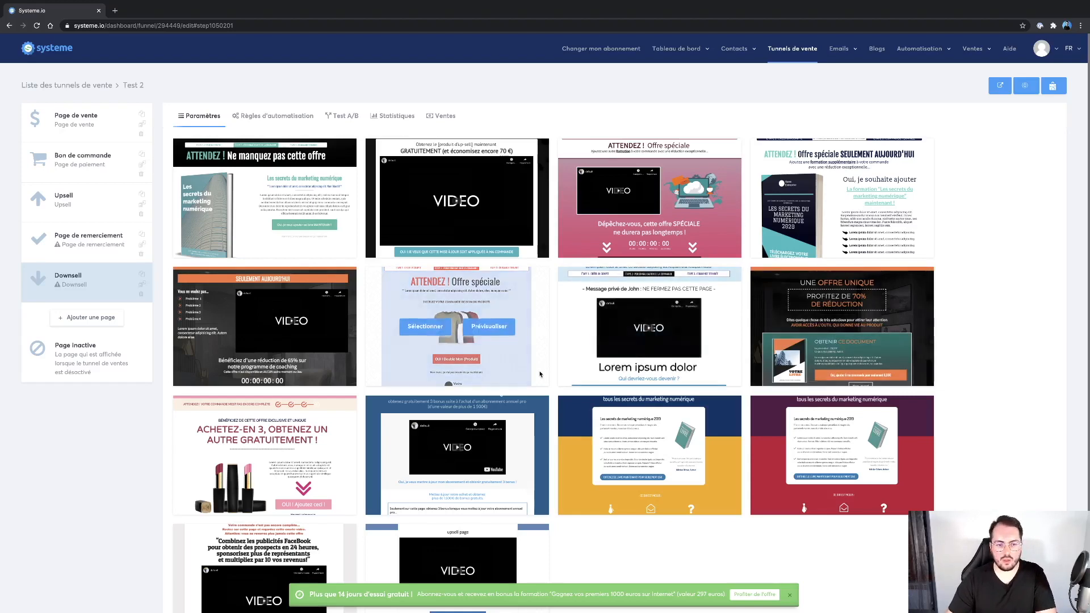
Step: Apply the "Une offre unique, profitez de 70% de réduction" template to the Downsell page and move "Page de remerciement" below it
{"action": "scroll", "coordinate": [666, 274], "scroll_direction": "down", "scroll_amount": 2}
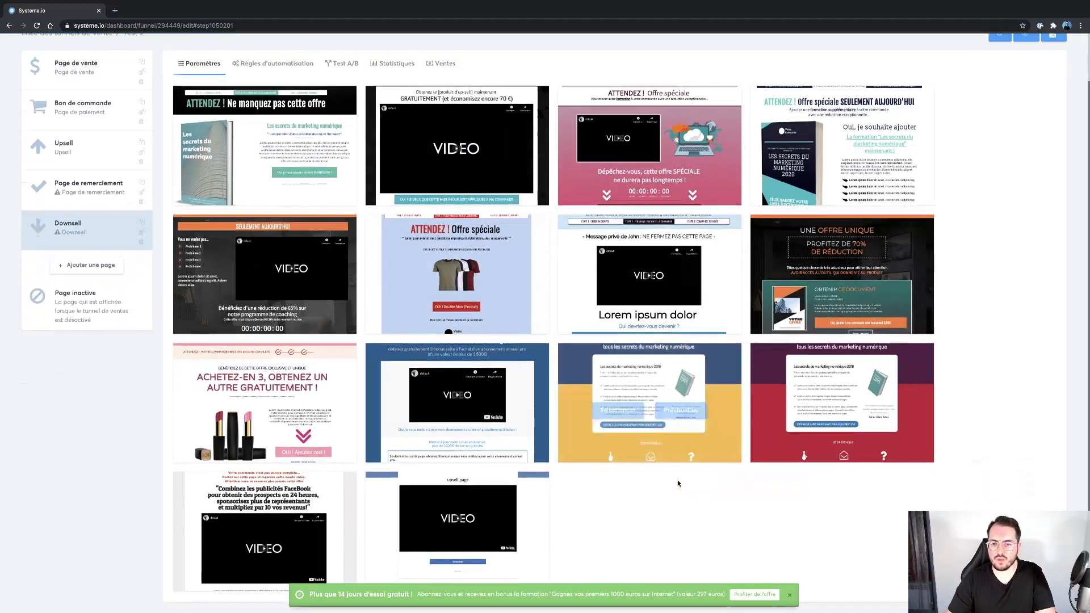
{"action": "mouse_move", "coordinate": [851, 290]}
{"action": "left_click", "coordinate": [820, 279]}
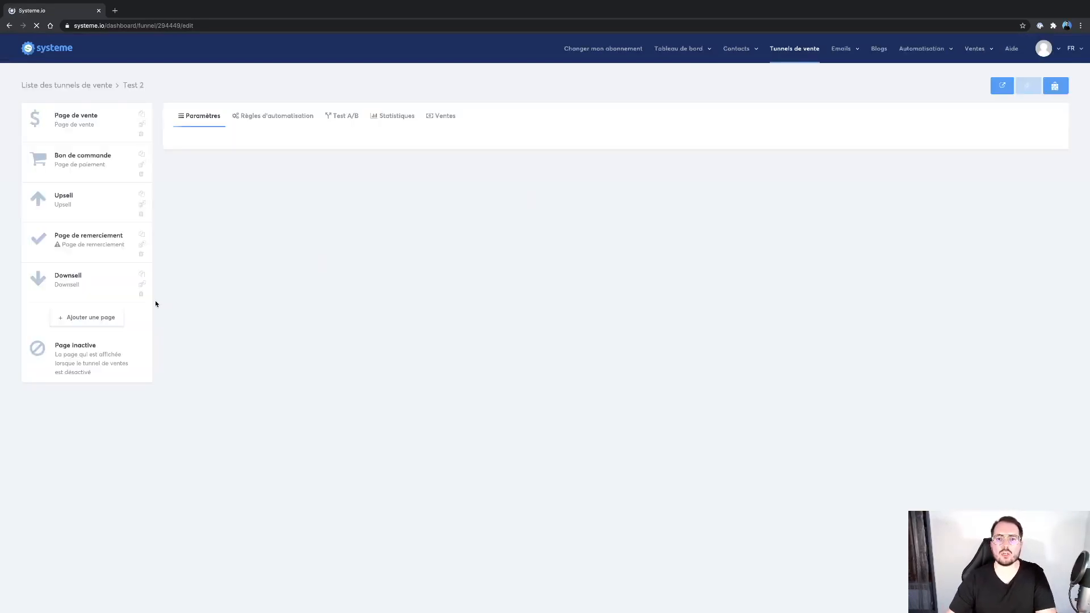
{"action": "left_click_drag", "start_coordinate": [103, 247], "coordinate": [91, 284]}
Step: Apply the black-background "MERCI POUR VOTRE COMMANDE !" template to the thank-you page, then open the Upsell page's settings
{"action": "left_click", "coordinate": [91, 281]}
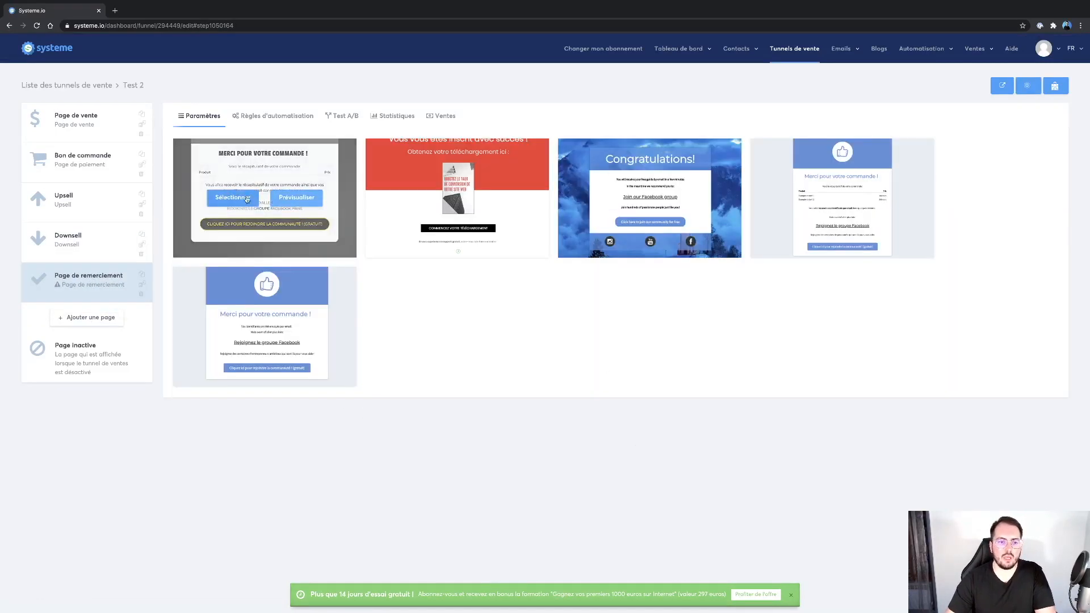
{"action": "left_click", "coordinate": [233, 198]}
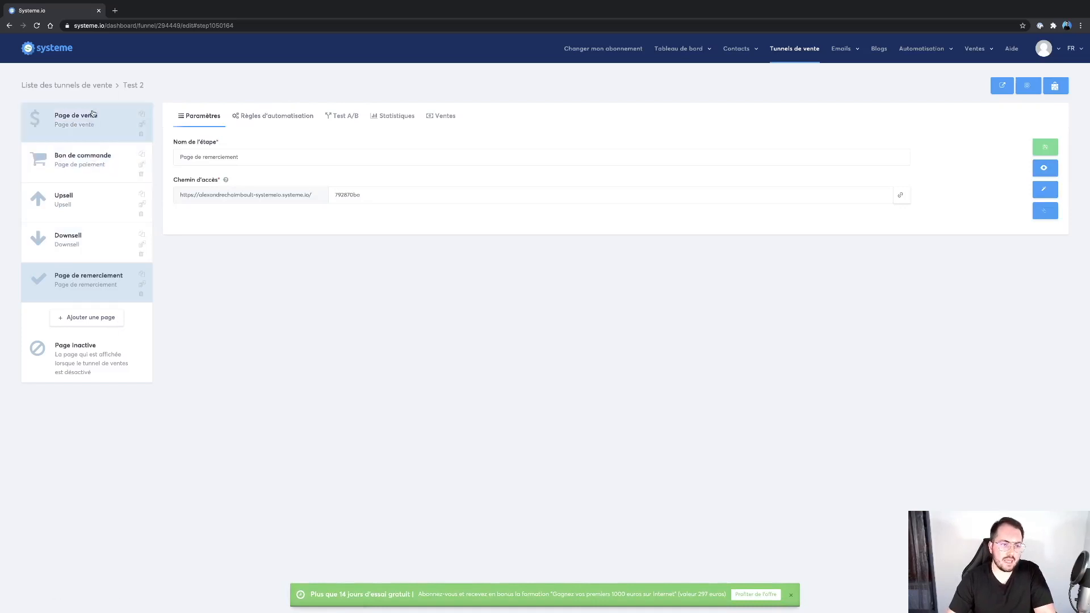
{"action": "left_click", "coordinate": [89, 200]}
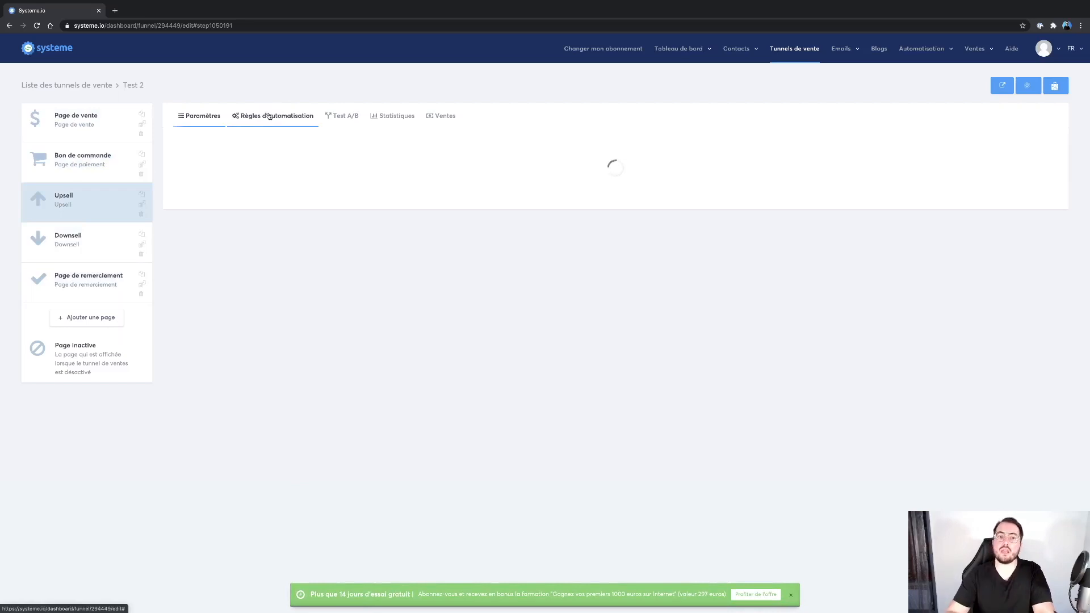
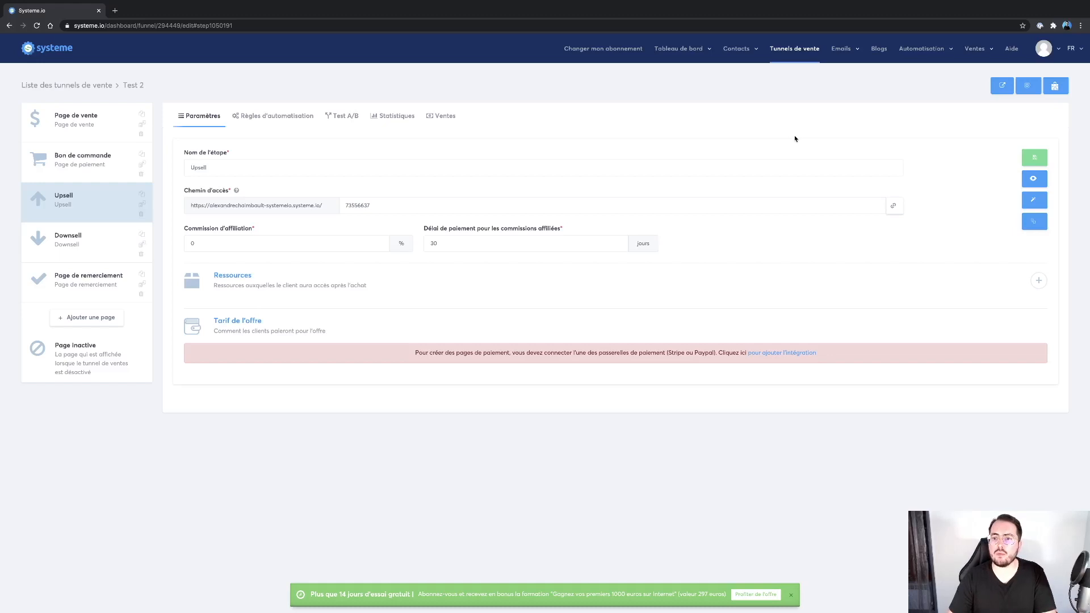
Step: Start a new newsletter and set its subject to "Attention ! Cette offre expire ce soir"
{"action": "mouse_move", "coordinate": [850, 56]}
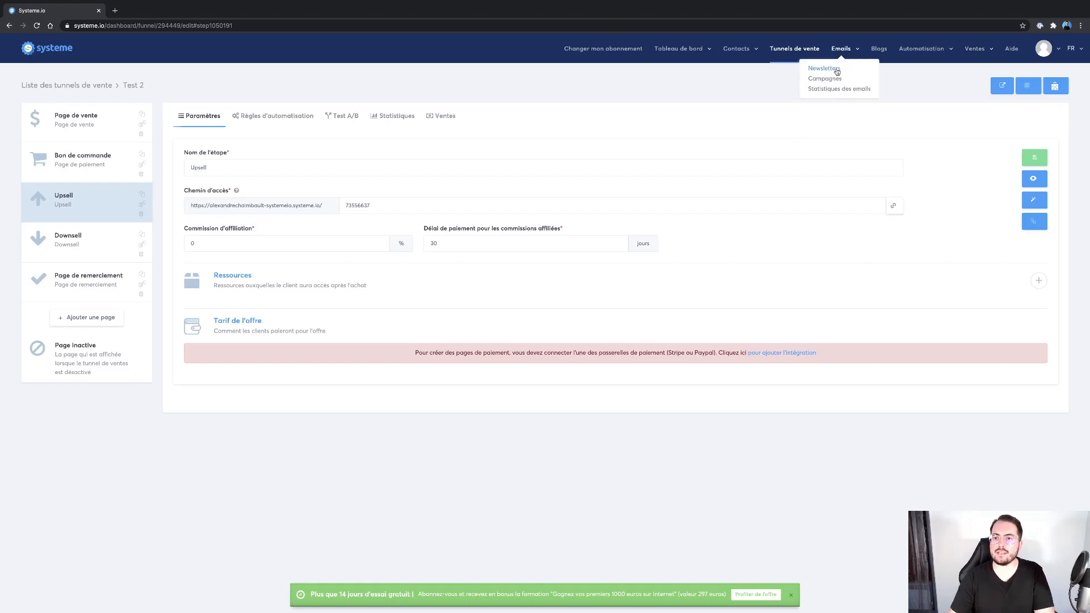
{"action": "left_click", "coordinate": [836, 71]}
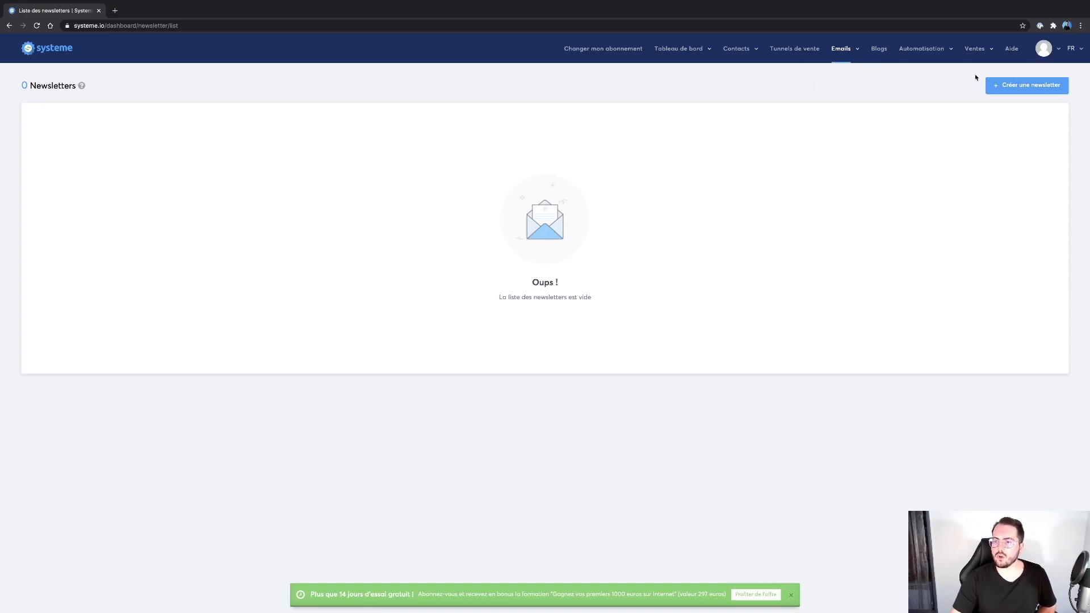
{"action": "left_click", "coordinate": [997, 87]}
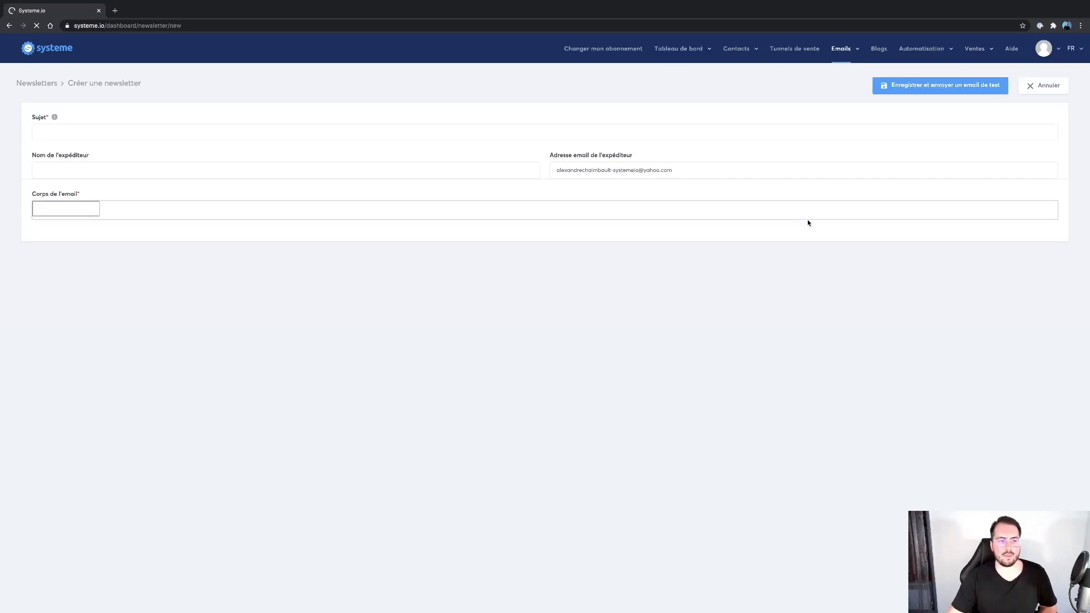
{"action": "left_click", "coordinate": [80, 130]}
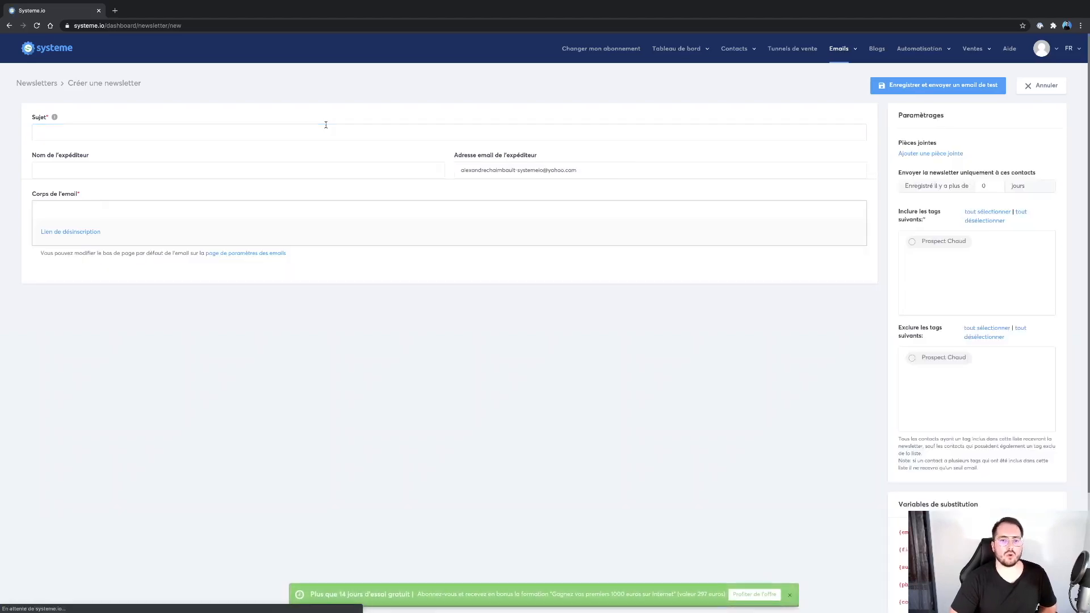
{"action": "left_click", "coordinate": [326, 125]}
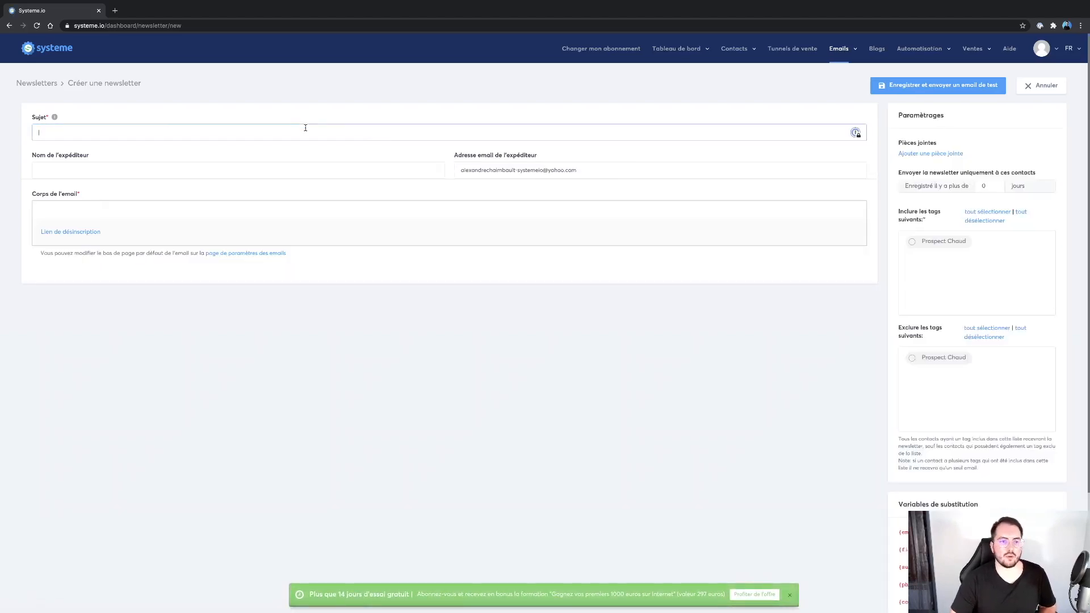
{"action": "type", "text": "Attent"}
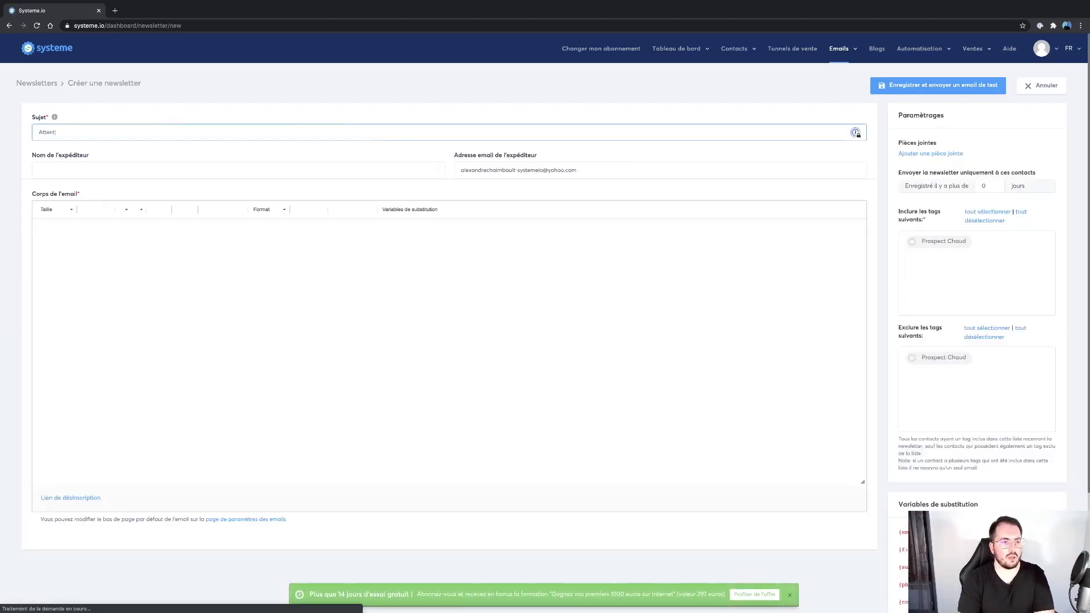
{"action": "type", "text": "ion ! Cette"}
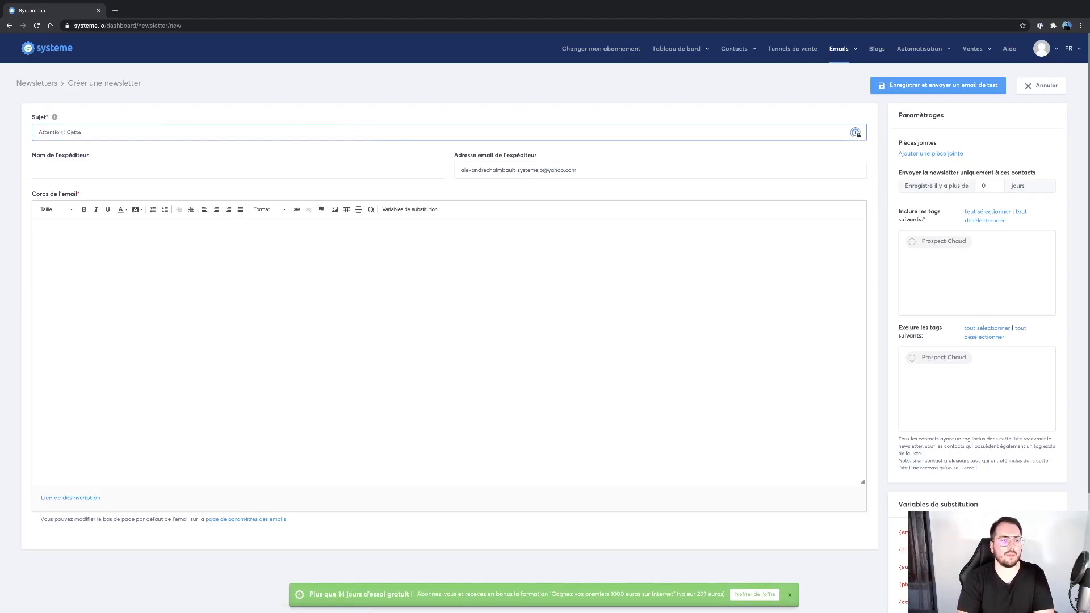
{"action": "type", "text": " offre expire ceso"}
{"action": "type", "text": " soir"}
{"action": "key", "text": "Tab"}
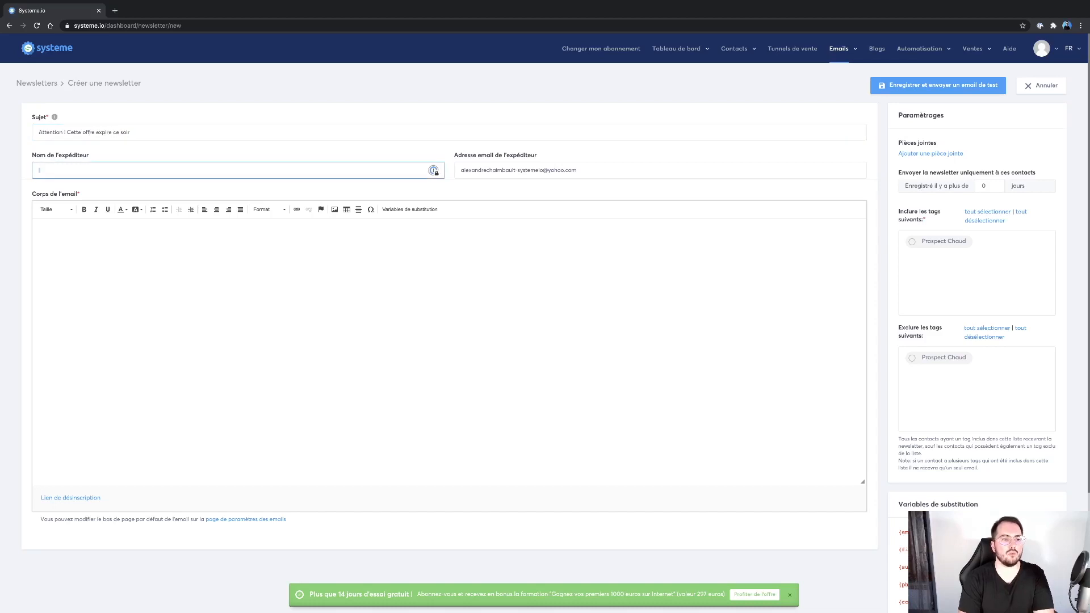
{"action": "left_click", "coordinate": [238, 185]}
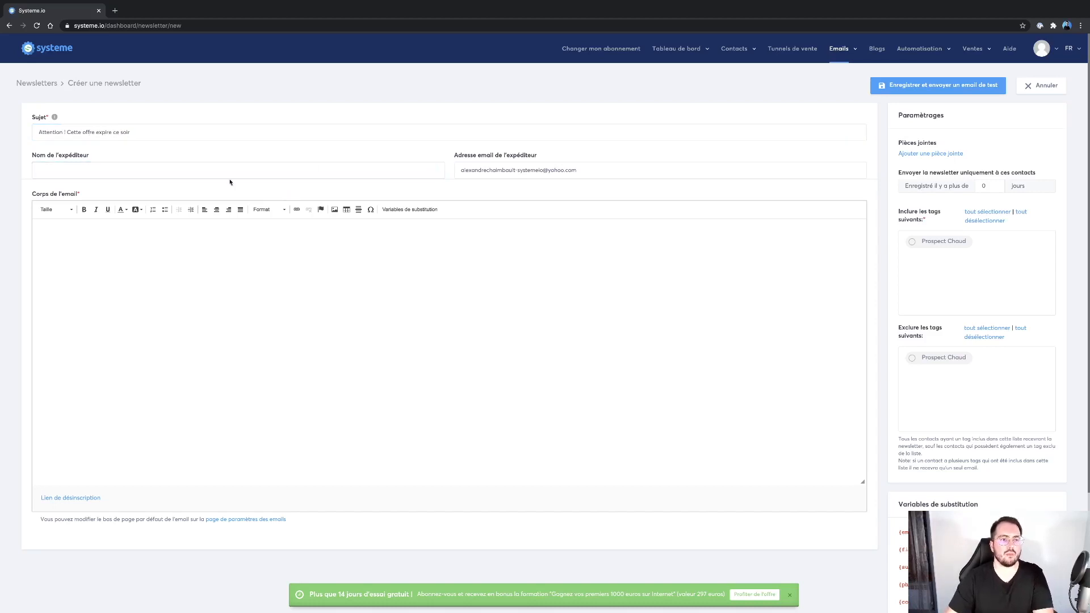
Step: Fill in the sender's first name and write the newsletter body "Bonsoir," followed by "Il reste moins de 2h pour profiter de l'offre exceptionnelle..."
{"action": "left_click", "coordinate": [211, 170]}
{"action": "type", "text": "Alexandre"}
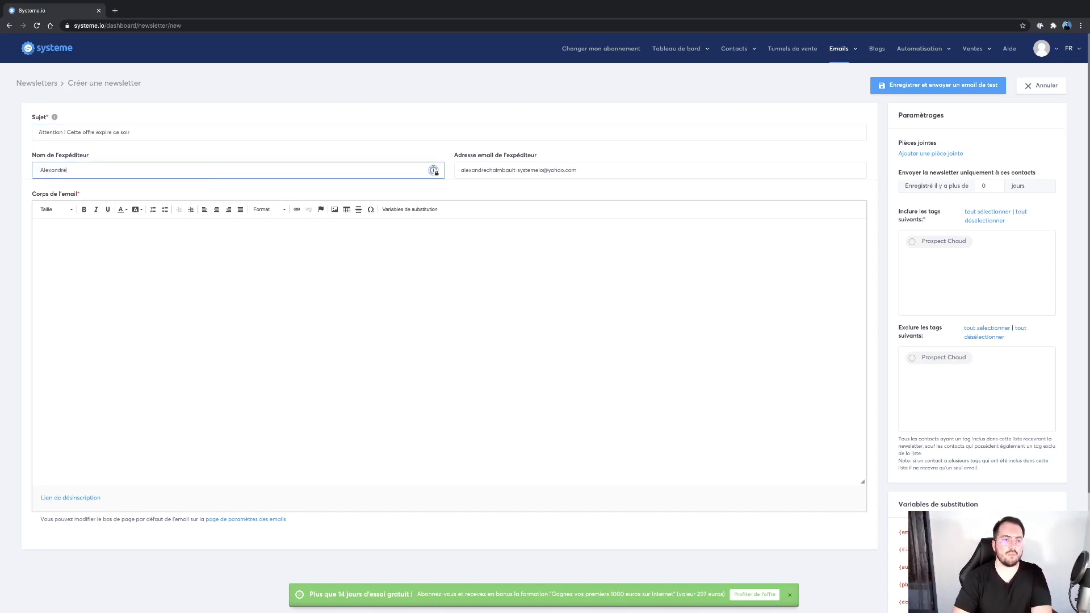
{"action": "left_click", "coordinate": [295, 391]}
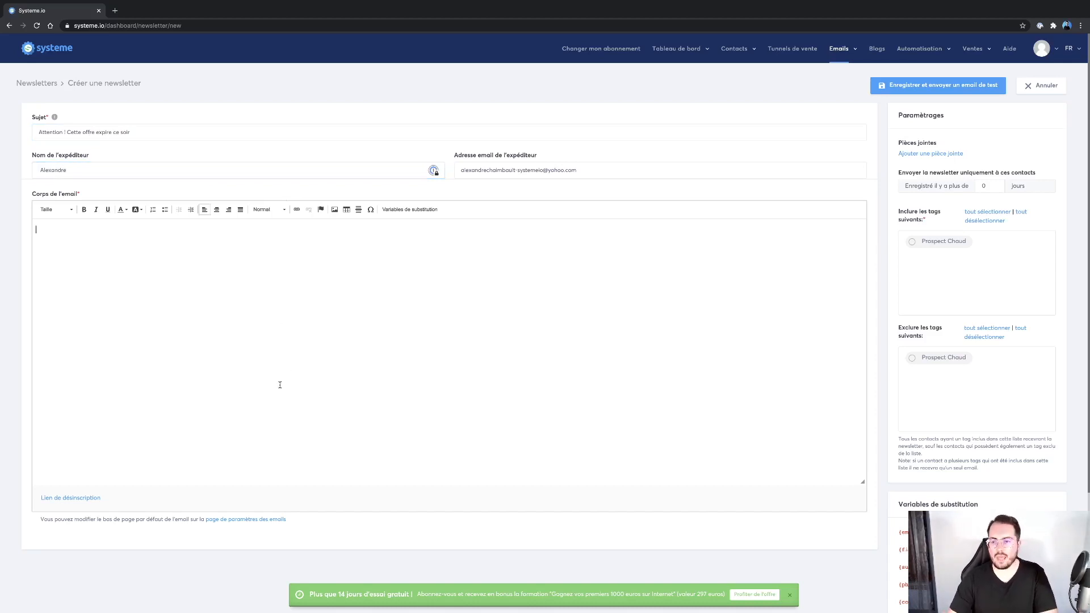
{"action": "type", "text": "Bonsoir, "}
{"action": "type", "text": "Il re"}
{"action": "type", "text": "moin"}
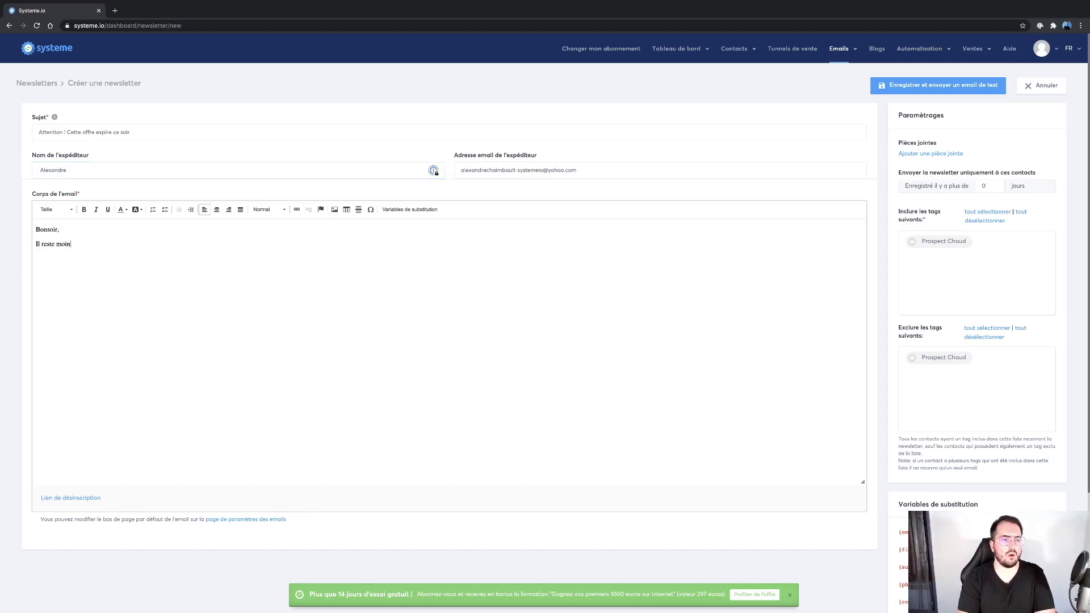
{"action": "type", "text": "s de 2h "}
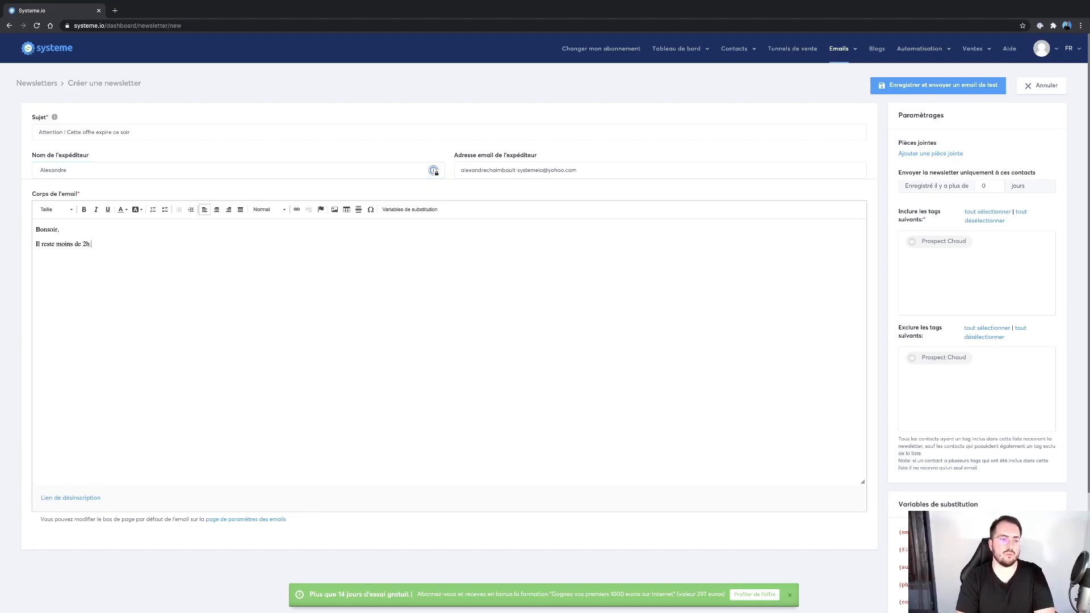
{"action": "type", "text": "pour profiter d"}
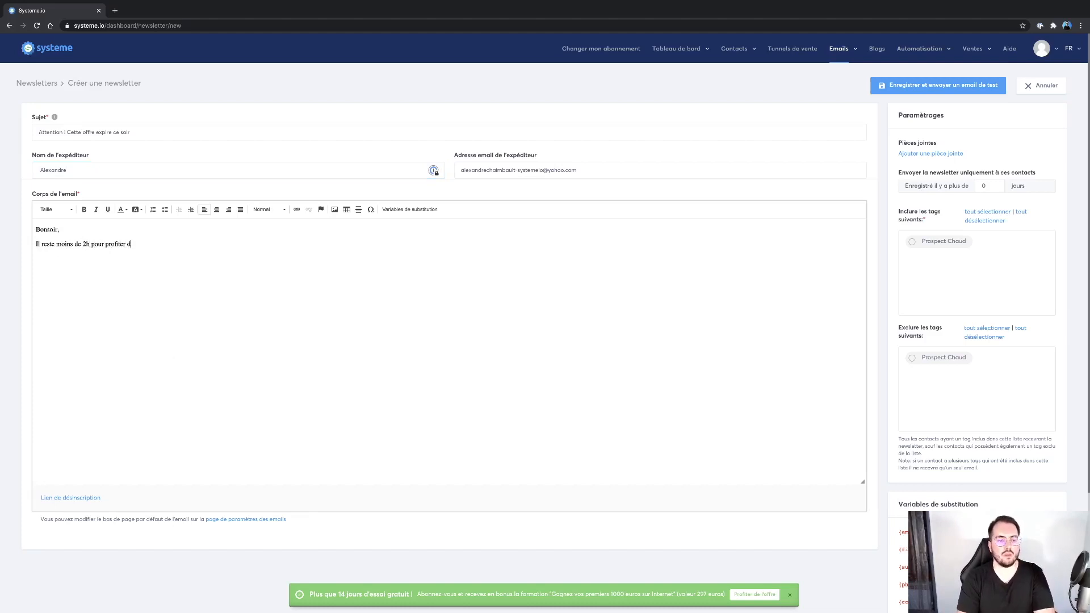
{"action": "type", "text": "e l'offre exce"}
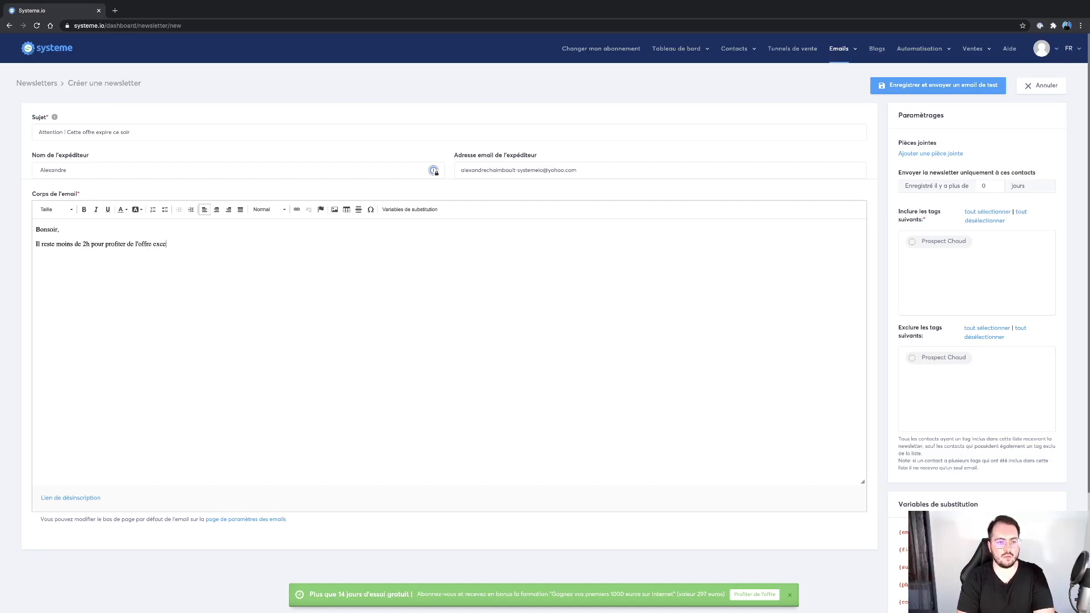
{"action": "type", "text": "ptionnelle"}
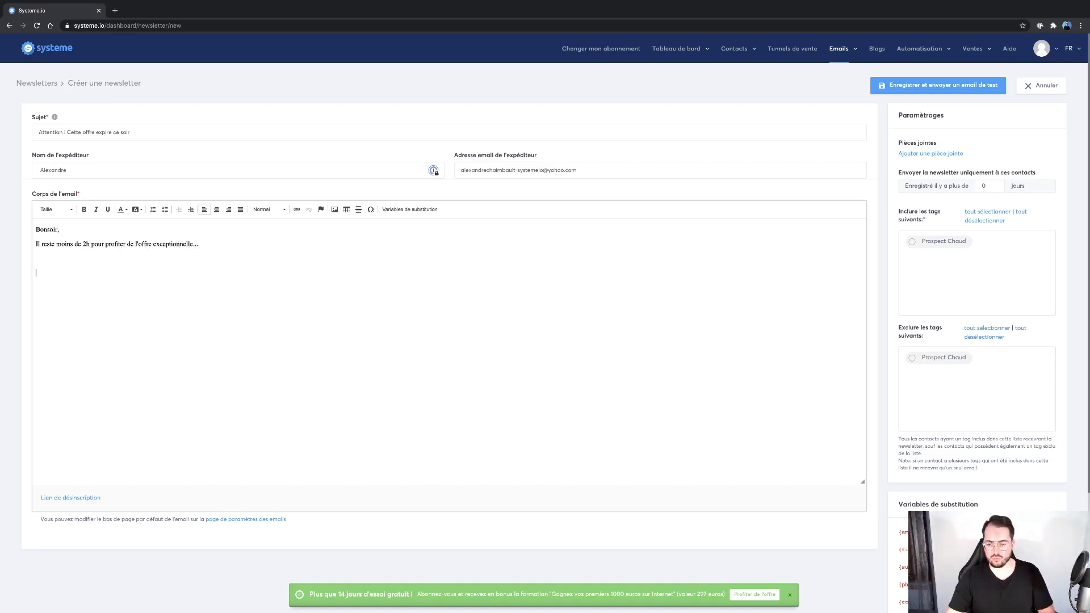
{"action": "type", "text": "..."}
{"action": "key", "text": "Return"}
{"action": "key", "text": "Return"}
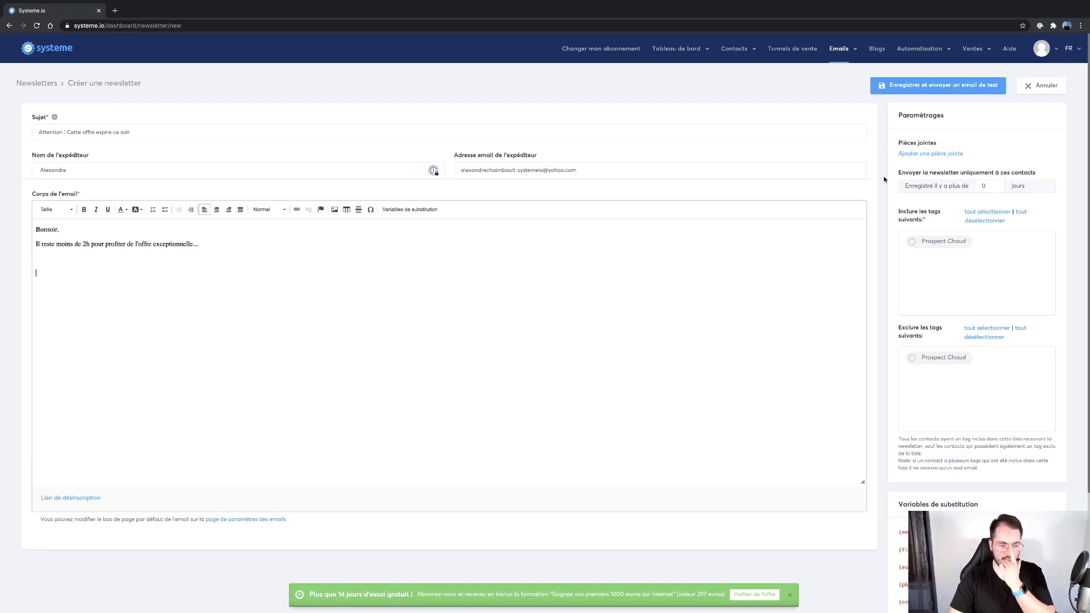
Step: Add an attachment slot to the newsletter without choosing a file
{"action": "left_click", "coordinate": [948, 153]}
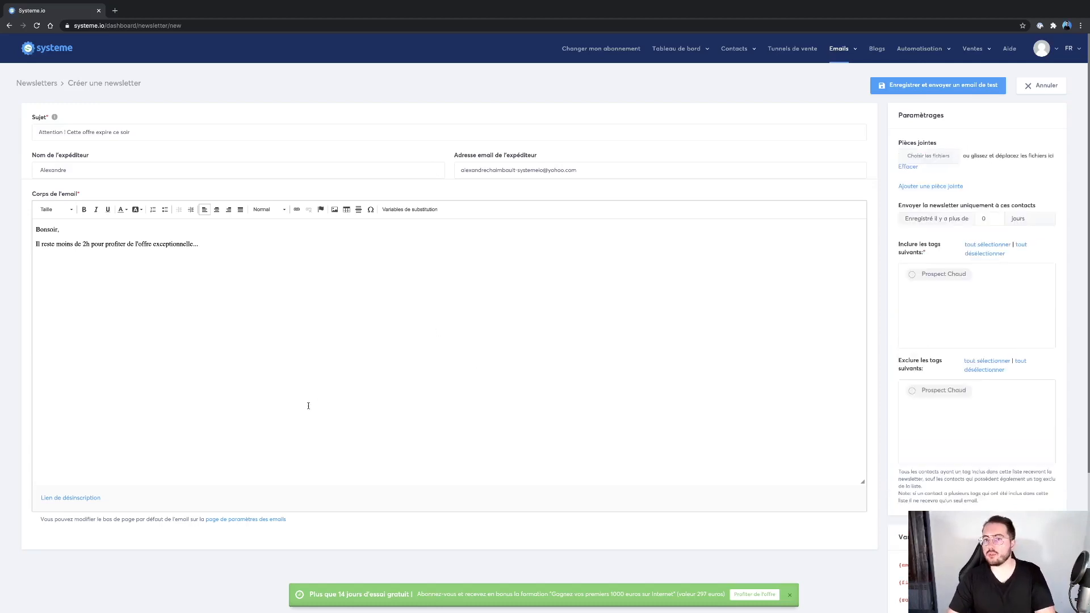
{"action": "left_click", "coordinate": [181, 342]}
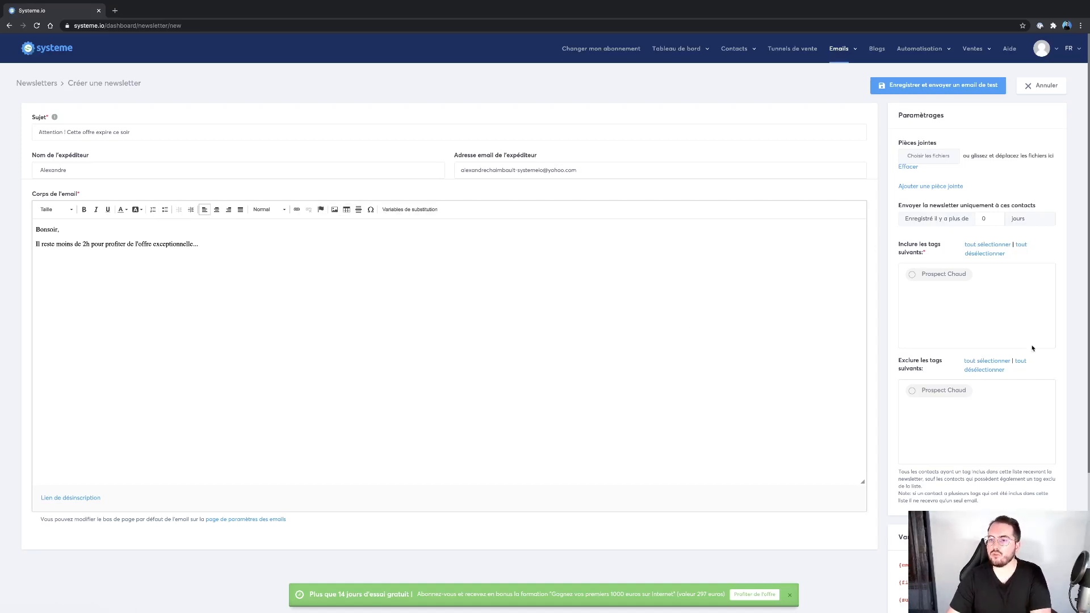
{"action": "scroll", "coordinate": [987, 277], "scroll_direction": "down", "scroll_amount": 1}
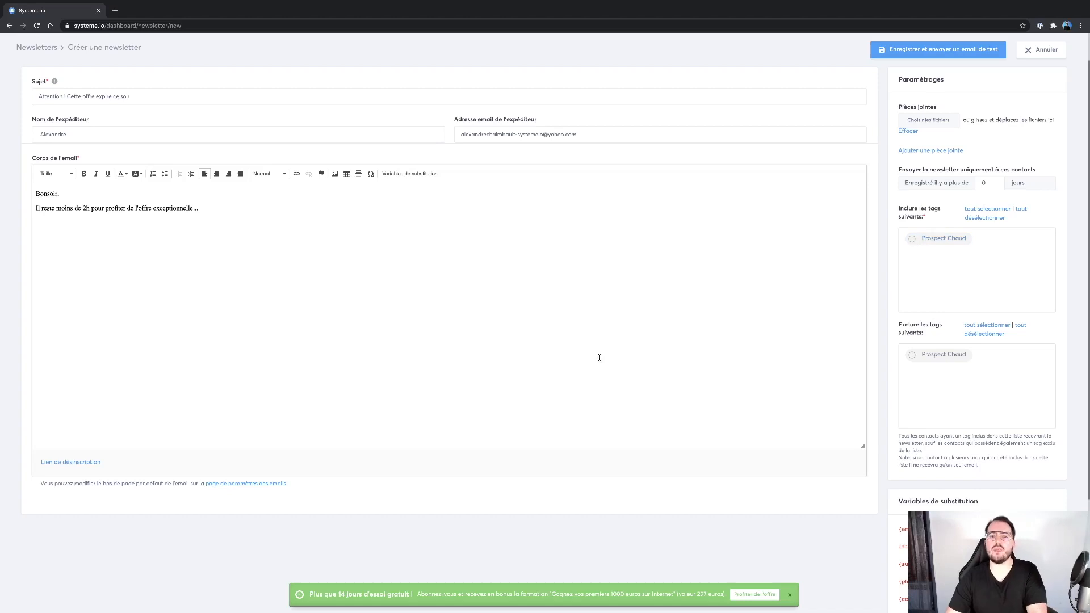
{"action": "scroll", "coordinate": [599, 358], "scroll_direction": "up", "scroll_amount": 1}
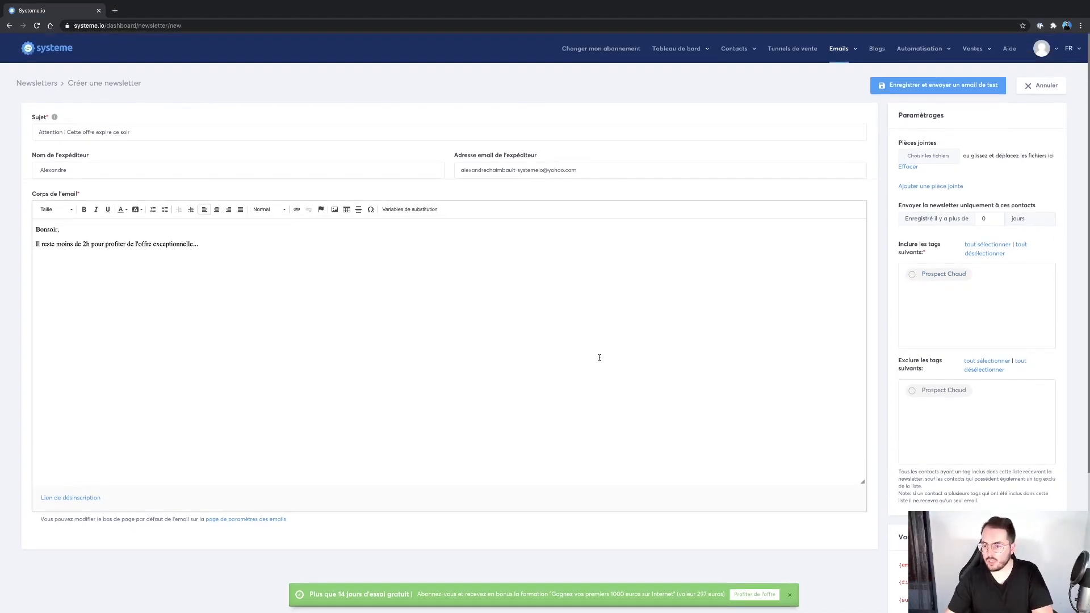
Step: Copy the {first_name} substitution variable and paste it after "Bonsoir" in the newsletter greeting
{"action": "scroll", "coordinate": [920, 393], "scroll_direction": "down", "scroll_amount": 2}
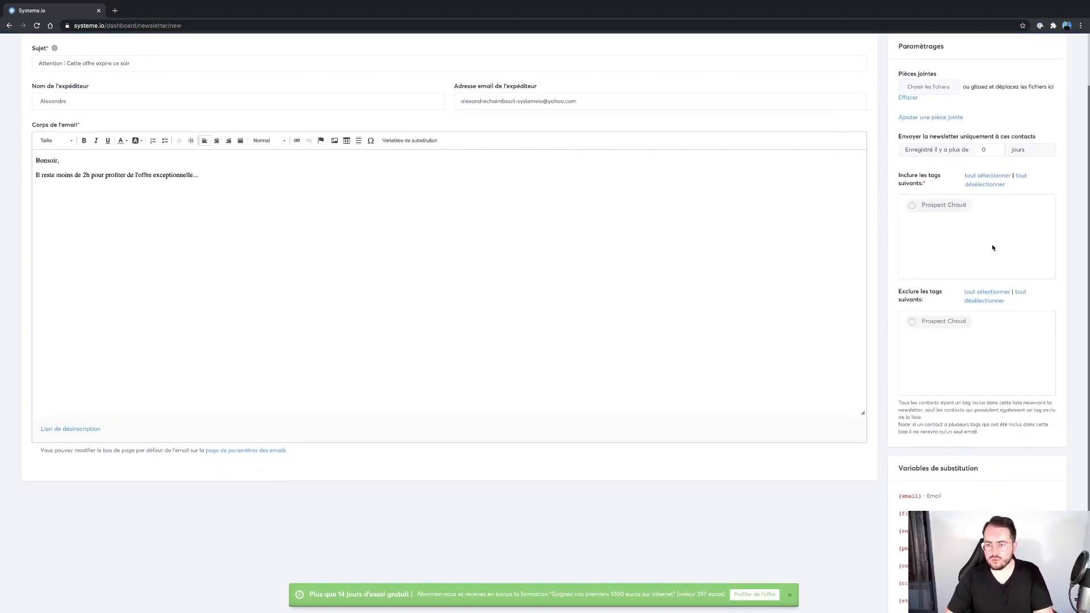
{"action": "scroll", "coordinate": [993, 247], "scroll_direction": "up", "scroll_amount": 2}
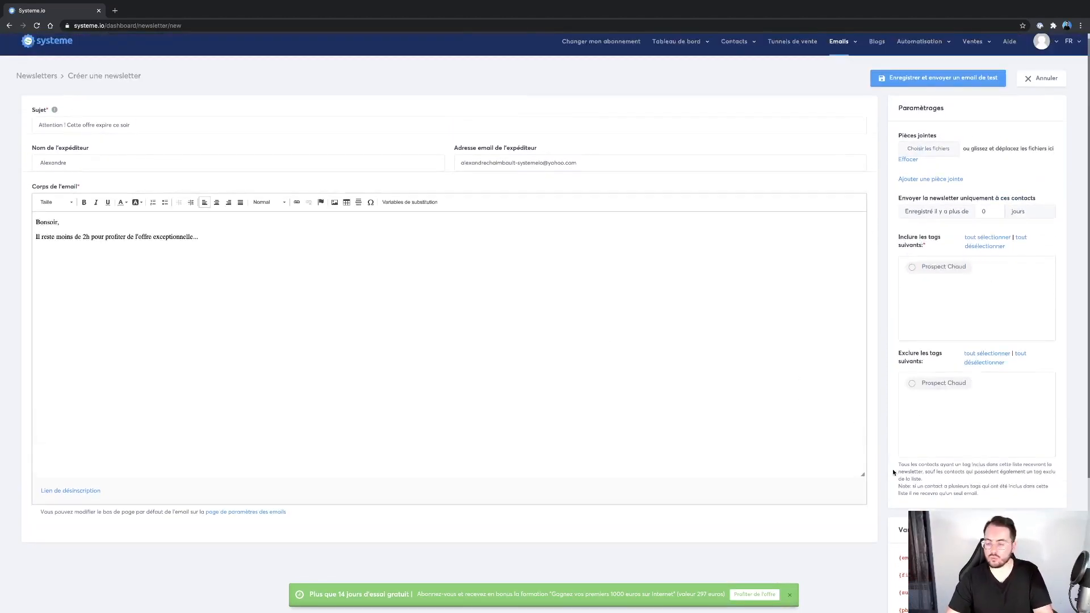
{"action": "scroll", "coordinate": [992, 248], "scroll_direction": "down", "scroll_amount": 3}
{"action": "left_click_drag", "start_coordinate": [938, 490], "coordinate": [890, 494]}
{"action": "key", "text": "ctrl+c"}
{"action": "scroll", "coordinate": [168, 309], "scroll_direction": "up", "scroll_amount": 3}
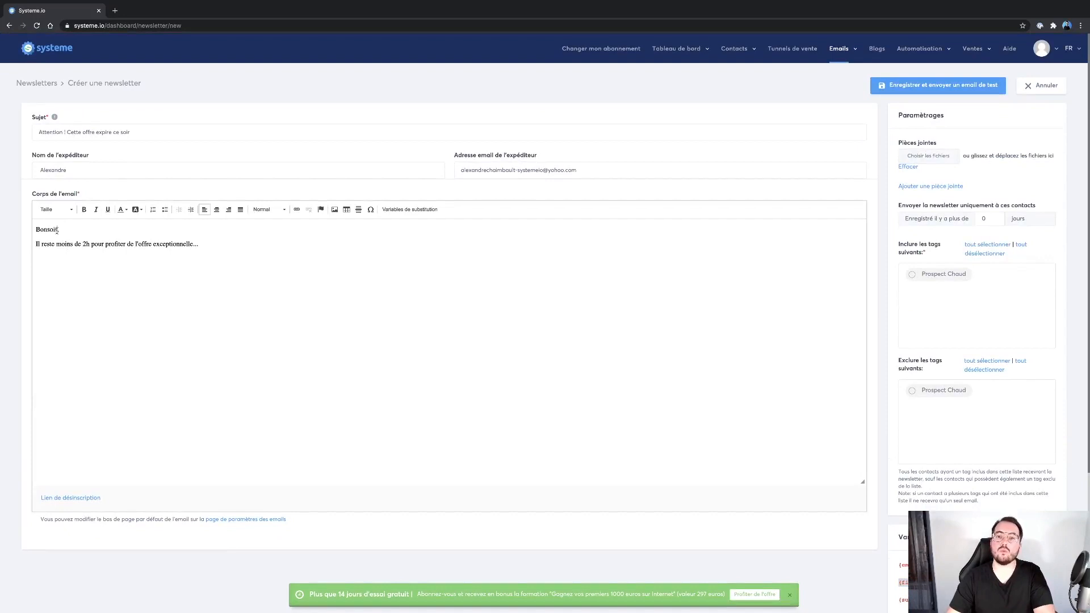
{"action": "key", "text": "ctrl+v"}
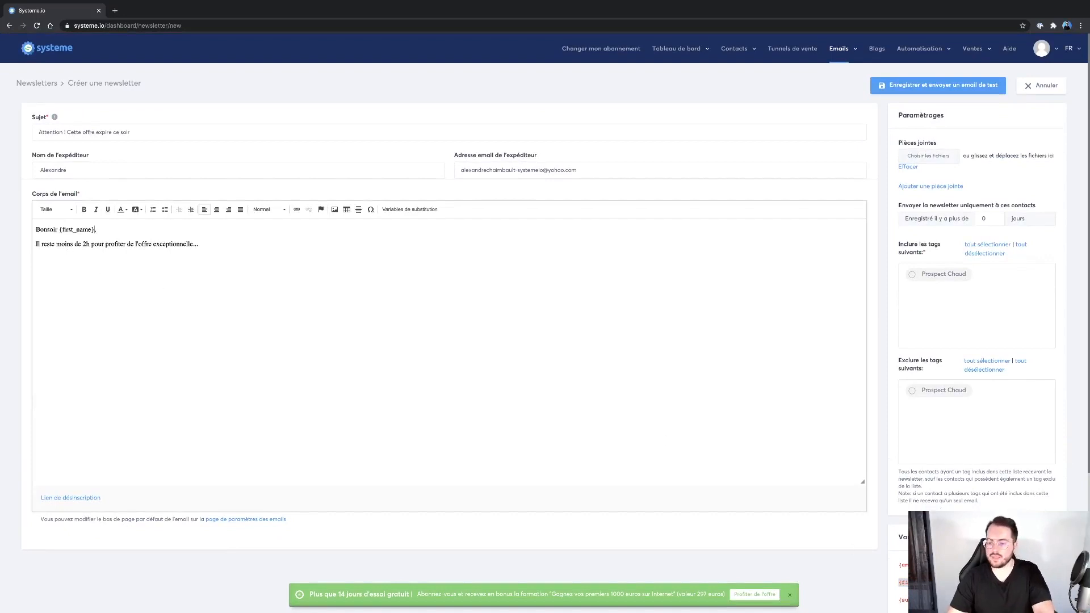
{"action": "scroll", "coordinate": [903, 525], "scroll_direction": "down", "scroll_amount": 2}
{"action": "scroll", "coordinate": [937, 498], "scroll_direction": "up", "scroll_amount": 2}
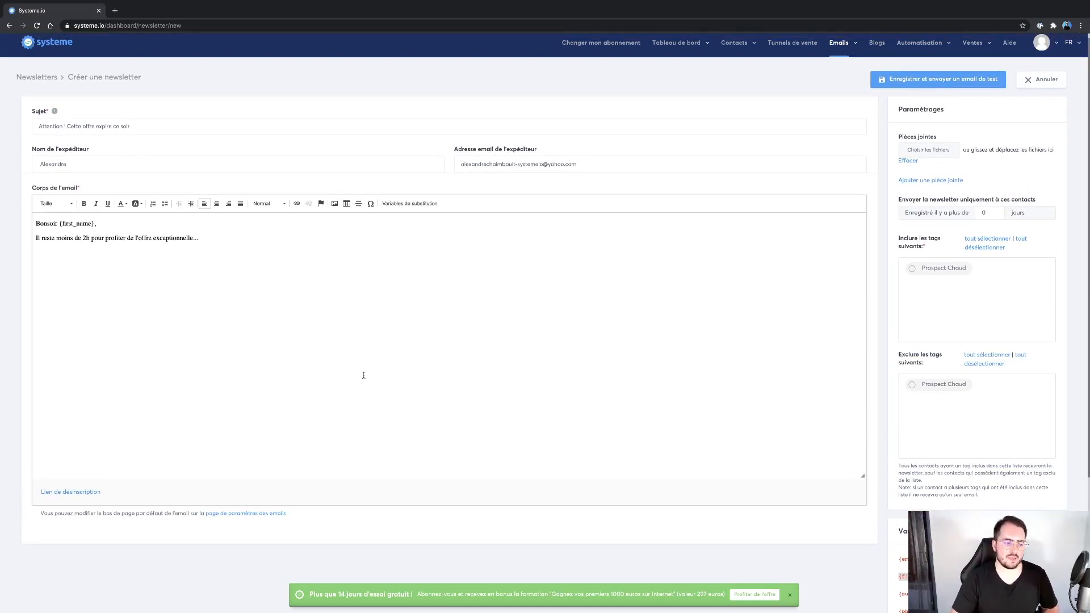
{"action": "scroll", "coordinate": [364, 375], "scroll_direction": "down", "scroll_amount": 3}
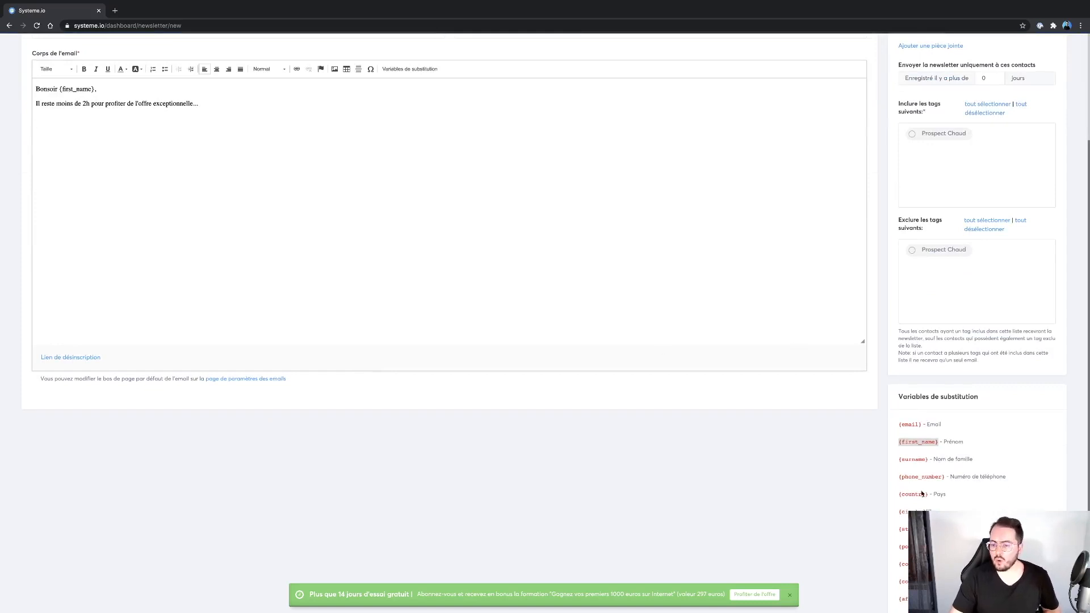
{"action": "scroll", "coordinate": [922, 484], "scroll_direction": "down", "scroll_amount": 1}
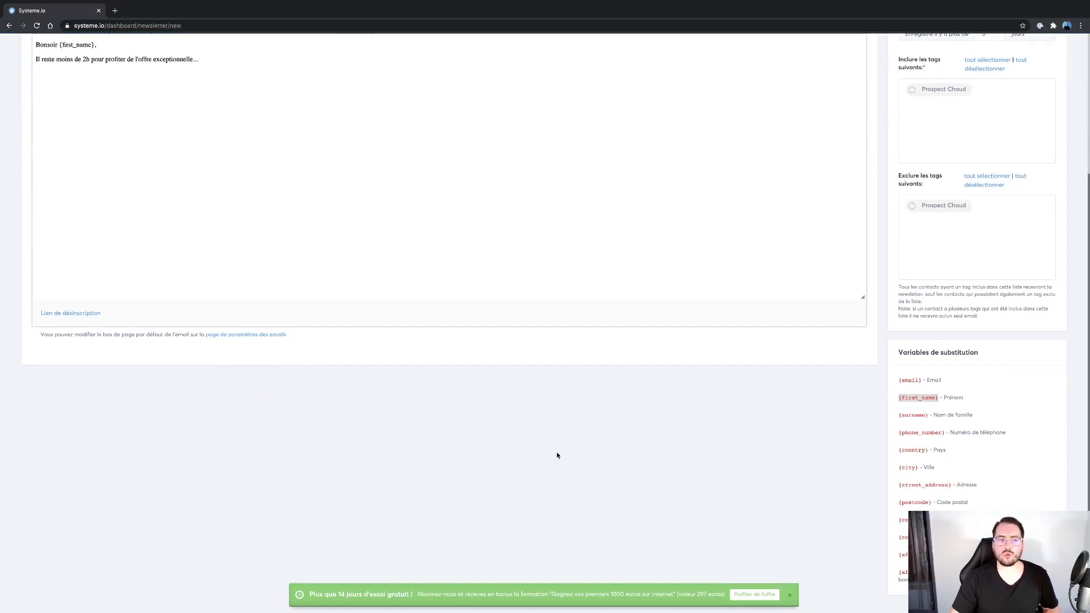
{"action": "scroll", "coordinate": [557, 455], "scroll_direction": "up", "scroll_amount": 4}
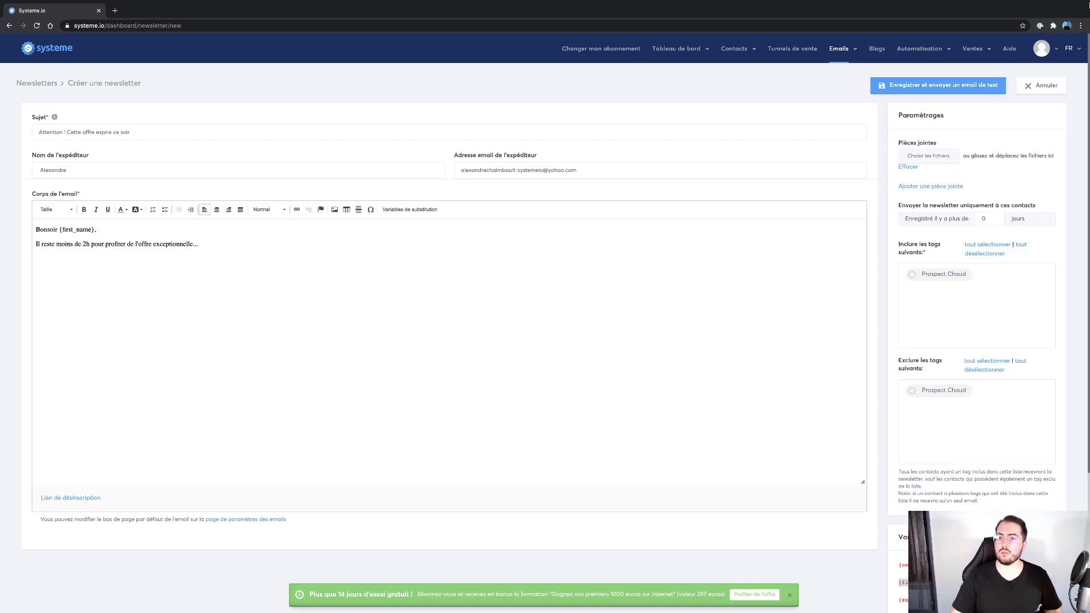
Step: Go to the email campaigns and create a campaign named "Campagne 1" with no description
{"action": "mouse_move", "coordinate": [831, 76]}
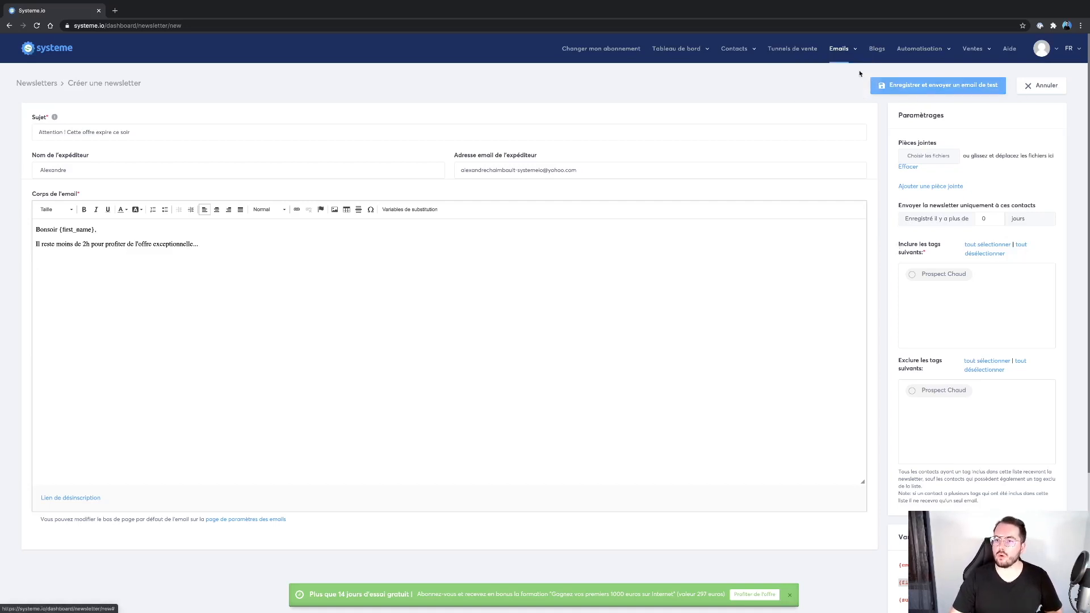
{"action": "mouse_move", "coordinate": [842, 50]}
{"action": "left_click", "coordinate": [834, 83]}
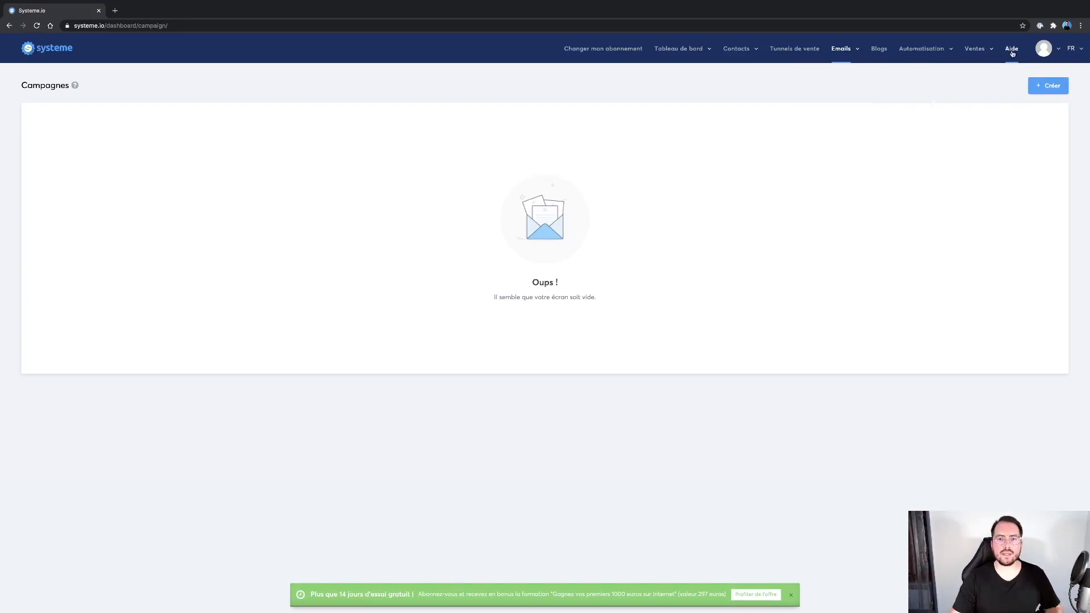
{"action": "left_click", "coordinate": [1047, 86]}
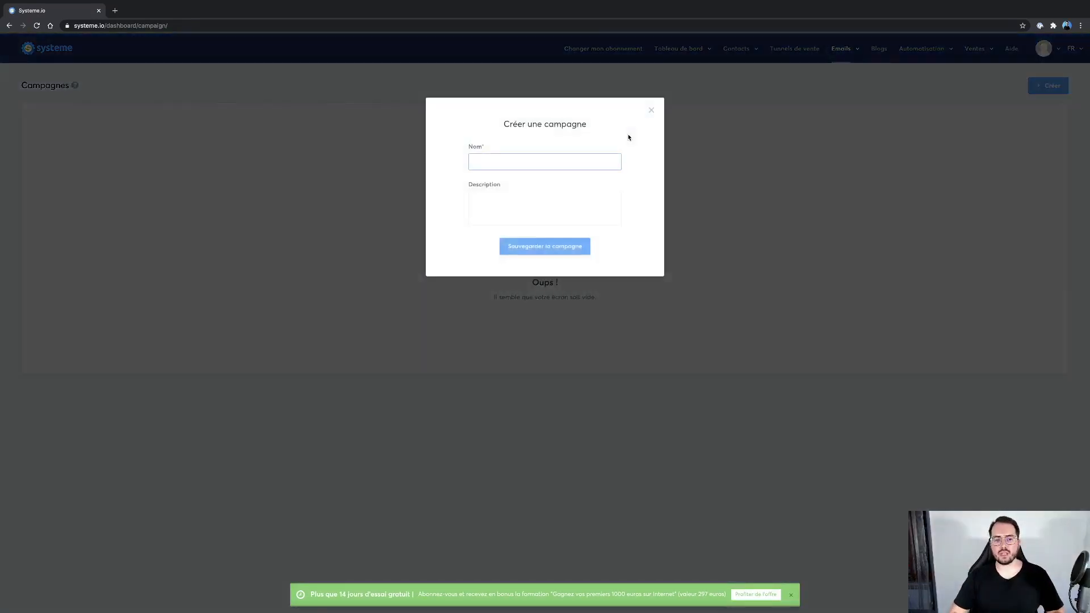
{"action": "type", "text": "Colpagne 1"}
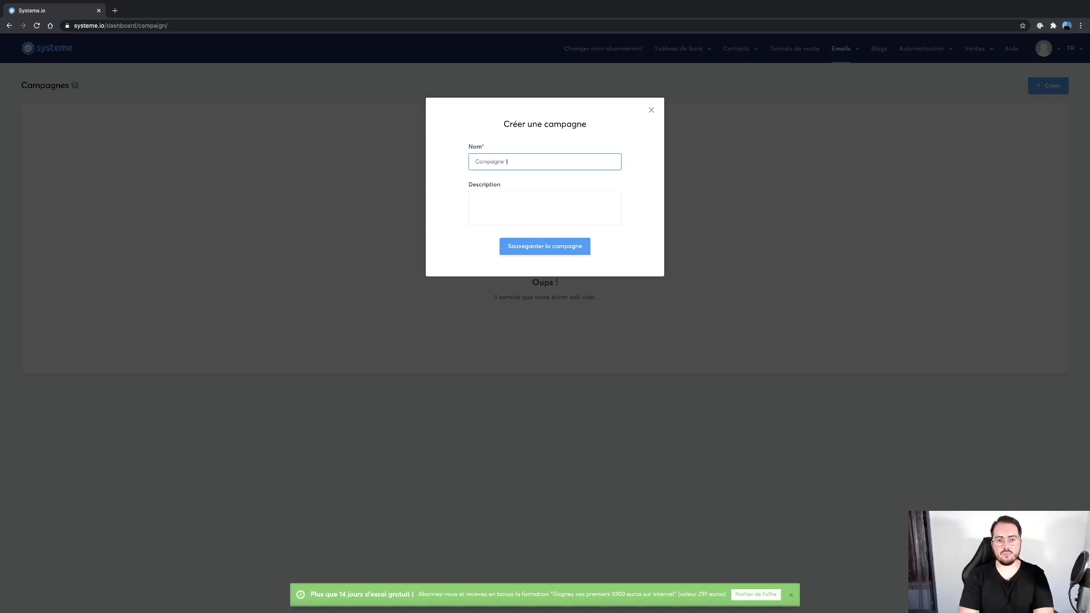
{"action": "key", "text": "Tab"}
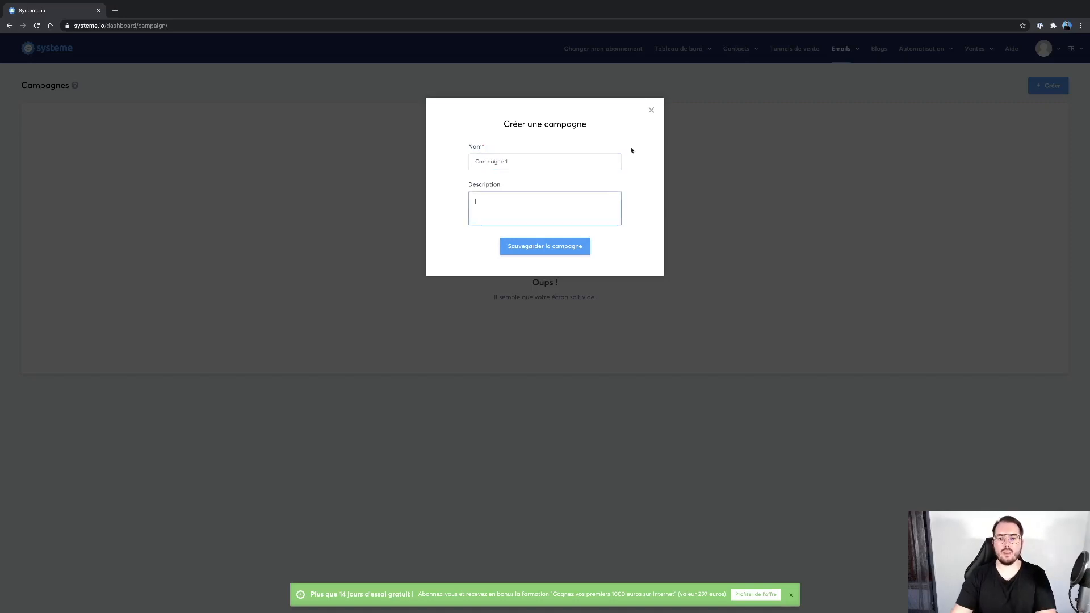
{"action": "left_click", "coordinate": [570, 241]}
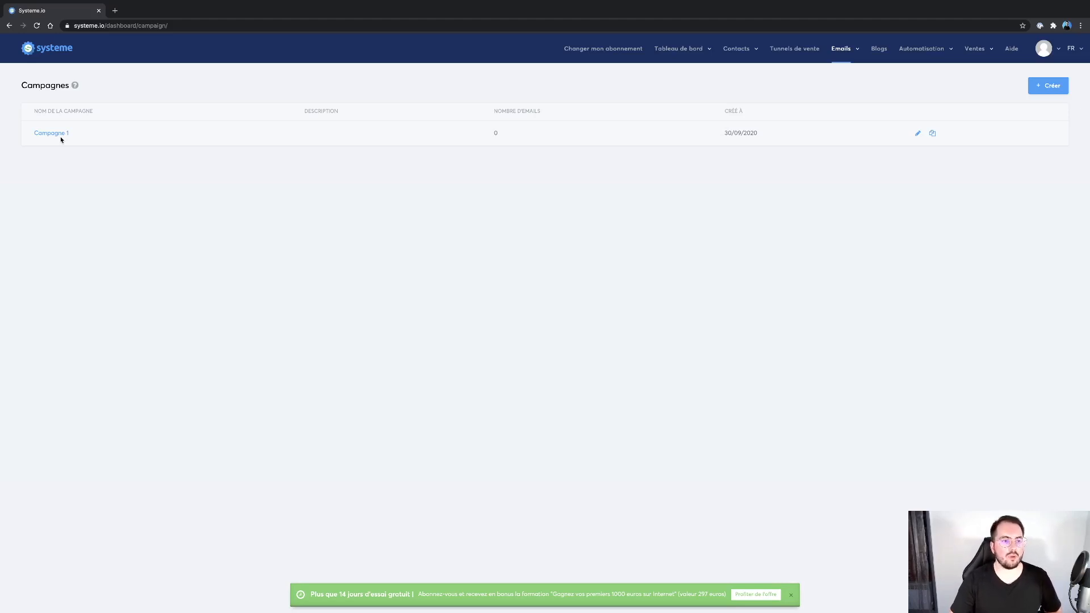
Step: Start a new email step in Campagne 1 with the subject "Votre téléchargement est prêt"
{"action": "left_click", "coordinate": [58, 135]}
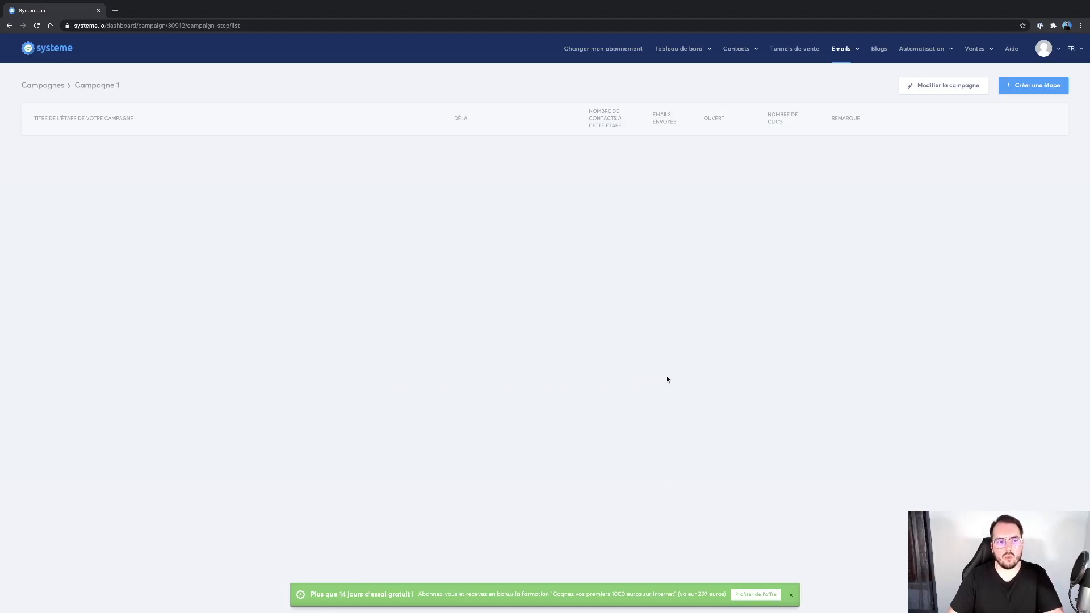
{"action": "left_click", "coordinate": [1031, 86]}
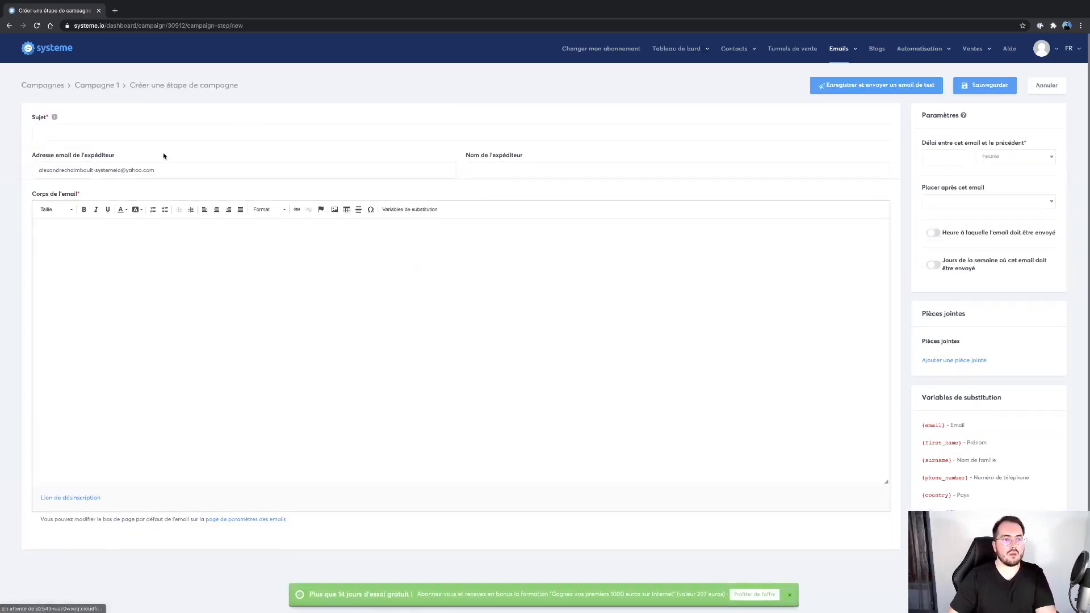
{"action": "left_click", "coordinate": [147, 132]}
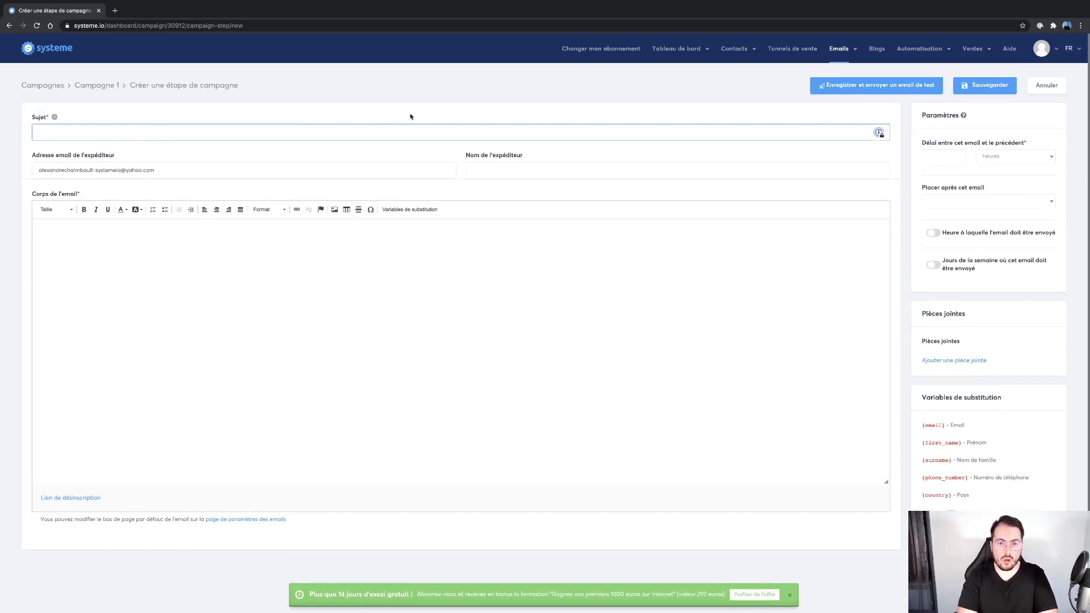
{"action": "type", "text": "M"}
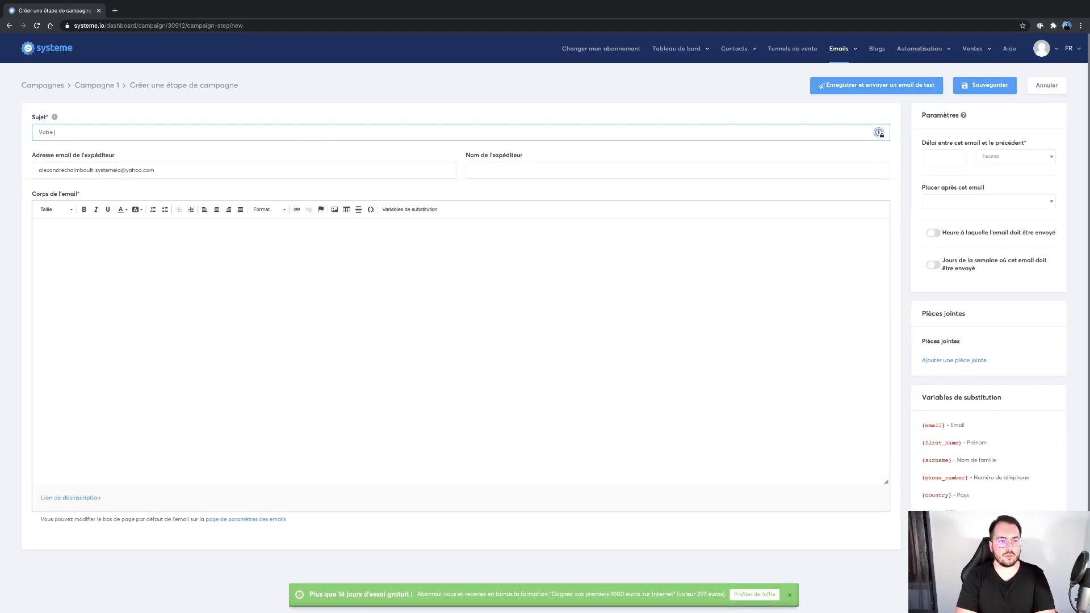
{"action": "type", "text": "otre téléchargement est prêt"}
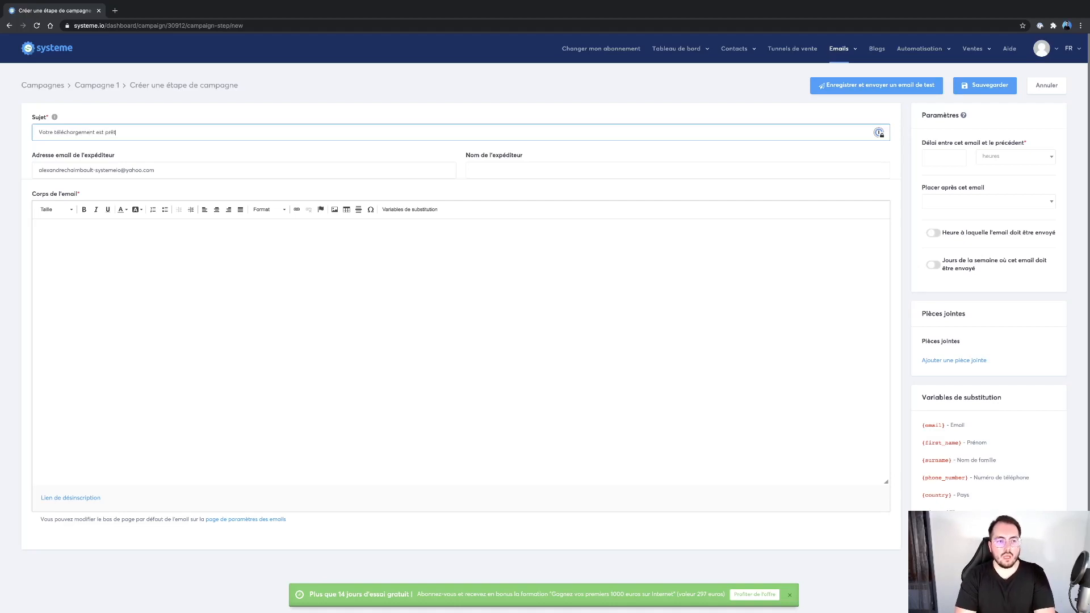
{"action": "key", "text": "Tab"}
{"action": "key", "text": "Tab"}
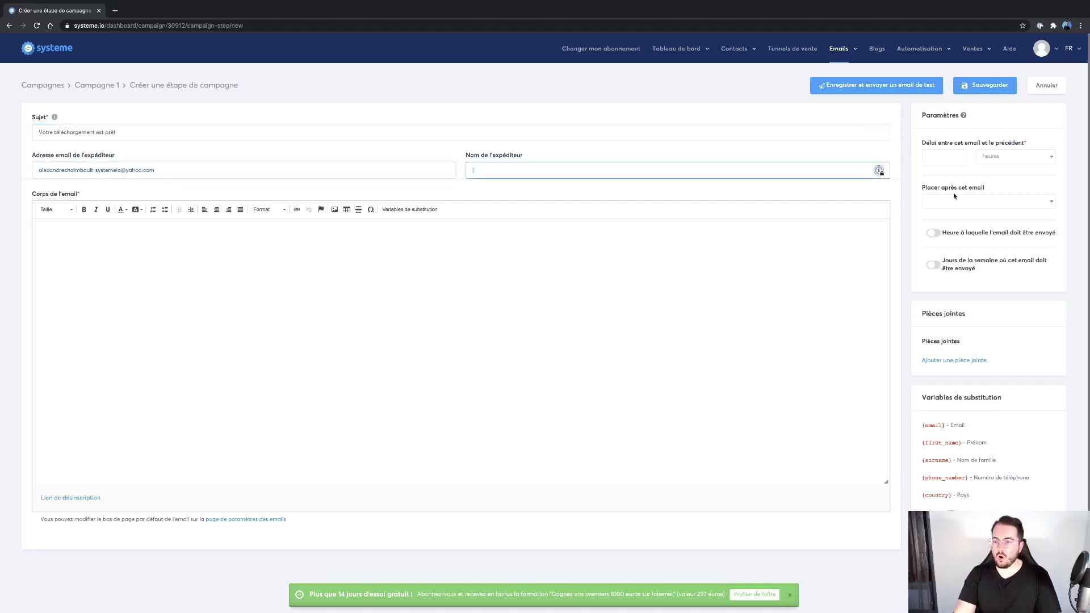
Step: Write the campaign email body "Merci de ton inscription" and, after a blank line, "Voici ci-joint l'ebook...."
{"action": "left_click", "coordinate": [316, 237]}
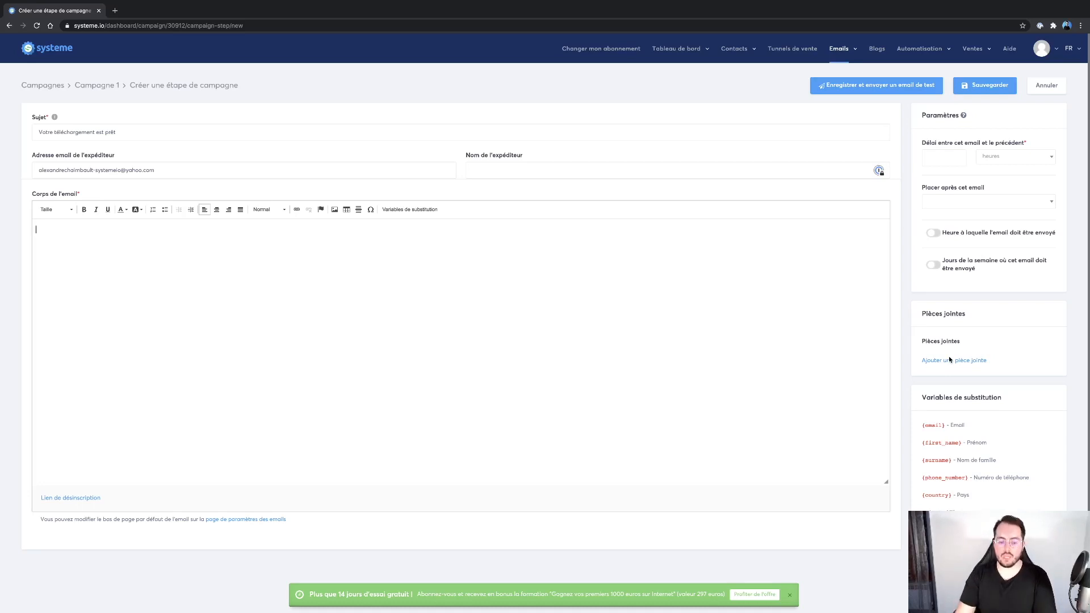
{"action": "type", "text": "Merci de to"}
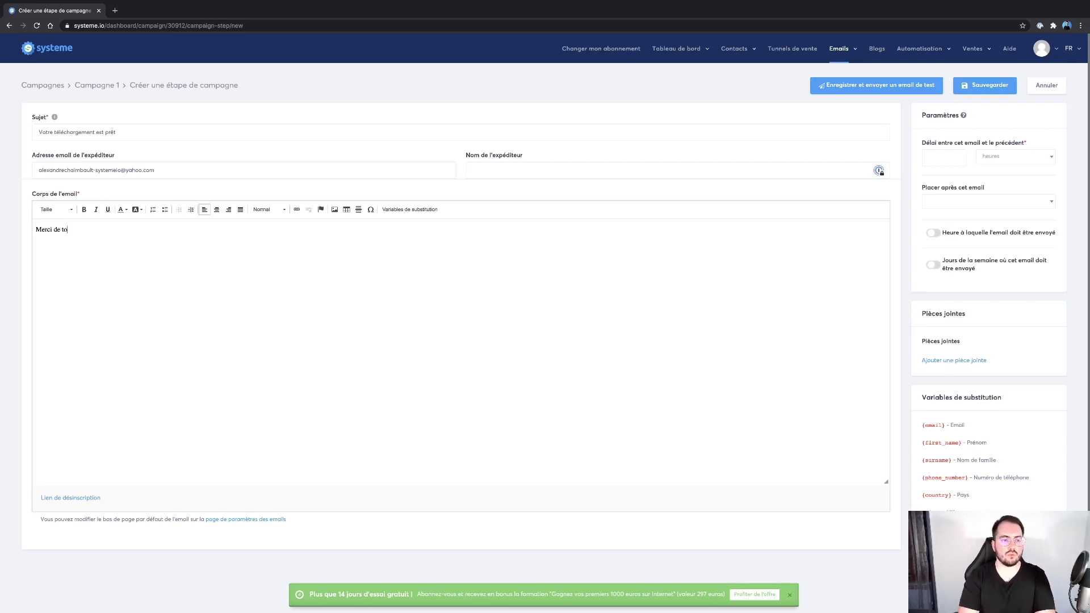
{"action": "type", "text": "n inscription"}
{"action": "key", "text": "Return"}
{"action": "key", "text": "Return"}
{"action": "type", "text": "Voici ci-joint l'ebook...."}
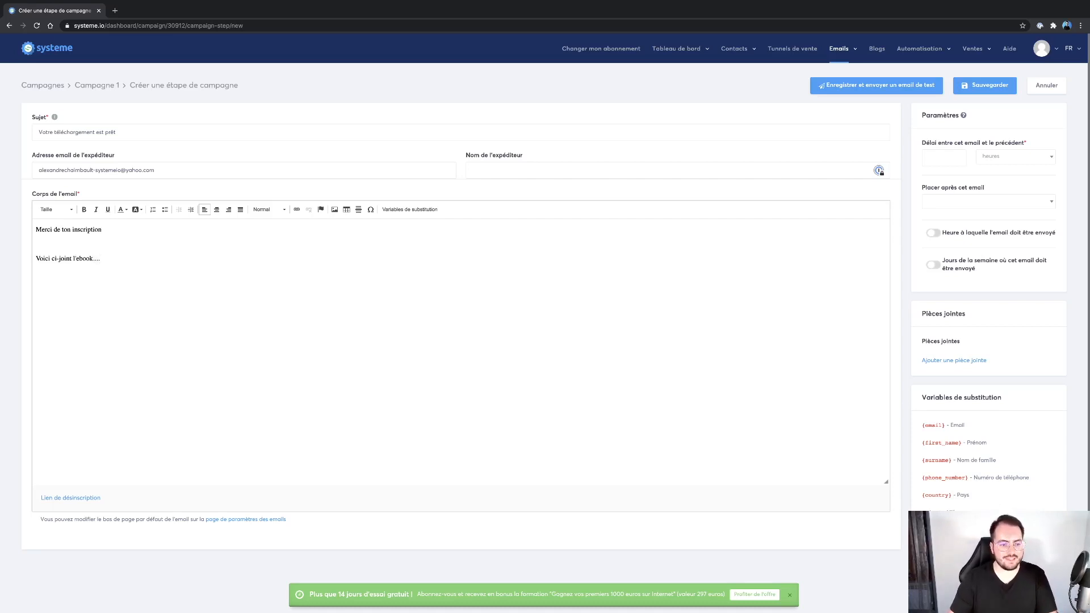
Step: Set the delay between this email and the previous one to 0 hours and try to save the campaign step
{"action": "scroll", "coordinate": [901, 457], "scroll_direction": "down", "scroll_amount": 1}
{"action": "scroll", "coordinate": [901, 458], "scroll_direction": "up", "scroll_amount": 1}
{"action": "left_click", "coordinate": [985, 85]}
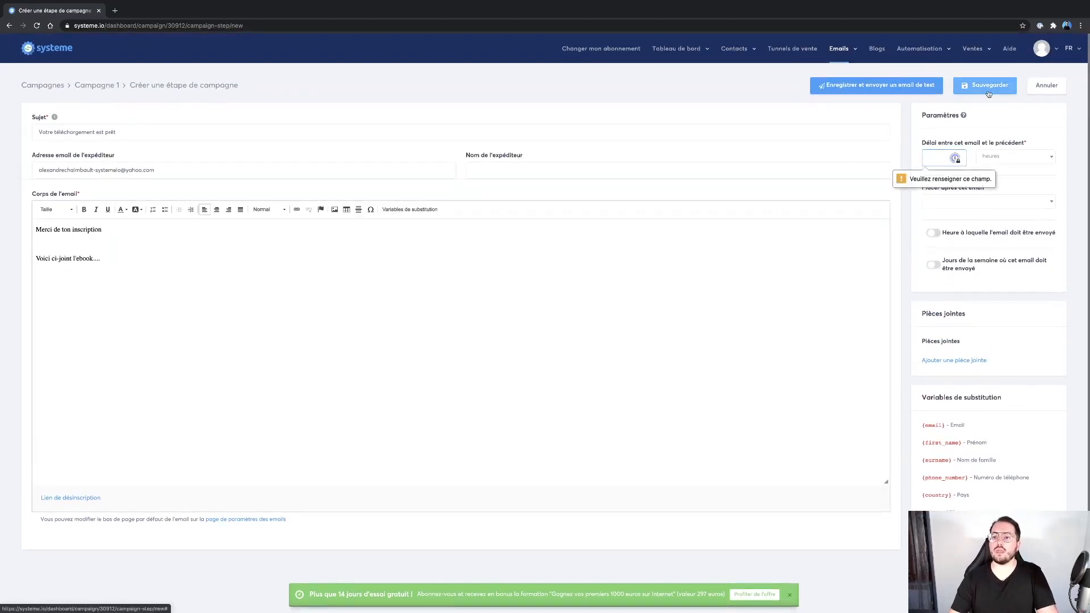
{"action": "left_click", "coordinate": [1057, 140]}
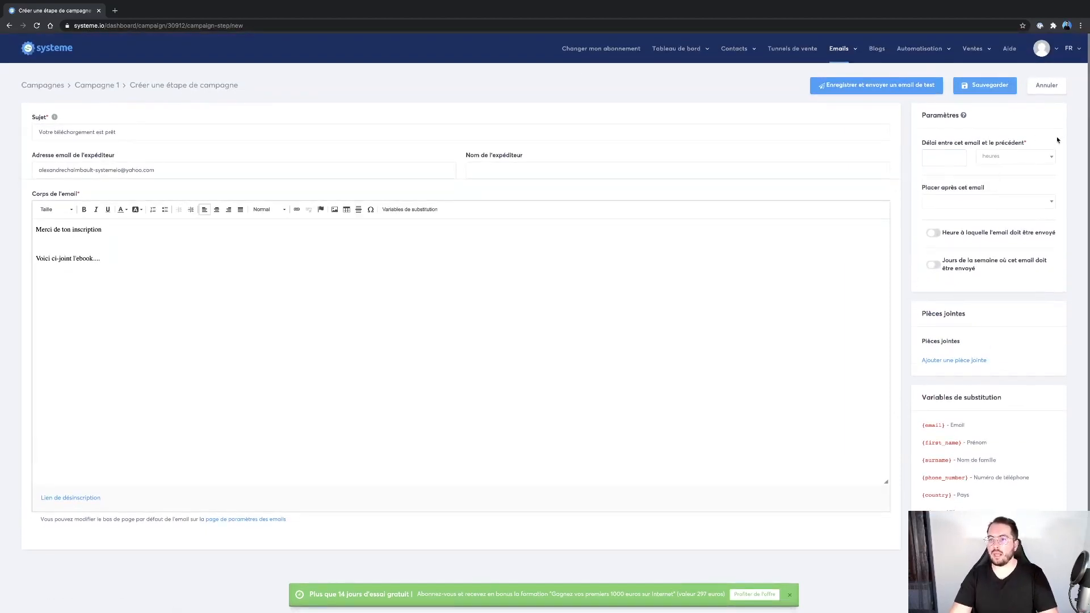
{"action": "left_click", "coordinate": [1010, 161]}
{"action": "left_click", "coordinate": [1009, 159]}
{"action": "left_click", "coordinate": [955, 158]}
{"action": "type", "text": "0"}
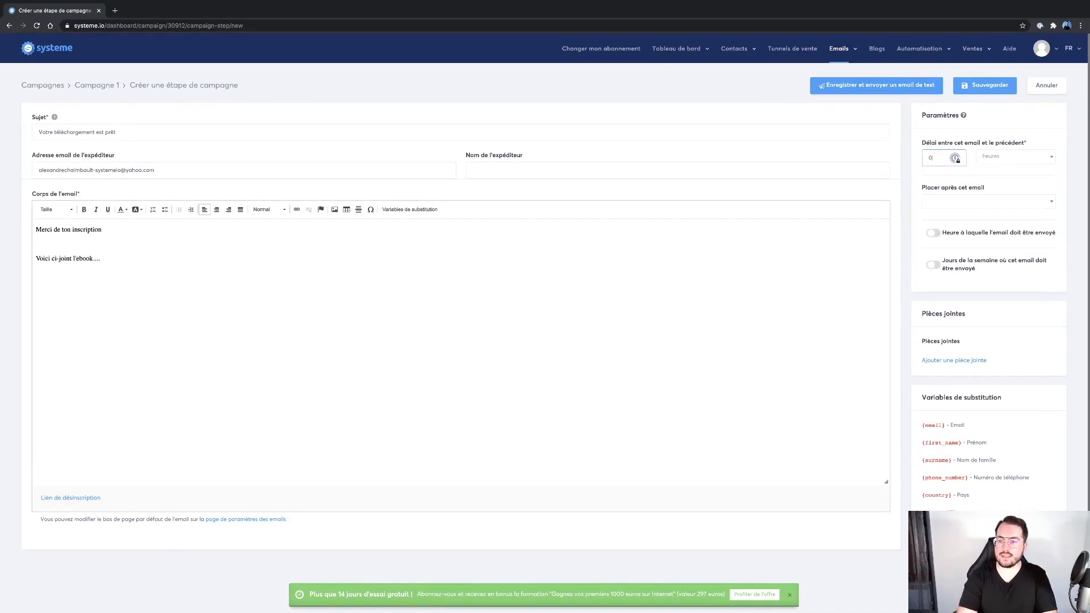
{"action": "left_click", "coordinate": [1040, 178]}
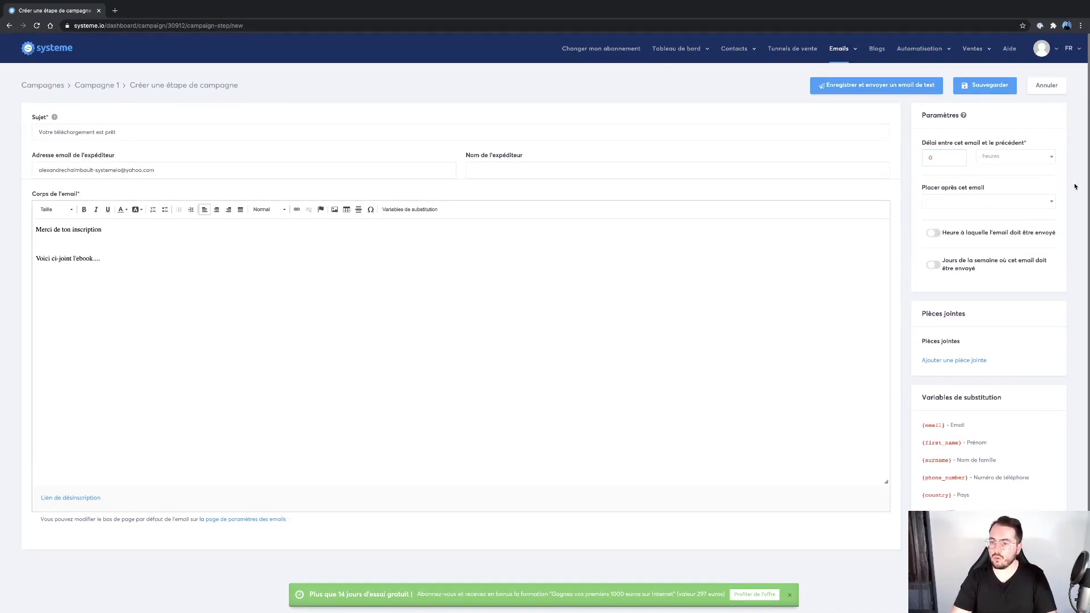
{"action": "left_click", "coordinate": [1005, 86]}
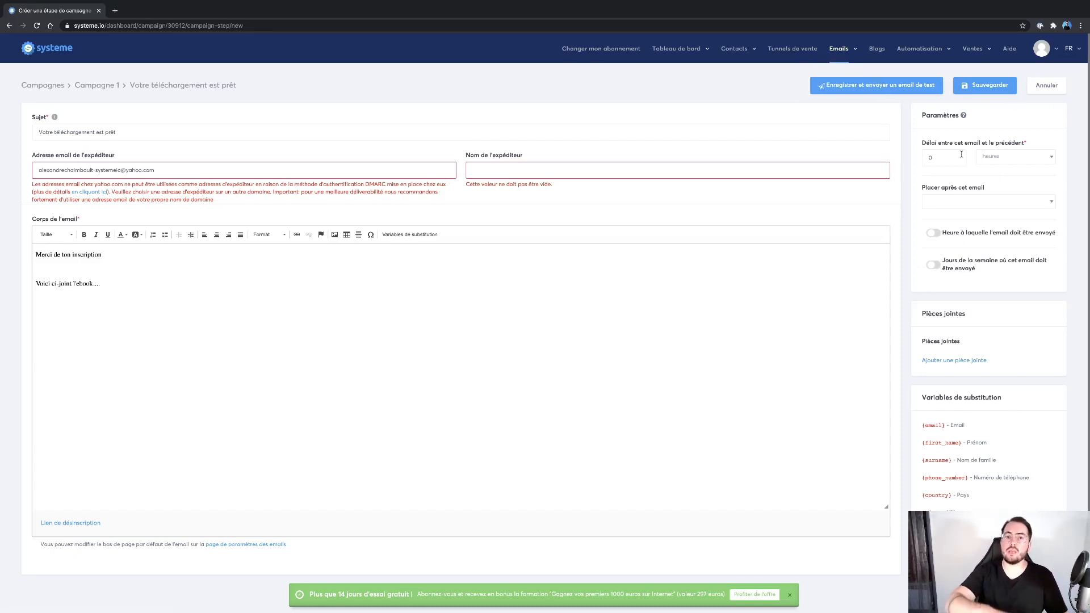
Step: Change the unit of the delay since the previous email to days
{"action": "left_click", "coordinate": [982, 158]}
{"action": "left_click", "coordinate": [990, 184]}
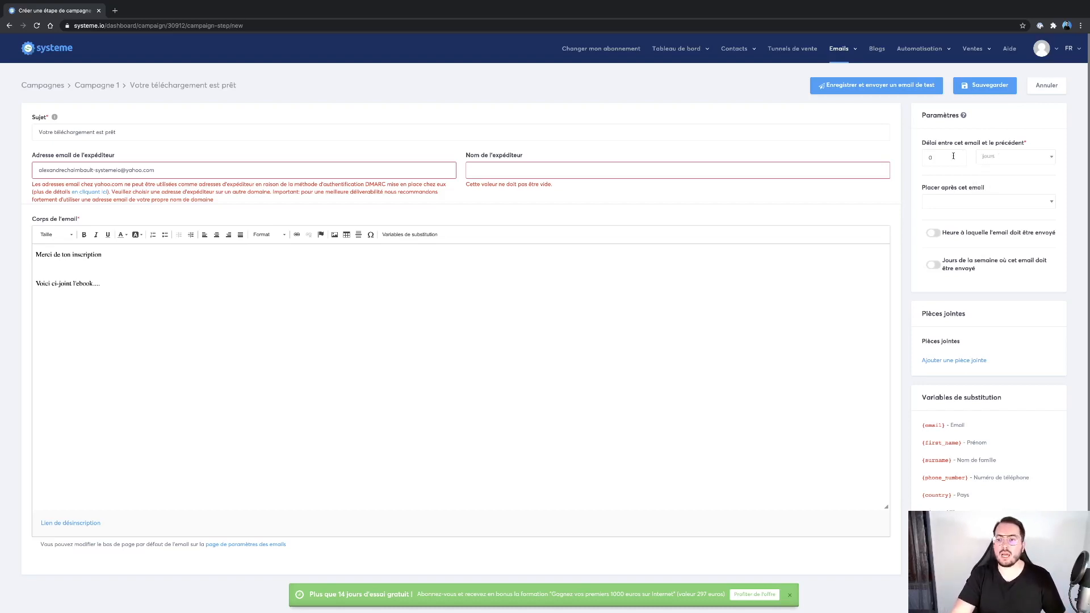
{"action": "scroll", "coordinate": [949, 365], "scroll_direction": "down", "scroll_amount": 1}
{"action": "scroll", "coordinate": [948, 365], "scroll_direction": "up", "scroll_amount": 1}
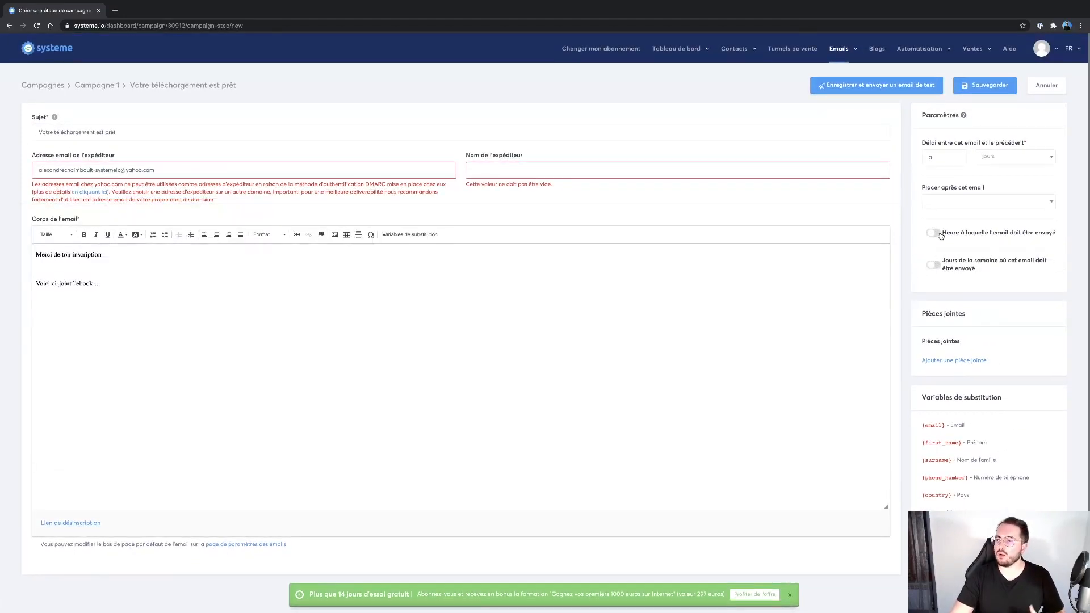
Step: Enable a fixed sending time of 07:00 for the email and enable sending on selected weekdays with every day allowed
{"action": "left_click", "coordinate": [937, 234]}
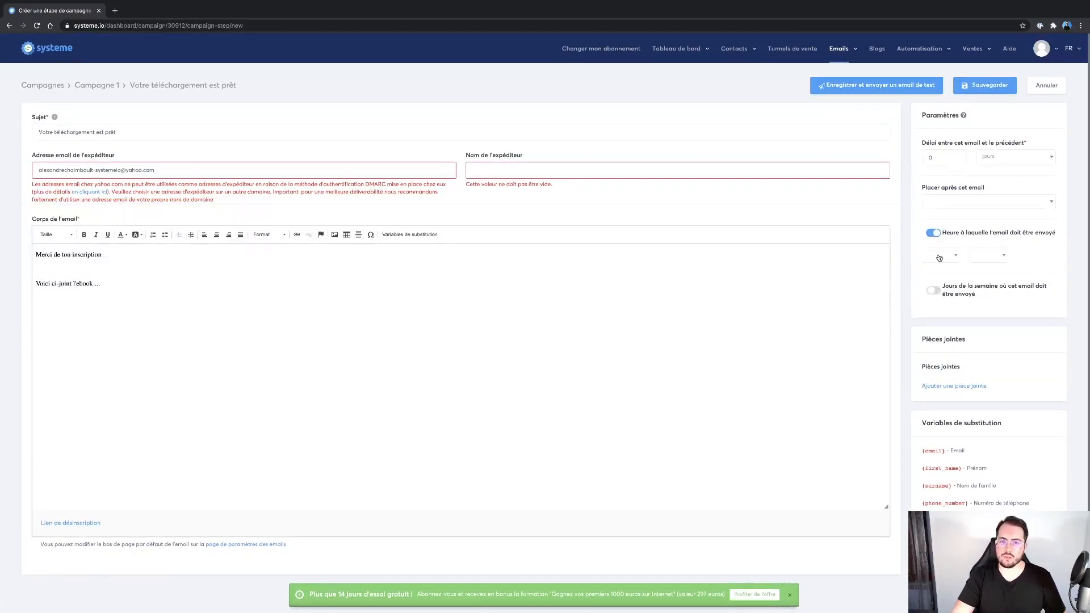
{"action": "left_click", "coordinate": [940, 257]}
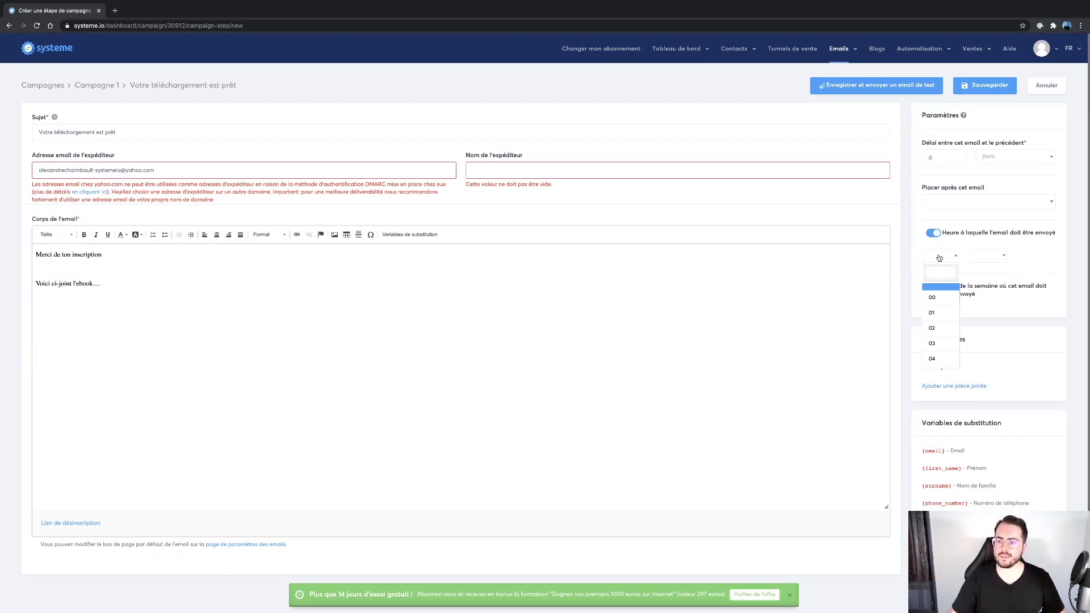
{"action": "scroll", "coordinate": [943, 330], "scroll_direction": "down", "scroll_amount": 3}
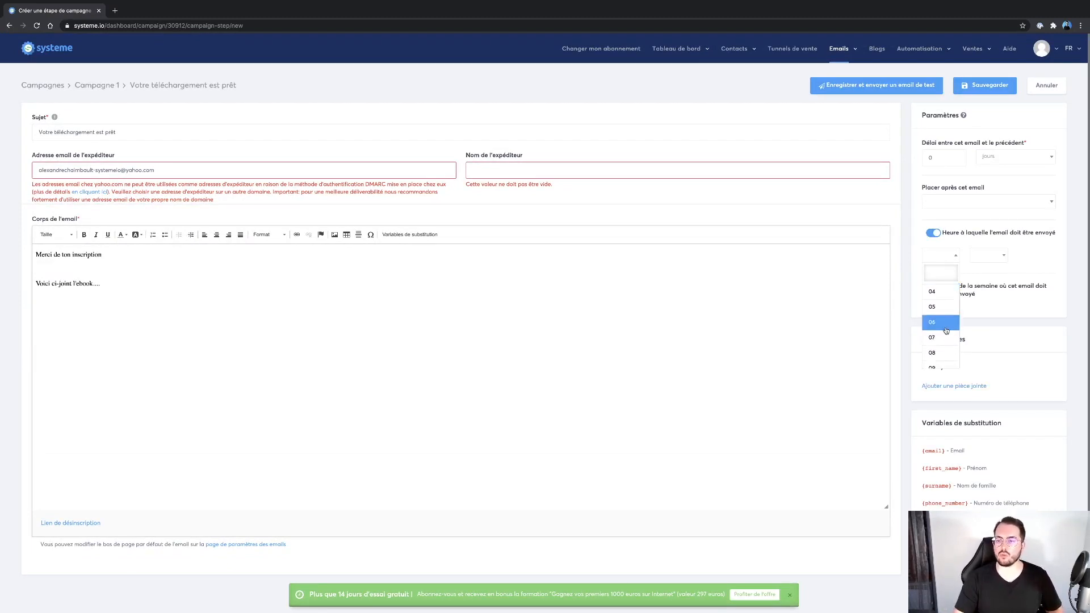
{"action": "left_click", "coordinate": [943, 340]}
{"action": "left_click", "coordinate": [992, 255]}
{"action": "left_click", "coordinate": [991, 298]}
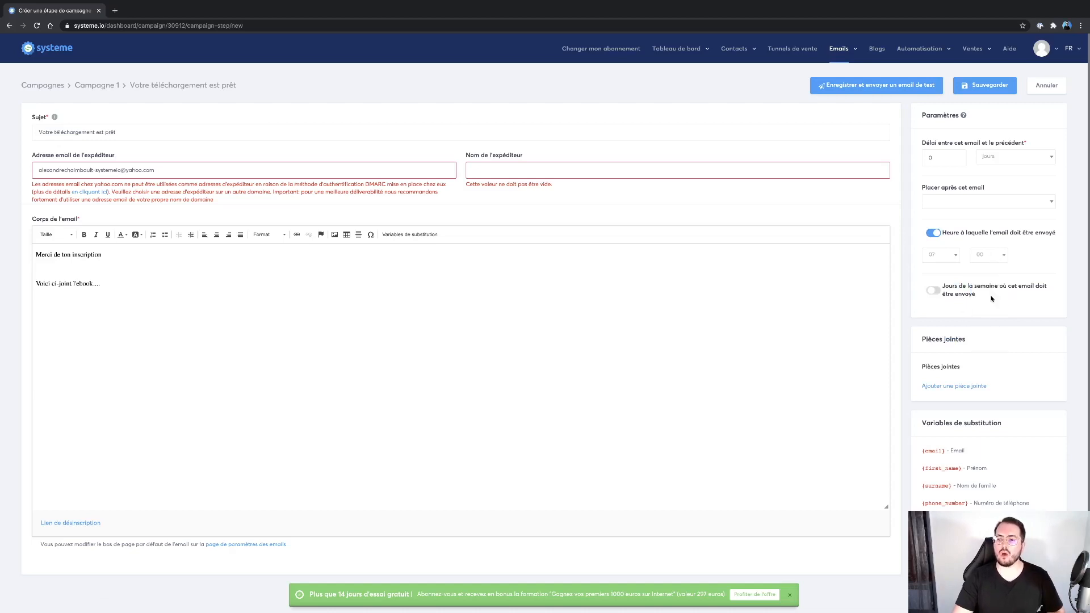
{"action": "left_click", "coordinate": [933, 291]}
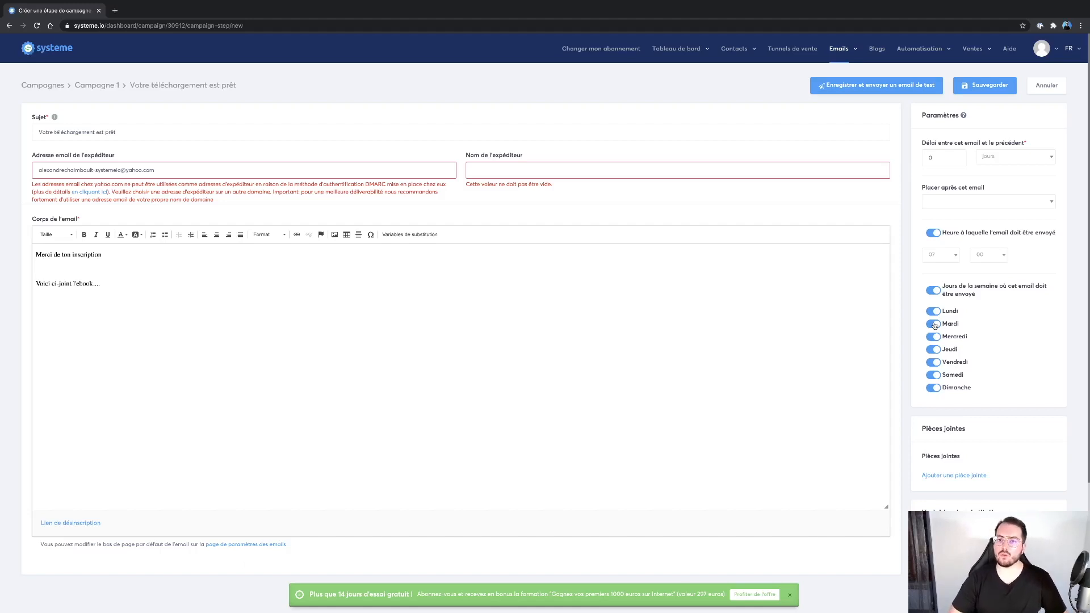
Step: View the email statistics dashboard
{"action": "mouse_move", "coordinate": [841, 47]}
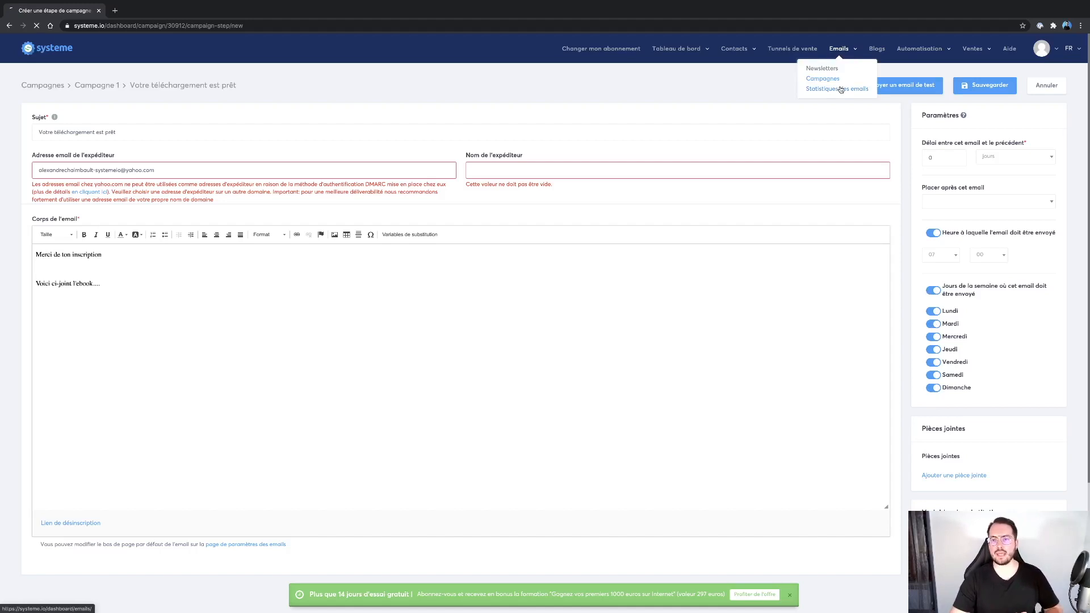
{"action": "left_click", "coordinate": [840, 89]}
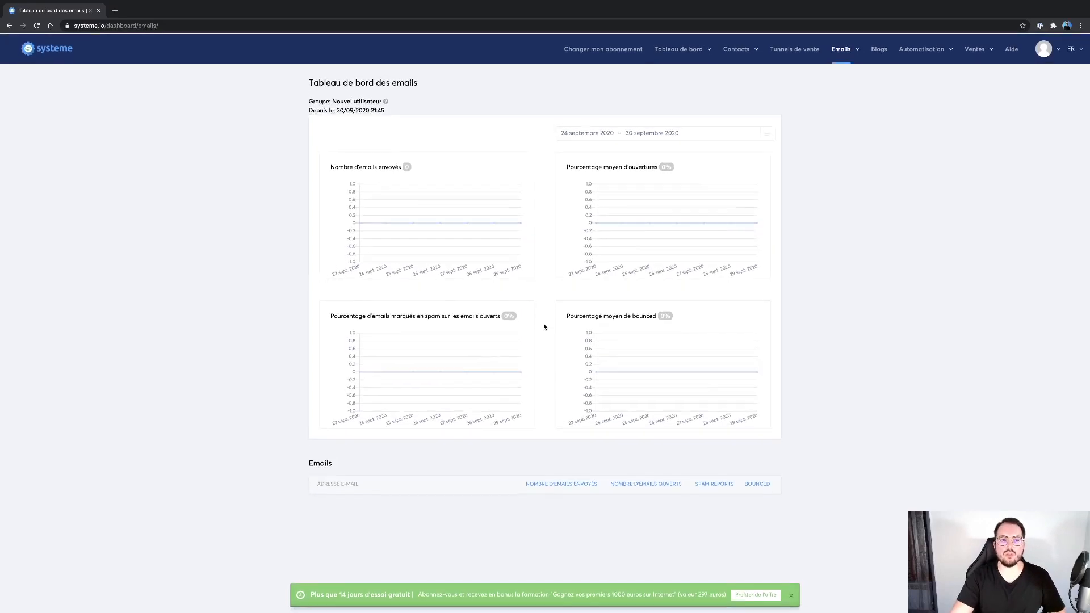
Step: Go to the blogs section and create a blog named "Blog 1" with the default domain and template
{"action": "left_click", "coordinate": [879, 50]}
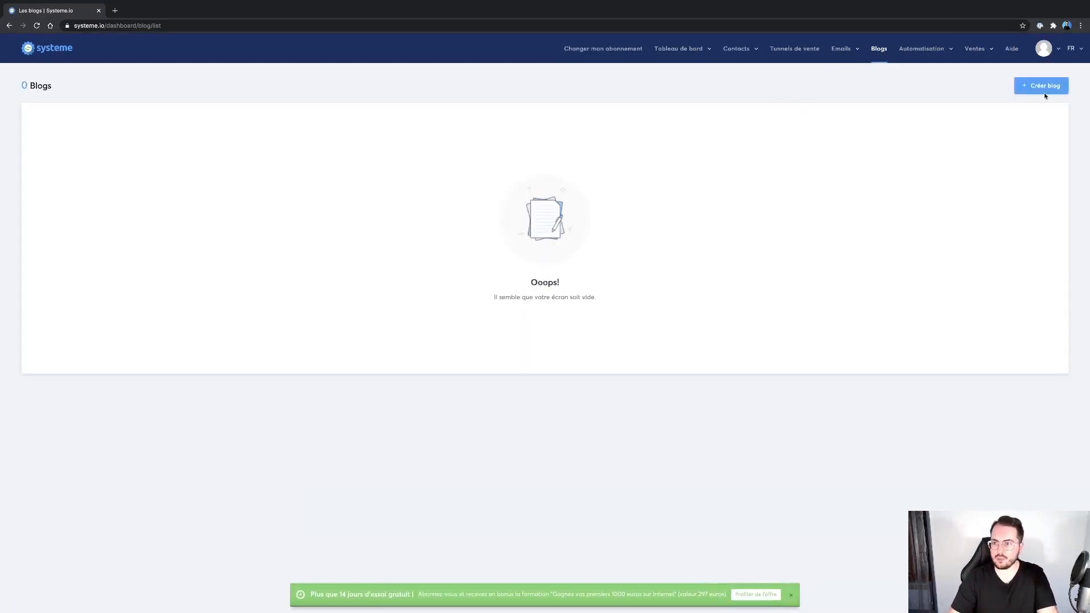
{"action": "left_click", "coordinate": [1041, 88]}
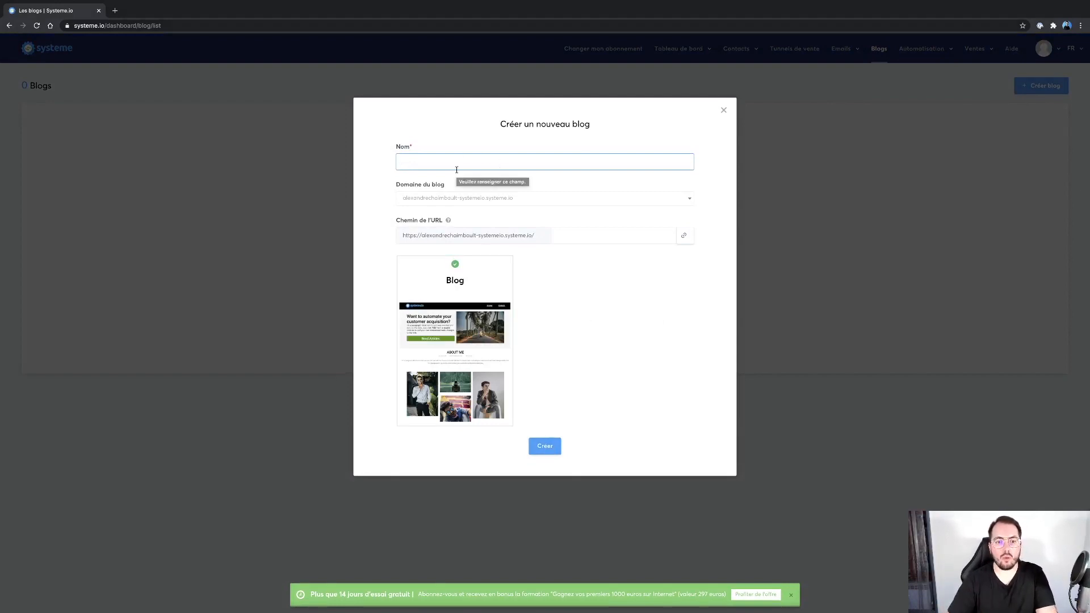
{"action": "type", "text": "Blog 1"}
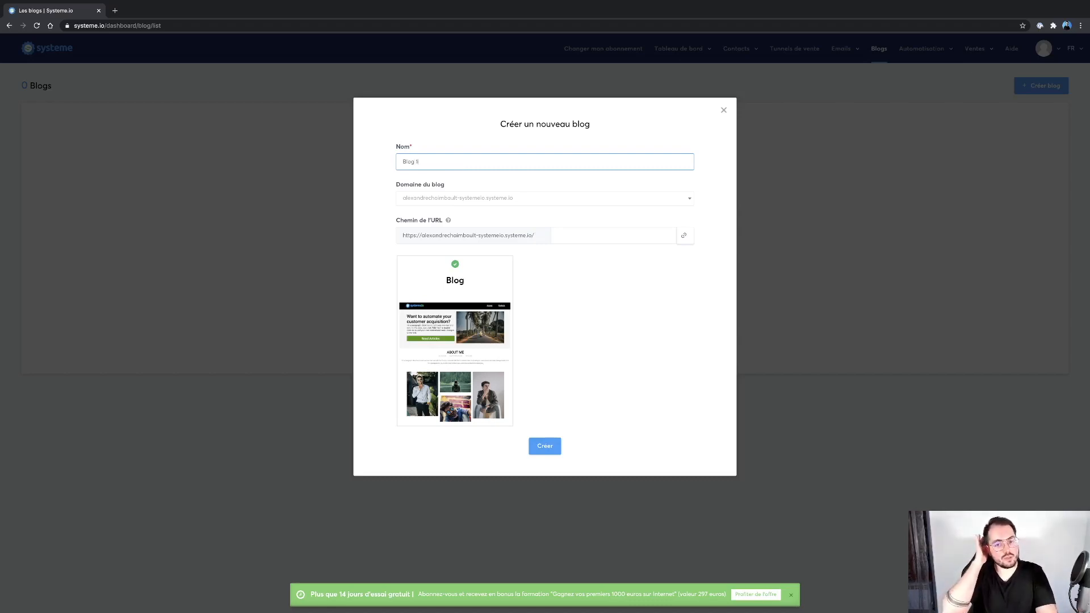
{"action": "left_click", "coordinate": [544, 446]}
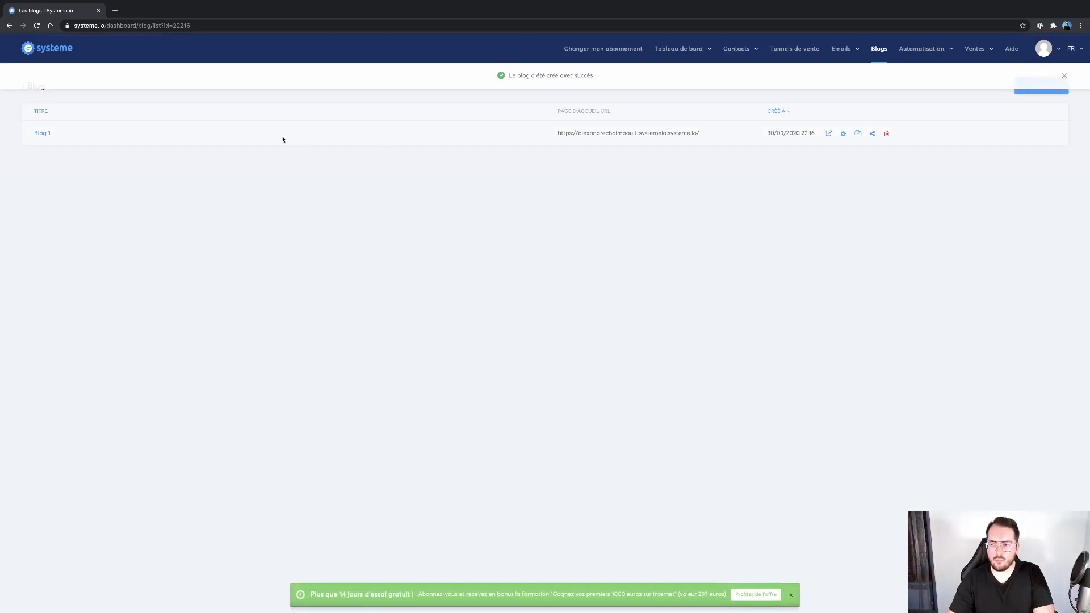
Step: Preview the public home page of Blog 1 from header to footer, and return to the blog list
{"action": "left_click", "coordinate": [830, 134]}
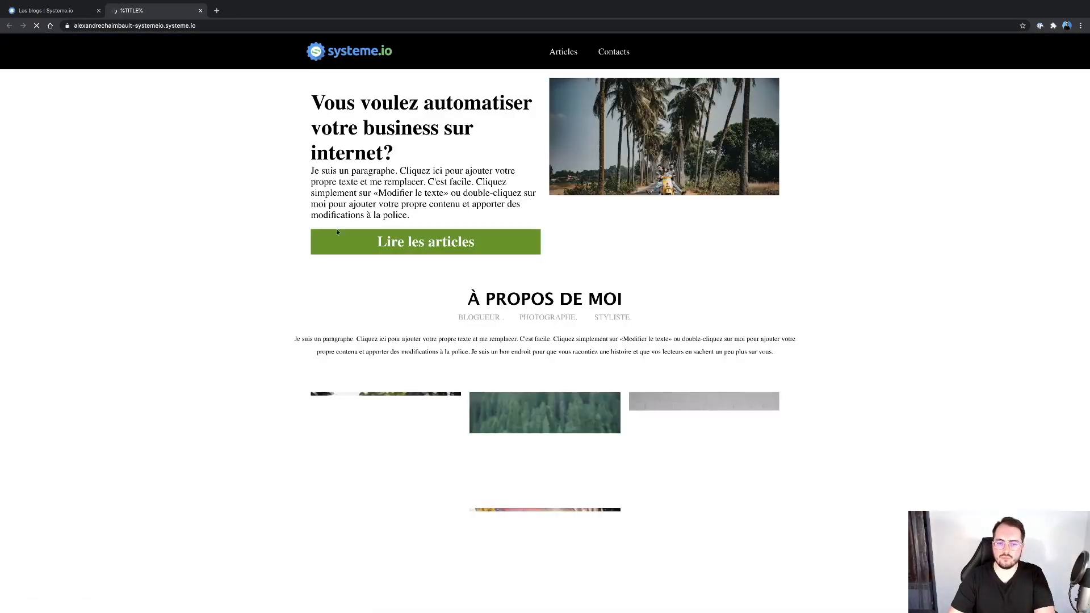
{"action": "scroll", "coordinate": [543, 283], "scroll_direction": "down", "scroll_amount": 7}
{"action": "scroll", "coordinate": [543, 284], "scroll_direction": "down", "scroll_amount": 5}
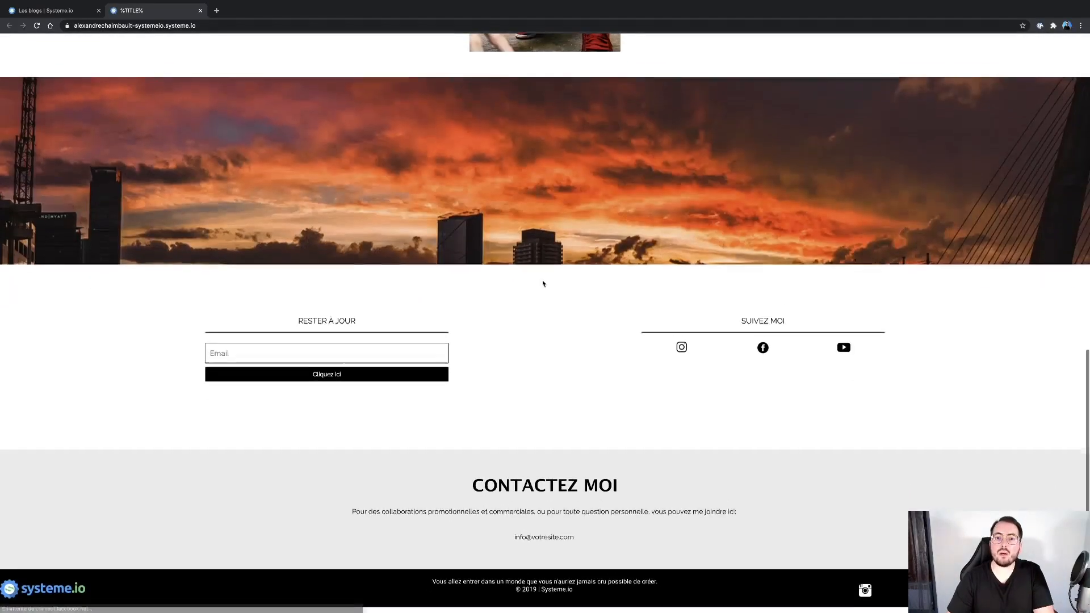
{"action": "scroll", "coordinate": [542, 283], "scroll_direction": "up", "scroll_amount": 12}
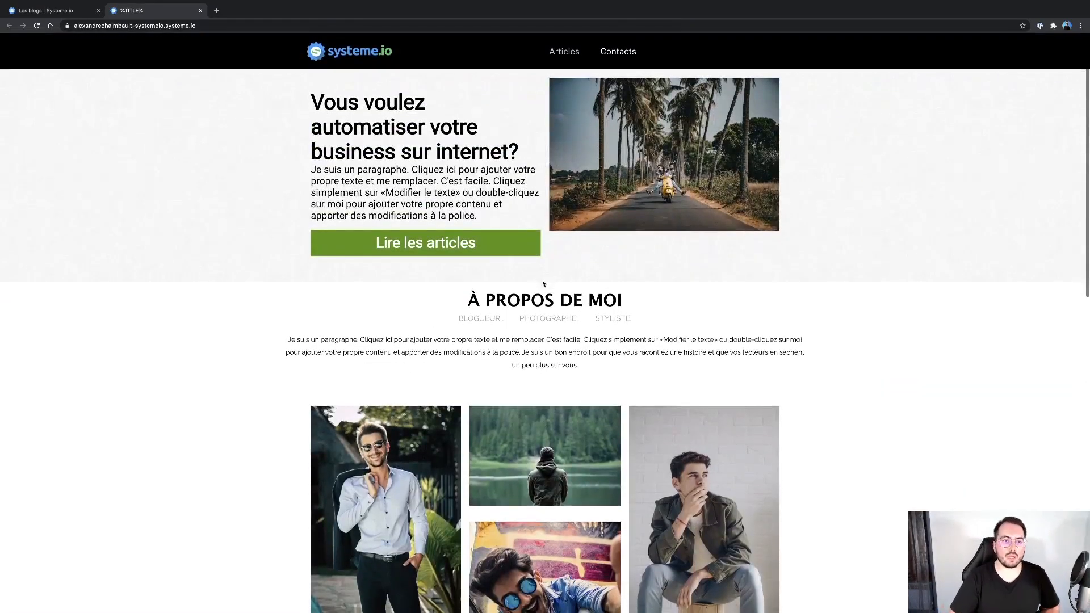
{"action": "scroll", "coordinate": [542, 283], "scroll_direction": "down", "scroll_amount": 12}
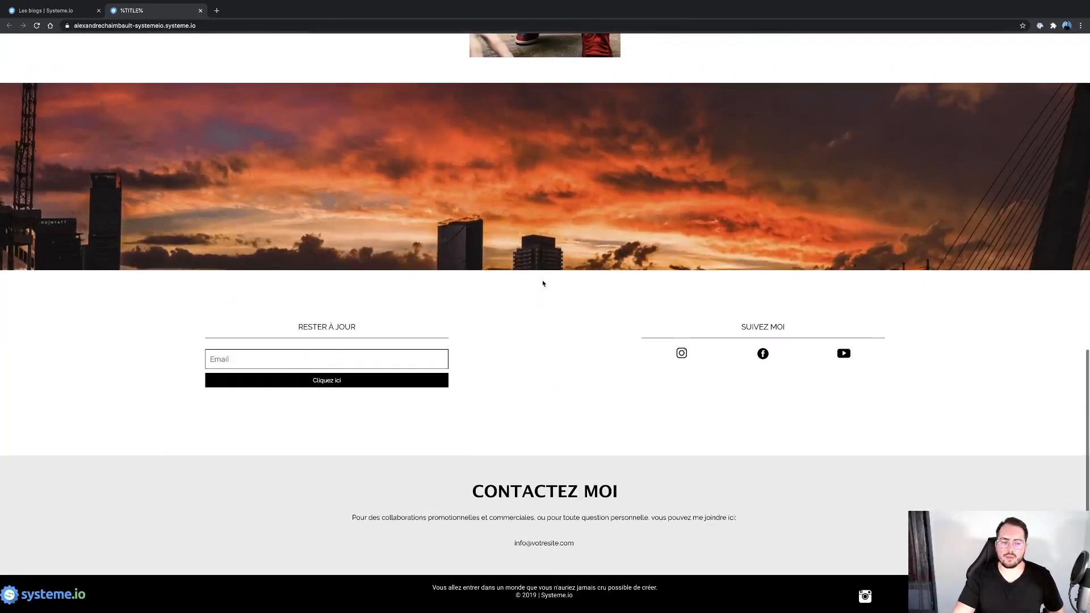
{"action": "scroll", "coordinate": [543, 283], "scroll_direction": "up", "scroll_amount": 12}
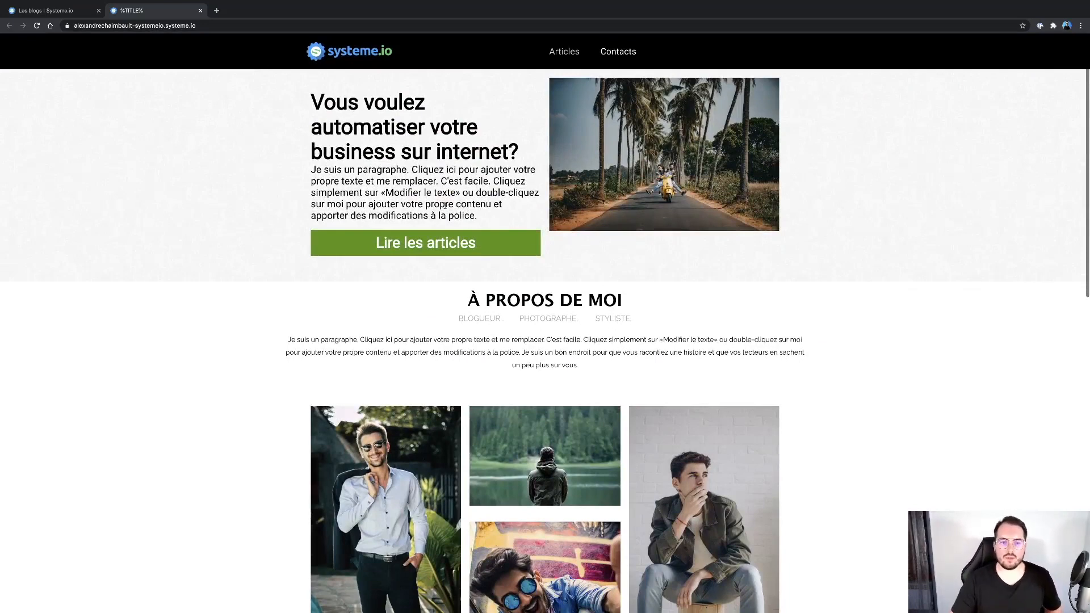
{"action": "left_click", "coordinate": [68, 11]}
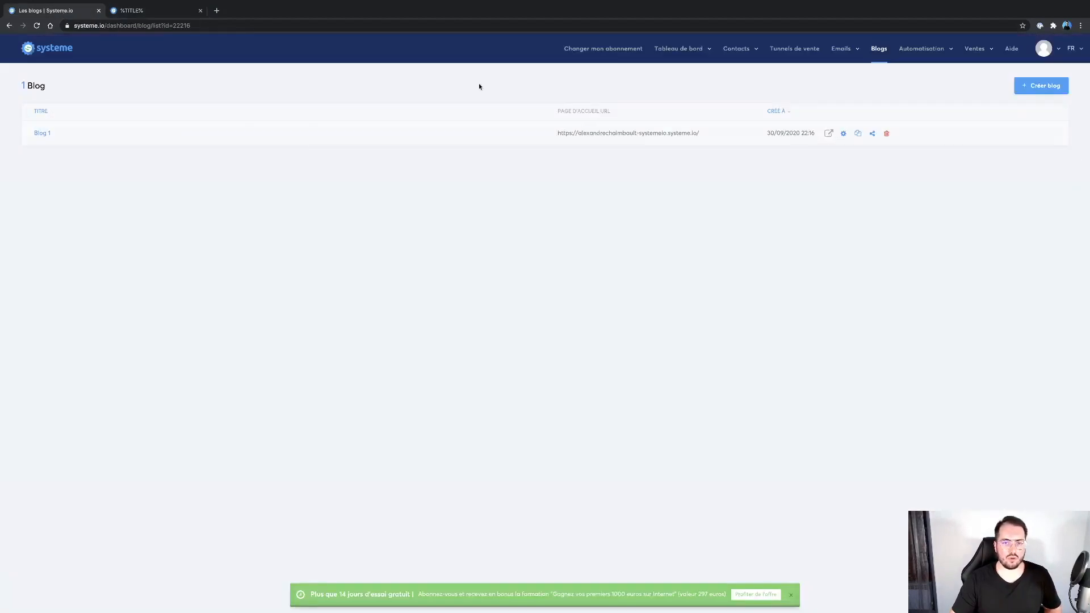
Step: Check Blog 1's settings and its public articles page, closing both without changes
{"action": "left_click", "coordinate": [844, 134]}
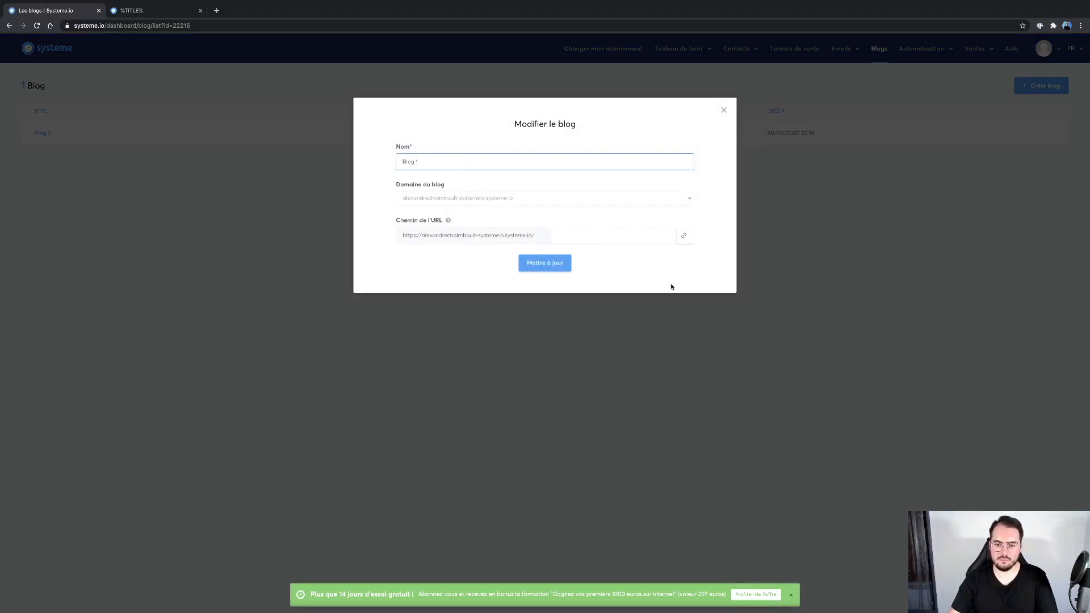
{"action": "left_click", "coordinate": [723, 109]}
{"action": "left_click", "coordinate": [828, 134]}
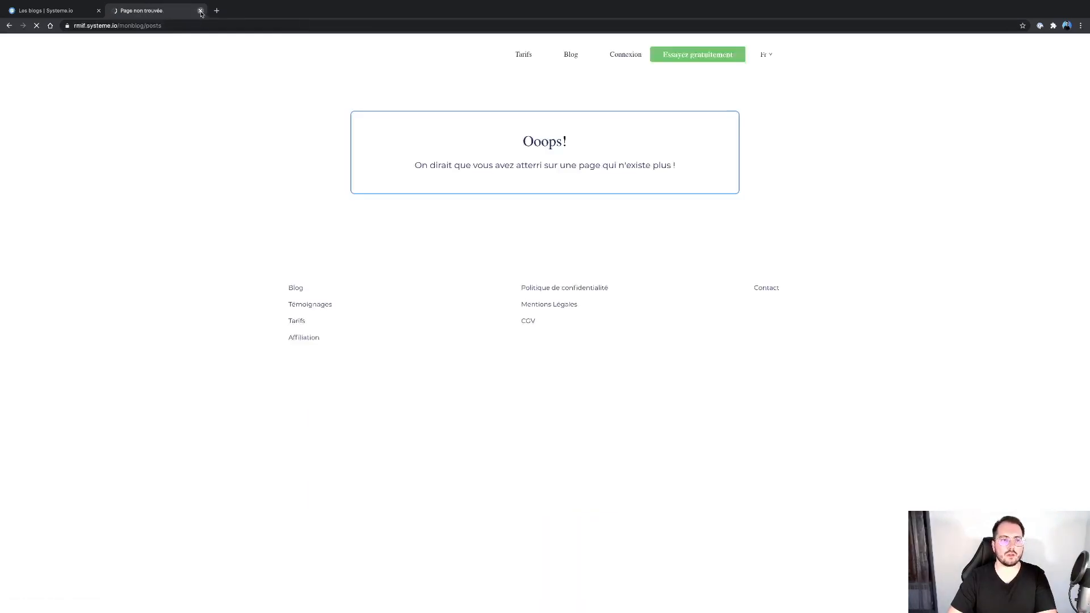
{"action": "left_click", "coordinate": [200, 10]}
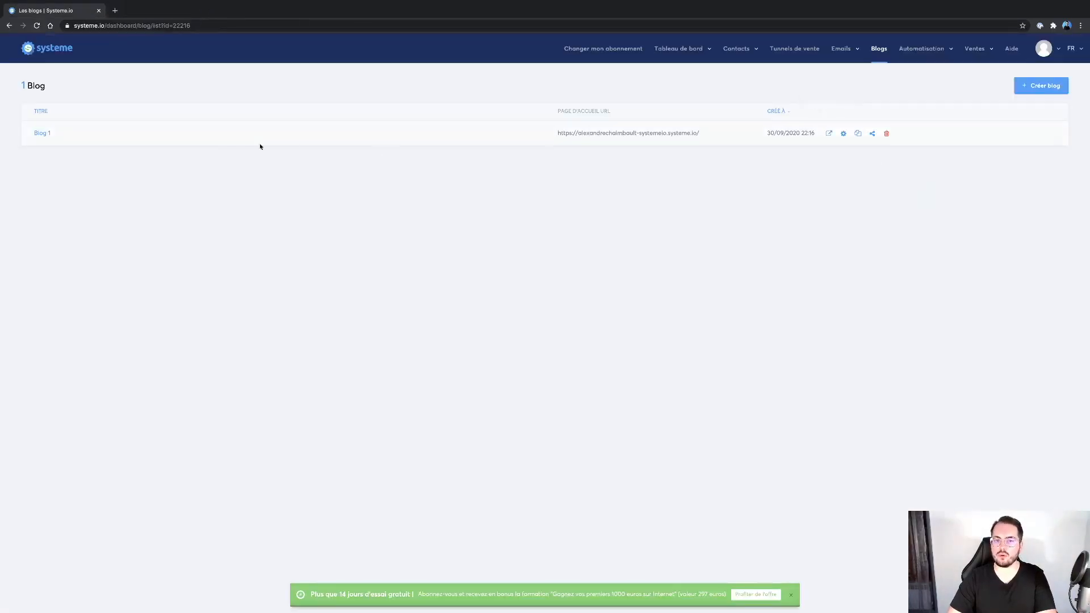
Step: Open Blog 1's article list and bring up its blog template in the page editor
{"action": "left_click", "coordinate": [43, 134]}
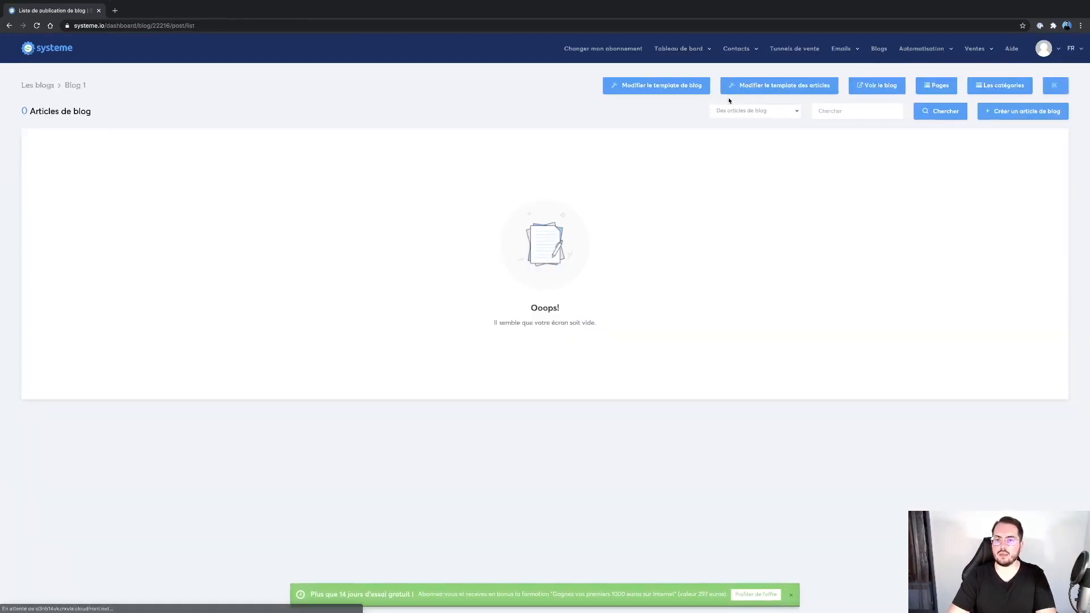
{"action": "left_click", "coordinate": [653, 91]}
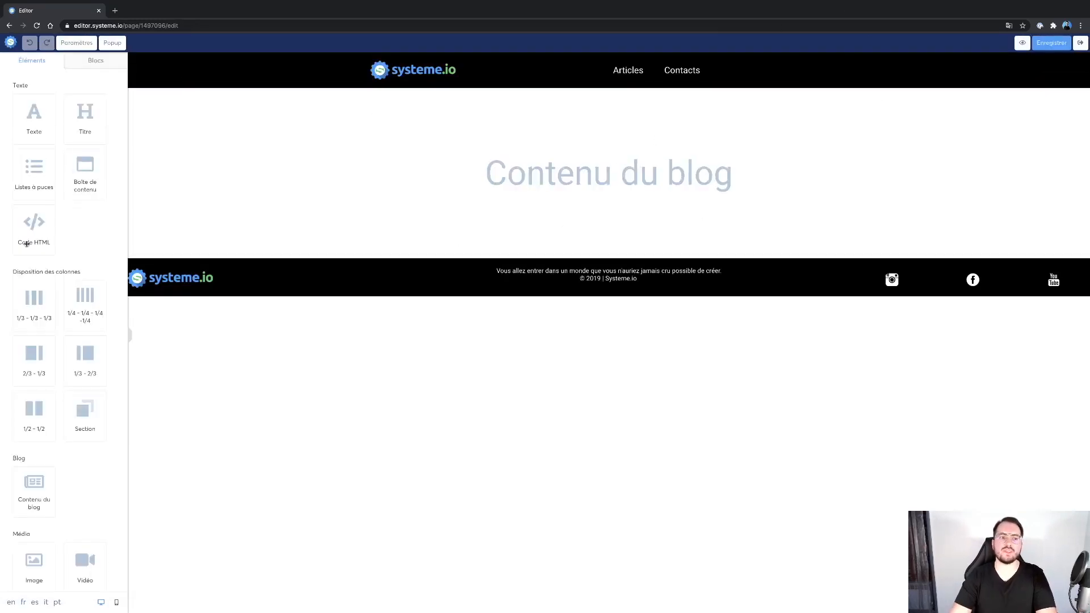
Step: Try a text element above the blog content in the template and delete it again
{"action": "left_click_drag", "start_coordinate": [28, 124], "coordinate": [527, 156]}
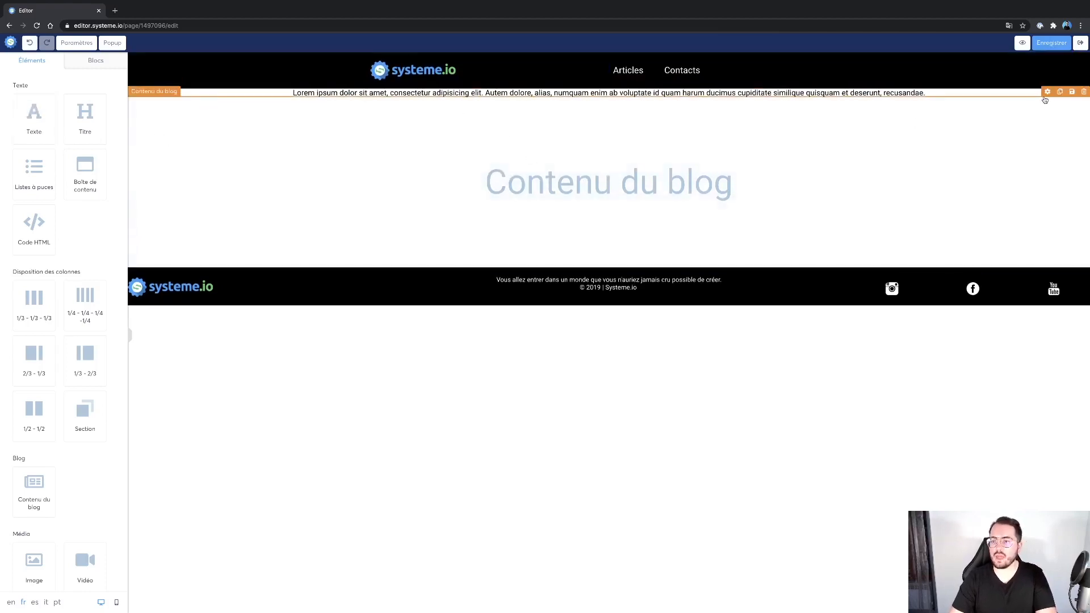
{"action": "left_click", "coordinate": [1084, 83]}
{"action": "left_click", "coordinate": [618, 74]}
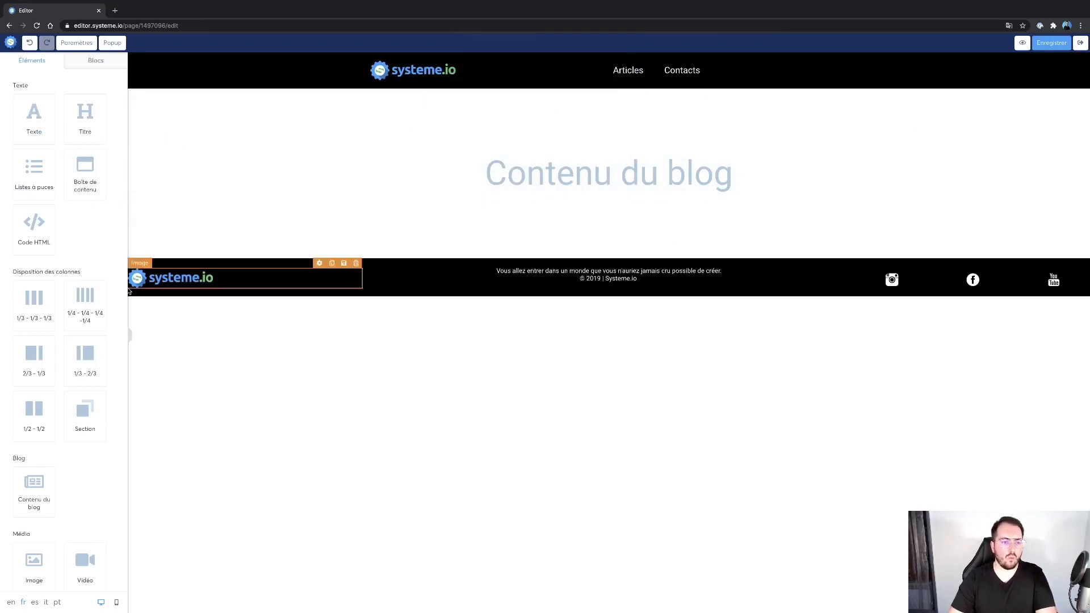
Step: Look through the elements available for the blog template and leave the editor without saving
{"action": "scroll", "coordinate": [34, 389], "scroll_direction": "down", "scroll_amount": 3}
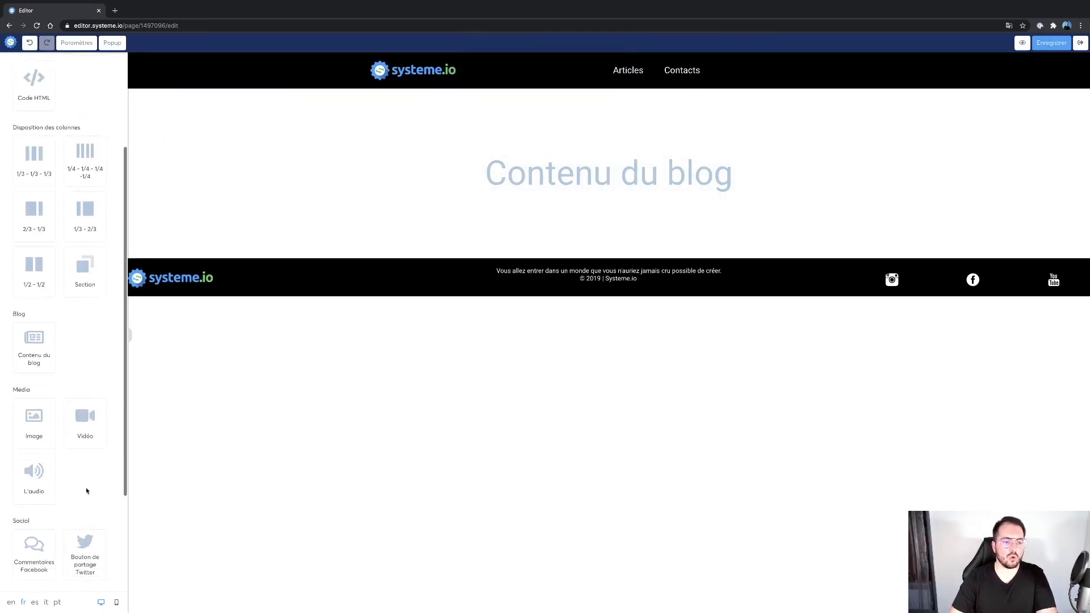
{"action": "scroll", "coordinate": [85, 493], "scroll_direction": "down", "scroll_amount": 4}
{"action": "scroll", "coordinate": [85, 493], "scroll_direction": "up", "scroll_amount": 7}
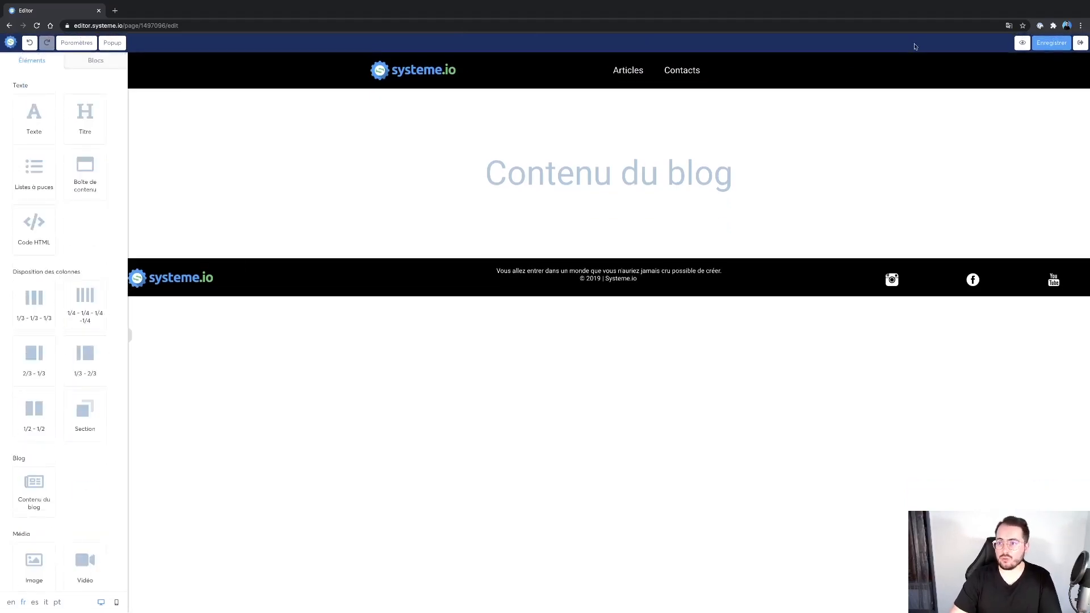
{"action": "left_click", "coordinate": [1082, 45]}
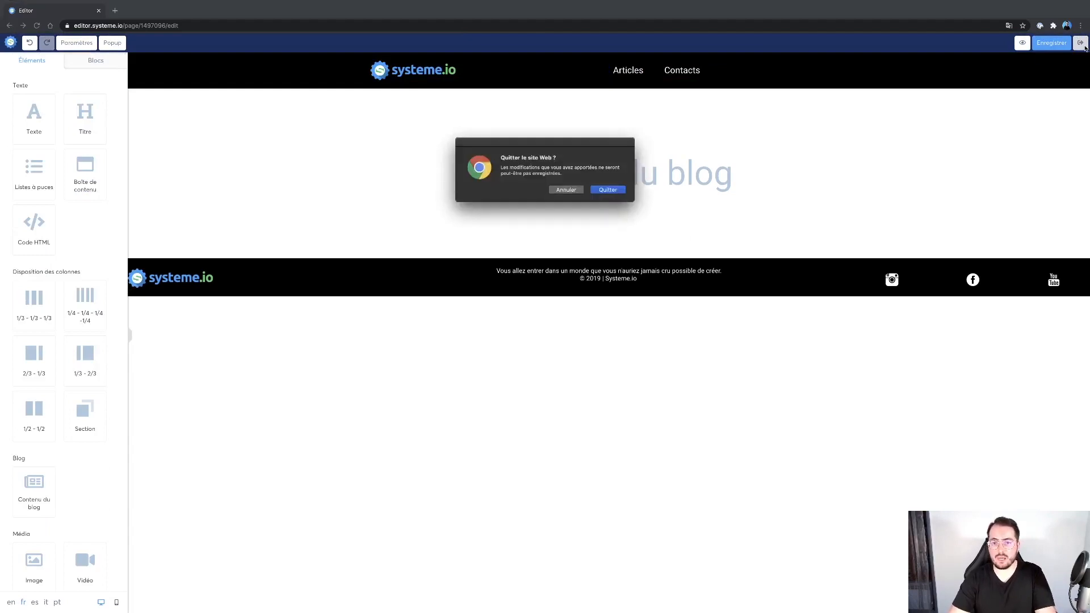
{"action": "left_click", "coordinate": [608, 188]}
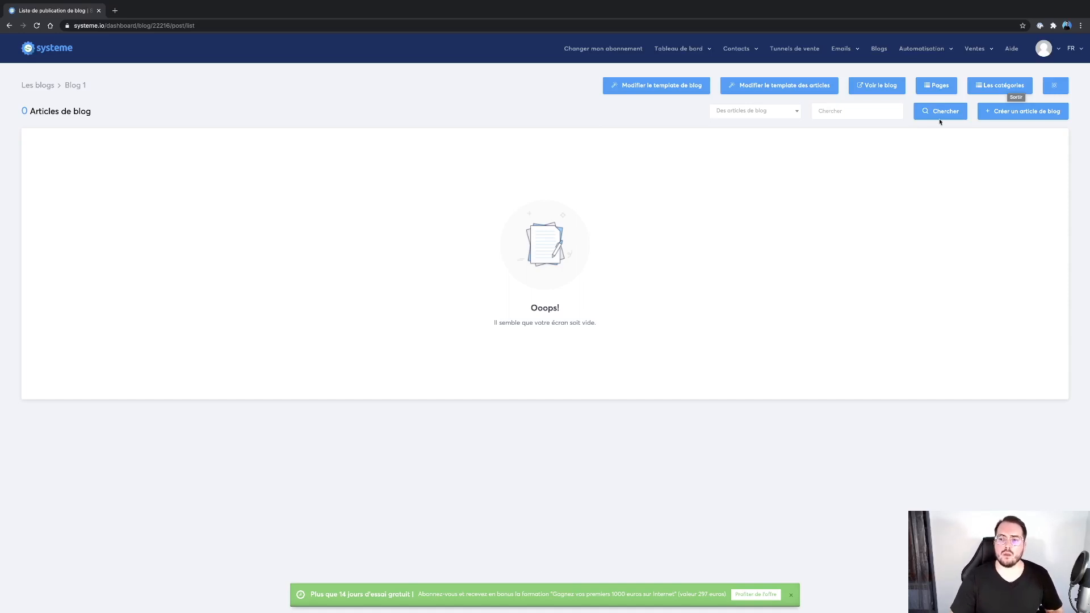
Step: Check the creation form for a new article in Blog 1 and close it without creating one
{"action": "left_click", "coordinate": [995, 119]}
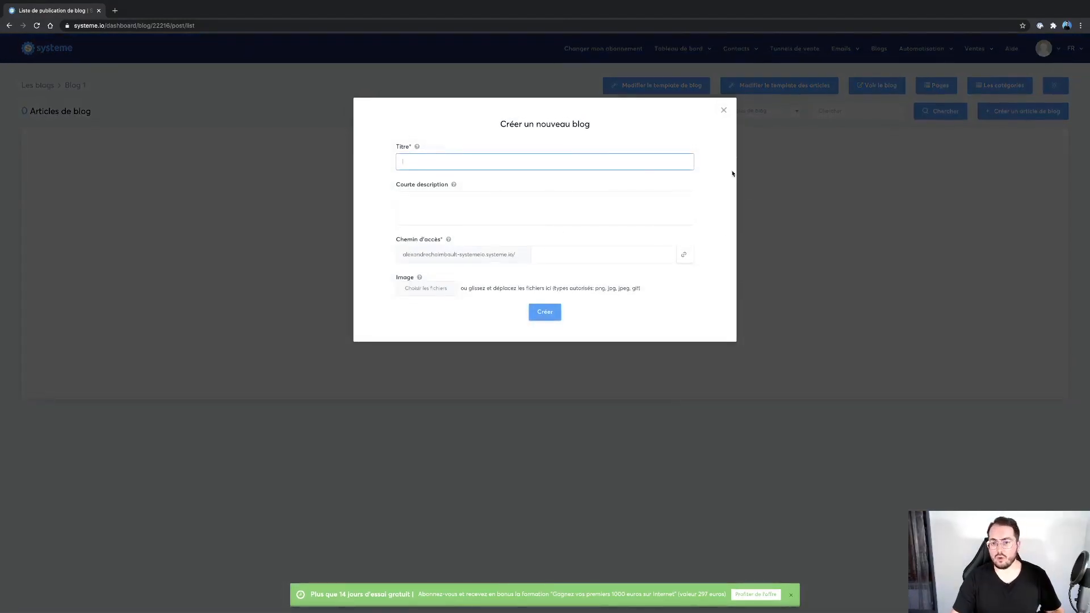
{"action": "left_click", "coordinate": [724, 111]}
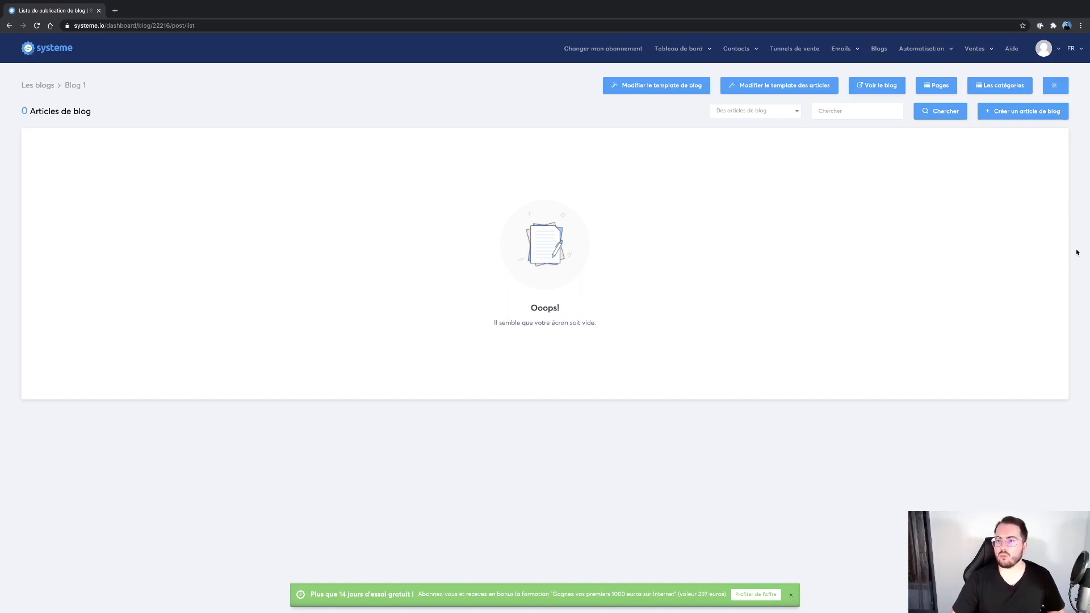
Step: Start a new automation rule with a "Tag ajouté" trigger for the tag "Prospect Chaud"
{"action": "mouse_move", "coordinate": [934, 53]}
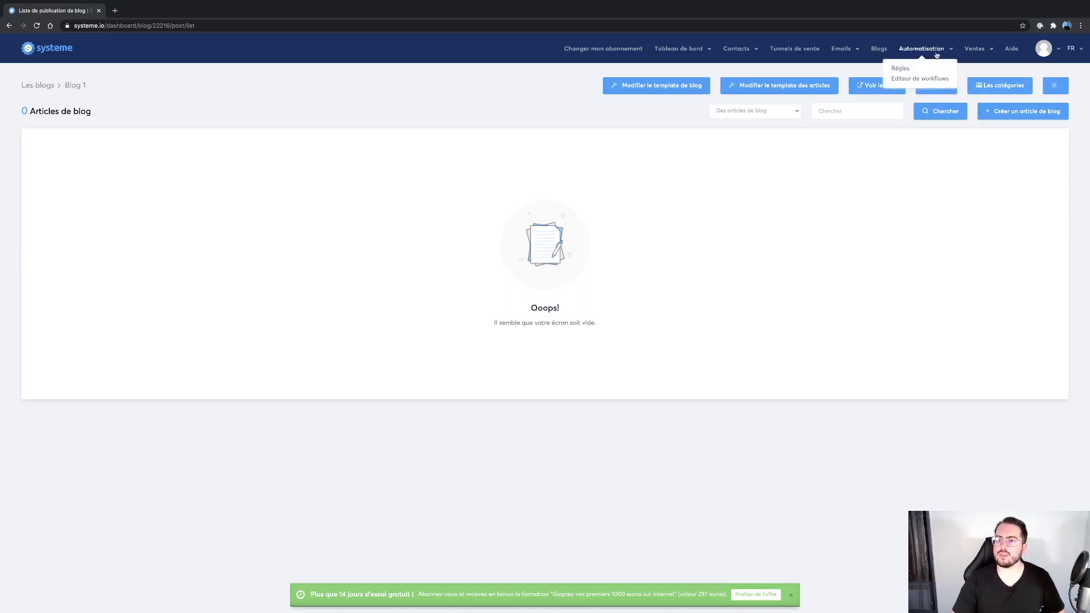
{"action": "left_click", "coordinate": [905, 72]}
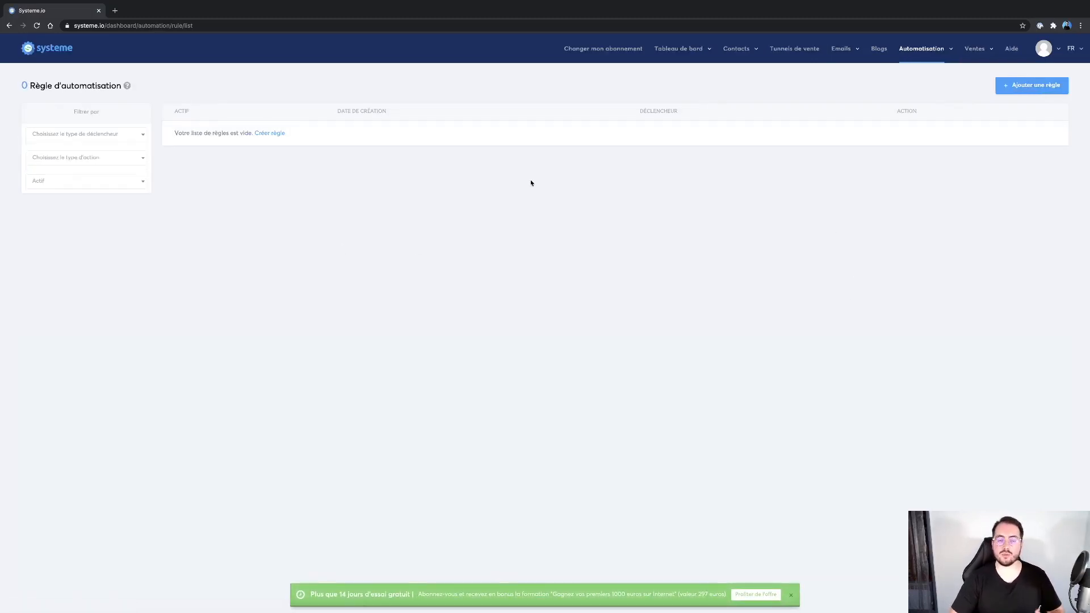
{"action": "left_click", "coordinate": [1010, 87]}
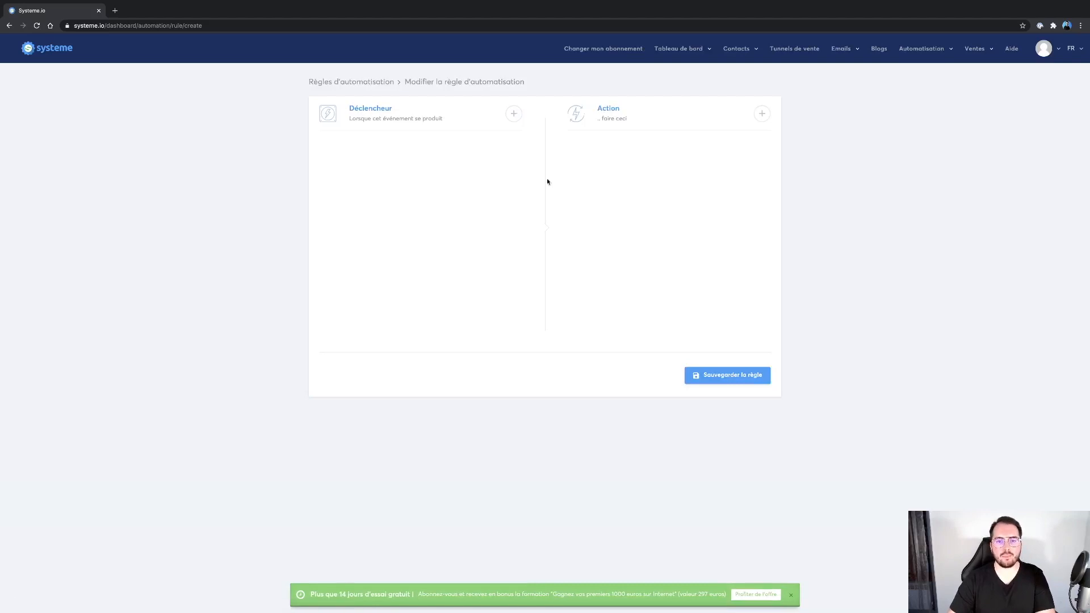
{"action": "left_click", "coordinate": [513, 115]}
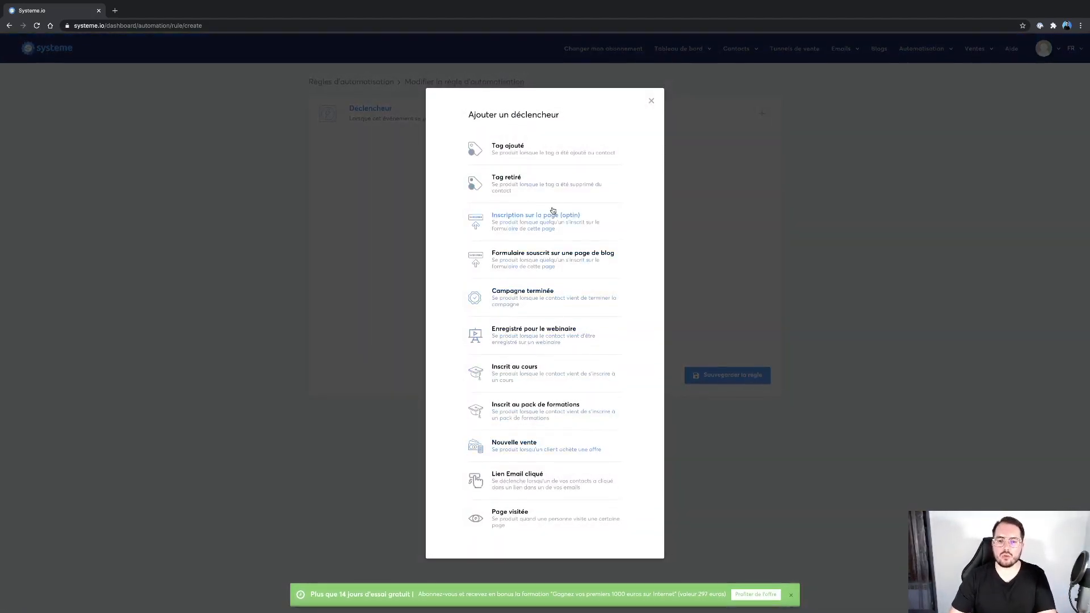
{"action": "left_click", "coordinate": [539, 150]}
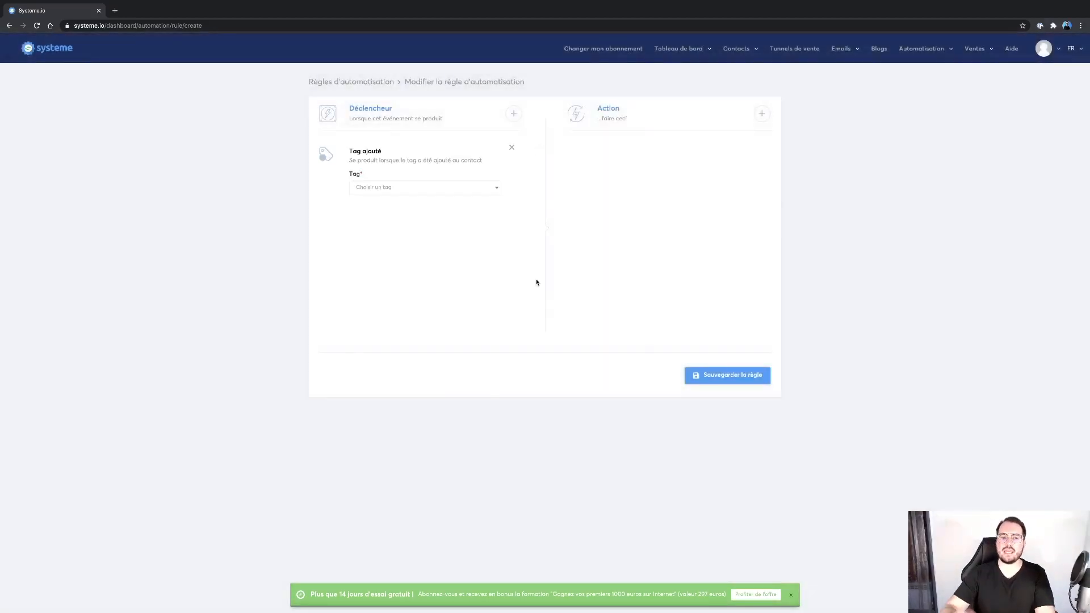
{"action": "left_click", "coordinate": [476, 187]}
{"action": "left_click", "coordinate": [461, 219]}
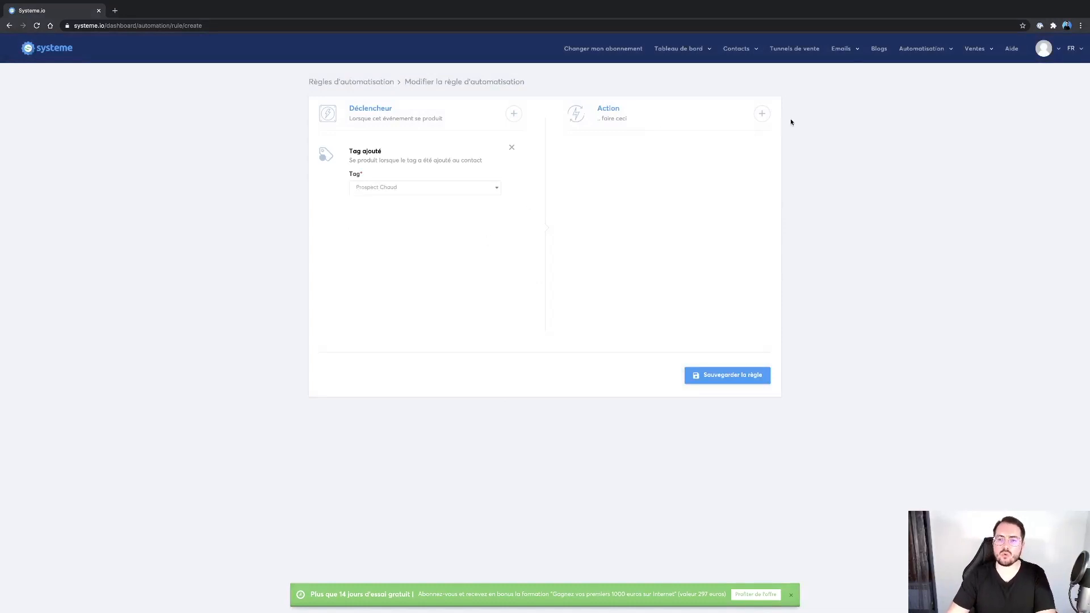
Step: Add an "Envoyer un email" action to the rule and check which emails can be chosen for it
{"action": "left_click", "coordinate": [762, 114]}
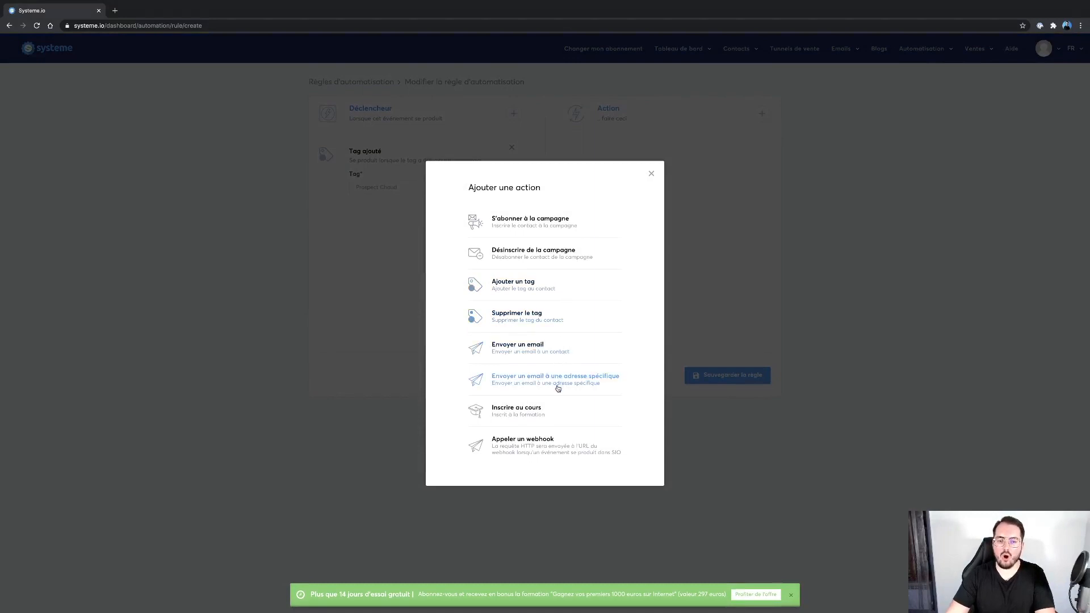
{"action": "left_click", "coordinate": [551, 352]}
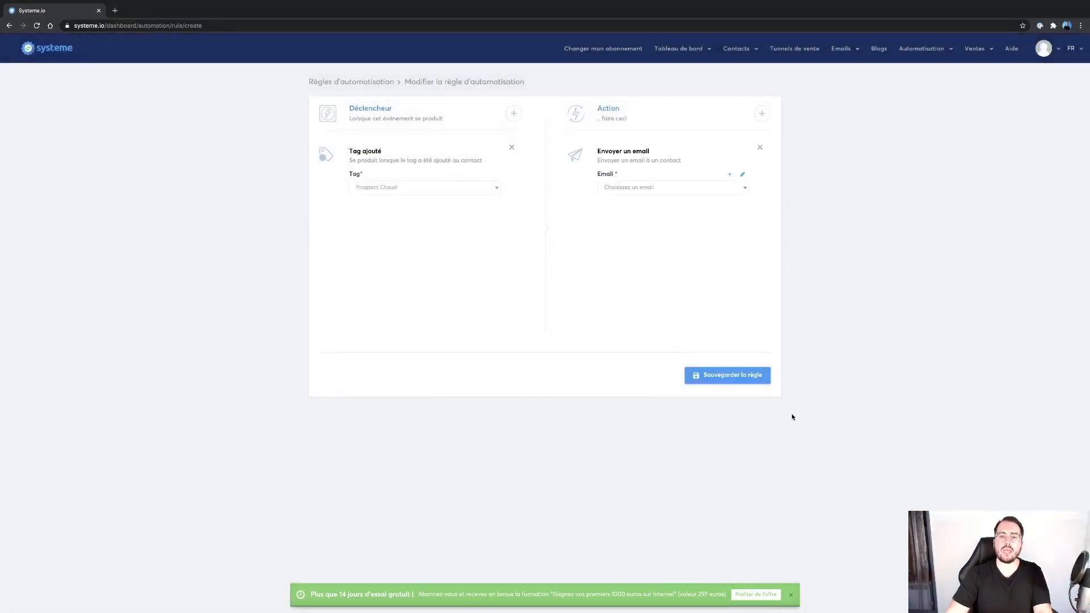
{"action": "left_click", "coordinate": [672, 187]}
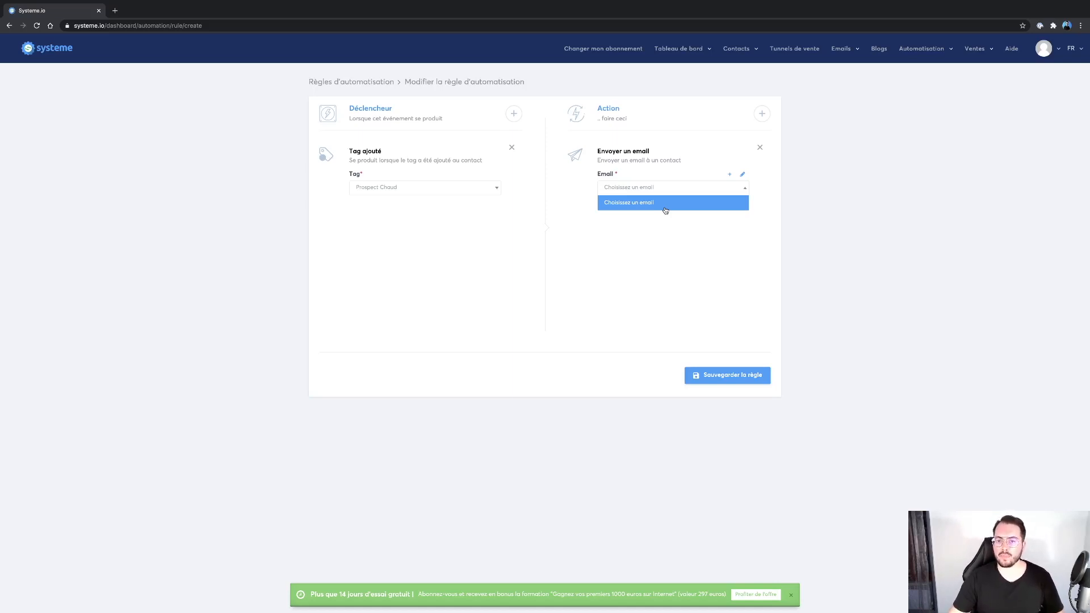
{"action": "left_click", "coordinate": [665, 209]}
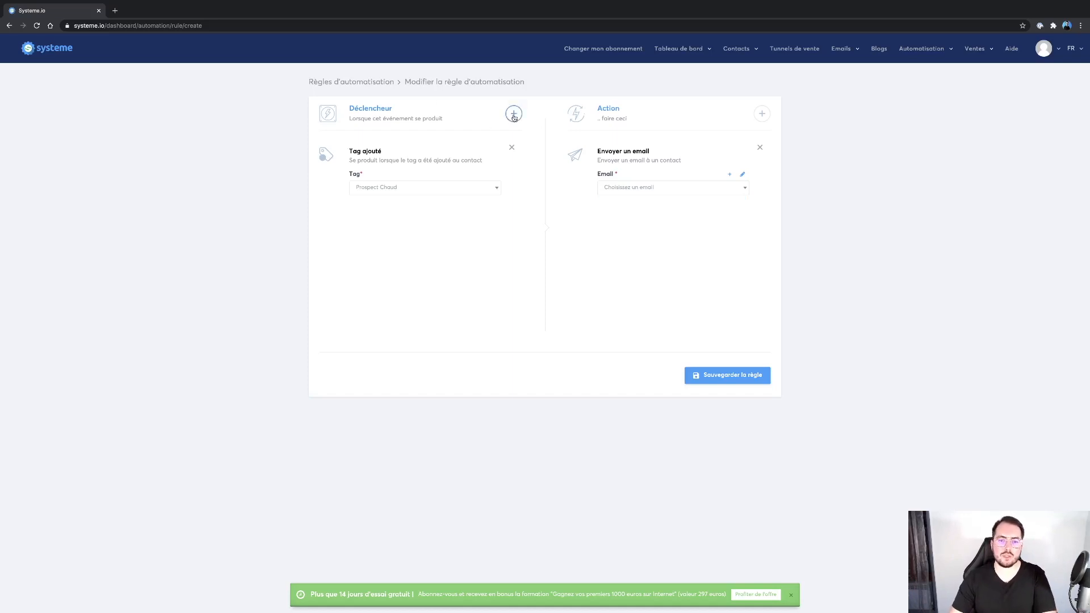
Step: Add a "Nouvelle vente" trigger to the rule and review the available actions without adding another
{"action": "left_click", "coordinate": [513, 113]}
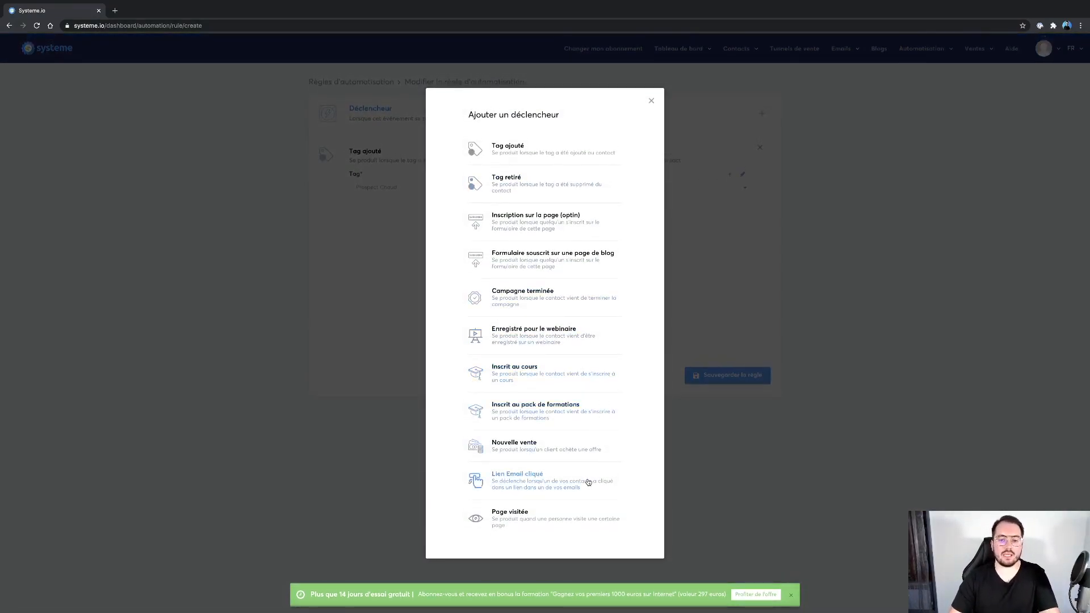
{"action": "left_click", "coordinate": [580, 444]}
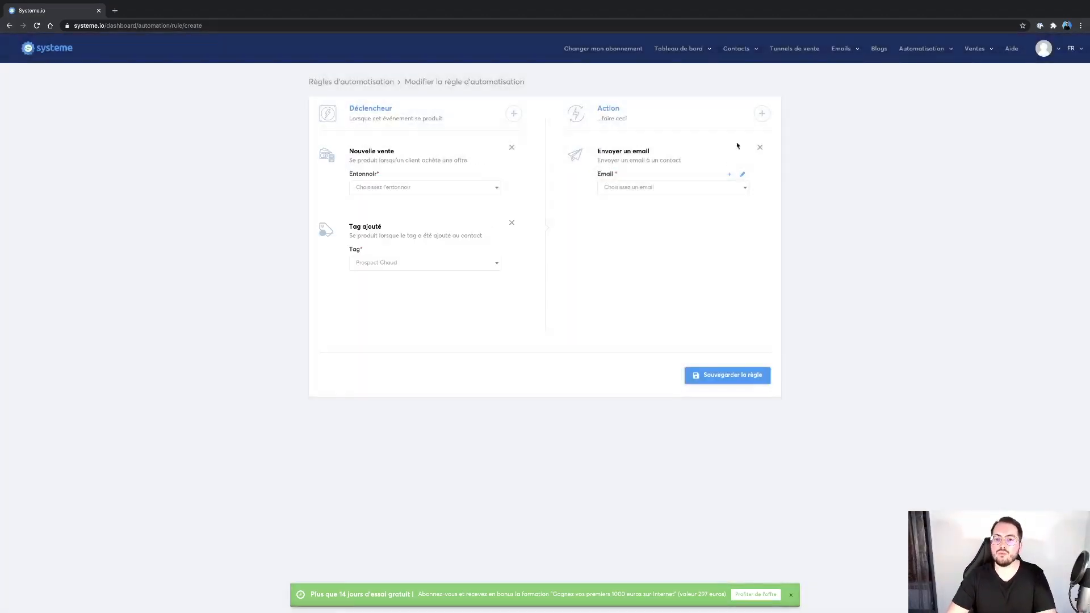
{"action": "left_click", "coordinate": [762, 113]}
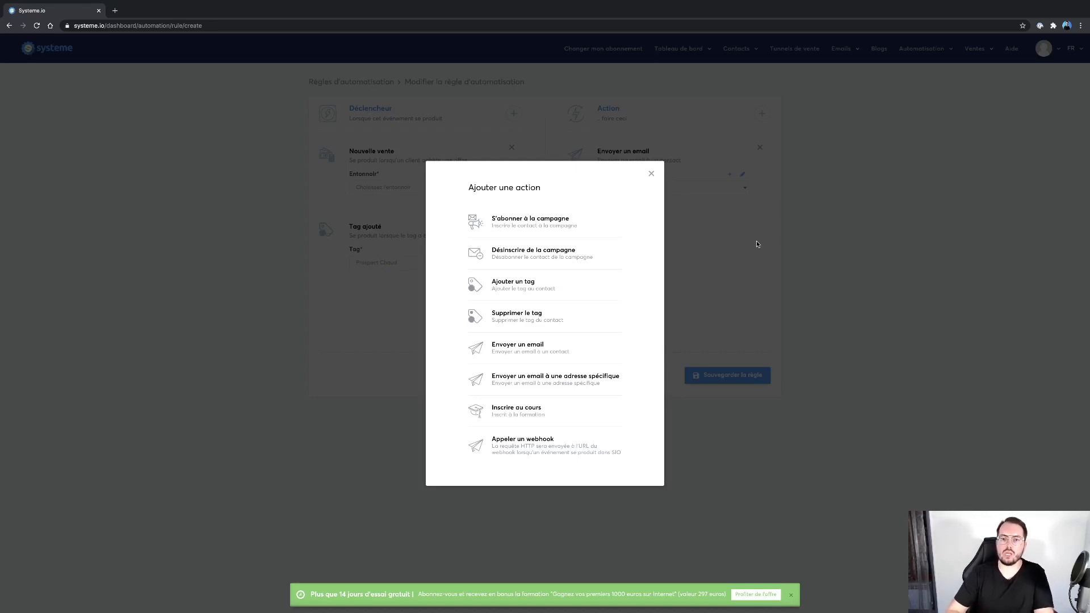
{"action": "left_click", "coordinate": [671, 190]}
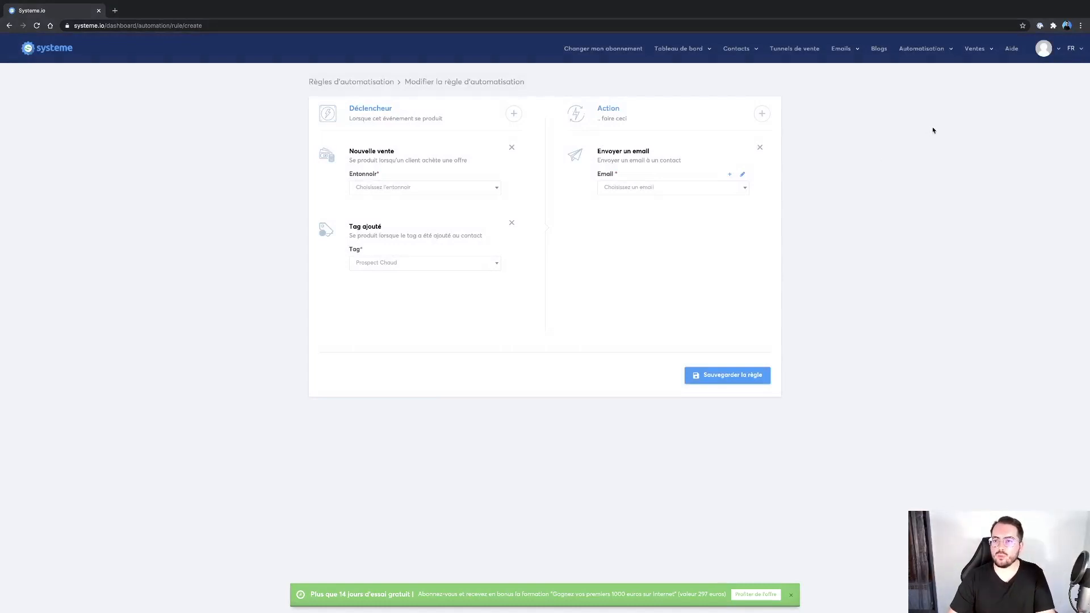
Step: Leave the automation rule unsaved and create a new workflow named "Test #"
{"action": "mouse_move", "coordinate": [942, 52]}
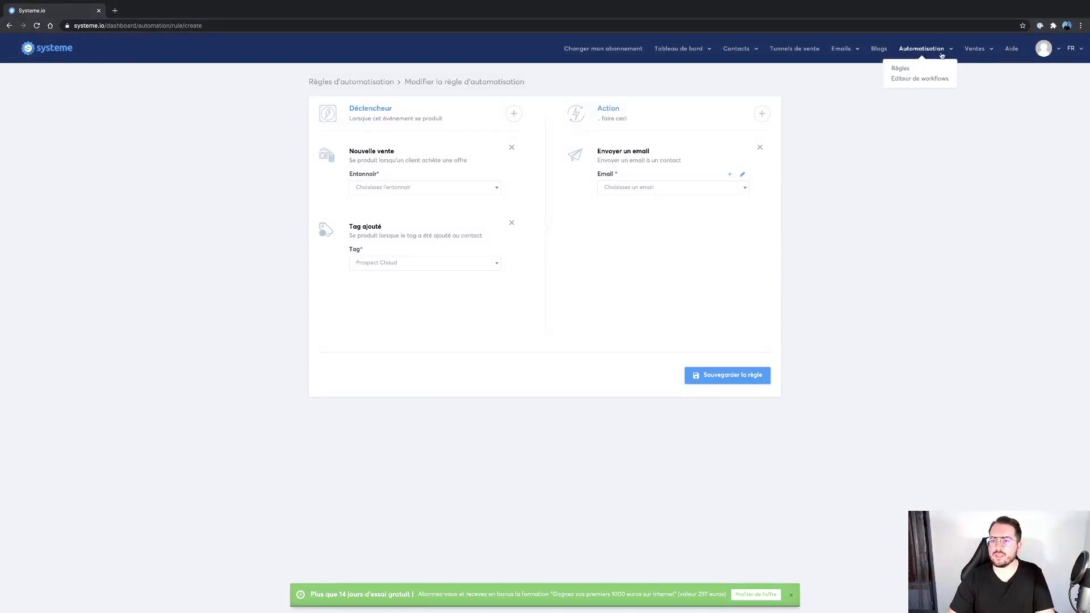
{"action": "left_click", "coordinate": [934, 83]}
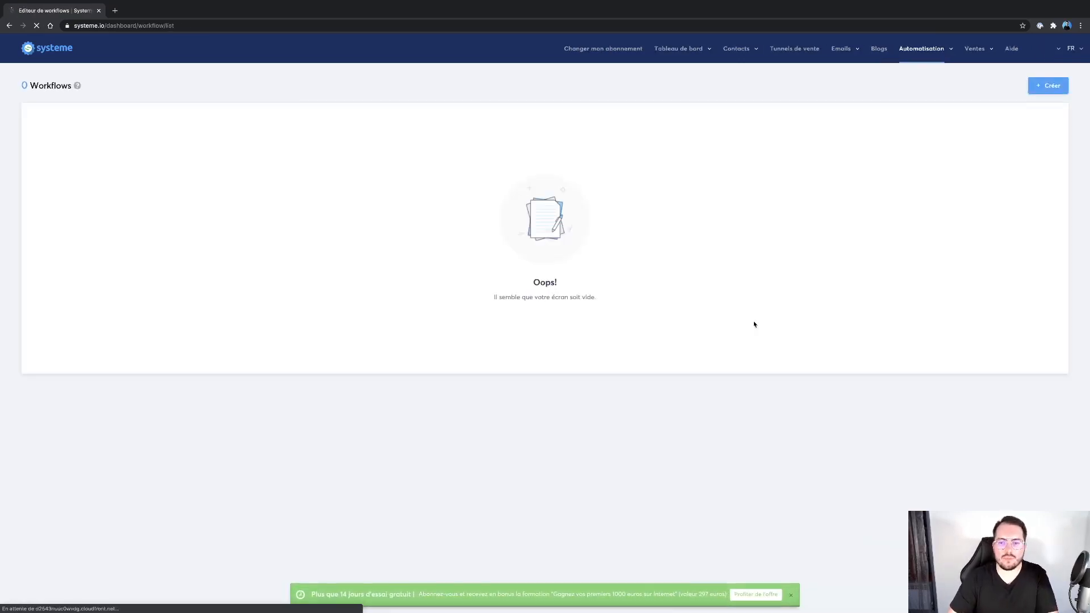
{"action": "left_click", "coordinate": [1053, 85]}
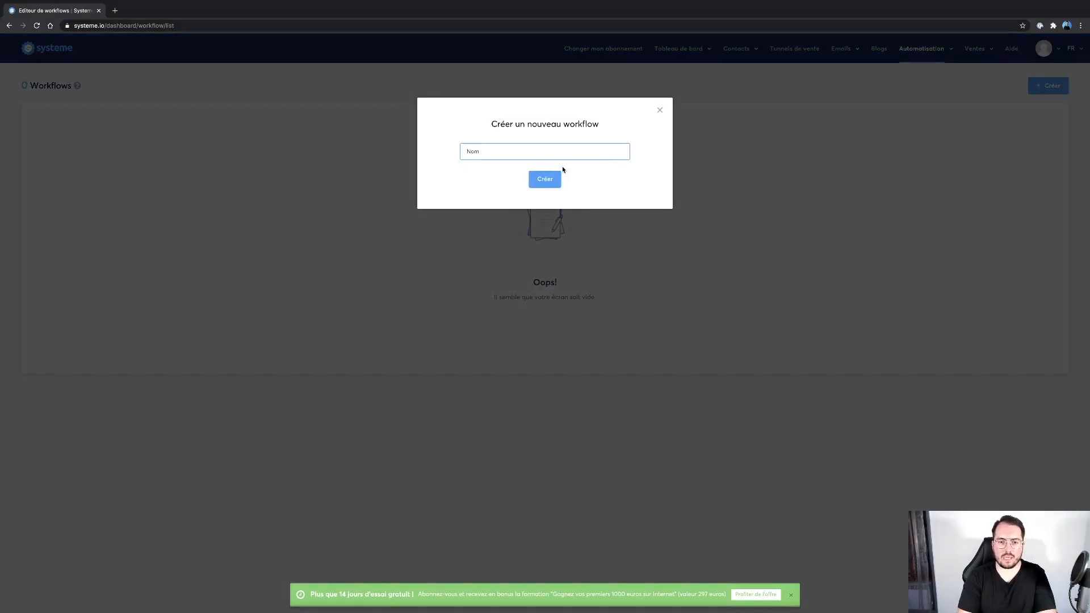
{"action": "type", "text": "Test #"}
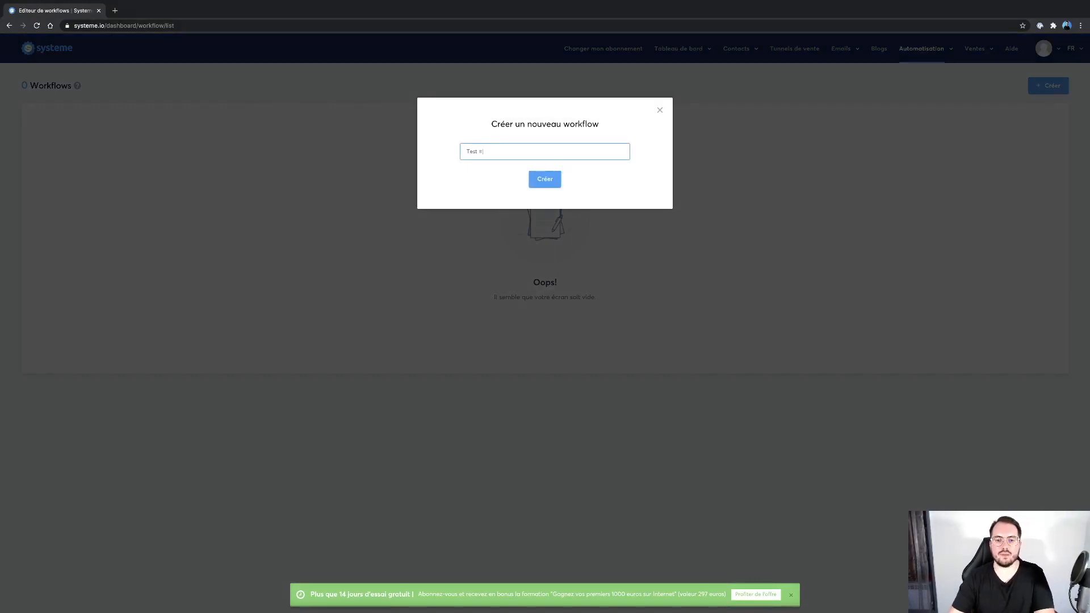
{"action": "left_click", "coordinate": [562, 170]}
{"action": "left_click", "coordinate": [543, 186]}
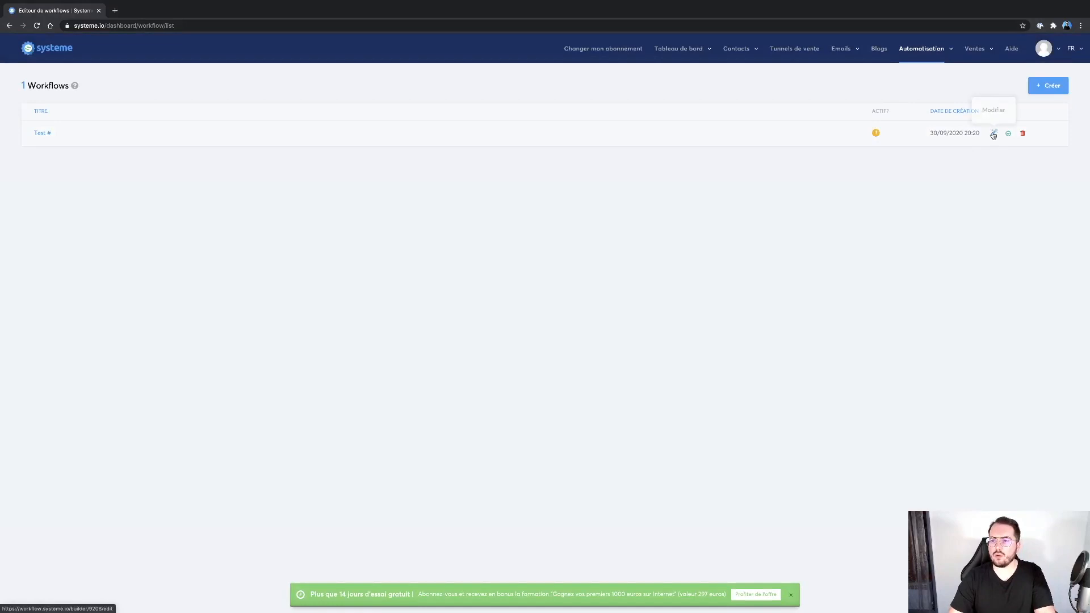
Step: Open the Test # workflow in the builder and add an action that adds the tag "Prospect Chaud"
{"action": "left_click", "coordinate": [993, 133]}
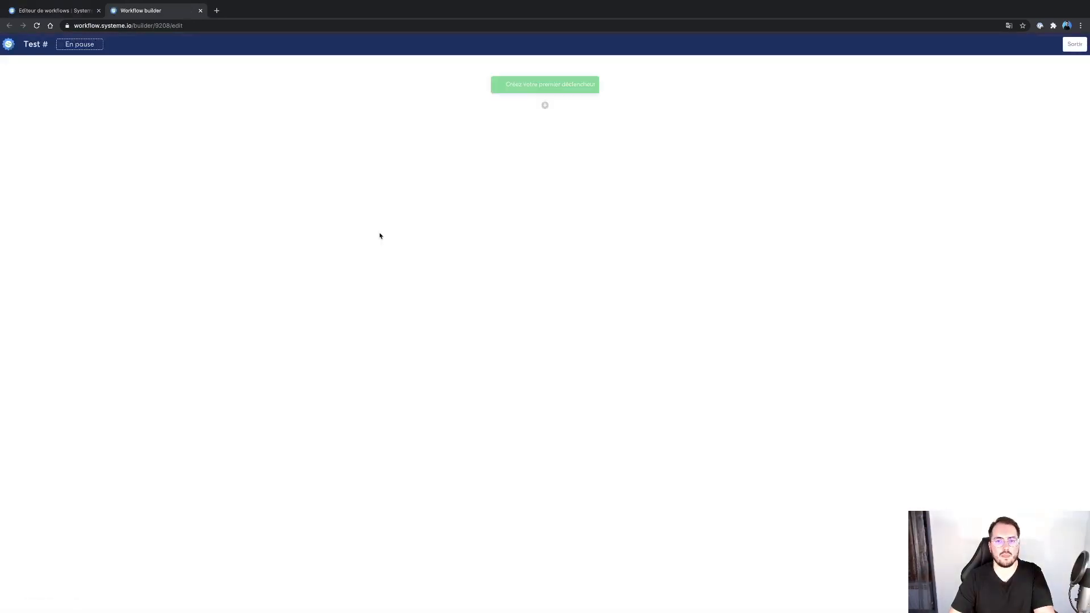
{"action": "left_click", "coordinate": [544, 106]}
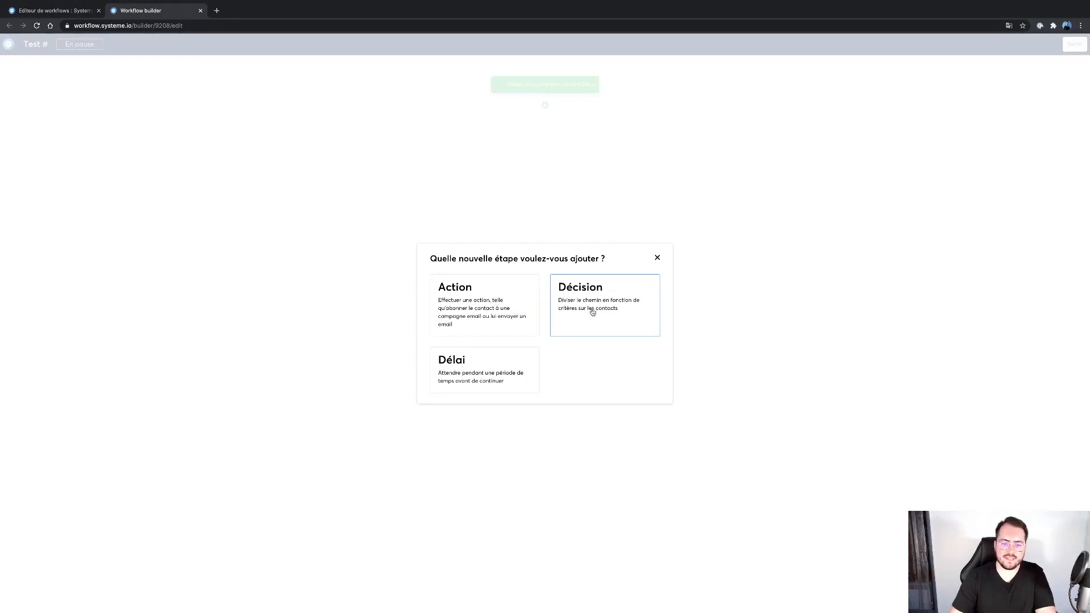
{"action": "left_click", "coordinate": [509, 301]}
{"action": "left_click", "coordinate": [606, 298]}
{"action": "scroll", "coordinate": [594, 358], "scroll_direction": "down", "scroll_amount": 2}
{"action": "scroll", "coordinate": [595, 358], "scroll_direction": "up", "scroll_amount": 2}
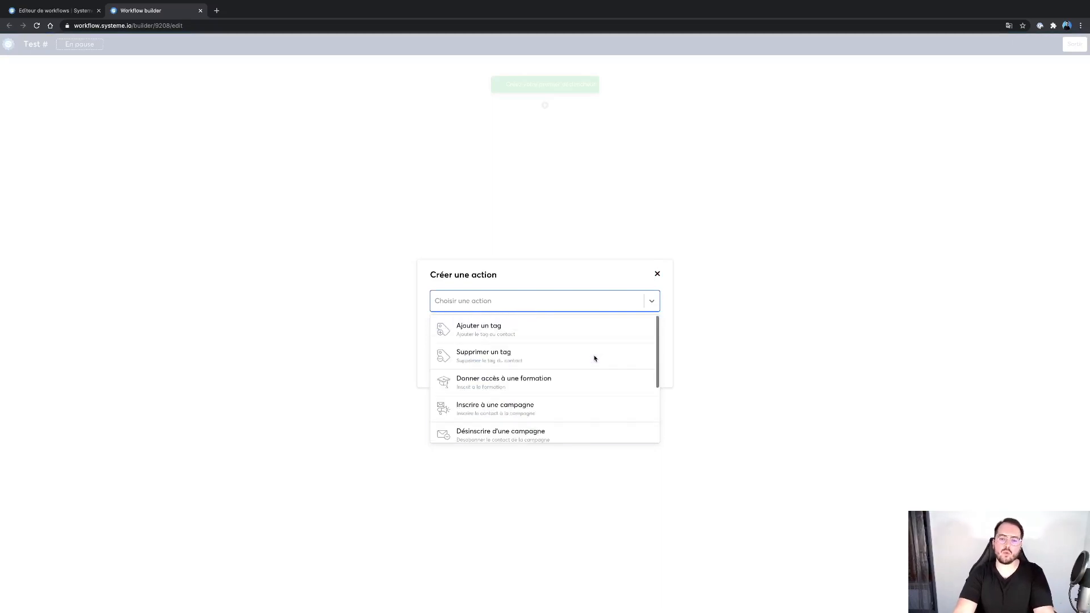
{"action": "left_click", "coordinate": [559, 333]}
{"action": "left_click", "coordinate": [564, 331]}
{"action": "left_click", "coordinate": [543, 347]}
{"action": "left_click", "coordinate": [436, 357]}
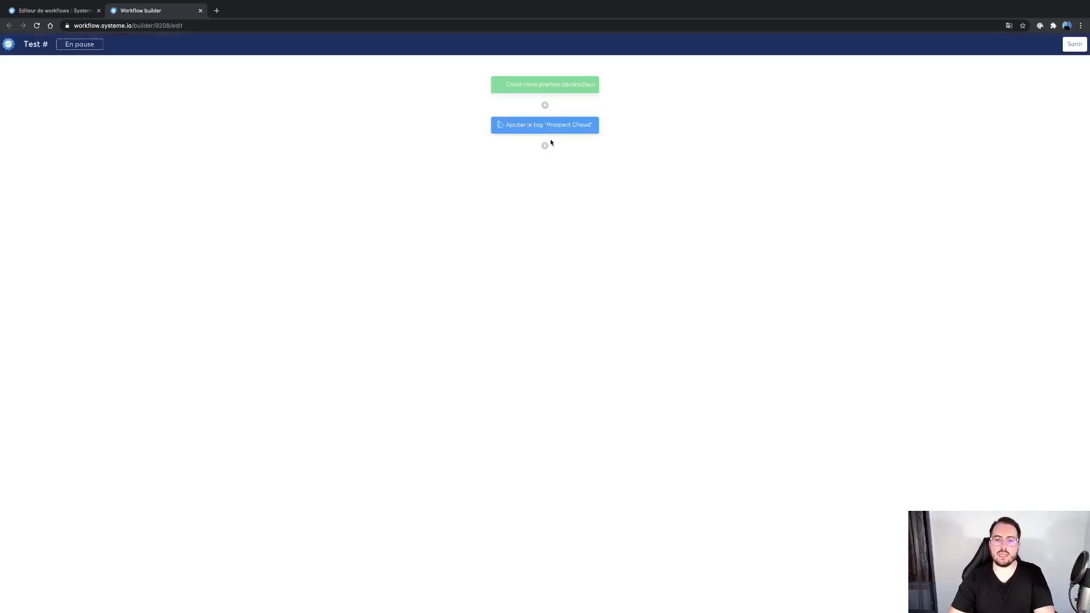
Step: Examine the filters offered for a decision step after the tag action, discard the decision and exit the workflow builder
{"action": "left_click", "coordinate": [545, 146]}
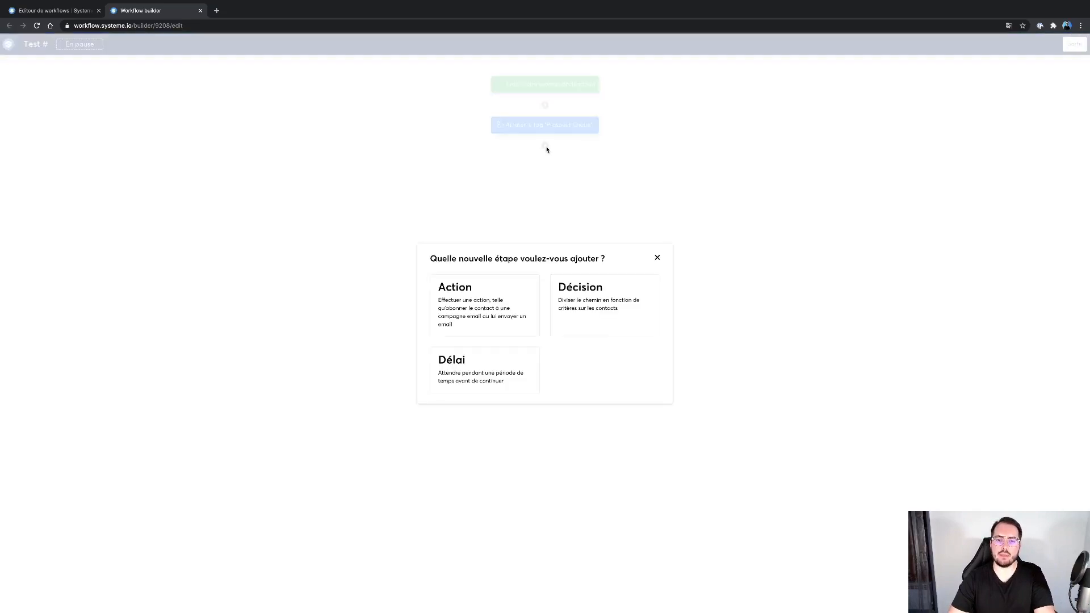
{"action": "left_click", "coordinate": [614, 324]}
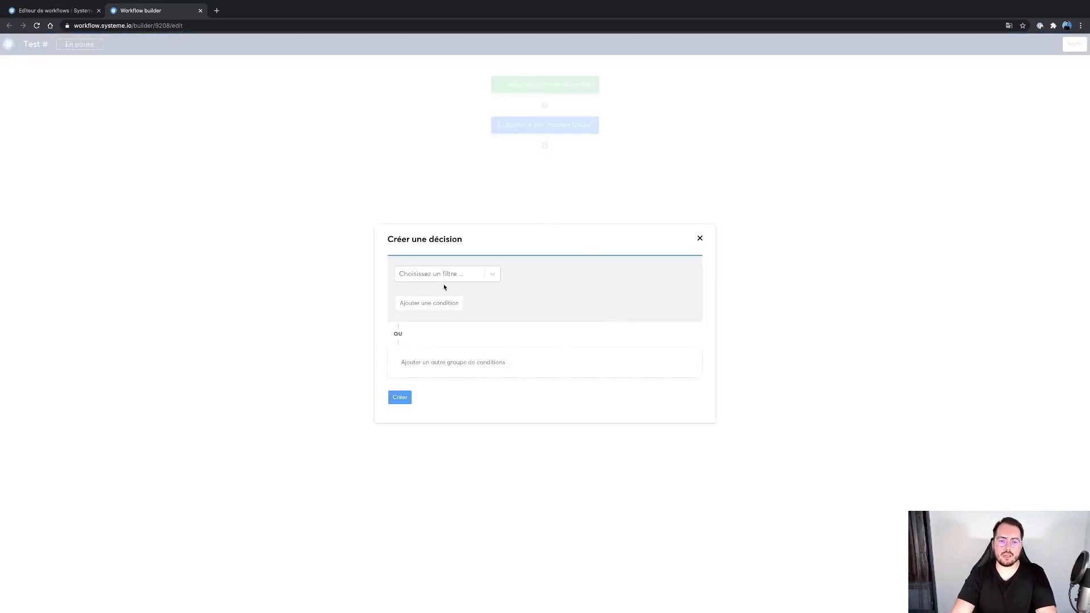
{"action": "left_click", "coordinate": [444, 273]}
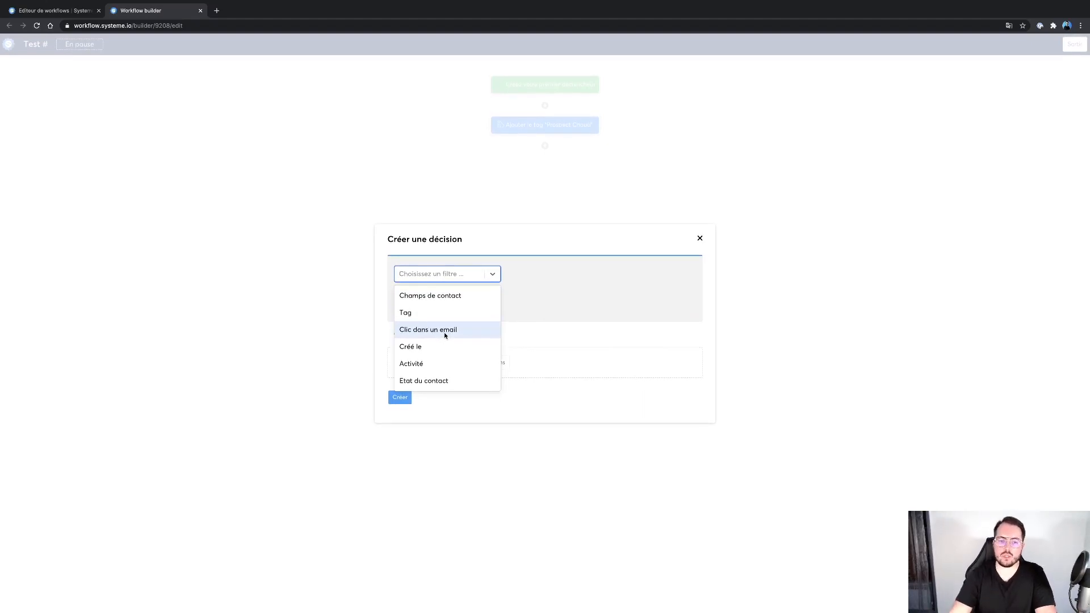
{"action": "left_click", "coordinate": [701, 239]}
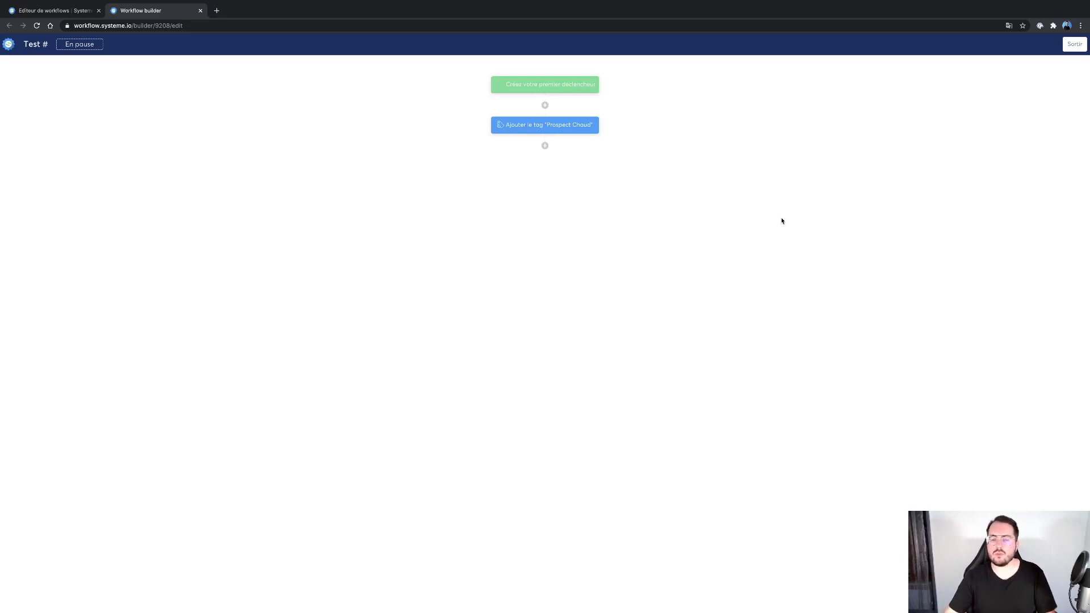
{"action": "left_click", "coordinate": [1074, 46]}
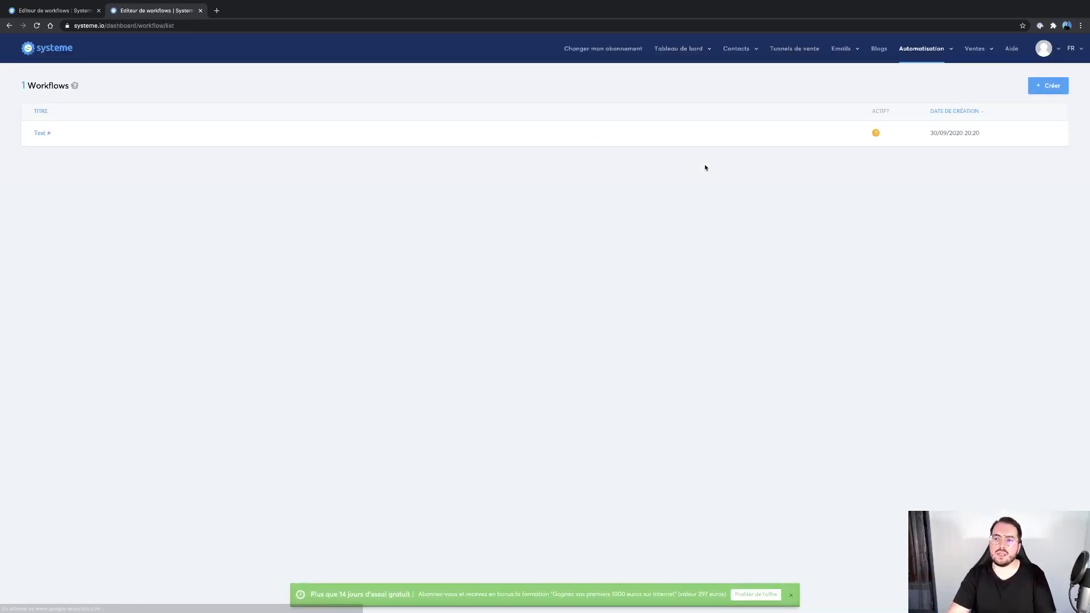
Step: Create a new sales product named "Produit 1", keeping the default VAT rate
{"action": "mouse_move", "coordinate": [974, 50]}
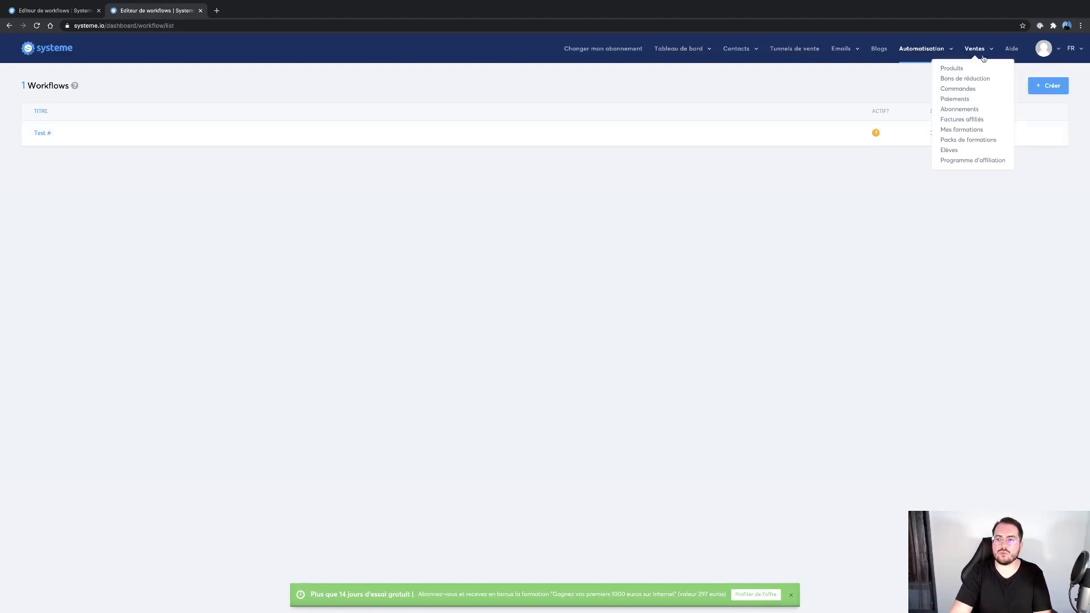
{"action": "left_click", "coordinate": [956, 73]}
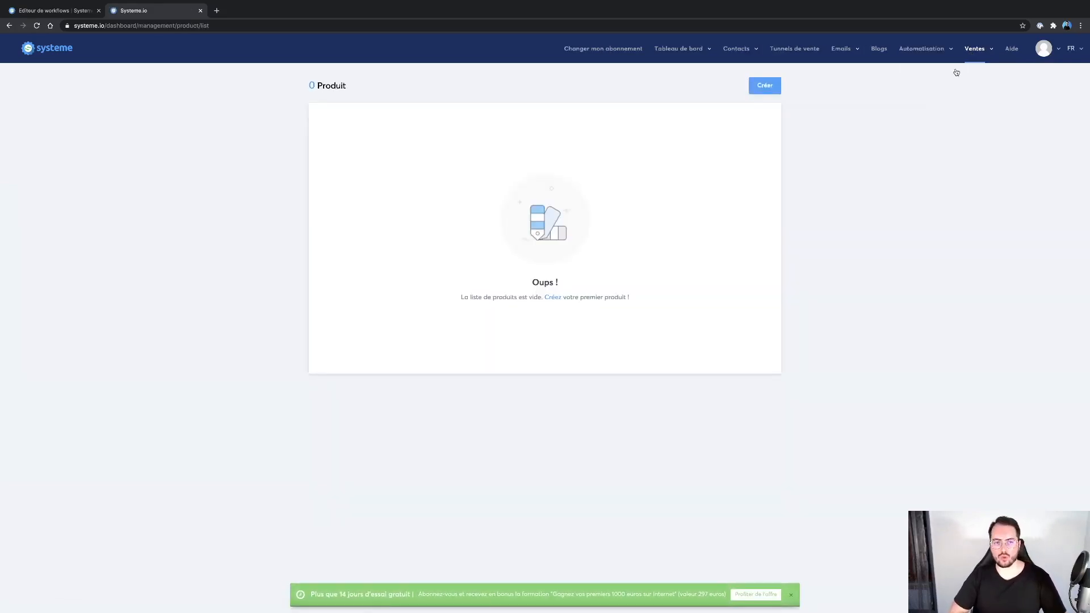
{"action": "left_click", "coordinate": [776, 88]}
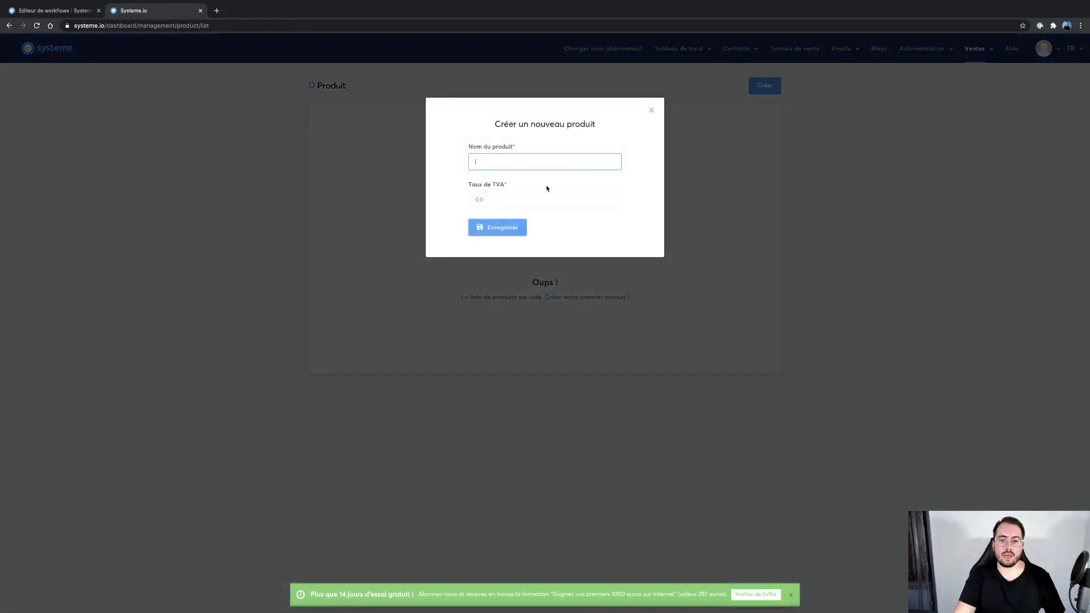
{"action": "type", "text": "Produit 1"}
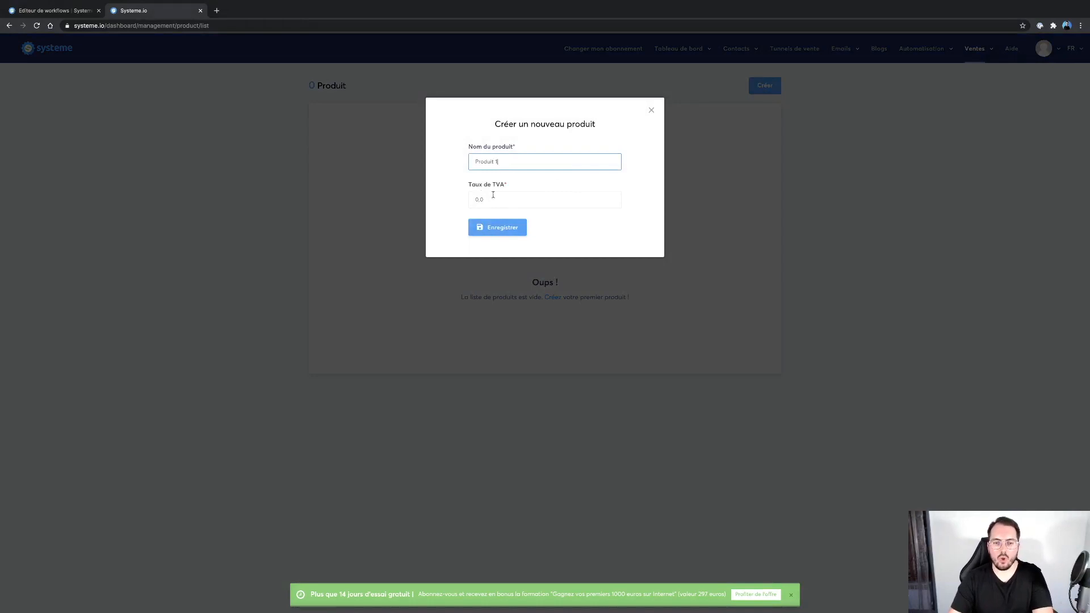
{"action": "left_click", "coordinate": [488, 227]}
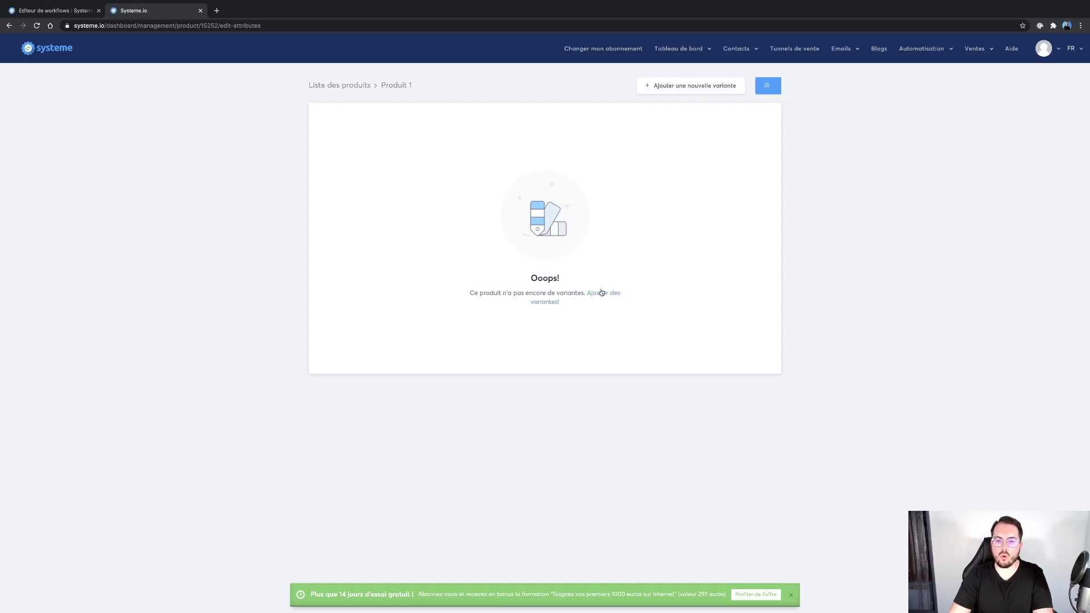
Step: Leave the Produit 1 settings unchanged and add a product variant named "Produit 1-2"
{"action": "left_click", "coordinate": [762, 90]}
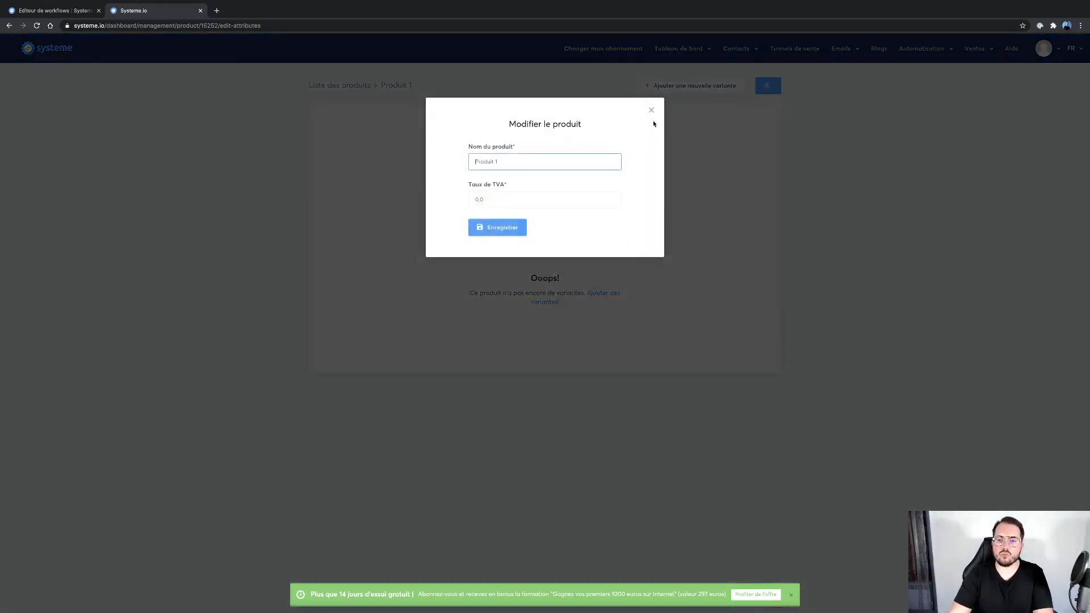
{"action": "left_click", "coordinate": [652, 111]}
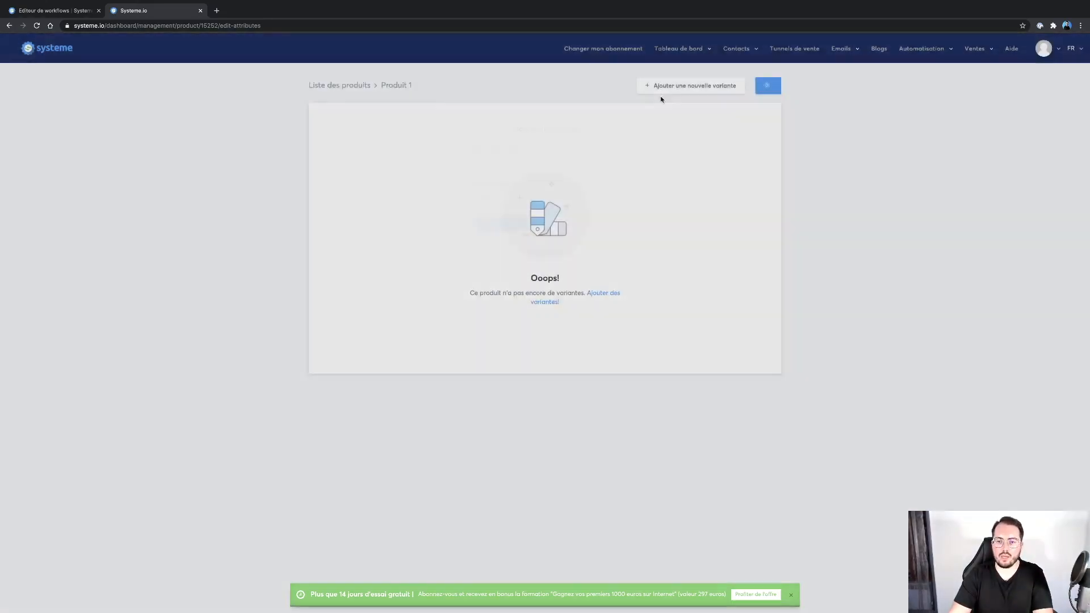
{"action": "left_click", "coordinate": [665, 93]}
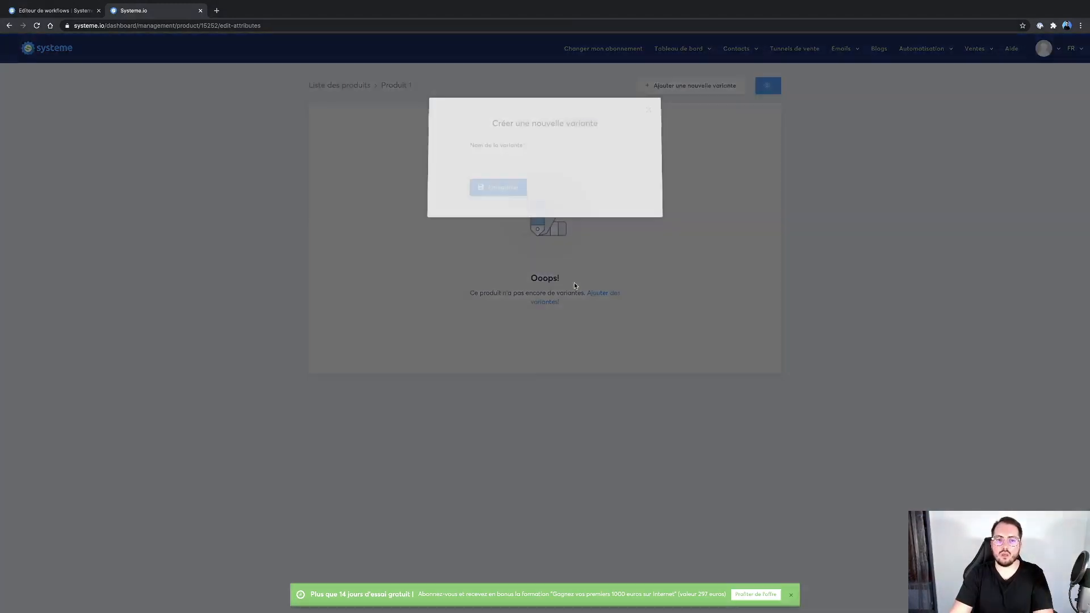
{"action": "type", "text": "Produit 1"}
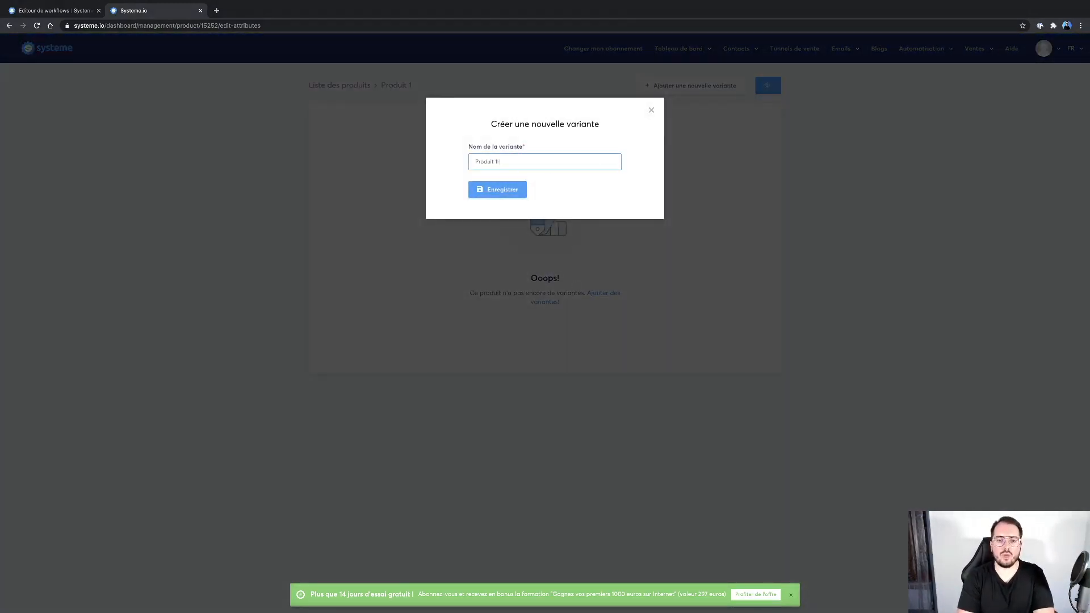
{"action": "left_click", "coordinate": [514, 191]}
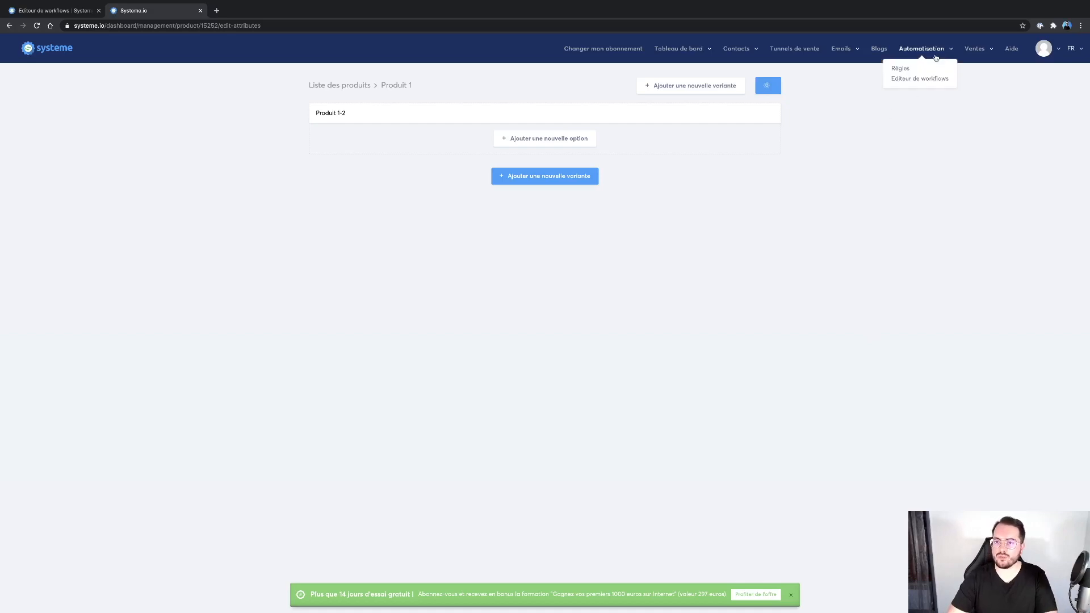
Step: Start a new discount coupon with the code "BLACKFRIDAY" and a percentage discount type
{"action": "mouse_move", "coordinate": [972, 56]}
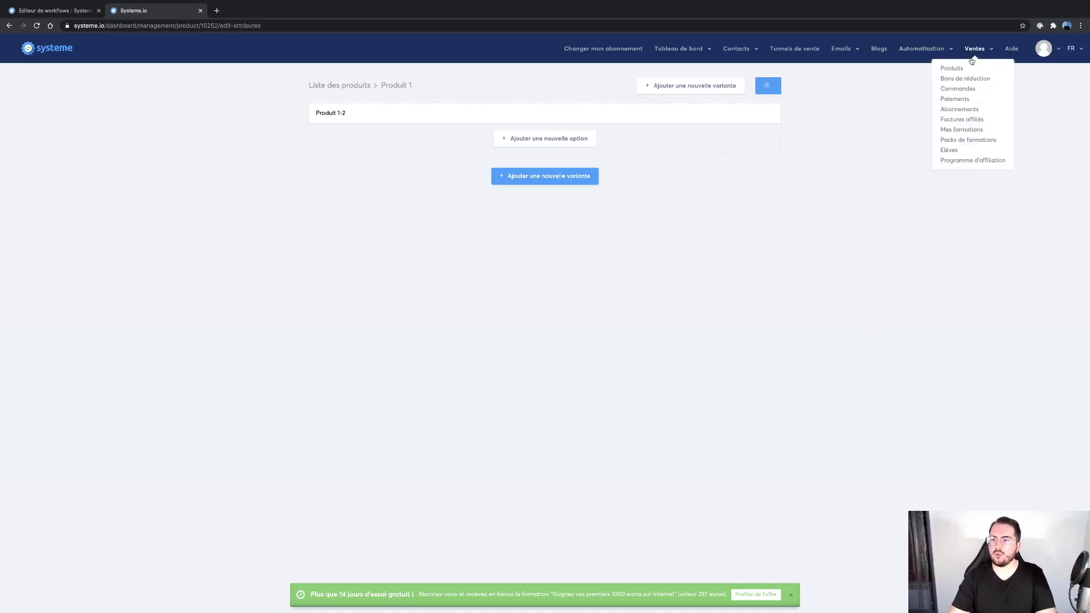
{"action": "left_click", "coordinate": [964, 79]}
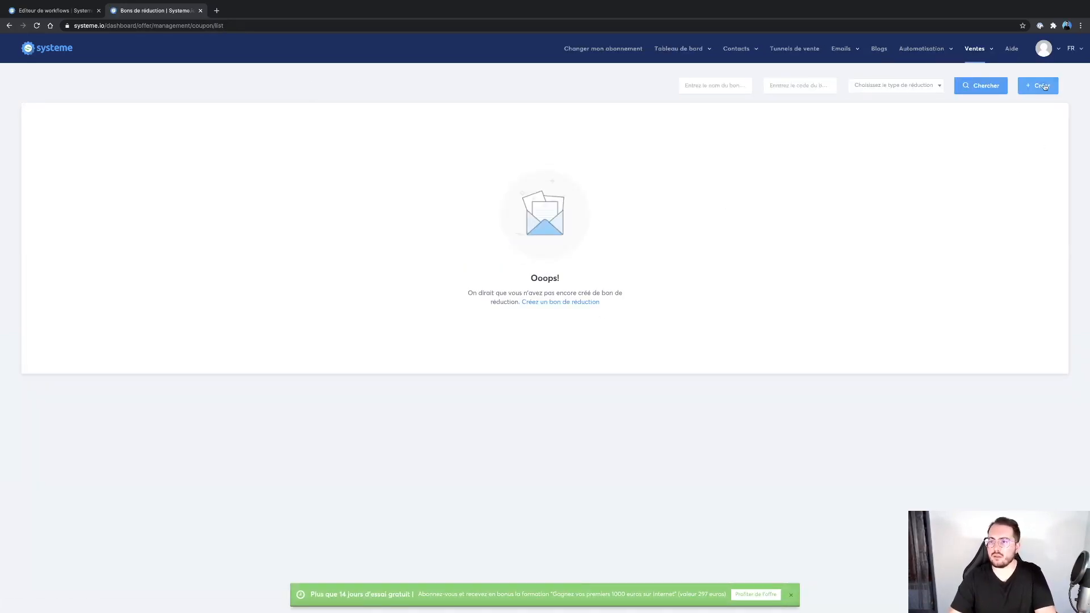
{"action": "left_click", "coordinate": [1044, 84]}
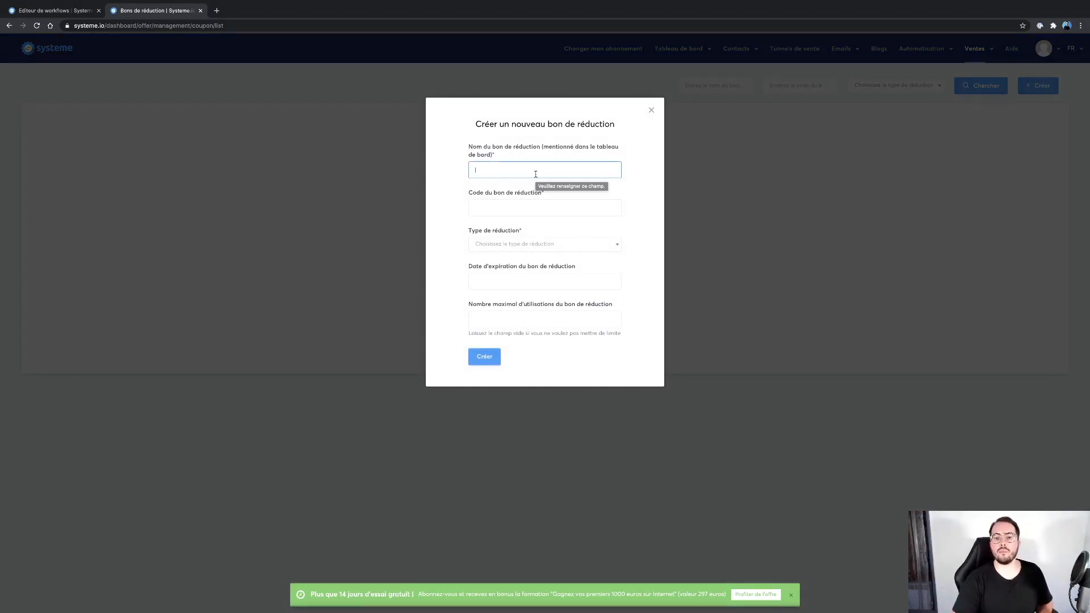
{"action": "left_click", "coordinate": [553, 208]}
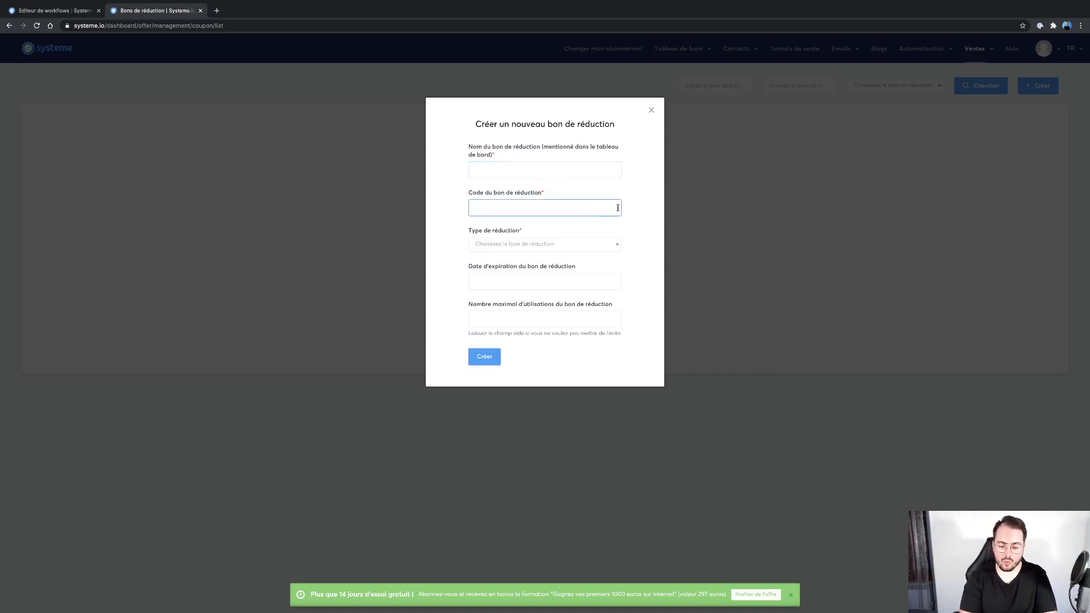
{"action": "type", "text": "BLACKFRIDAY"}
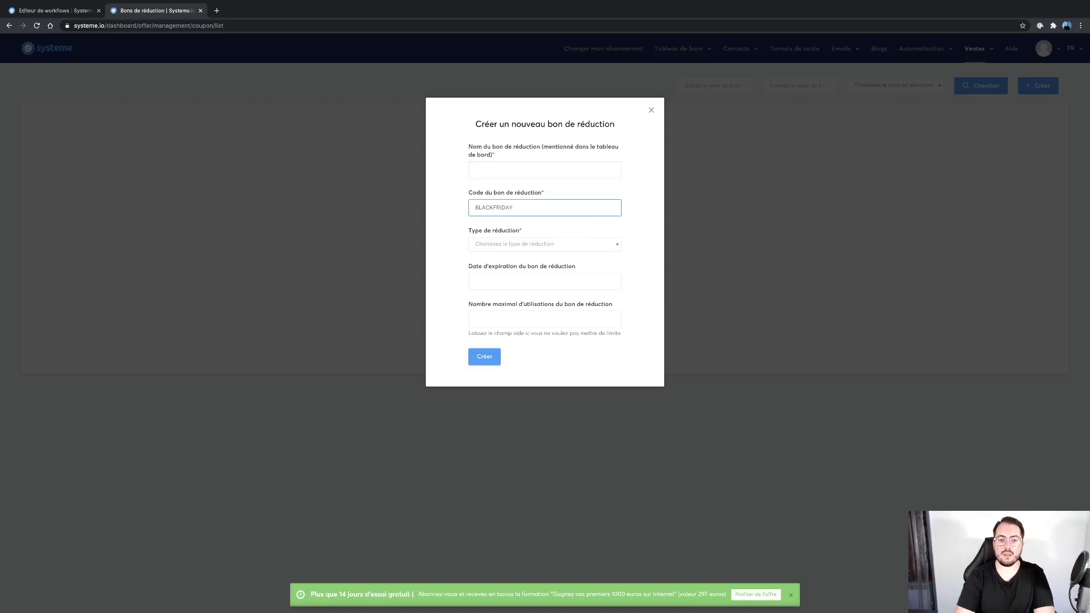
{"action": "left_click", "coordinate": [616, 246]}
{"action": "left_click", "coordinate": [599, 283]}
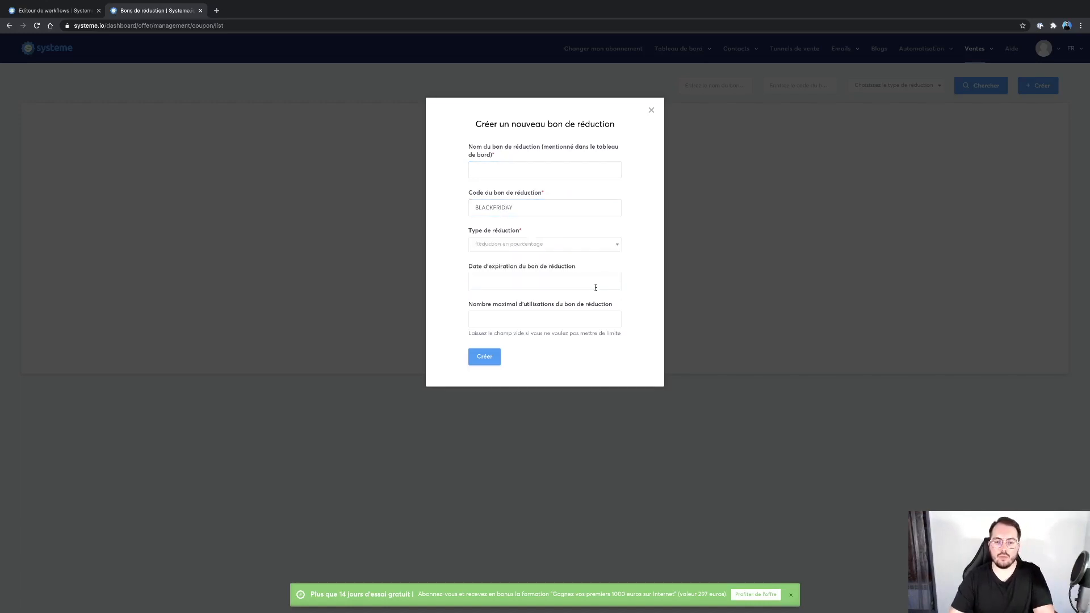
{"action": "left_click", "coordinate": [571, 284]}
{"action": "left_click", "coordinate": [645, 287]}
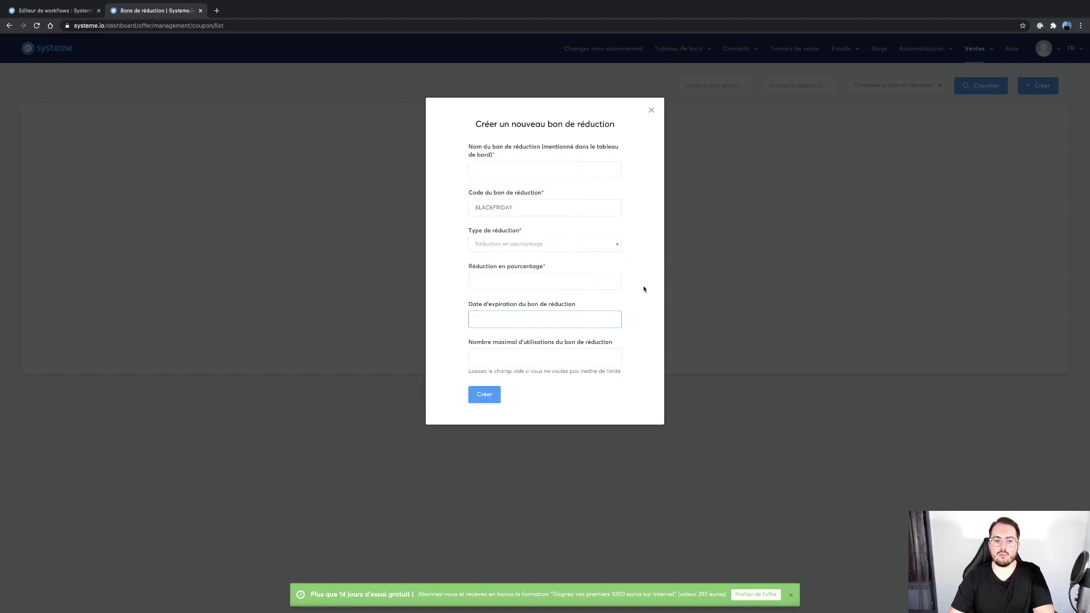
Step: Set the coupon's discount to 70 percent and its expiry to 30/11/2020 22:23
{"action": "left_click", "coordinate": [578, 283]}
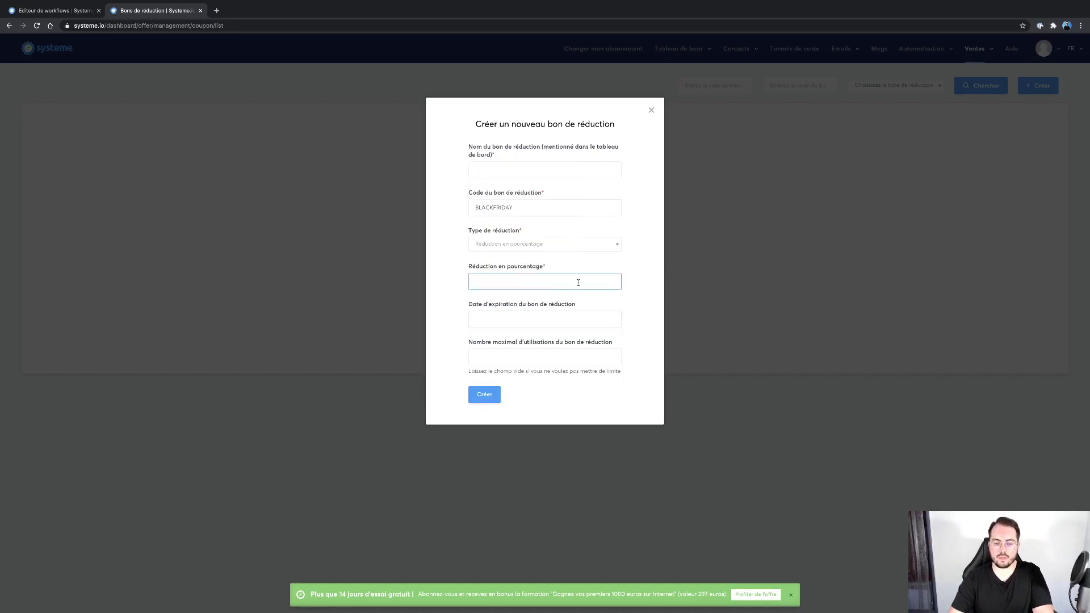
{"action": "left_click", "coordinate": [569, 323]}
{"action": "left_click", "coordinate": [561, 217]}
{"action": "left_click", "coordinate": [480, 282]}
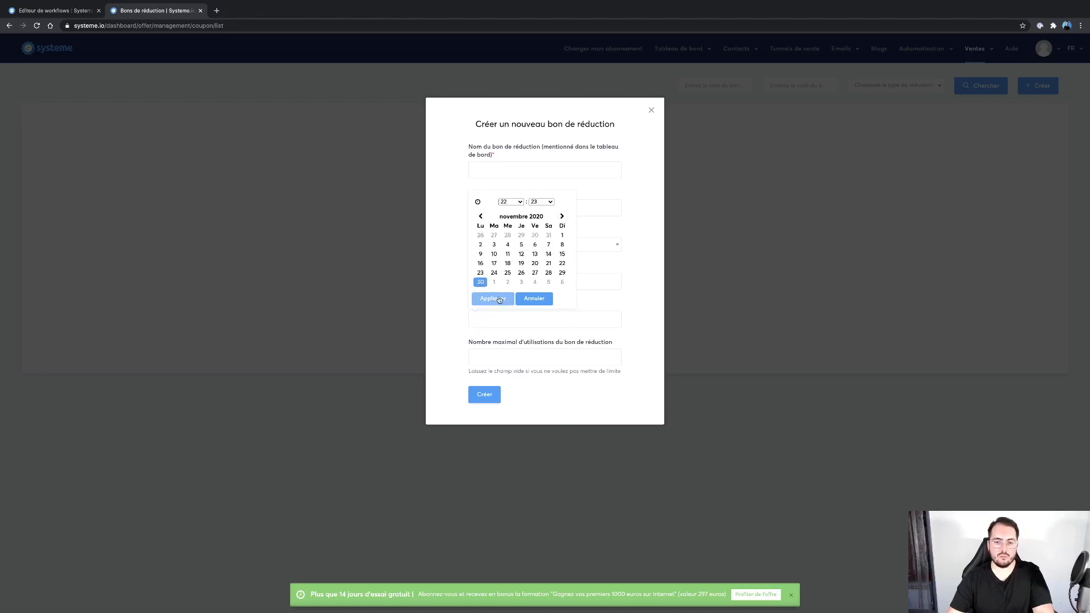
{"action": "left_click", "coordinate": [498, 298]}
Step: Limit the coupon to 100 uses, name it "Test 1" and create it
{"action": "left_click", "coordinate": [562, 361]}
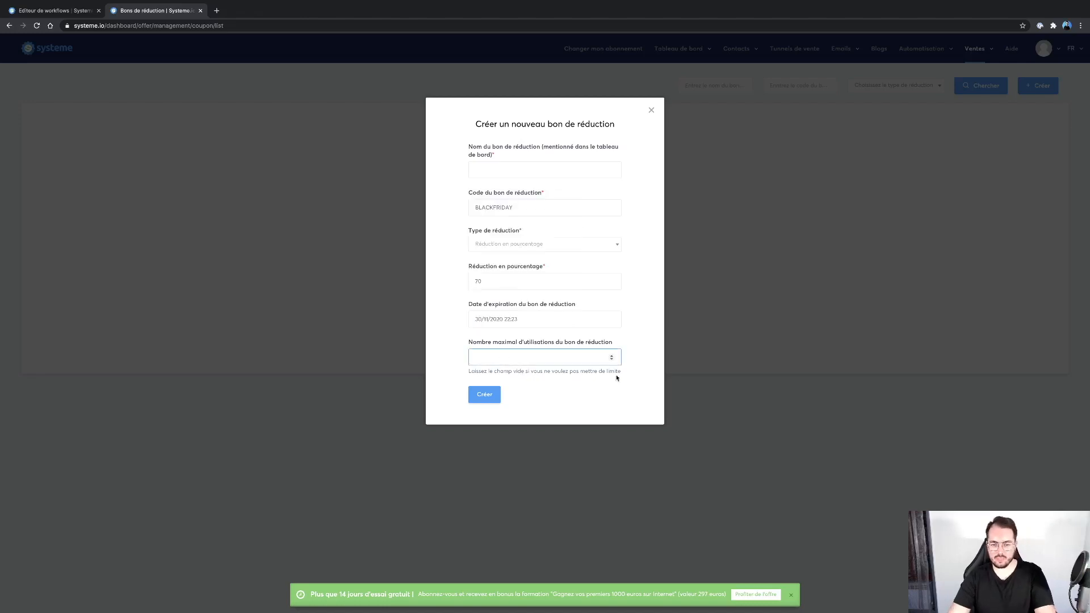
{"action": "type", "text": "100"}
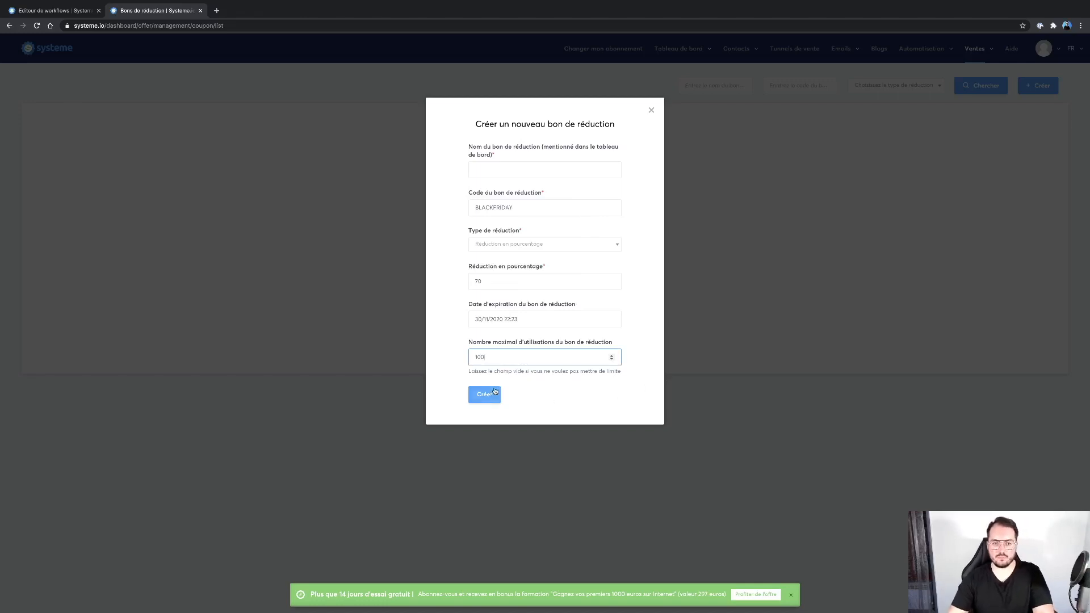
{"action": "left_click", "coordinate": [480, 170]}
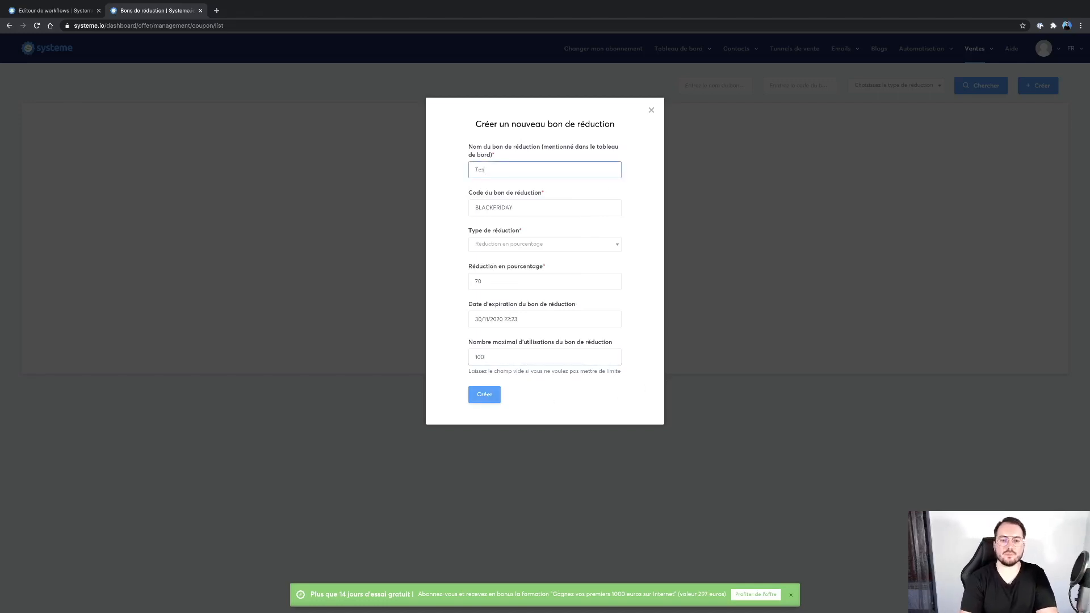
{"action": "type", "text": "Test 1"}
{"action": "left_click", "coordinate": [486, 397]}
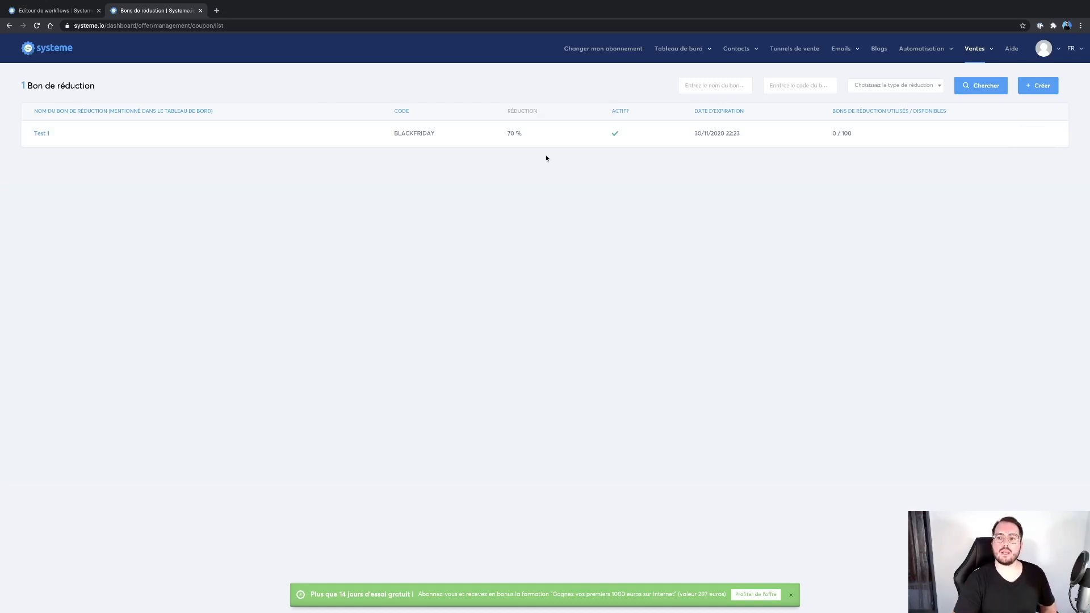
Step: Review the coupon list, then look through the orders, payments, subscriptions and affiliate invoices pages
{"action": "mouse_move", "coordinate": [752, 140]}
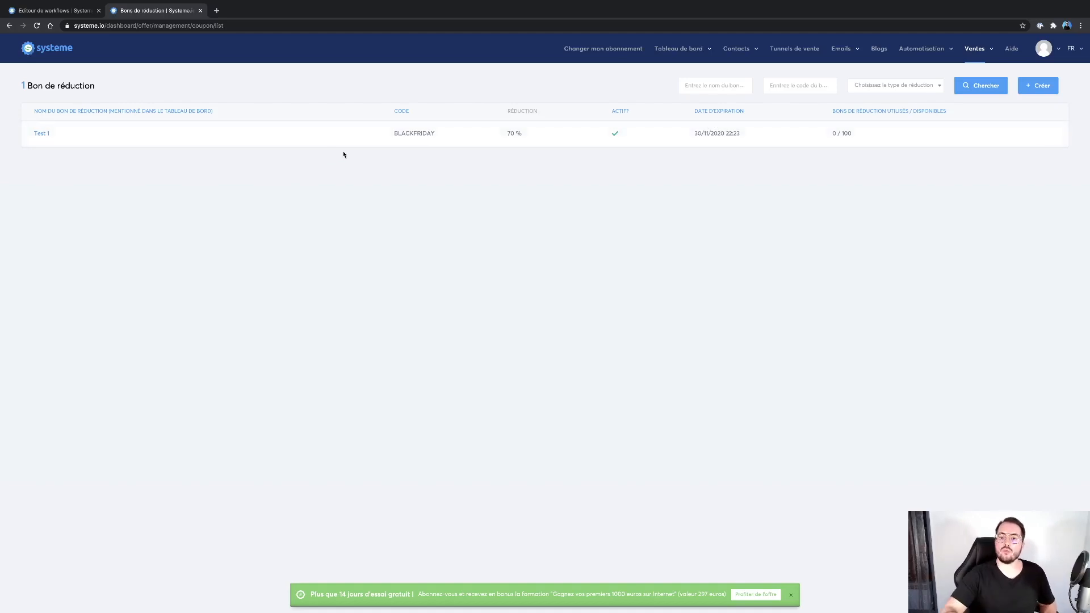
{"action": "mouse_move", "coordinate": [677, 148]}
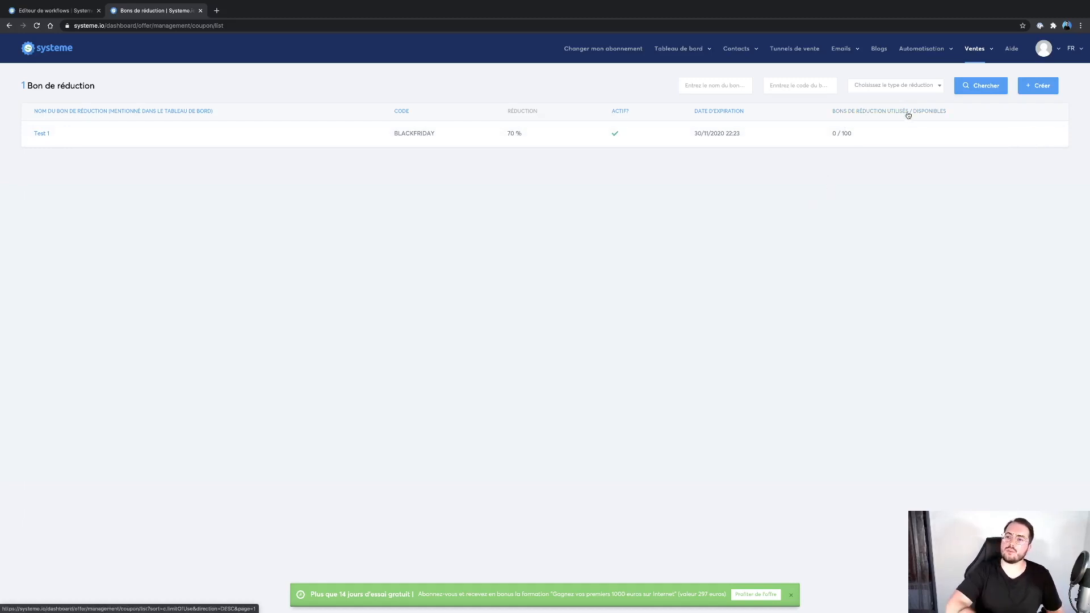
{"action": "mouse_move", "coordinate": [976, 57]}
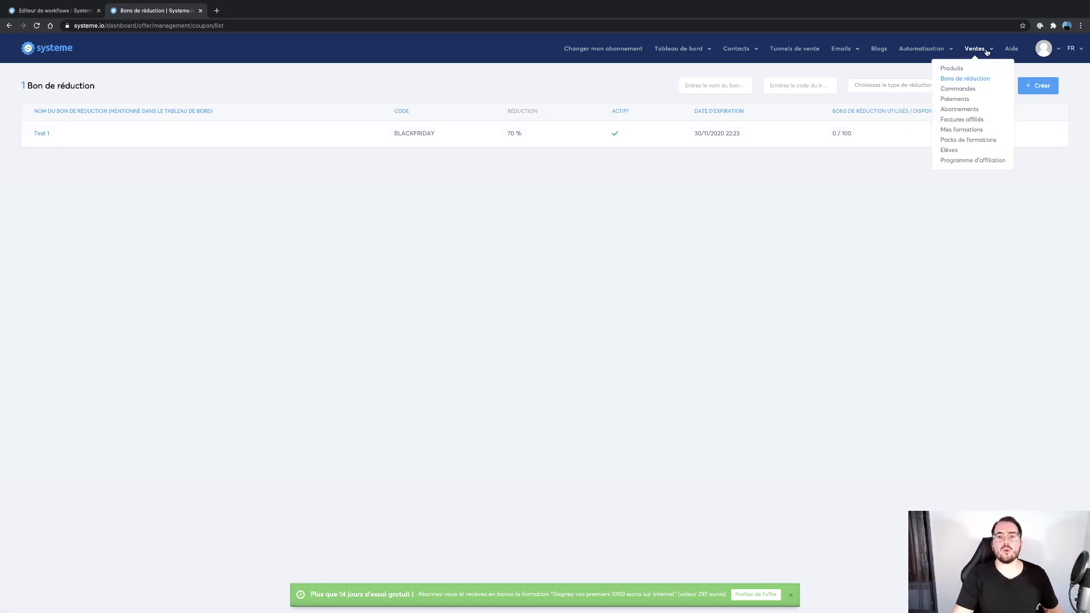
{"action": "left_click", "coordinate": [970, 89]}
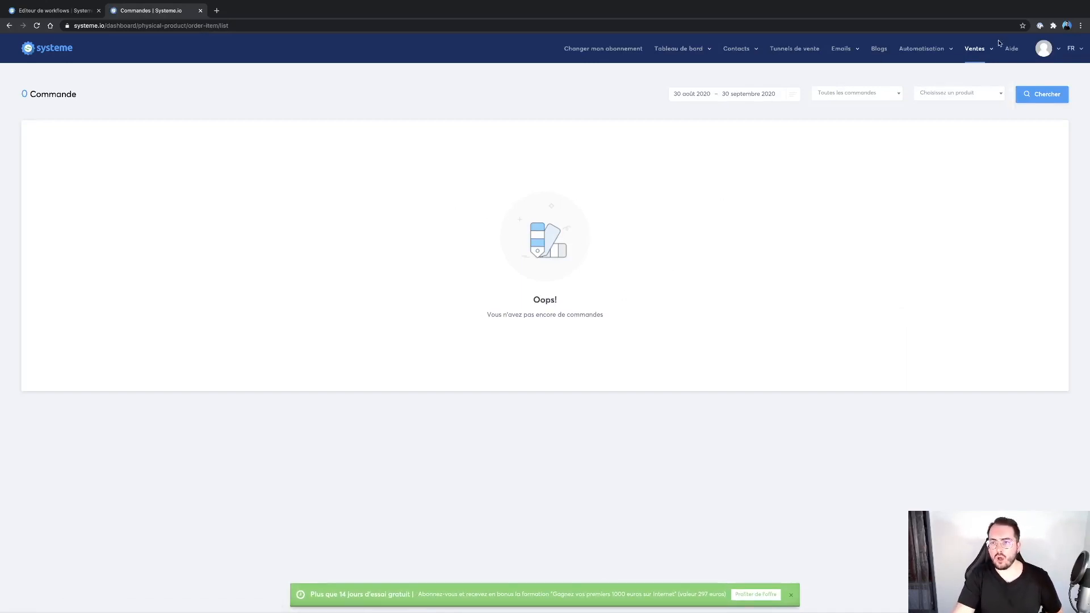
{"action": "mouse_move", "coordinate": [975, 49]}
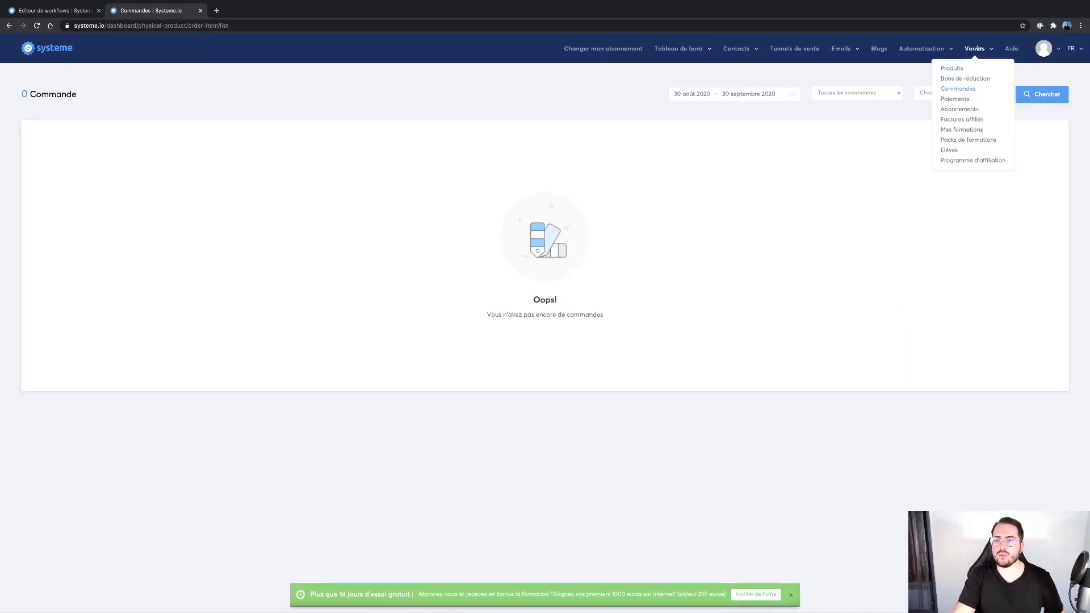
{"action": "left_click", "coordinate": [959, 99]}
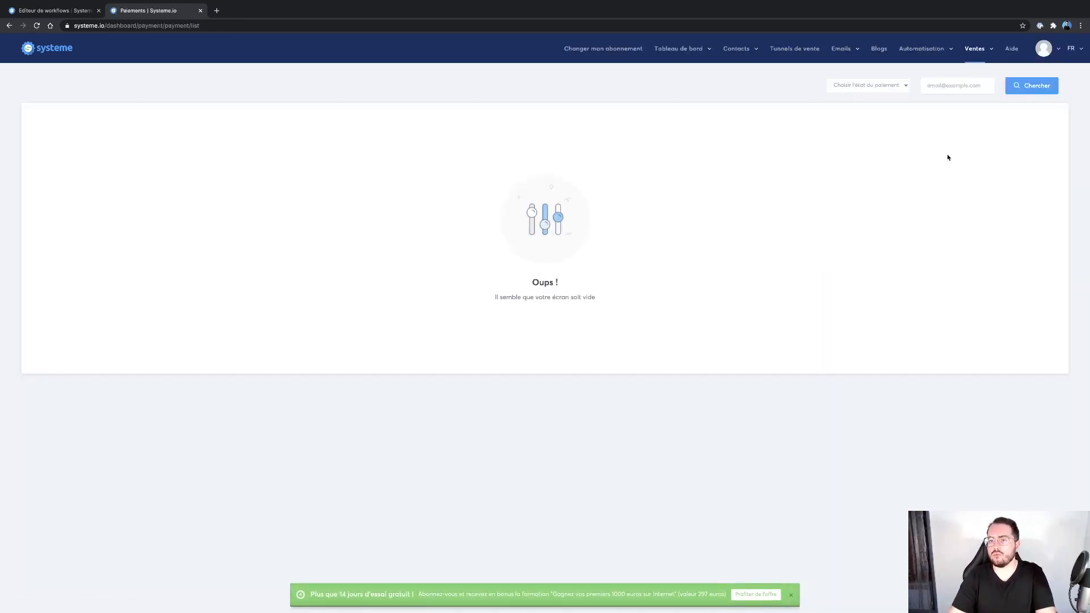
{"action": "mouse_move", "coordinate": [974, 48]}
{"action": "left_click", "coordinate": [968, 112]}
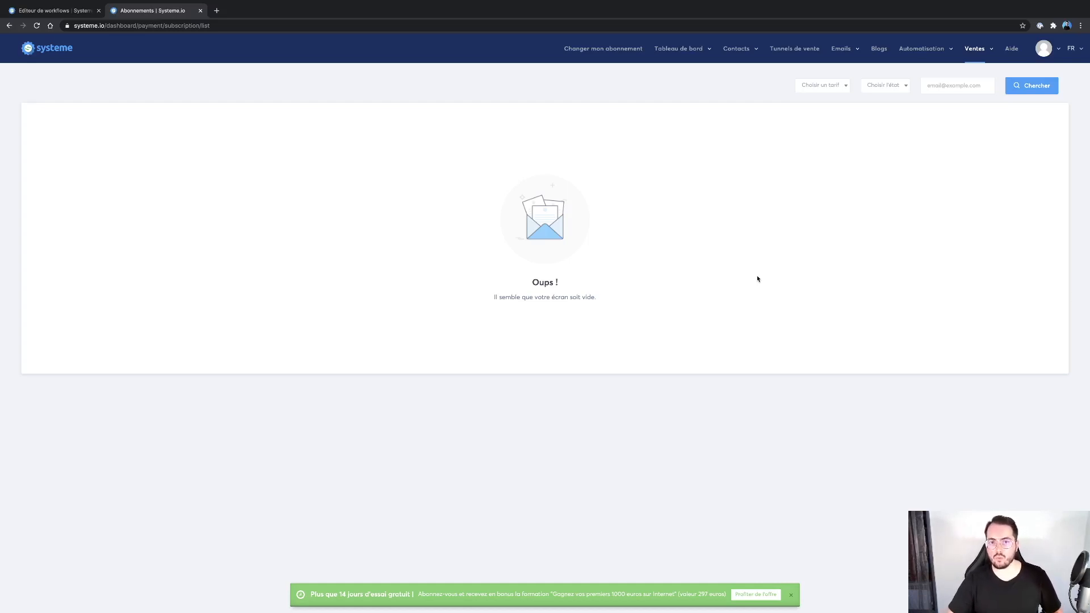
{"action": "mouse_move", "coordinate": [978, 48]}
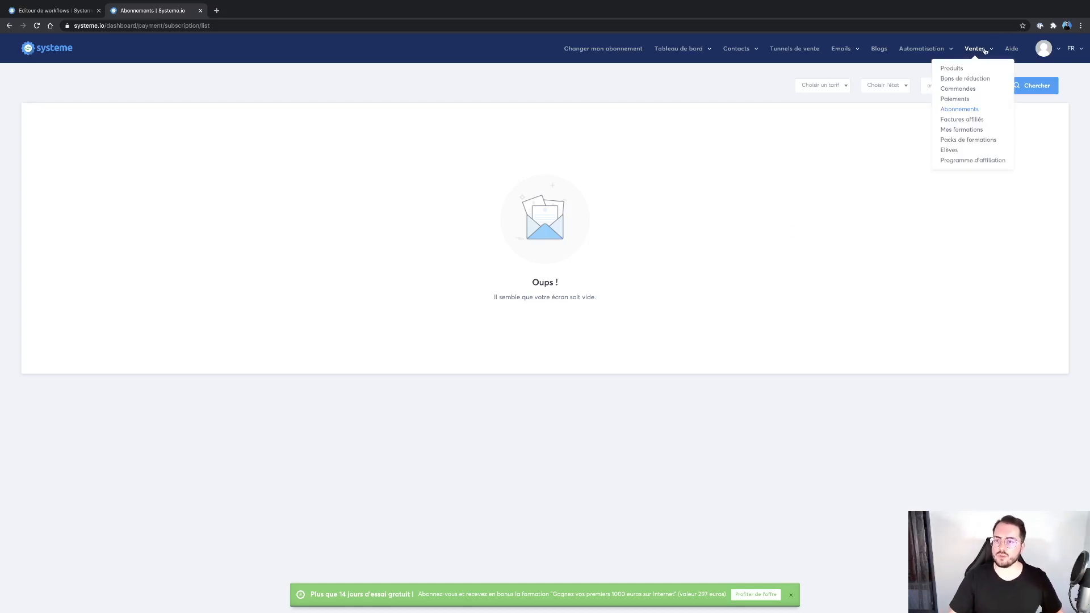
{"action": "left_click", "coordinate": [973, 123]}
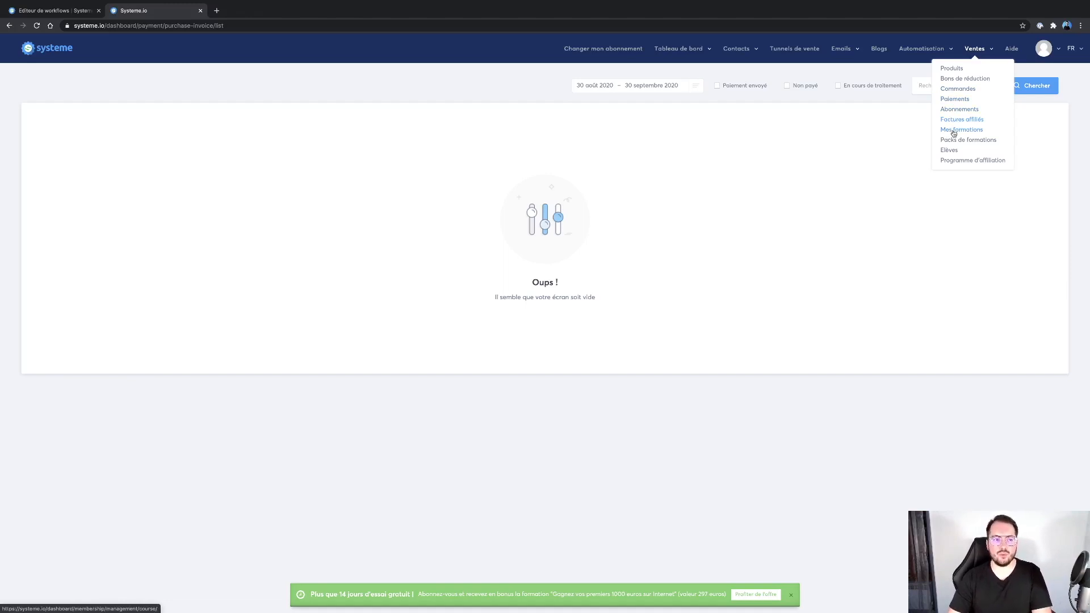
Step: Start a new course named "Formation 1" with the description "Une formation sur..."
{"action": "left_click", "coordinate": [953, 133]}
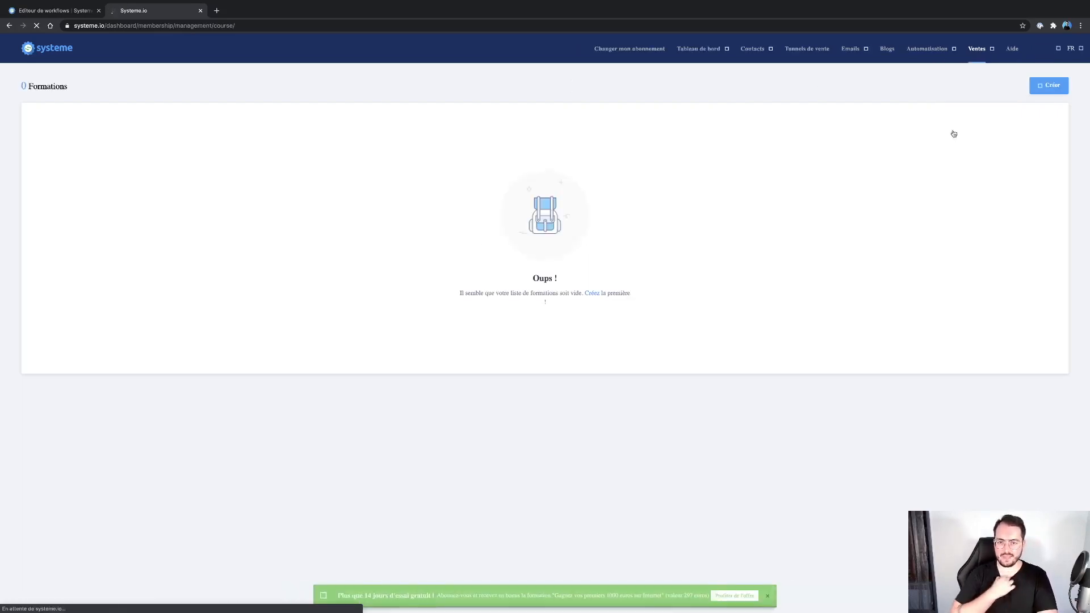
{"action": "left_click", "coordinate": [1060, 90]}
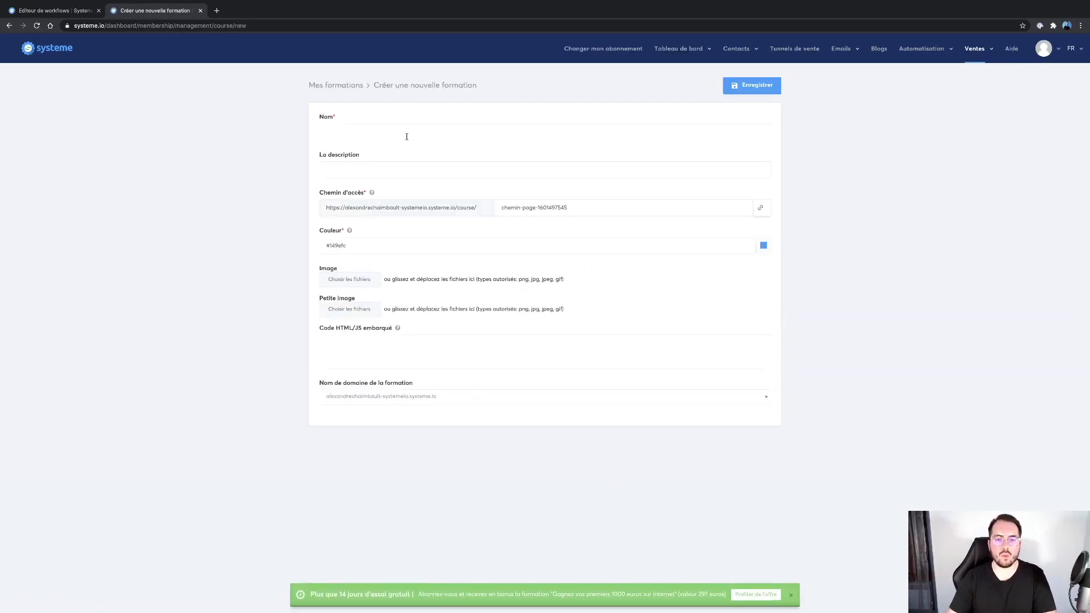
{"action": "left_click", "coordinate": [379, 133]}
{"action": "type", "text": "Formation 1"}
{"action": "key", "text": "Tab"}
{"action": "type", "text": "Une formati"}
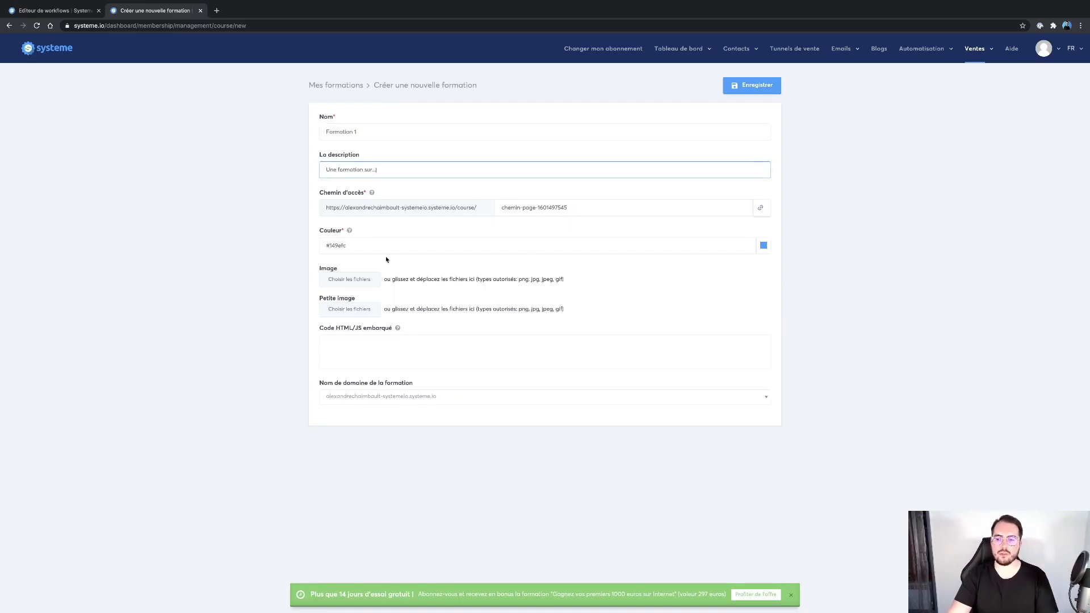
Step: Check the course's colour choices and embedded code field, keep their defaults and save the course
{"action": "left_click", "coordinate": [763, 245]}
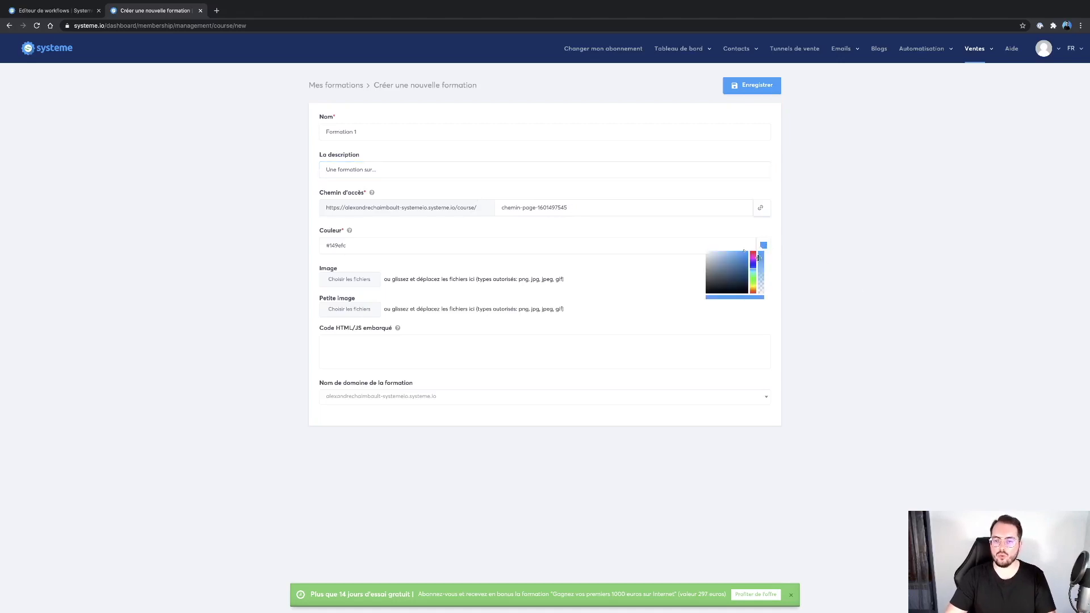
{"action": "left_click", "coordinate": [793, 271]}
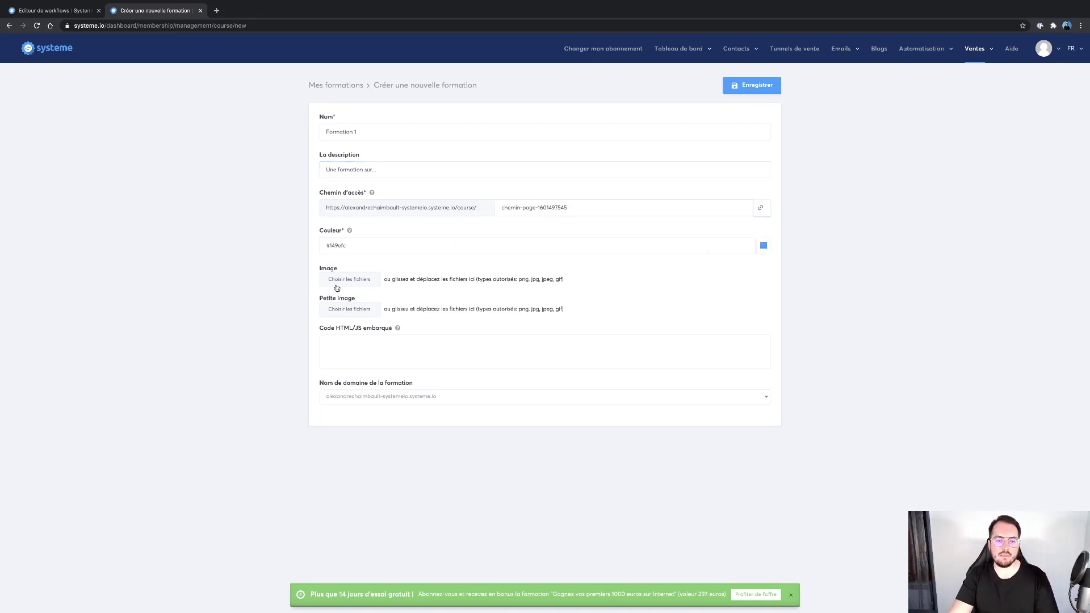
{"action": "left_click", "coordinate": [338, 346]}
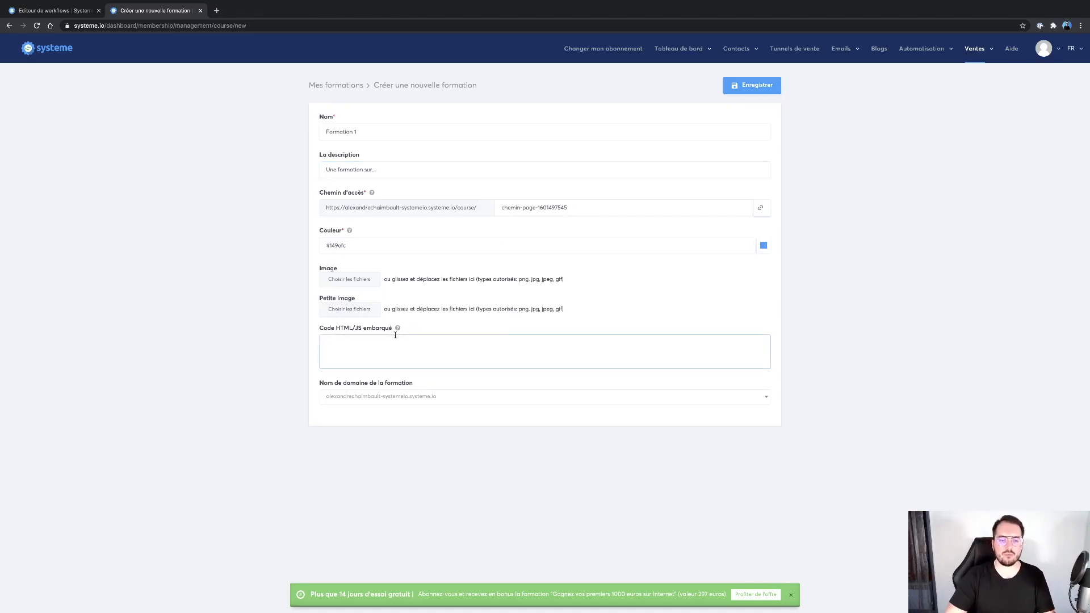
{"action": "left_click", "coordinate": [769, 85]}
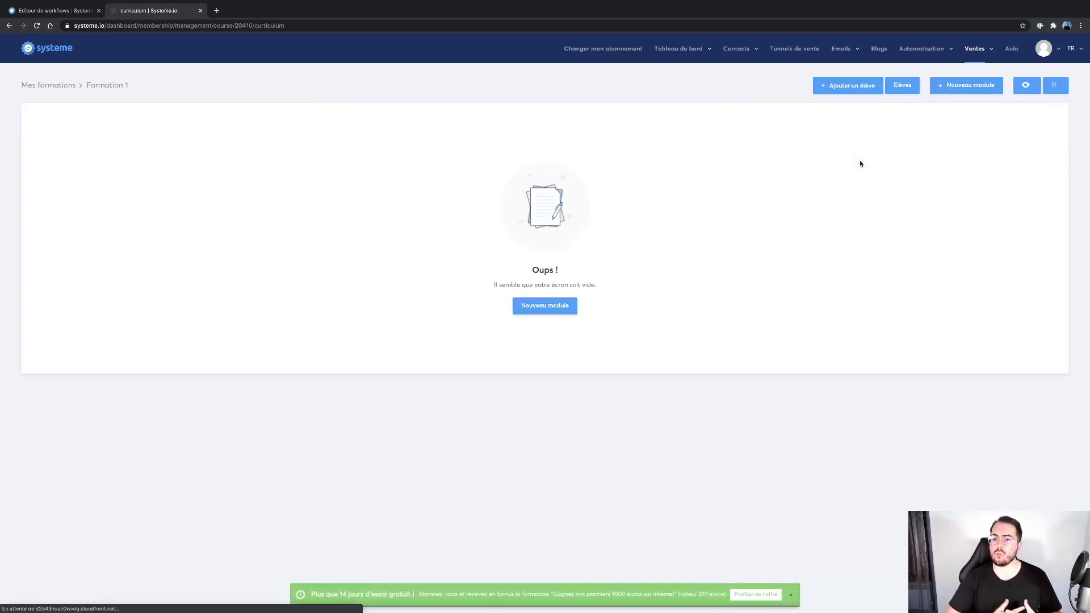
Step: Add a module named "Module 1" to the Formation 1 course
{"action": "left_click", "coordinate": [565, 314]}
{"action": "type", "text": "Module 1"}
{"action": "left_click", "coordinate": [548, 212]}
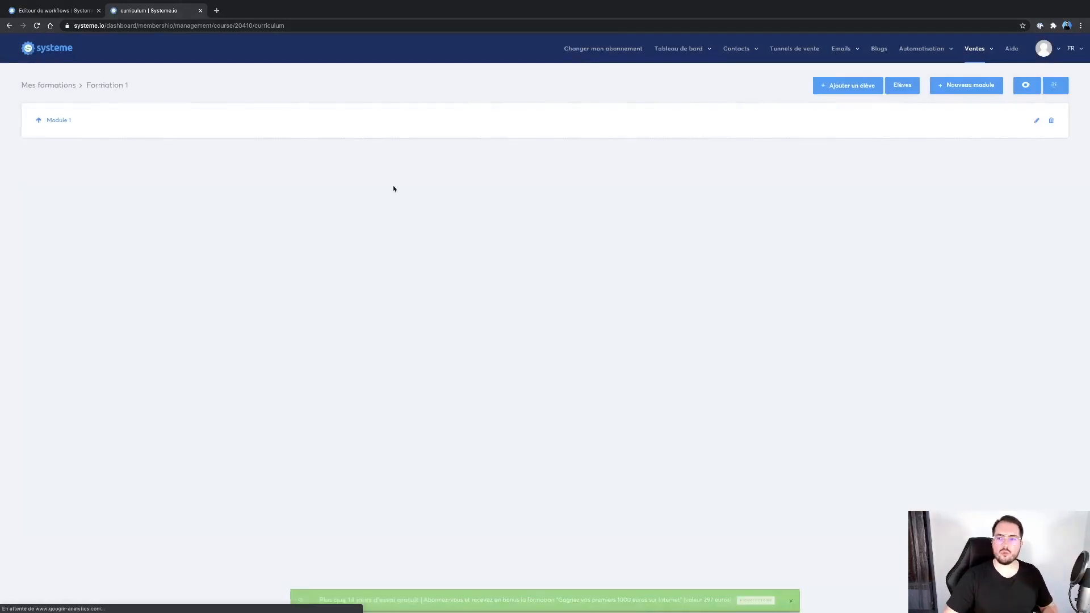
Step: Add a chapter named "Chapitre 1" to Module 1, choosing the video page type
{"action": "left_click", "coordinate": [62, 120]}
{"action": "left_click", "coordinate": [545, 159]}
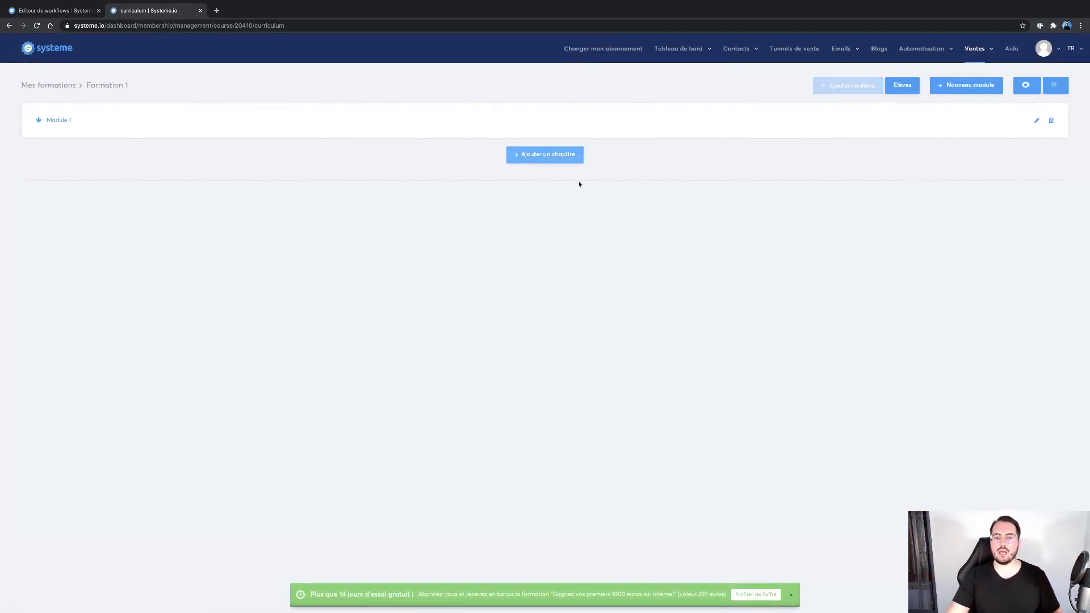
{"action": "type", "text": "Chapitre 1"}
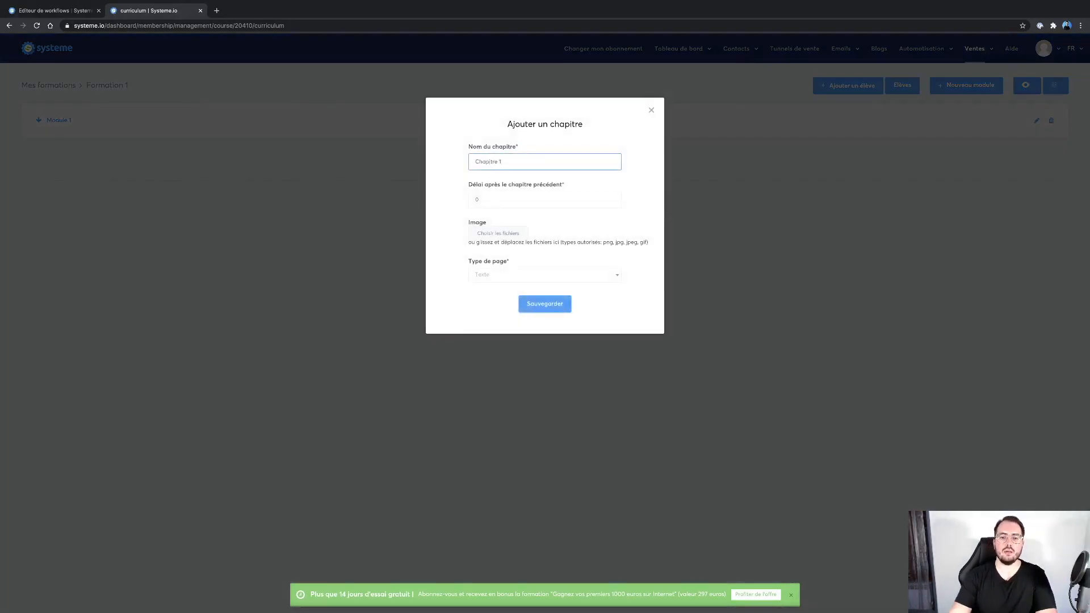
{"action": "left_click", "coordinate": [554, 279]}
{"action": "left_click", "coordinate": [554, 280]}
{"action": "left_click", "coordinate": [553, 280]}
{"action": "left_click", "coordinate": [534, 304]}
{"action": "left_click", "coordinate": [533, 305]}
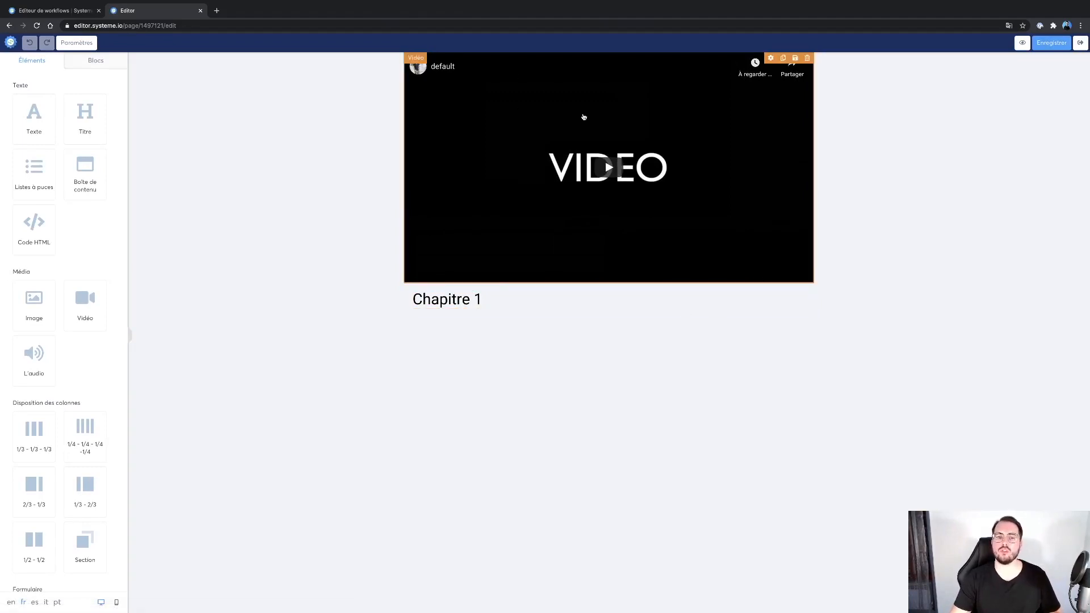
Step: Inspect the chapter video's settings, preview the Chapitre 1 page while marking it as finished, and return to the course curriculum
{"action": "left_click", "coordinate": [584, 117]}
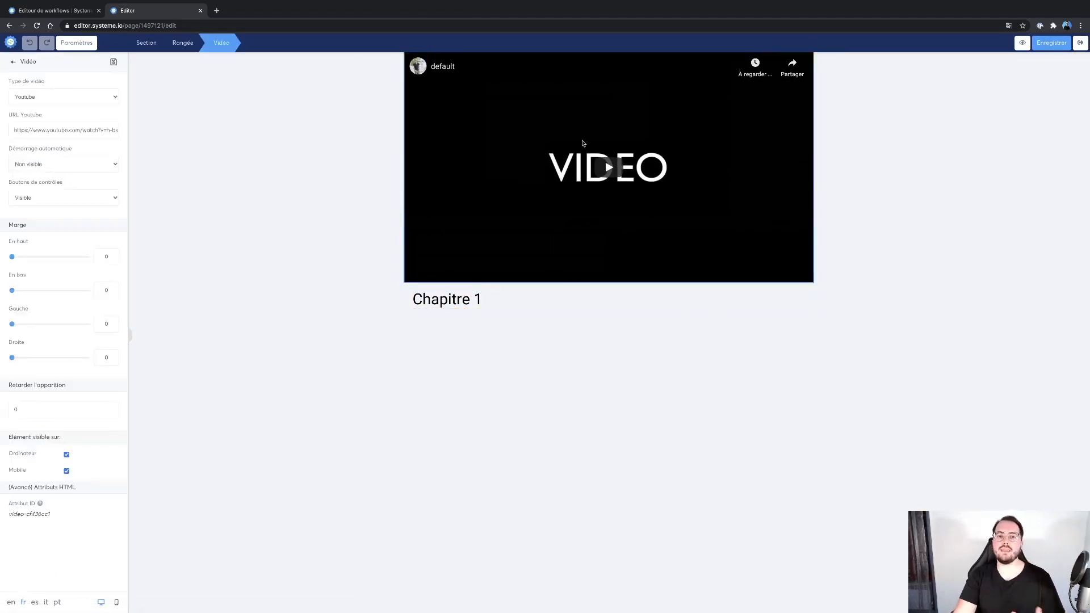
{"action": "left_click", "coordinate": [254, 166]}
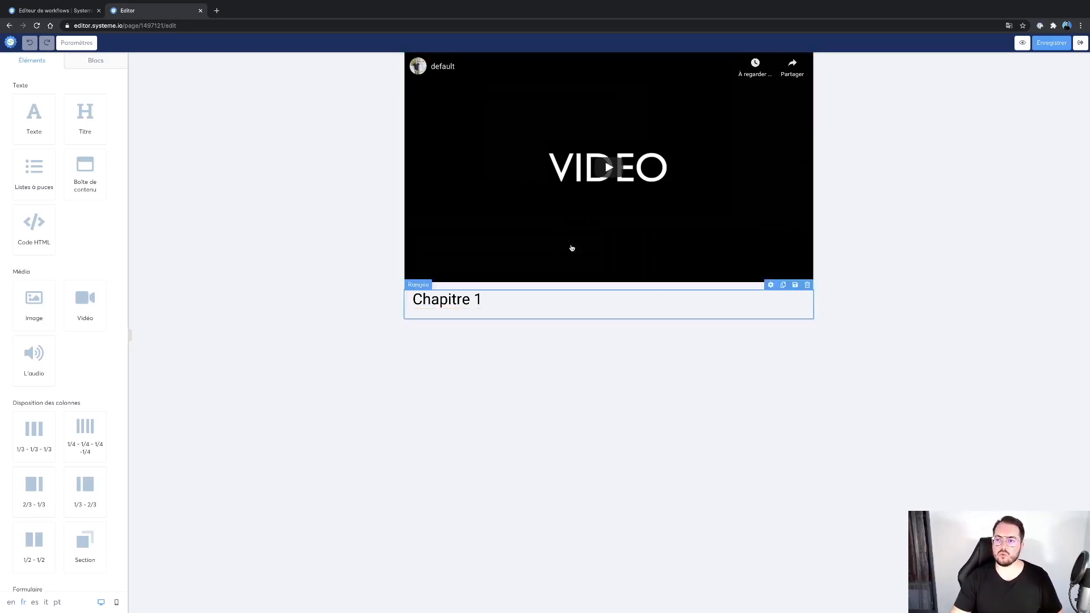
{"action": "left_click", "coordinate": [1023, 43]}
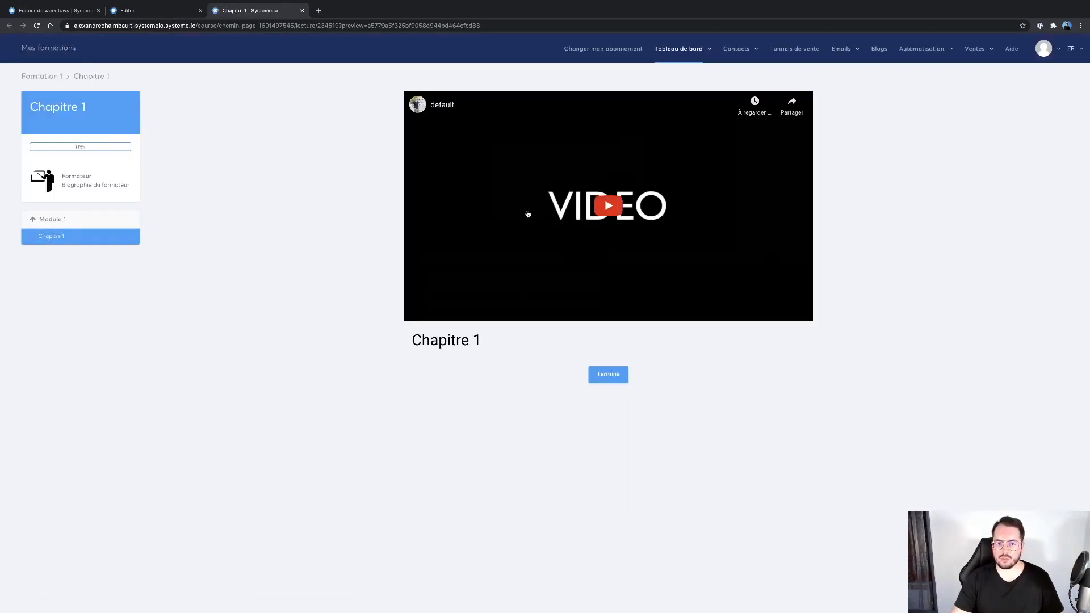
{"action": "left_click", "coordinate": [616, 375]}
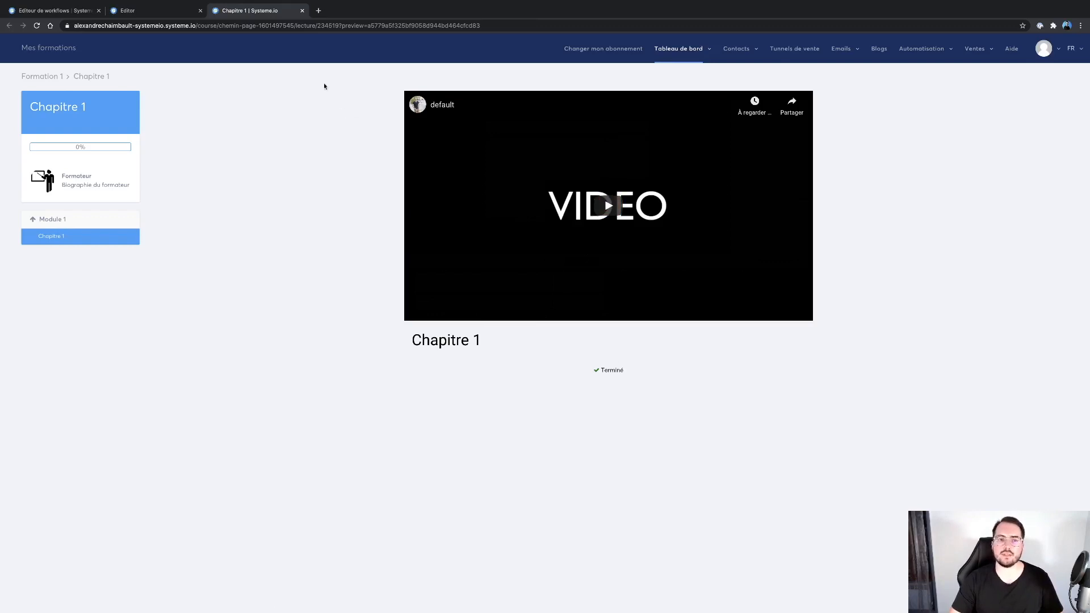
{"action": "left_click", "coordinate": [302, 11]}
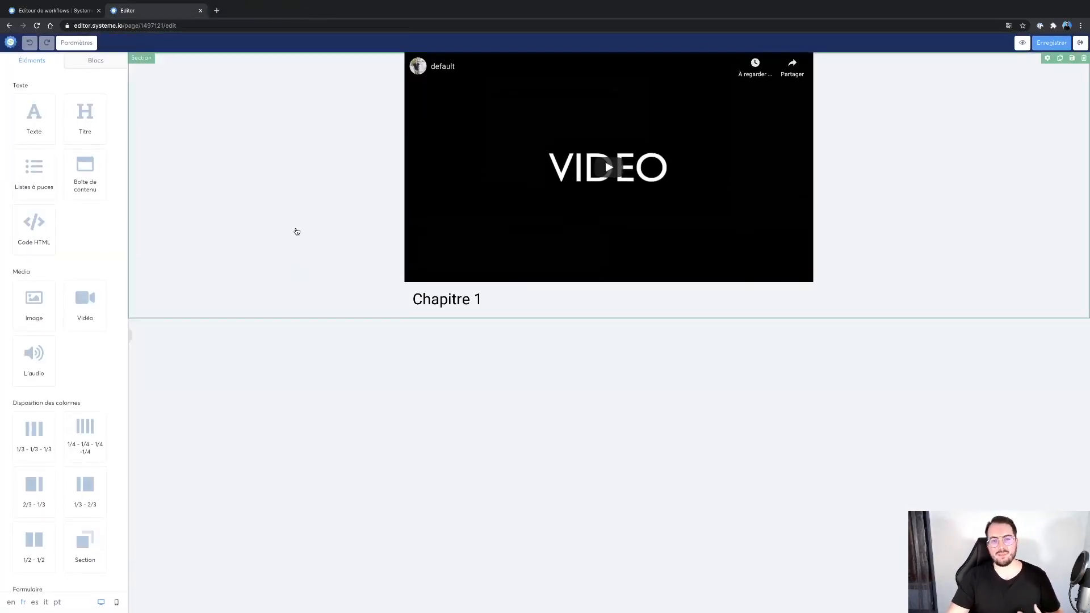
{"action": "left_click", "coordinate": [1080, 43]}
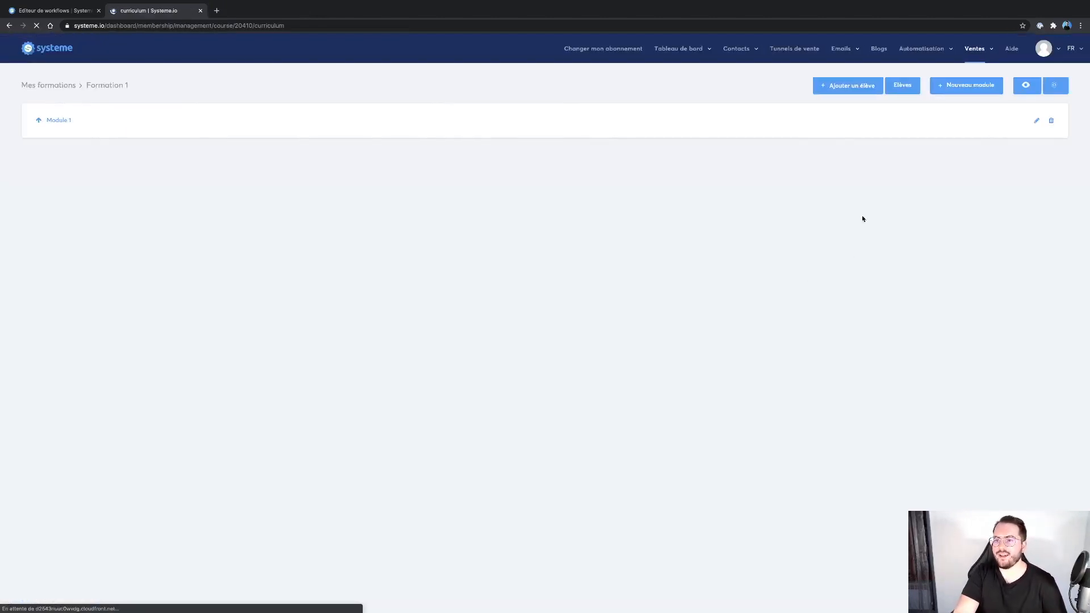
Step: Create a course pack named "Pack 1"
{"action": "mouse_move", "coordinate": [980, 56]}
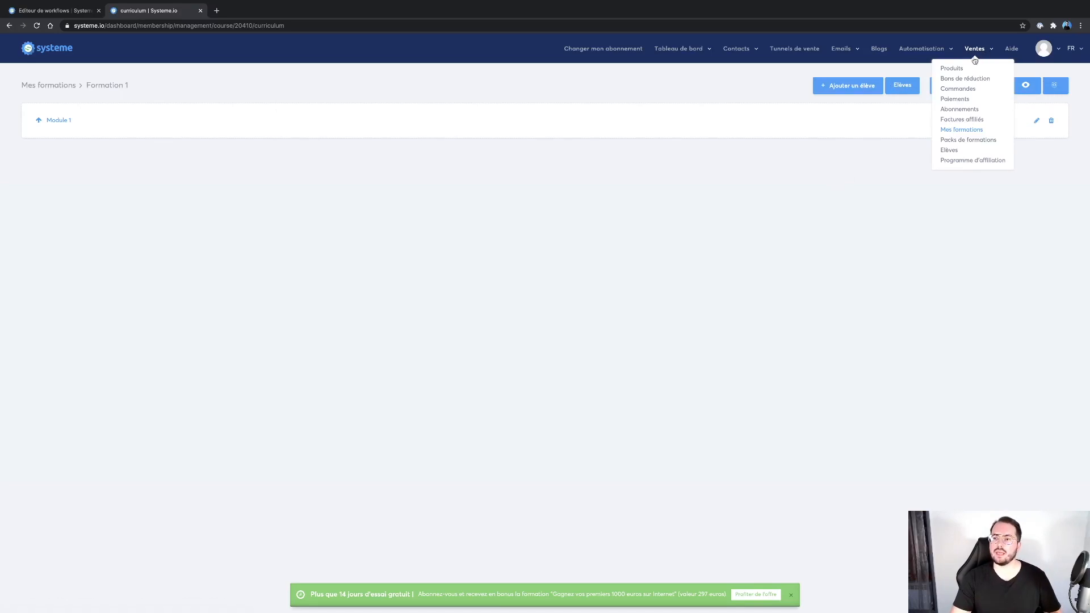
{"action": "left_click", "coordinate": [977, 142]}
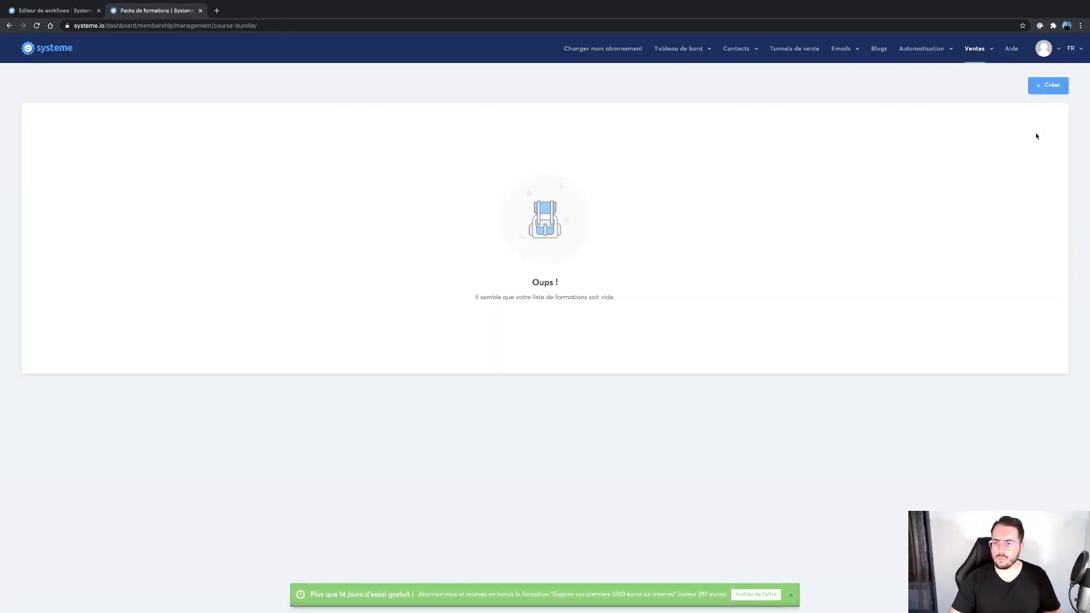
{"action": "left_click", "coordinate": [1055, 86]}
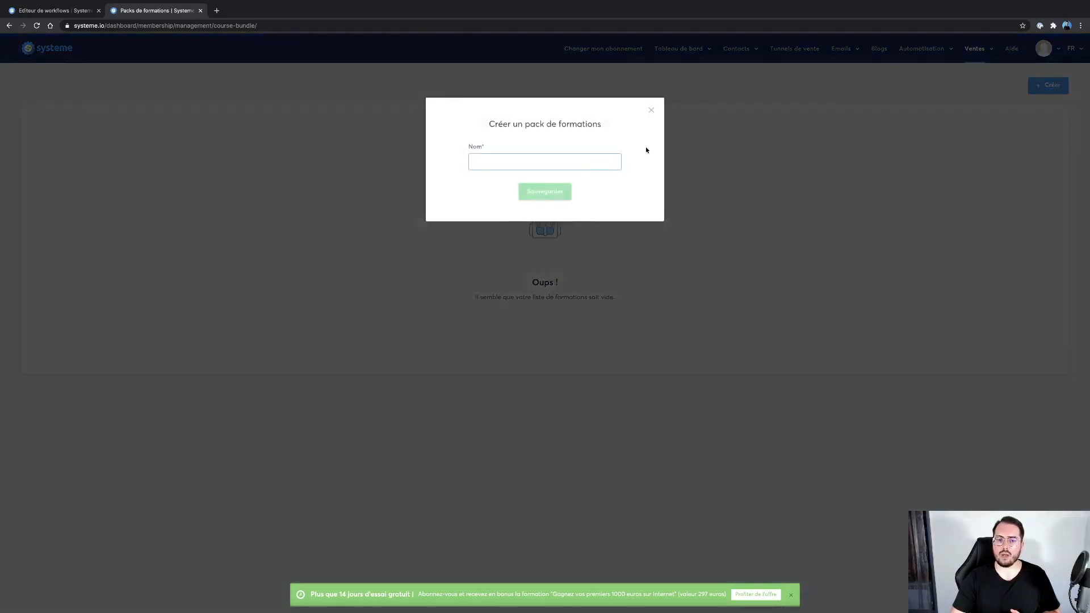
{"action": "type", "text": "Po"}
{"action": "type", "text": "ck 1"}
{"action": "left_click", "coordinate": [548, 191]}
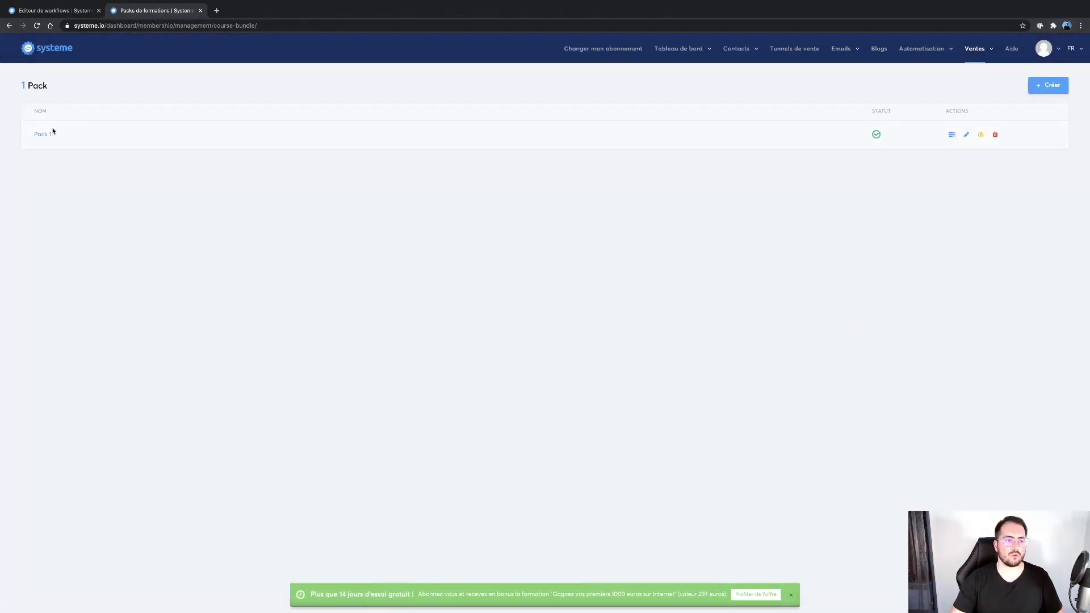
Step: Add the Formation 1 course to Pack 1
{"action": "left_click", "coordinate": [43, 134]}
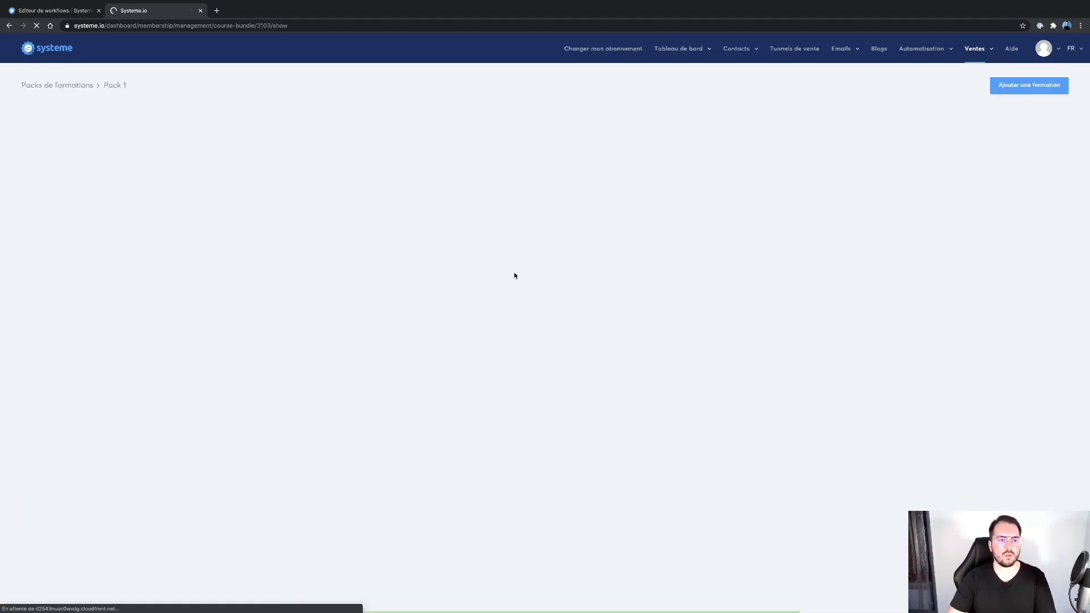
{"action": "left_click", "coordinate": [1029, 85]}
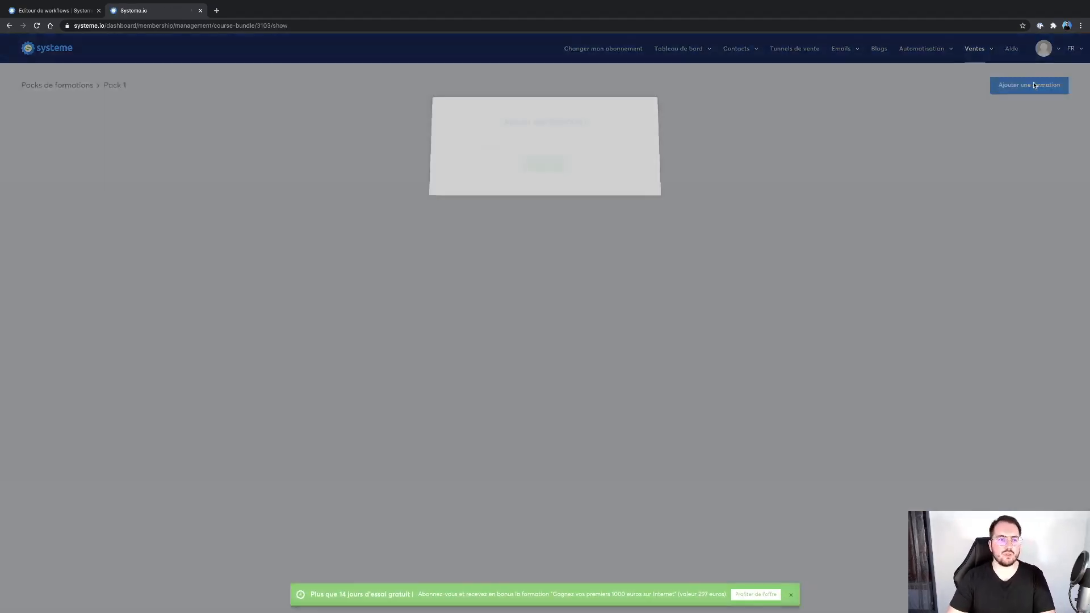
{"action": "left_click", "coordinate": [539, 172]}
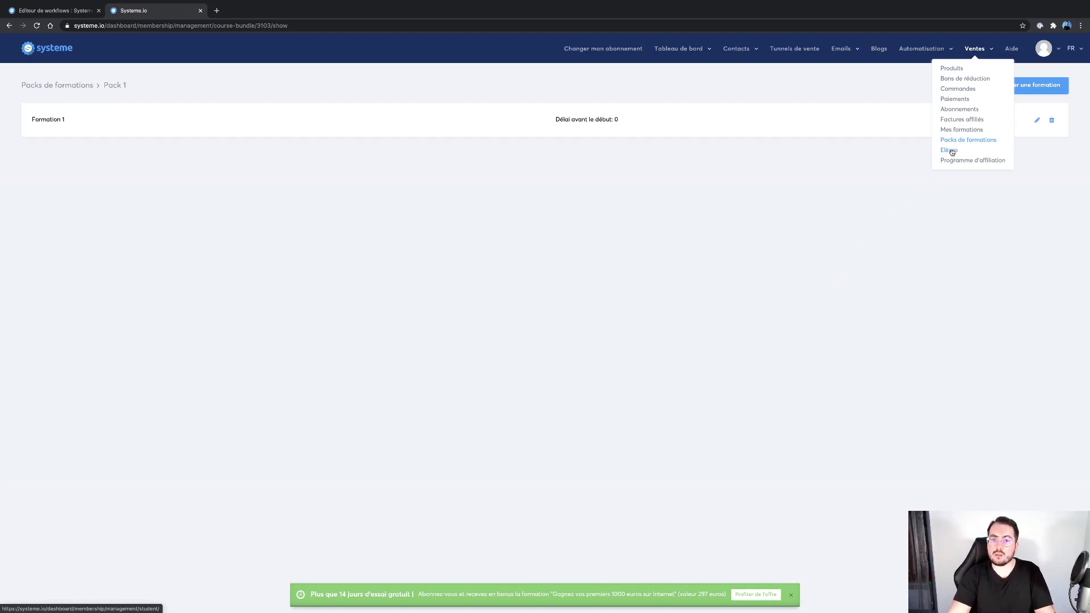
Step: View the students page, then bring up the commission structure on the affiliate programme dashboard
{"action": "left_click", "coordinate": [949, 150]}
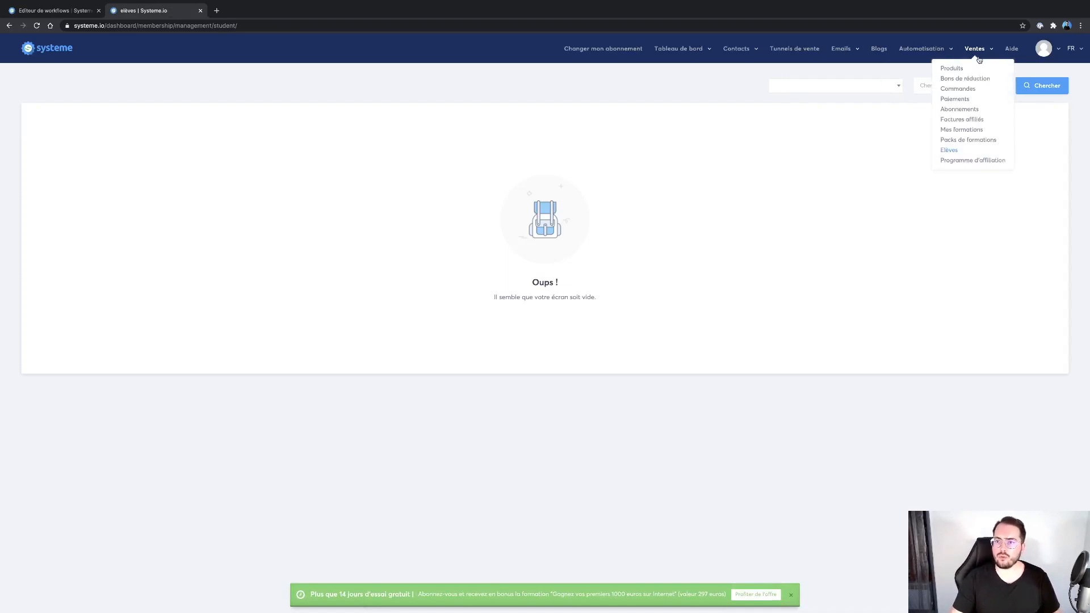
{"action": "left_click", "coordinate": [954, 162]}
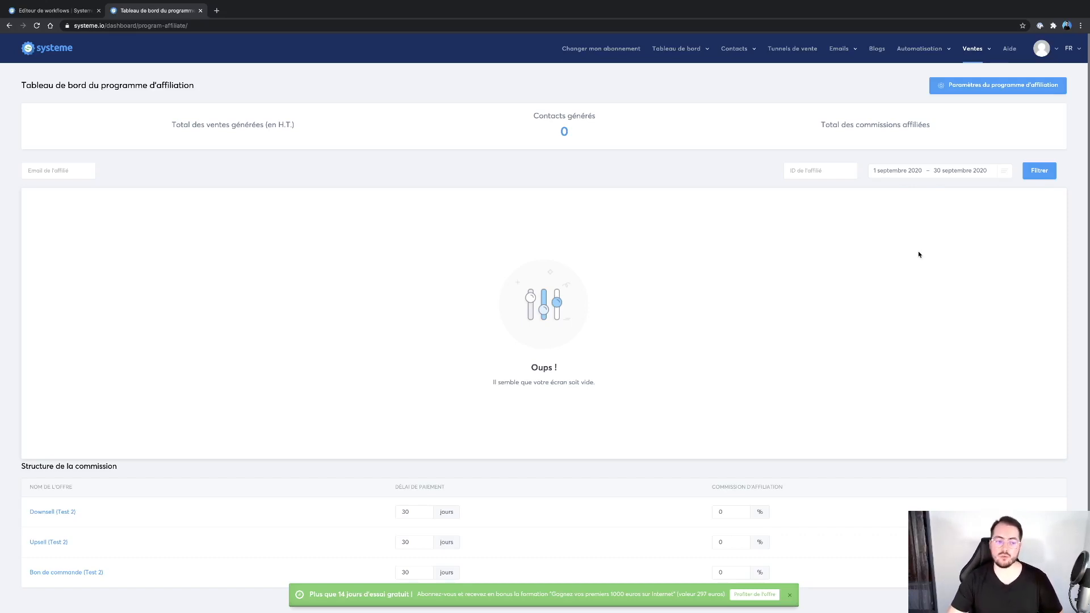
{"action": "scroll", "coordinate": [762, 413], "scroll_direction": "down", "scroll_amount": 1}
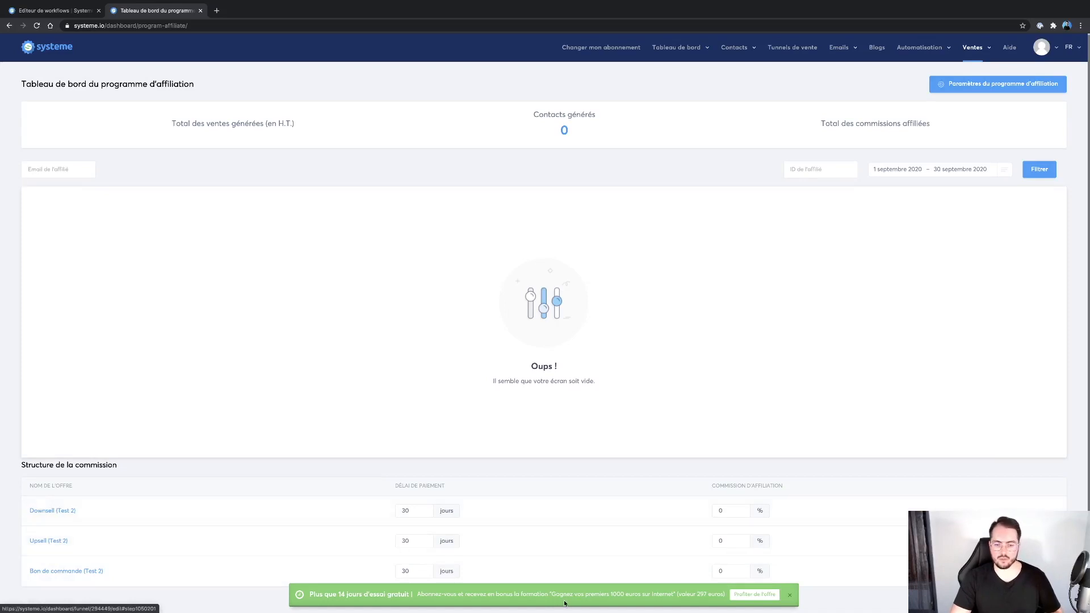
Step: Set the affiliate commission to 50% for Downsell (Test 2) and 30% for Upsell (Test 2)
{"action": "left_click_drag", "start_coordinate": [726, 507], "coordinate": [708, 511]}
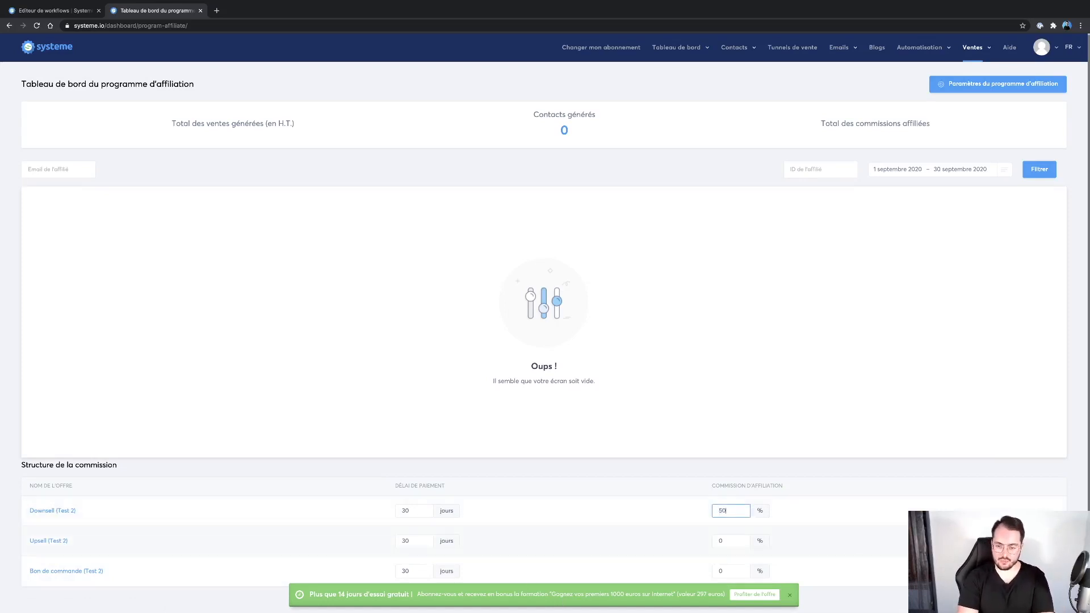
{"action": "key", "text": "Tab"}
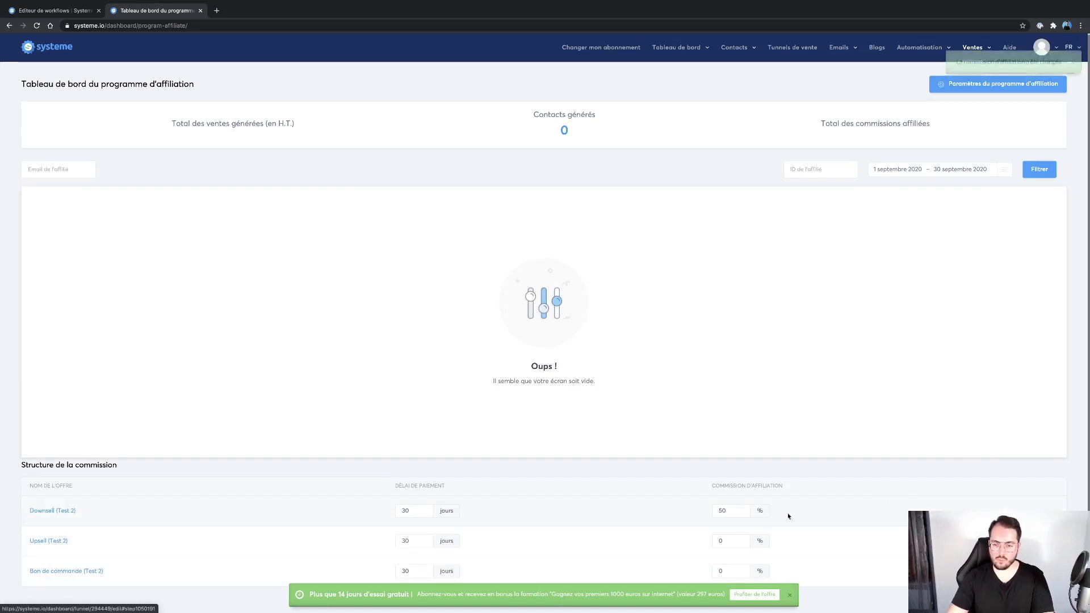
{"action": "left_click", "coordinate": [731, 540]}
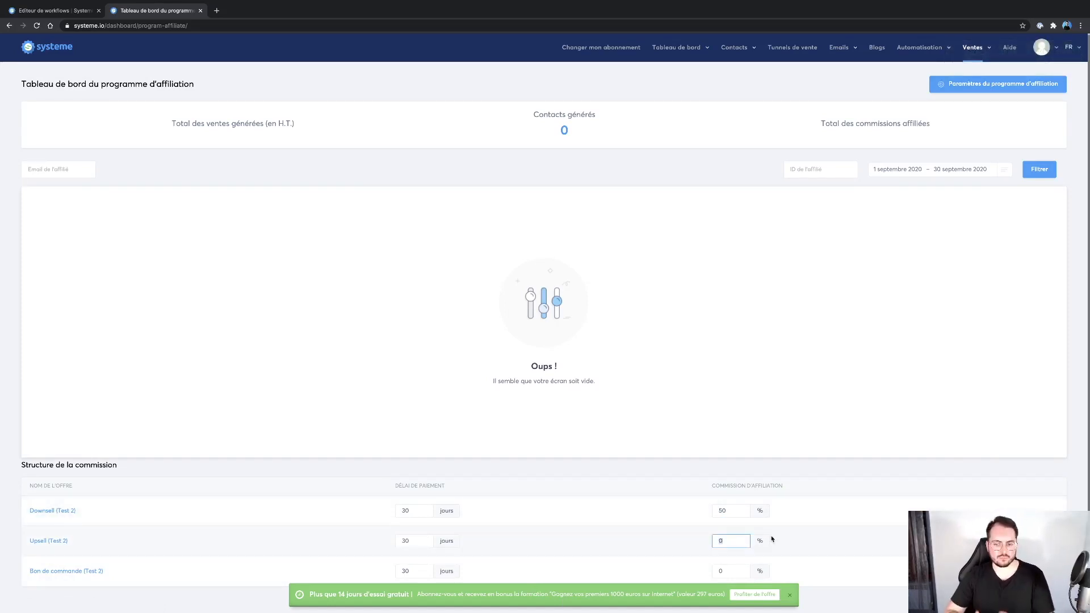
{"action": "type", "text": "30"}
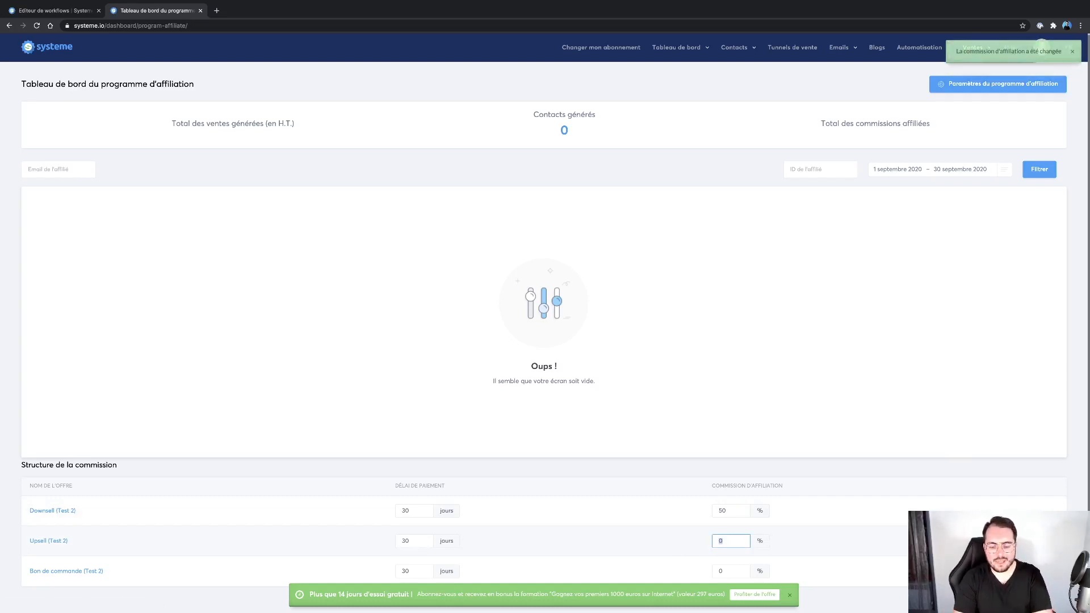
{"action": "left_click", "coordinate": [829, 522]}
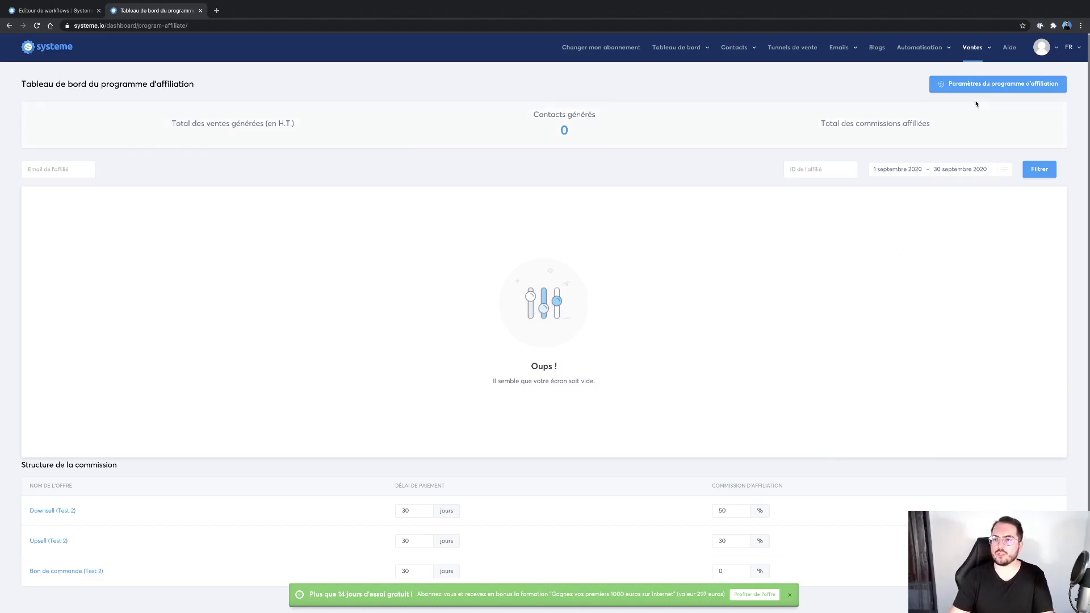
Step: Look at the available support options on the help page, then return to the affiliate programme dashboard
{"action": "mouse_move", "coordinate": [983, 58]}
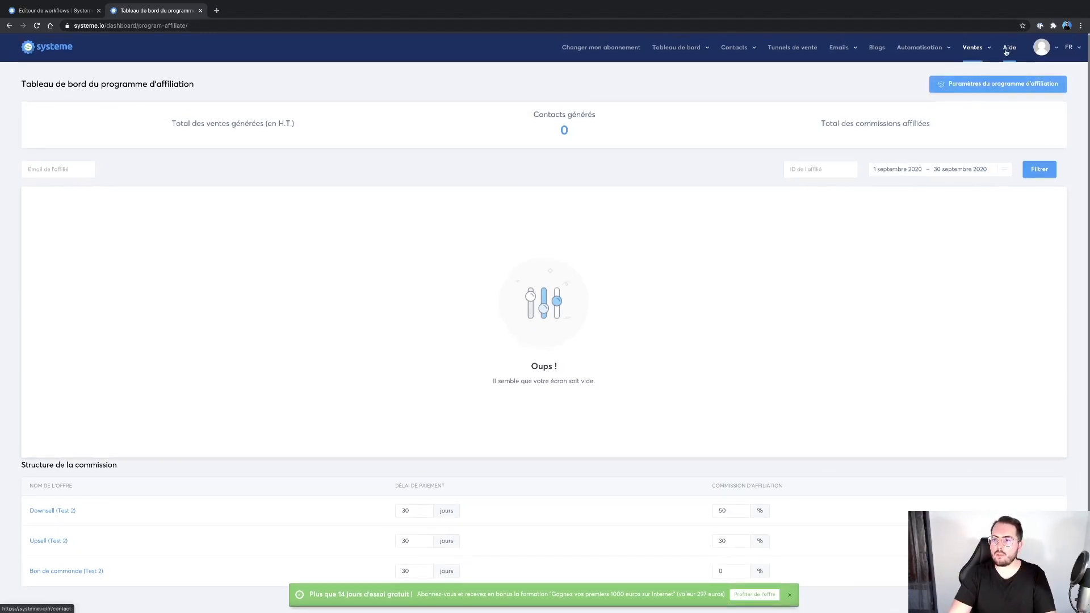
{"action": "left_click", "coordinate": [1010, 50]}
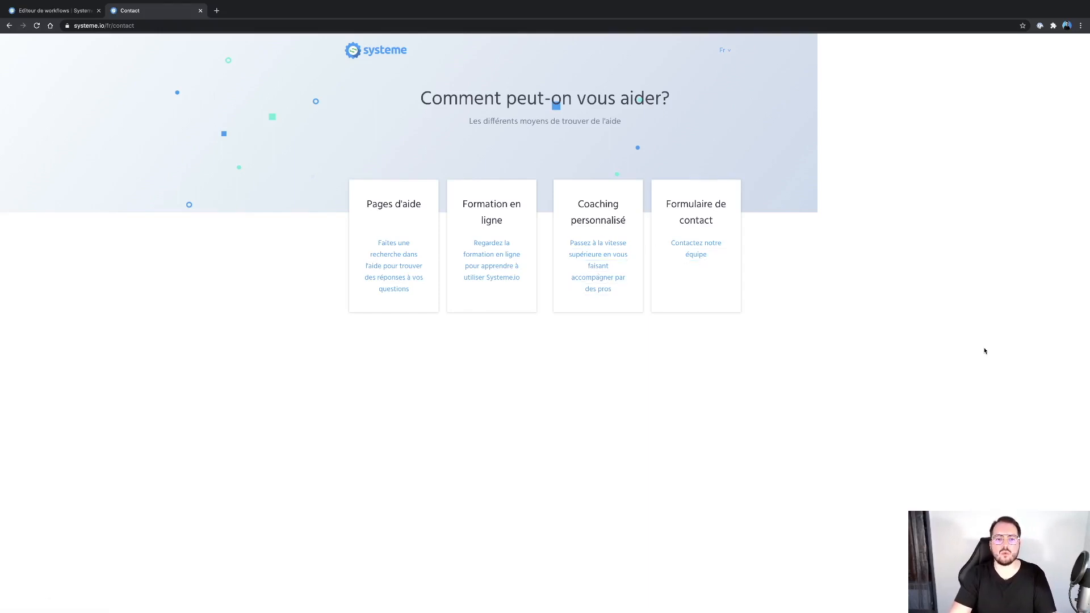
{"action": "scroll", "coordinate": [984, 351], "scroll_direction": "left", "scroll_amount": 5}
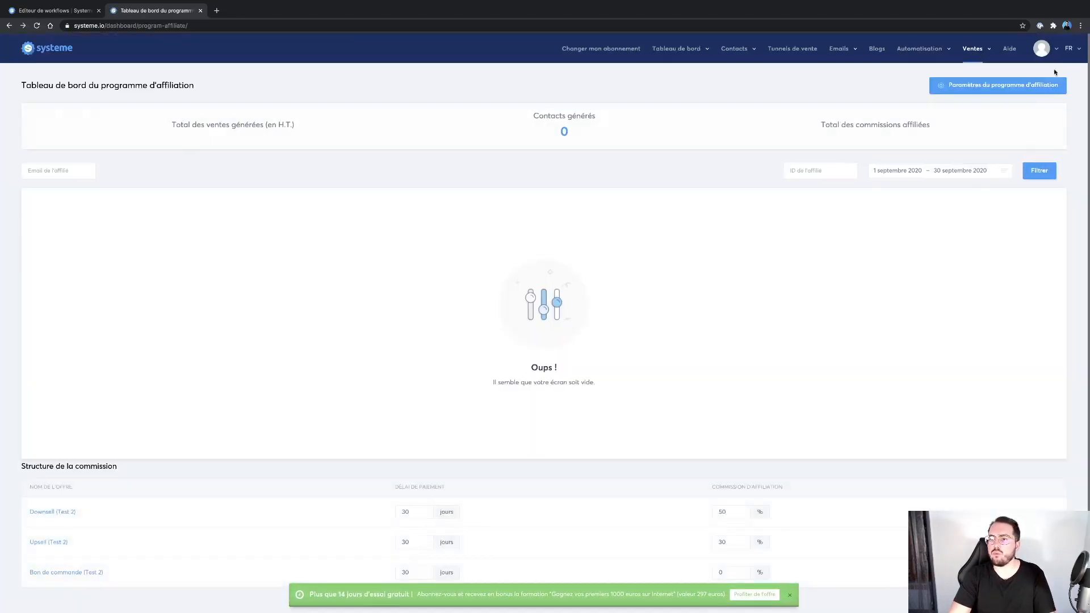
Step: Review the profile settings, including the SIRET field, and the account settings, including the subdomain, without changing them
{"action": "mouse_move", "coordinate": [1046, 53]}
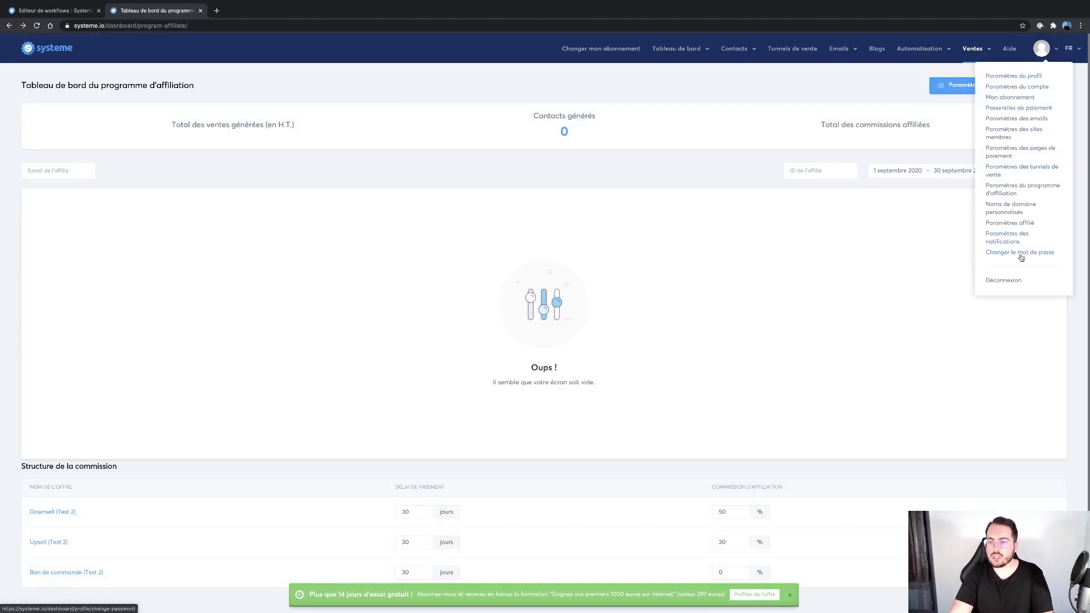
{"action": "left_click", "coordinate": [1014, 81]}
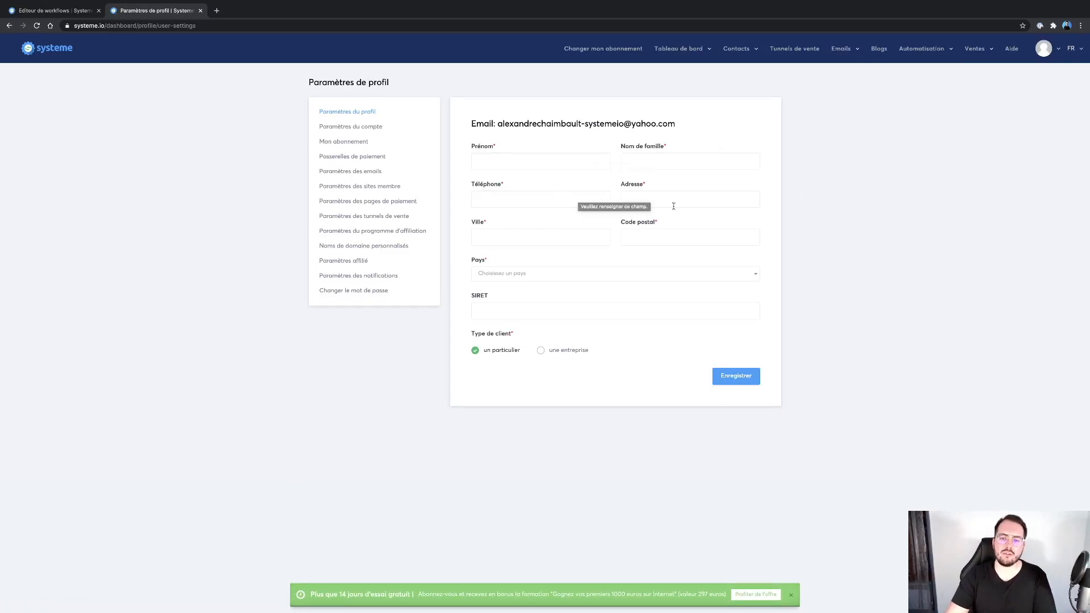
{"action": "left_click", "coordinate": [546, 311]}
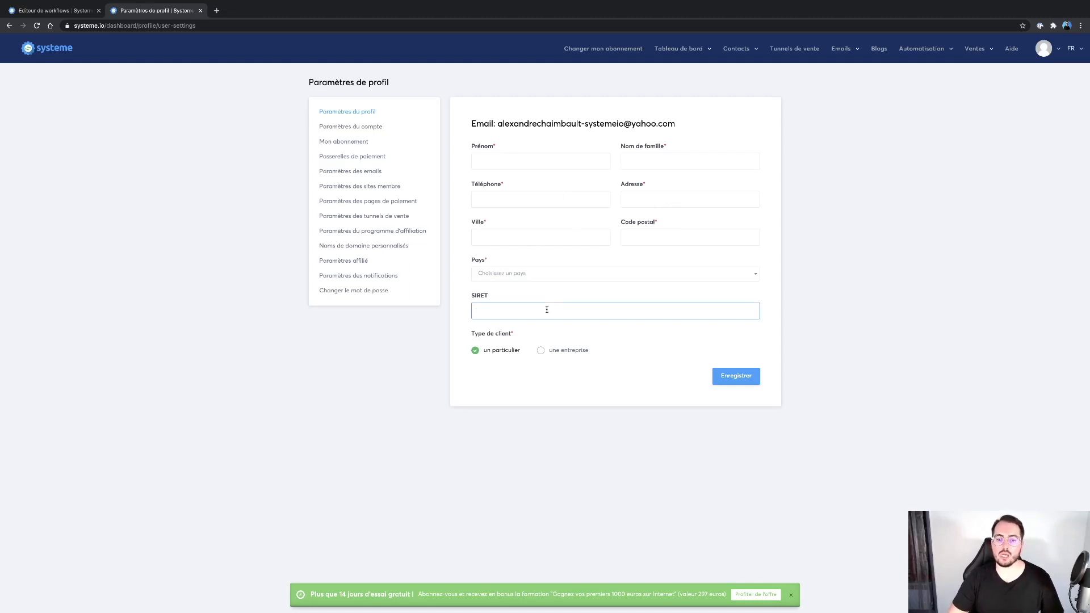
{"action": "left_click", "coordinate": [374, 128]}
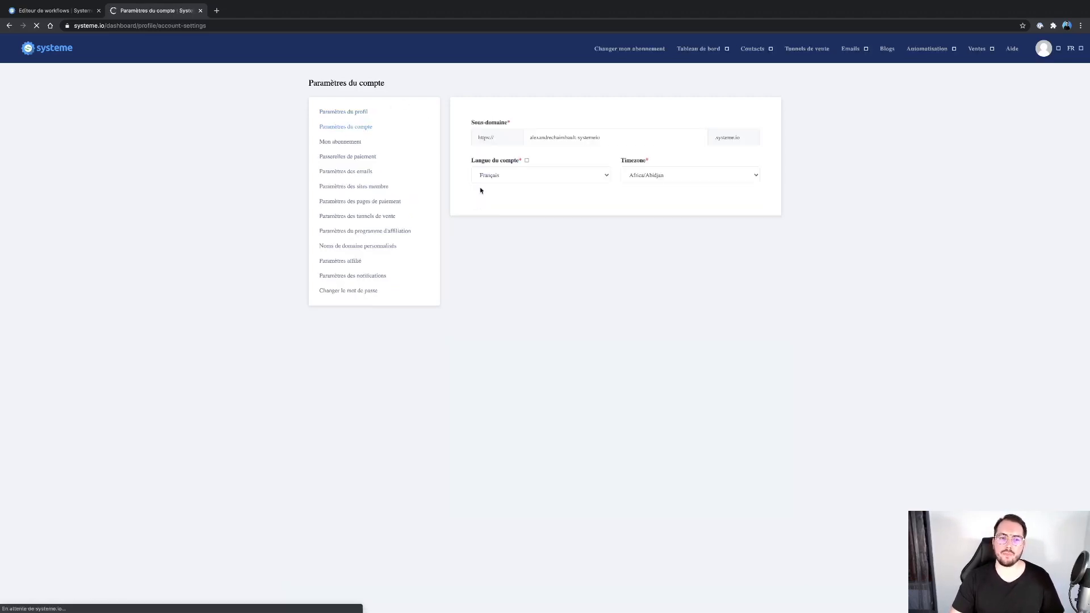
{"action": "left_click_drag", "start_coordinate": [624, 141], "coordinate": [516, 141]}
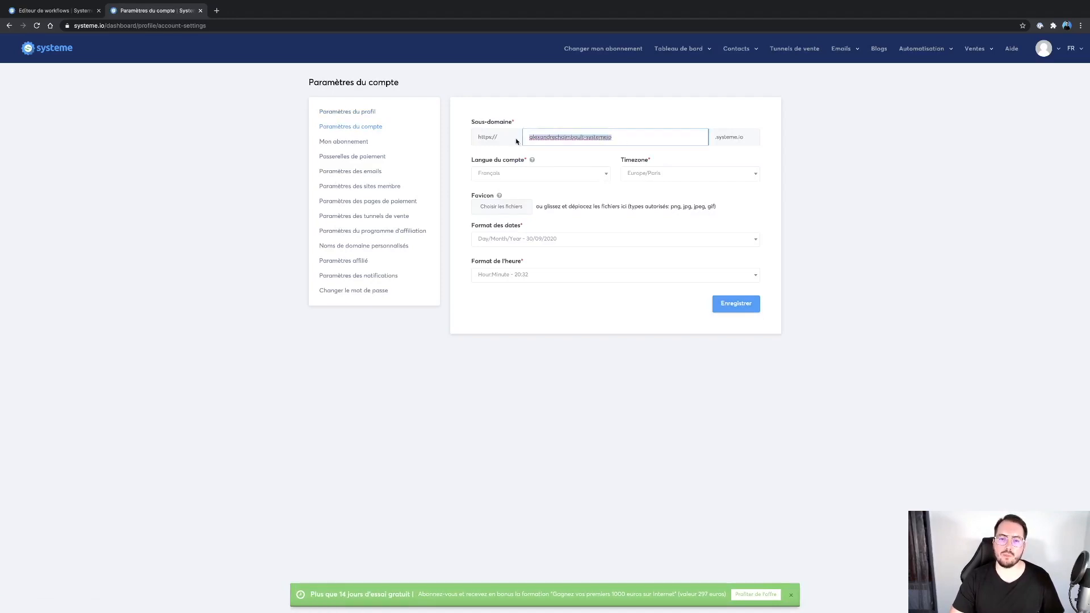
{"action": "left_click", "coordinate": [920, 230]}
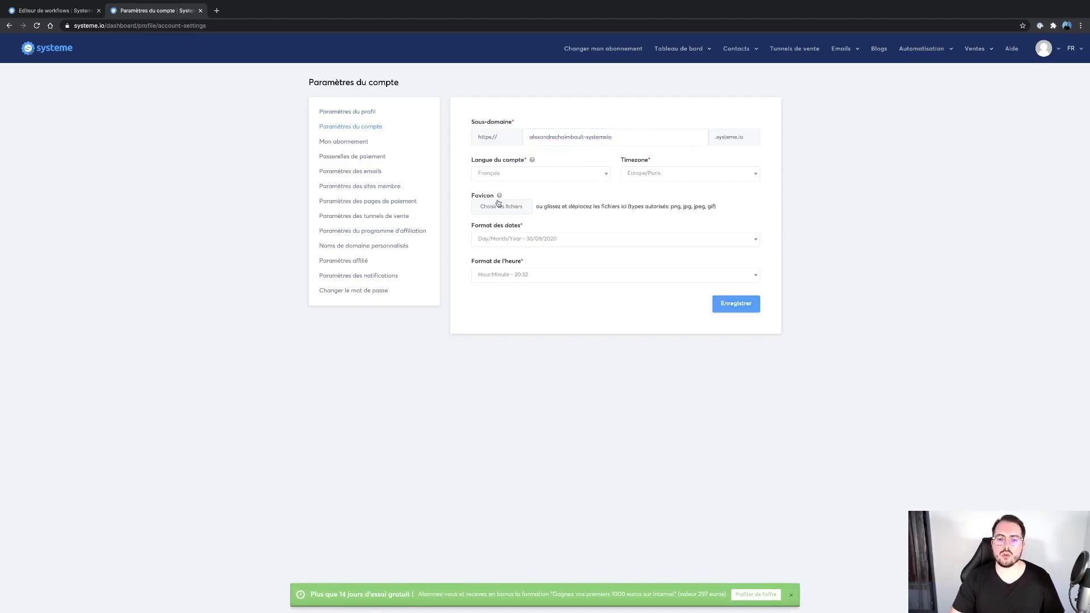
Step: Compare the subscription plans, examining the monthly price and limits of the Entreprise plan
{"action": "left_click", "coordinate": [352, 142]}
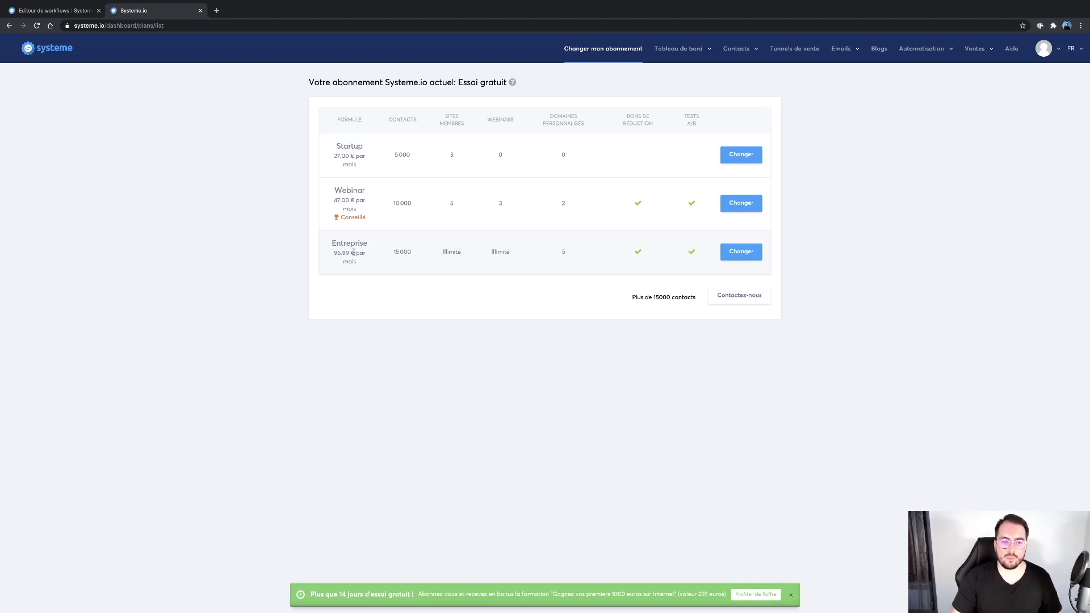
{"action": "left_click_drag", "start_coordinate": [357, 263], "coordinate": [332, 244]}
{"action": "left_click", "coordinate": [333, 245]}
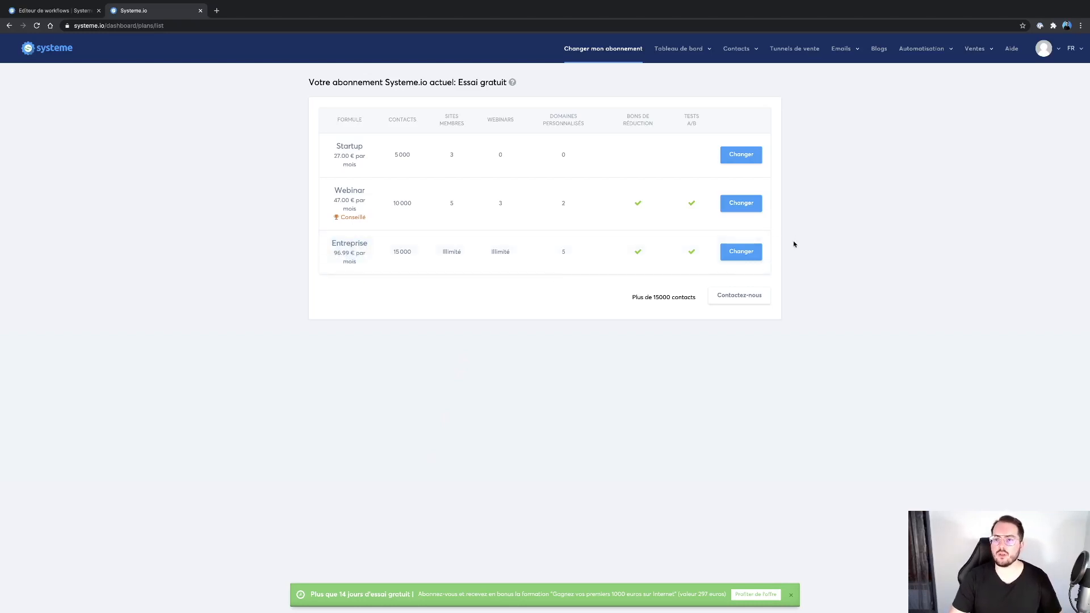
Step: Review the Stripe and PayPal payment gateway options, then the email settings, including double opt-in and the default footer
{"action": "left_click", "coordinate": [1044, 50]}
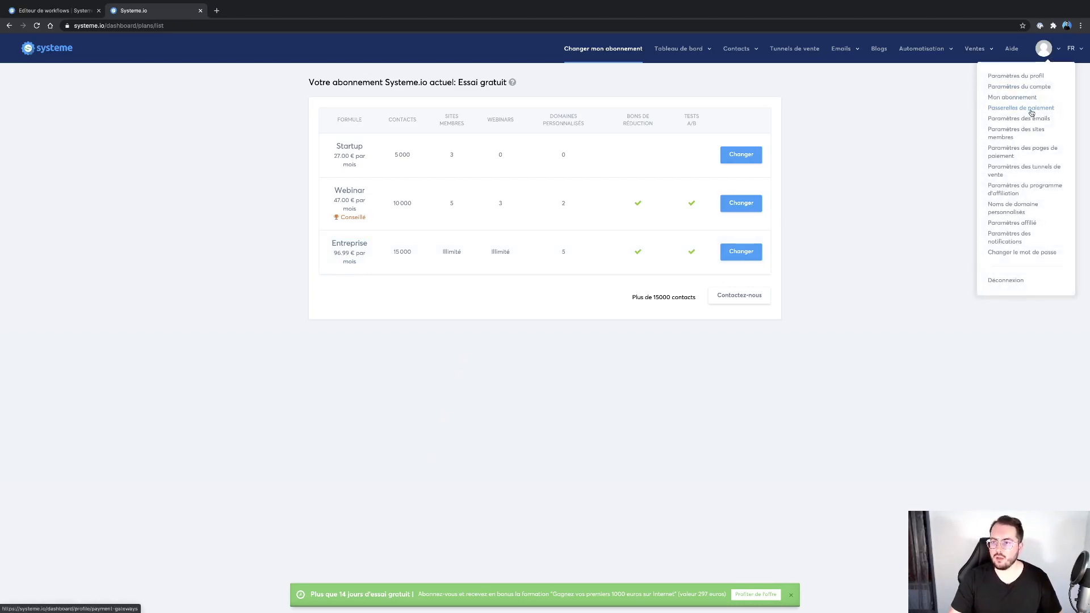
{"action": "left_click", "coordinate": [1031, 113]}
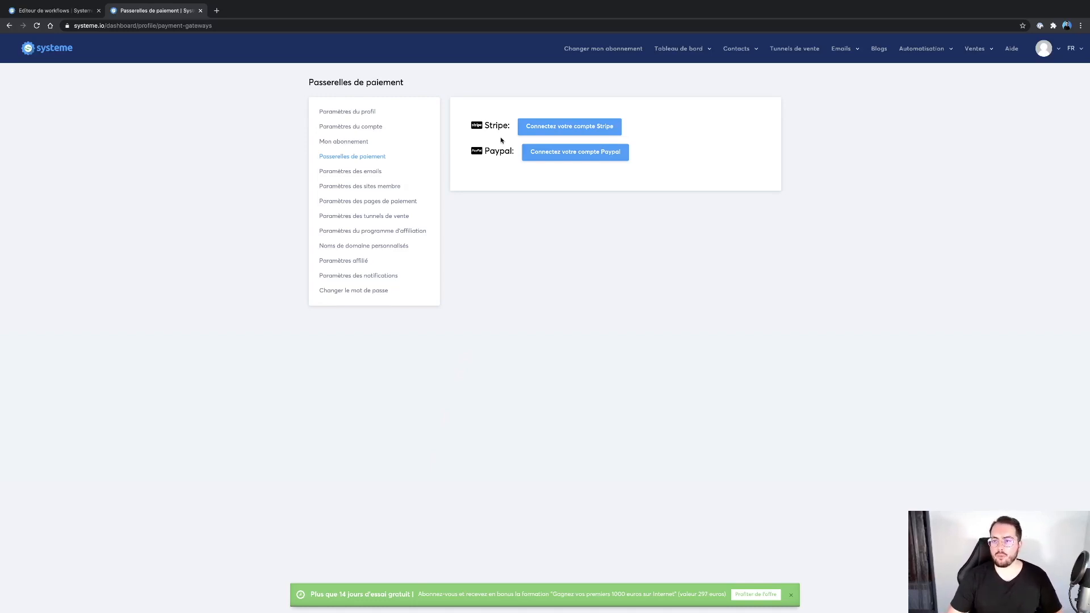
{"action": "left_click", "coordinate": [359, 173]}
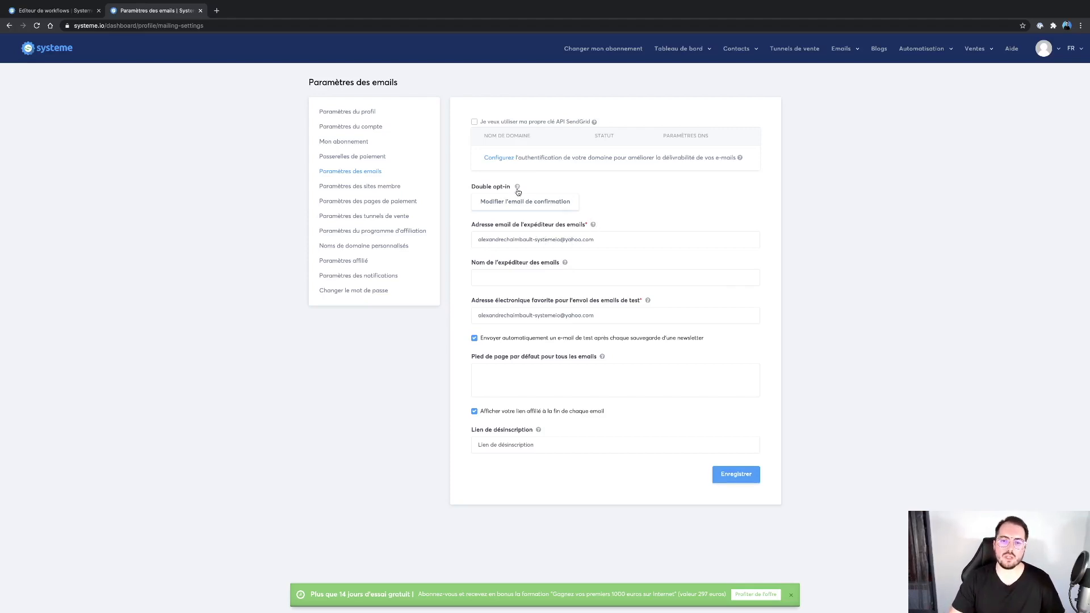
{"action": "mouse_move", "coordinate": [517, 192]}
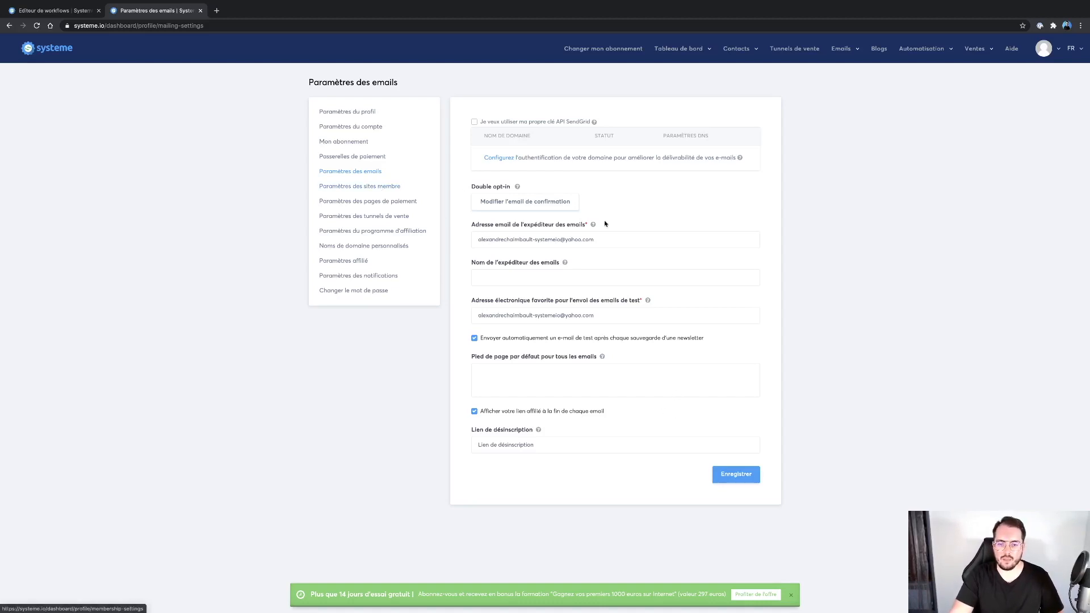
{"action": "left_click", "coordinate": [566, 382]}
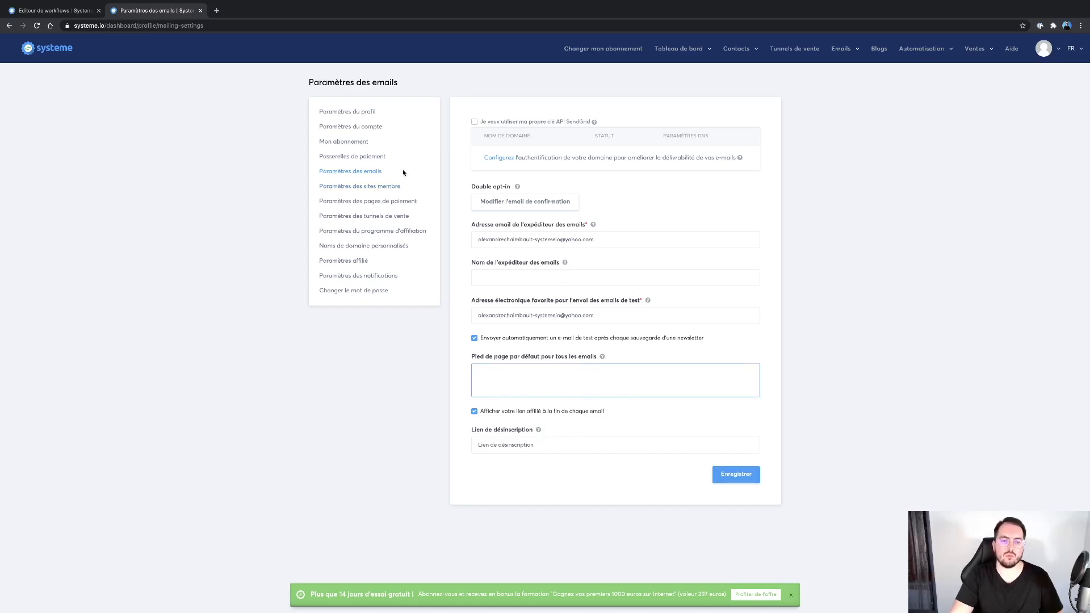
Step: Look at the member site settings, then read through the general terms of sale in the payment page settings
{"action": "left_click", "coordinate": [363, 188]}
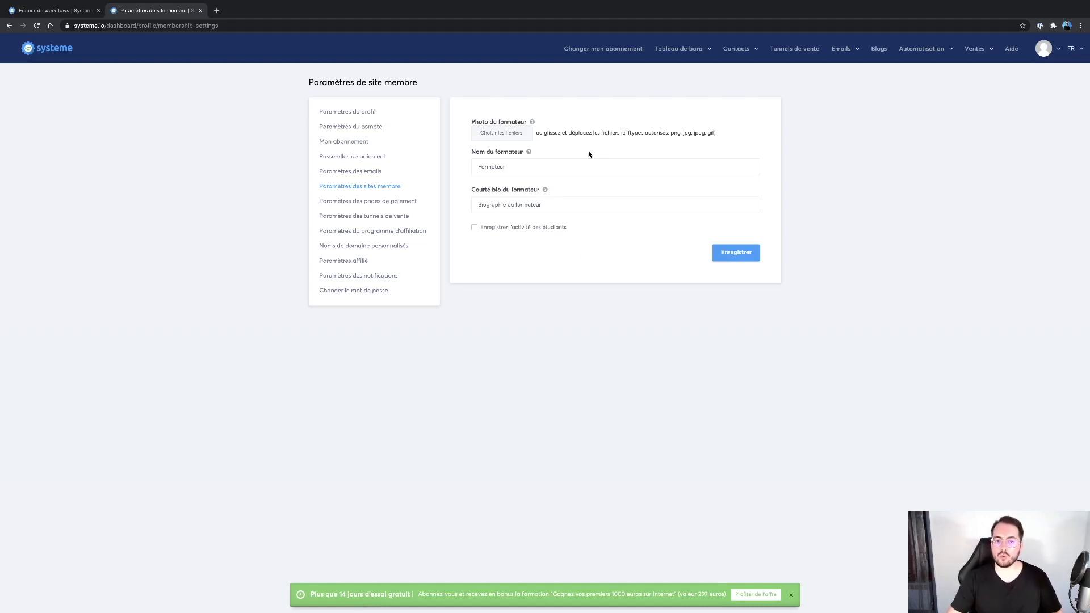
{"action": "left_click", "coordinate": [379, 201]}
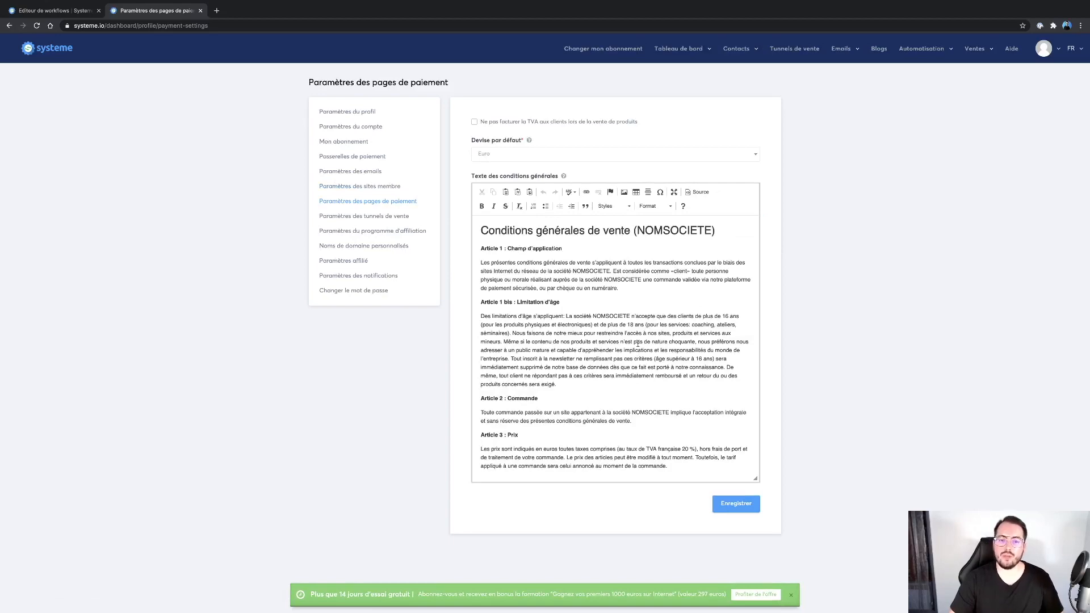
{"action": "scroll", "coordinate": [638, 344], "scroll_direction": "down", "scroll_amount": 3}
{"action": "scroll", "coordinate": [637, 343], "scroll_direction": "down", "scroll_amount": 5}
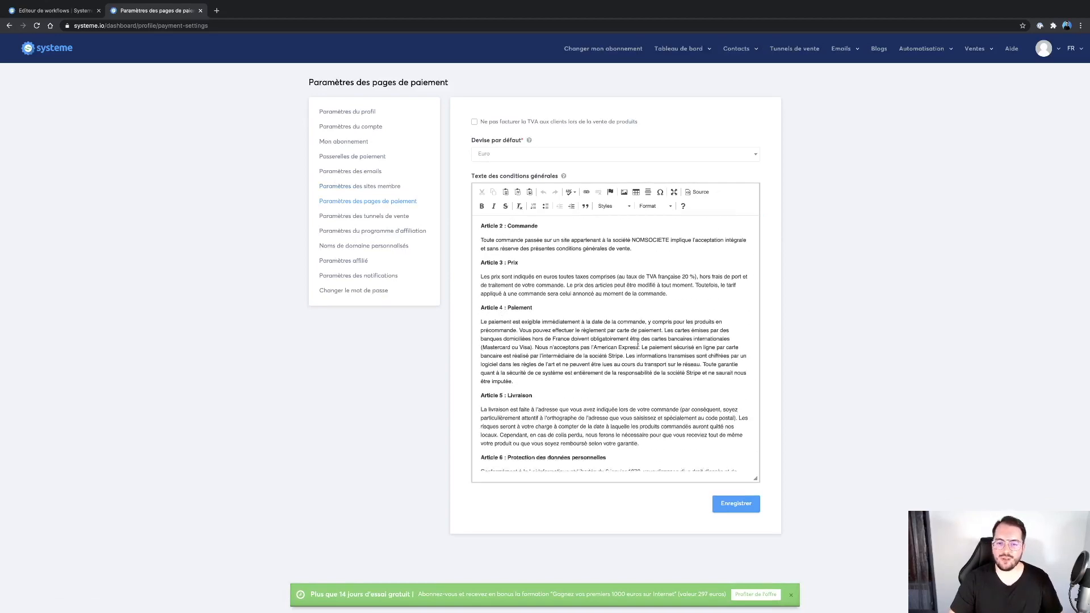
{"action": "scroll", "coordinate": [638, 344], "scroll_direction": "up", "scroll_amount": 10}
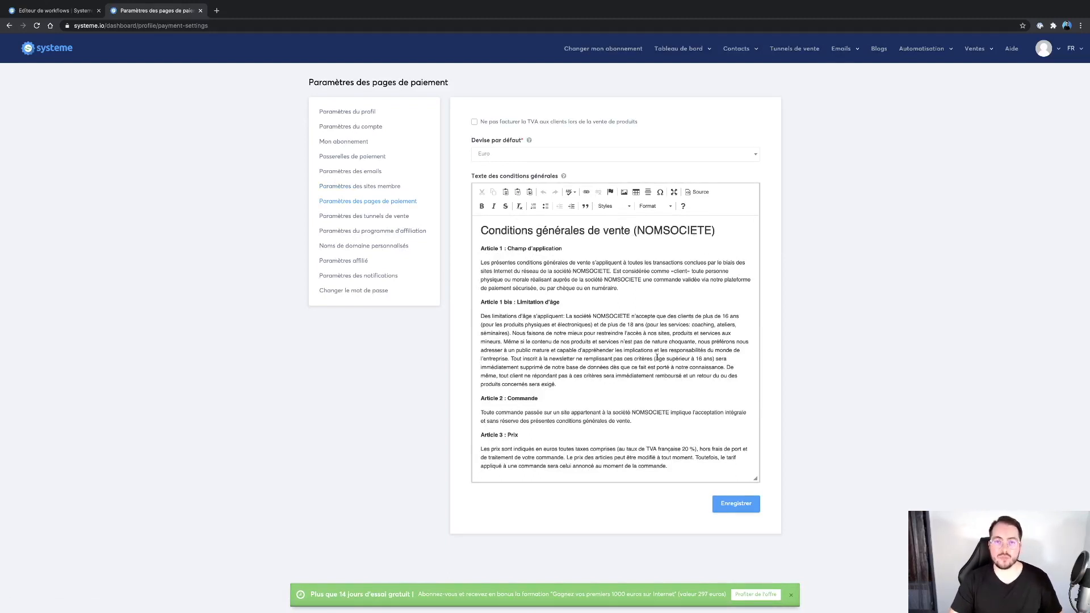
{"action": "scroll", "coordinate": [657, 358], "scroll_direction": "down", "scroll_amount": 2}
{"action": "scroll", "coordinate": [653, 318], "scroll_direction": "up", "scroll_amount": 3}
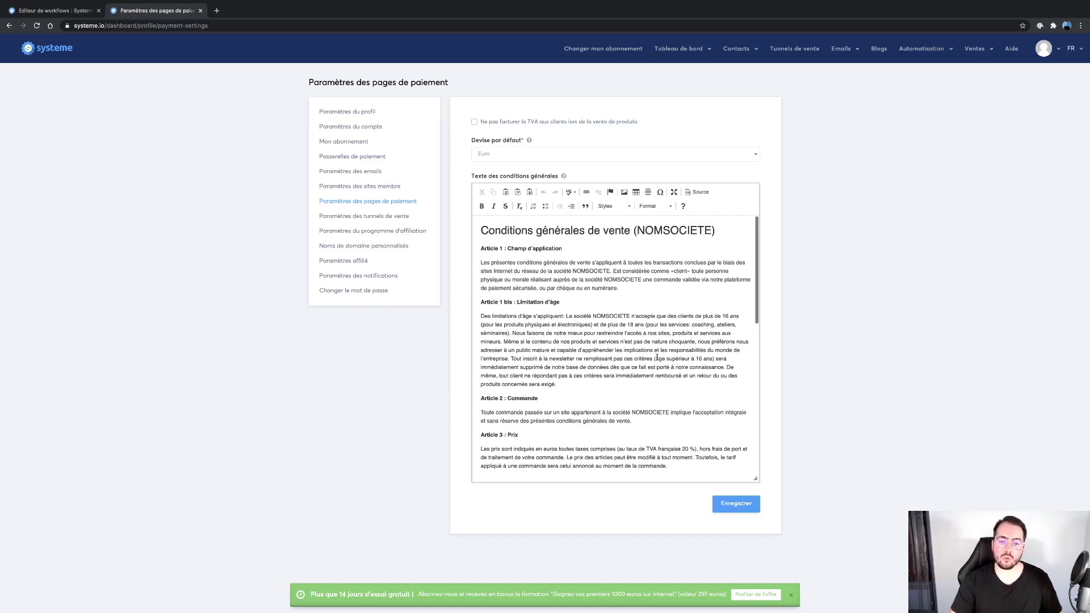
{"action": "scroll", "coordinate": [680, 376], "scroll_direction": "down", "scroll_amount": 10}
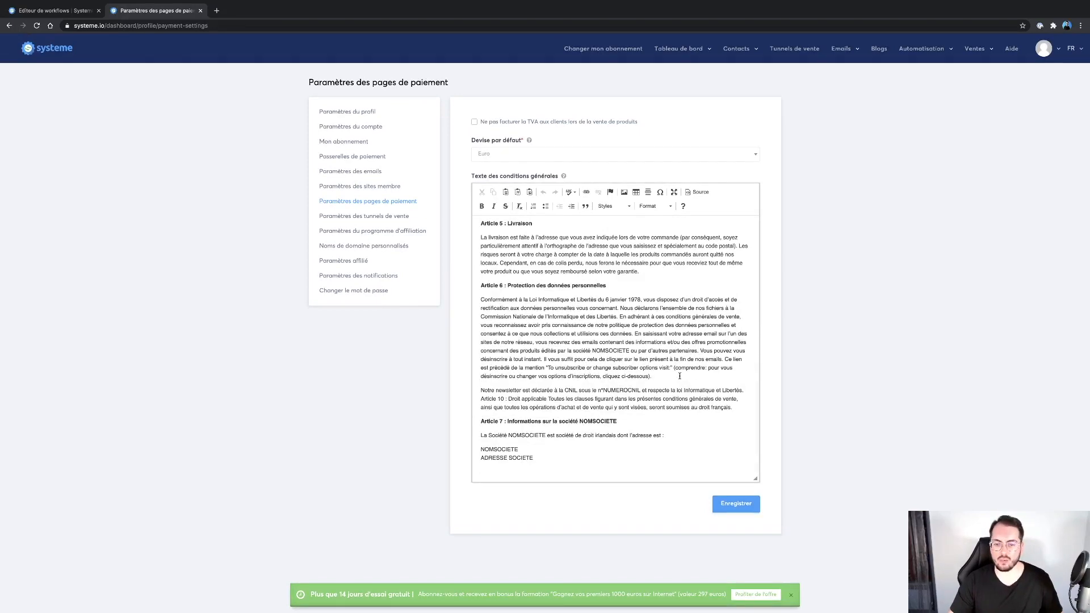
{"action": "scroll", "coordinate": [679, 376], "scroll_direction": "up", "scroll_amount": 10}
Step: Try the option not to charge customers VAT in the payment page settings, and highlight the NOMSOCIETE placeholder in the terms heading
{"action": "left_click", "coordinate": [368, 218]}
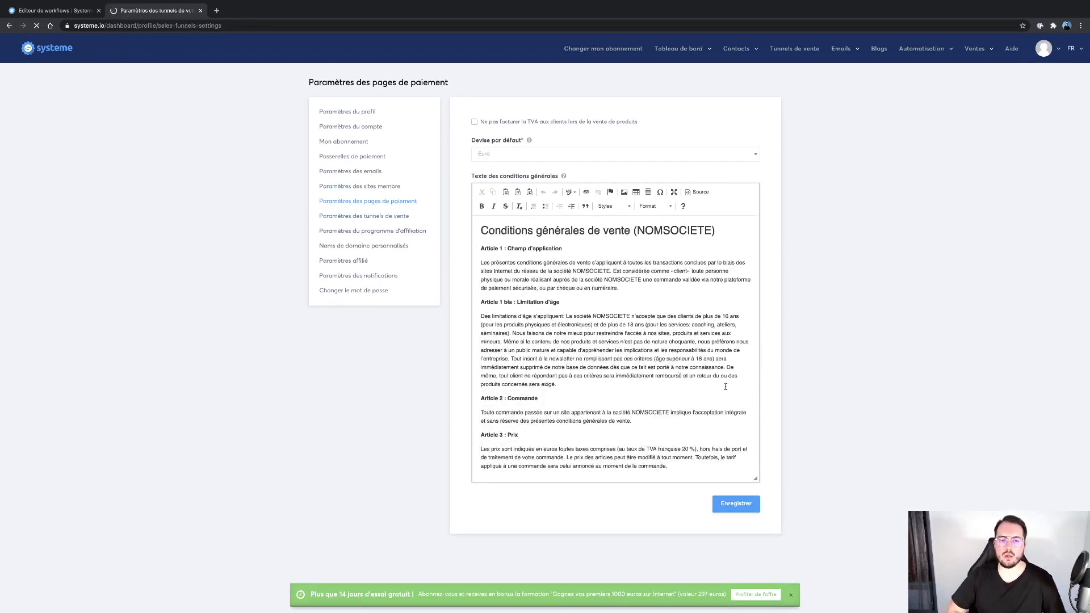
{"action": "scroll", "coordinate": [725, 387], "scroll_direction": "left", "scroll_amount": 5}
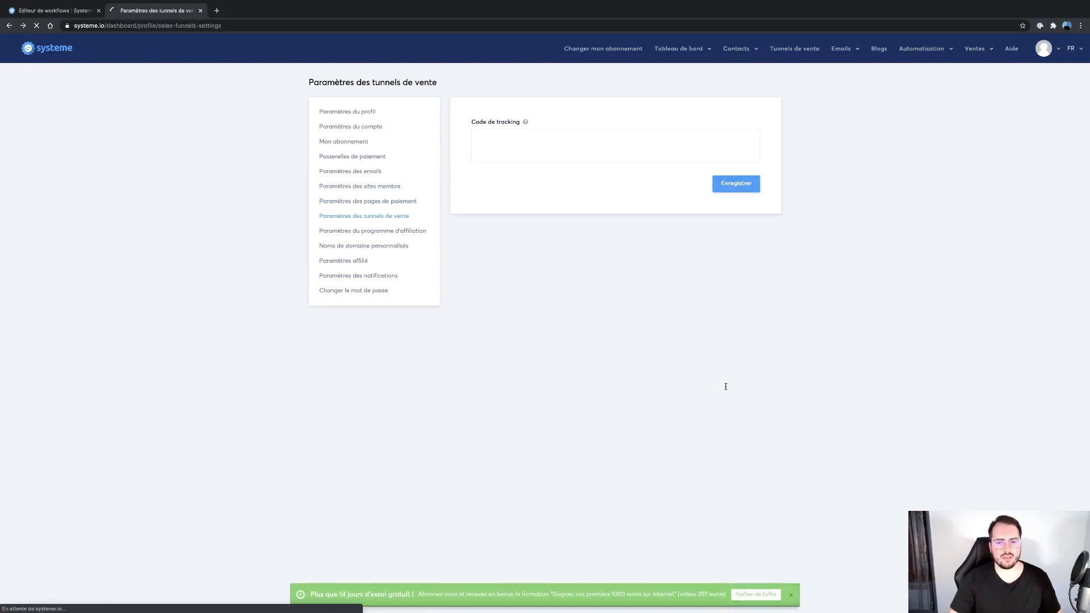
{"action": "left_click", "coordinate": [574, 122]}
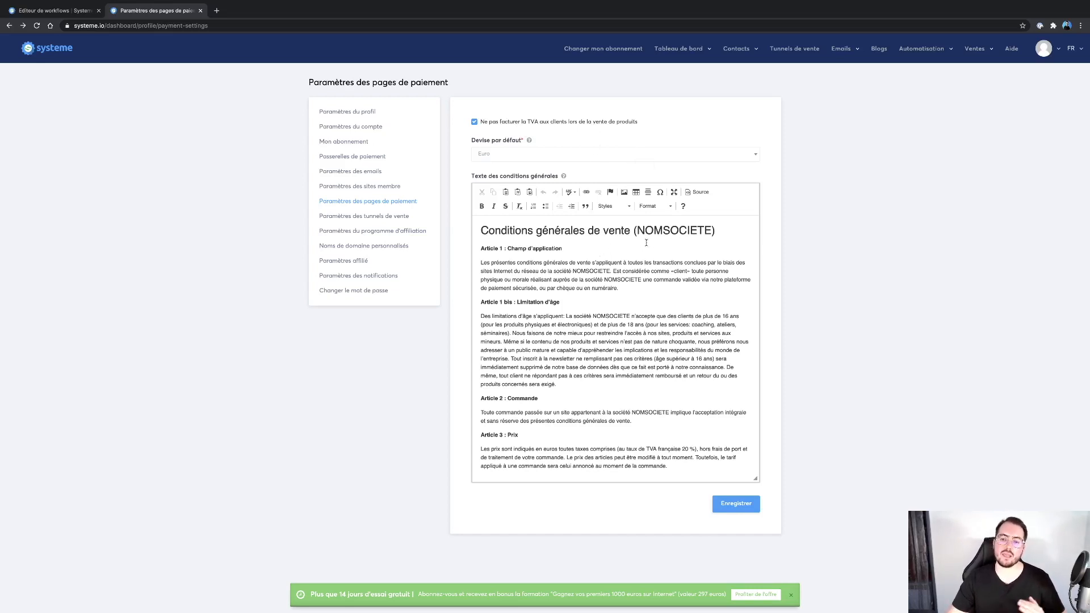
{"action": "left_click_drag", "start_coordinate": [633, 231], "coordinate": [725, 234]}
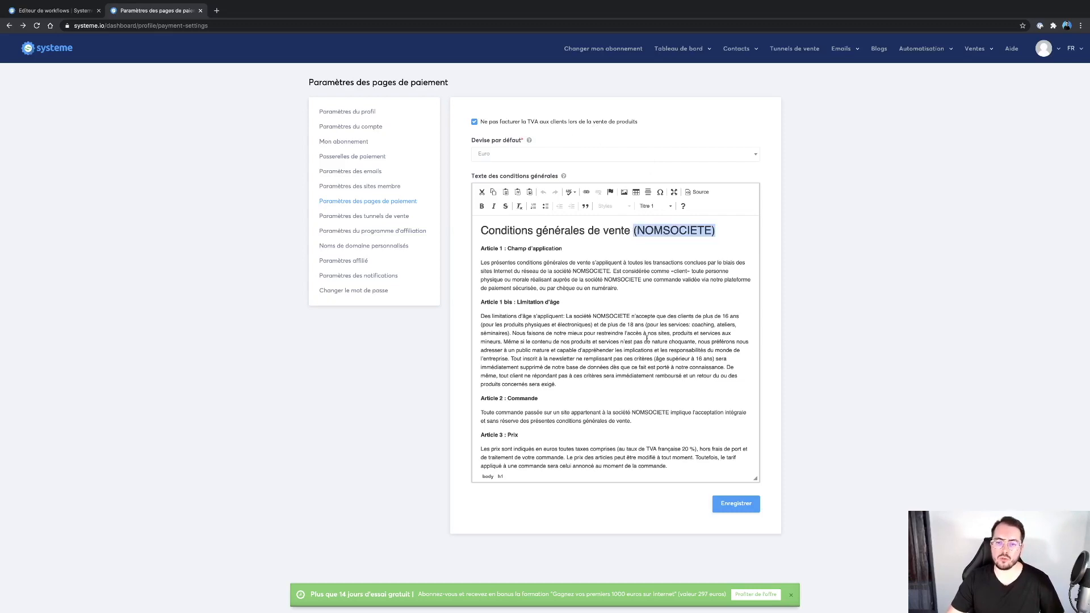
{"action": "scroll", "coordinate": [660, 299], "scroll_direction": "down", "scroll_amount": 15}
{"action": "scroll", "coordinate": [660, 298], "scroll_direction": "up", "scroll_amount": 15}
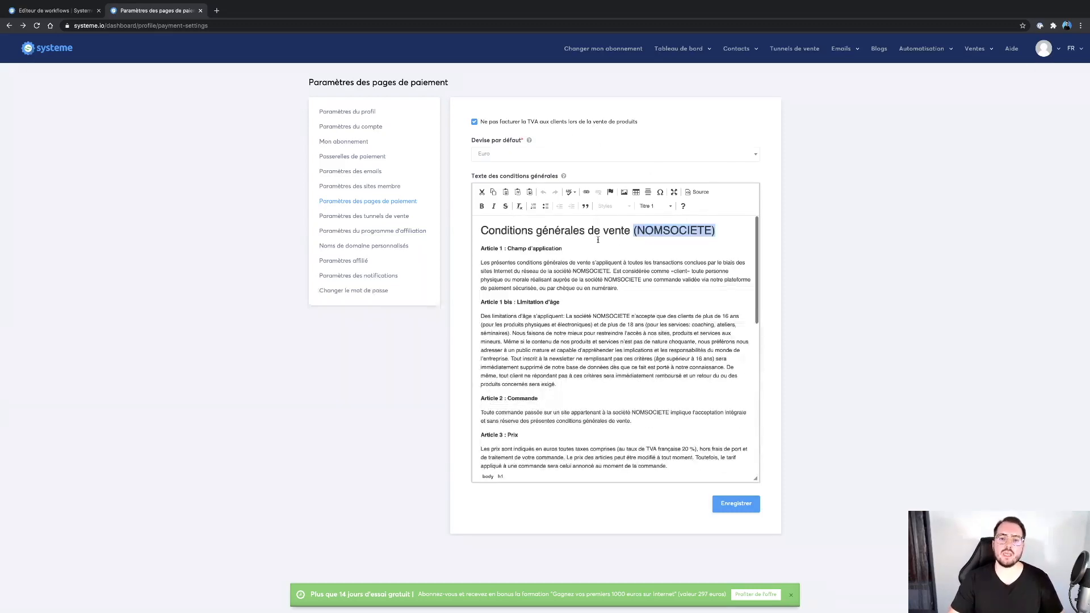
{"action": "left_click", "coordinate": [533, 126]}
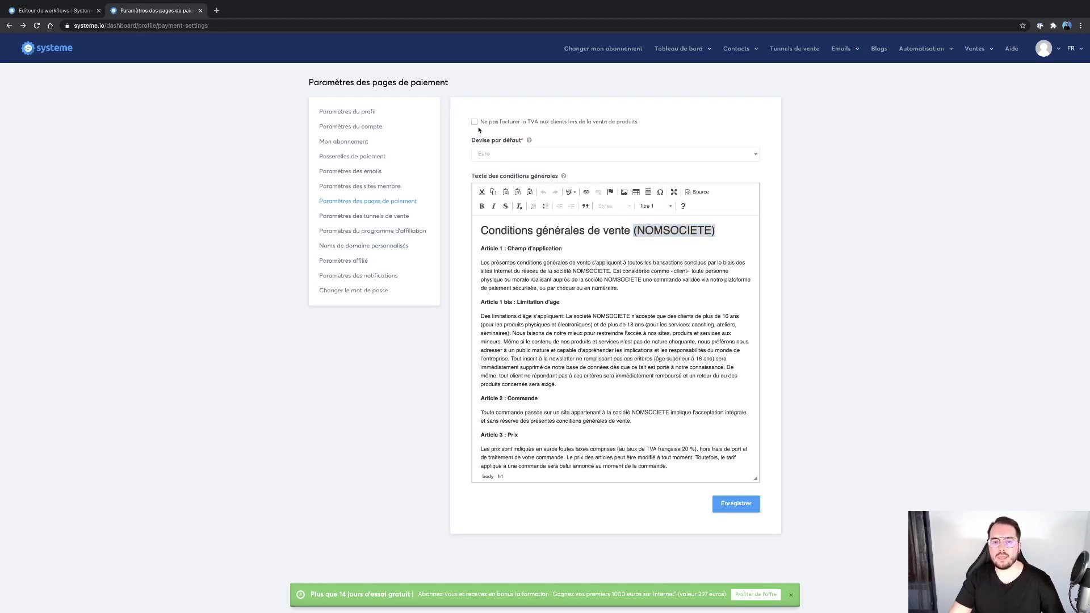
{"action": "left_click", "coordinate": [632, 230]}
{"action": "left_click_drag", "start_coordinate": [632, 230], "coordinate": [715, 230]}
Step: Review the tracking code setting for sales funnels and the default commission and payout settings of the affiliate programme
{"action": "left_click", "coordinate": [364, 218]}
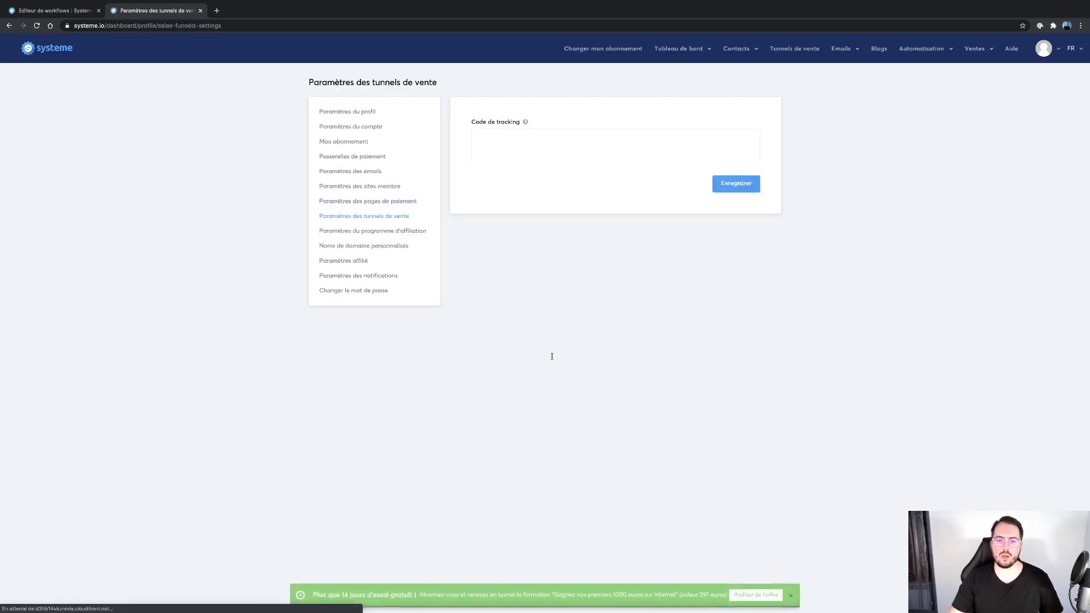
{"action": "mouse_move", "coordinate": [526, 124]}
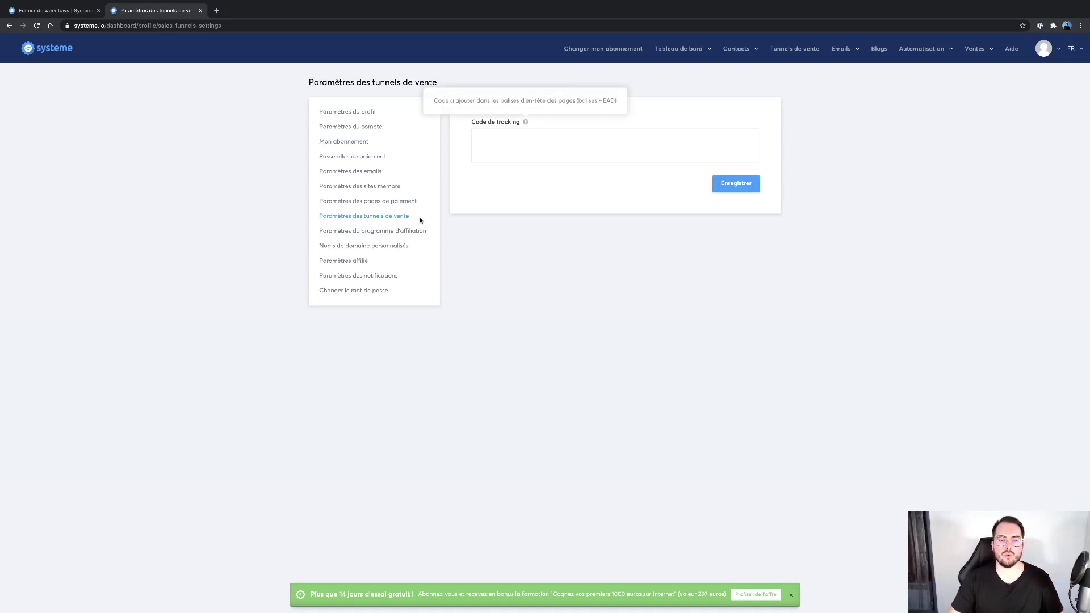
{"action": "left_click", "coordinate": [408, 234]}
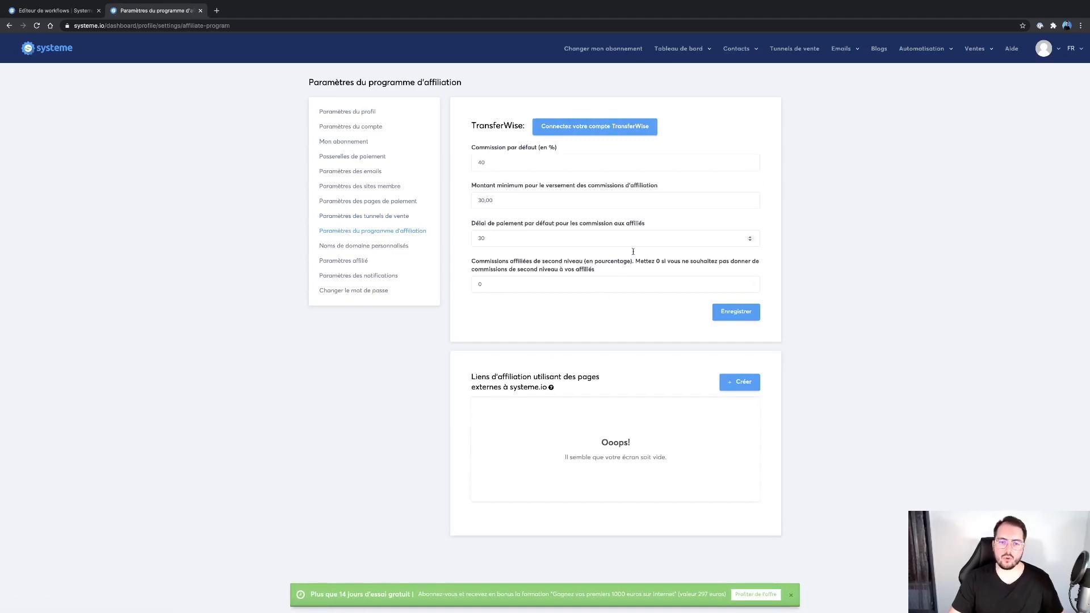
Step: Review the custom domain names and preview the domain's login page, closing the preview
{"action": "left_click", "coordinate": [375, 246]}
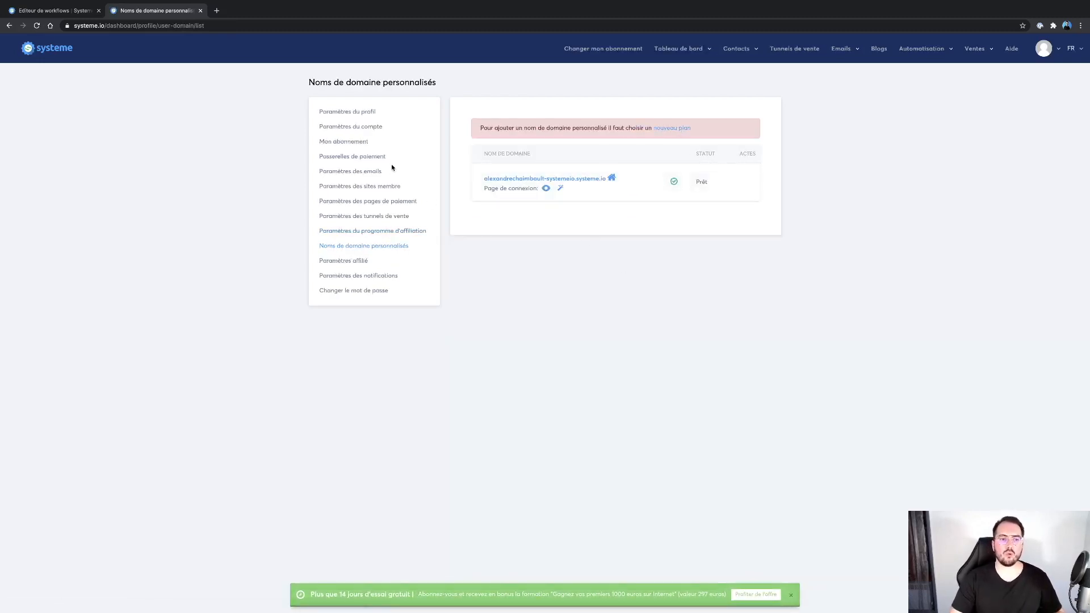
{"action": "left_click", "coordinate": [542, 195]}
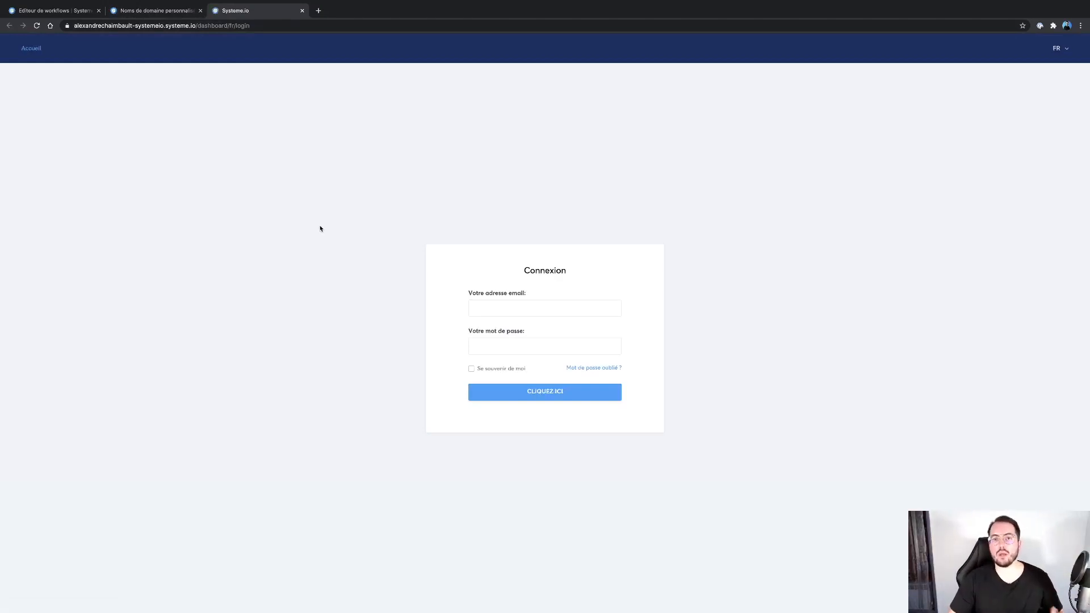
{"action": "left_click", "coordinate": [302, 10]}
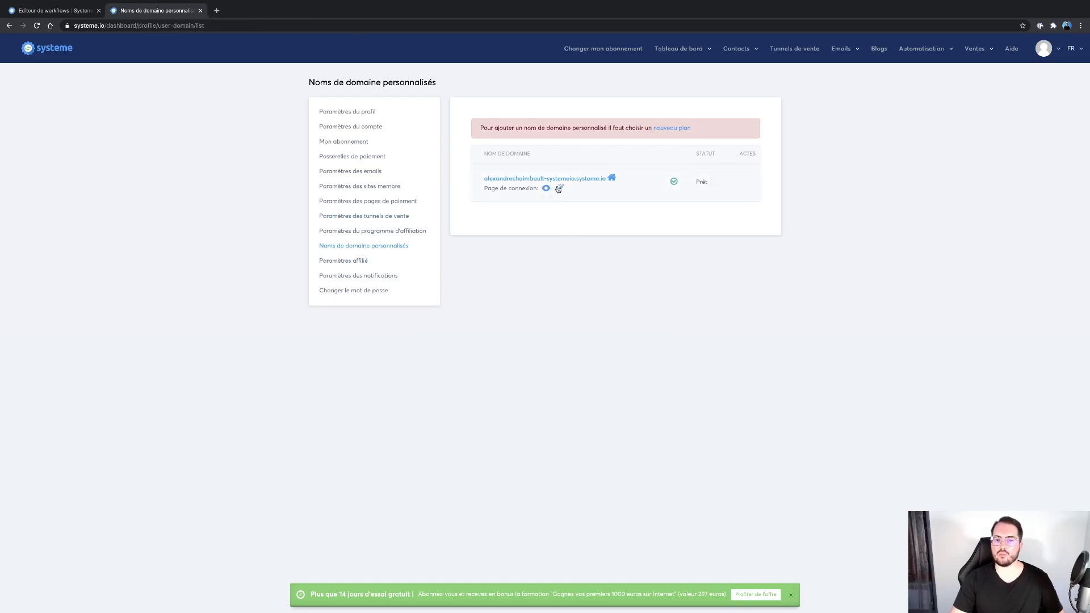
Step: Compare the fields for the PayPal and Virement commission payout methods in the affiliate settings, without saving a method
{"action": "left_click", "coordinate": [357, 265]}
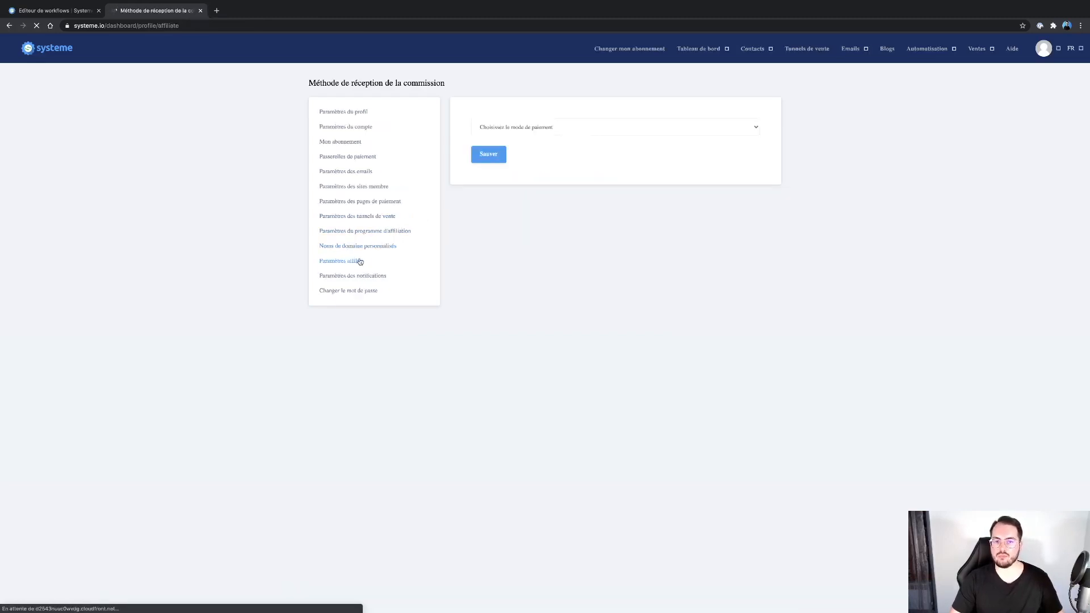
{"action": "left_click", "coordinate": [600, 128]}
{"action": "left_click", "coordinate": [599, 154]}
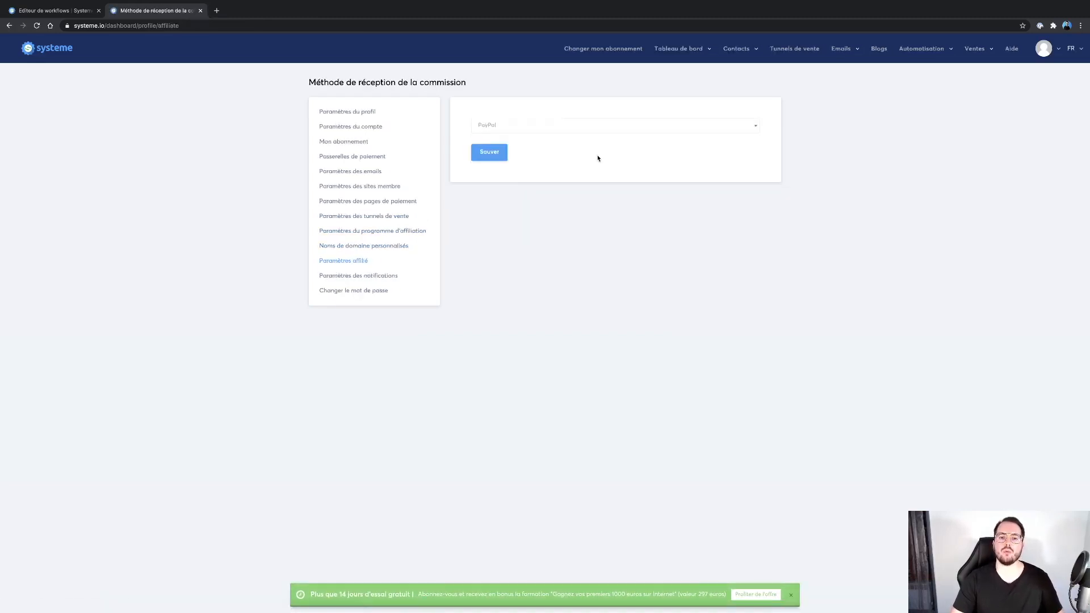
{"action": "left_click", "coordinate": [495, 163]}
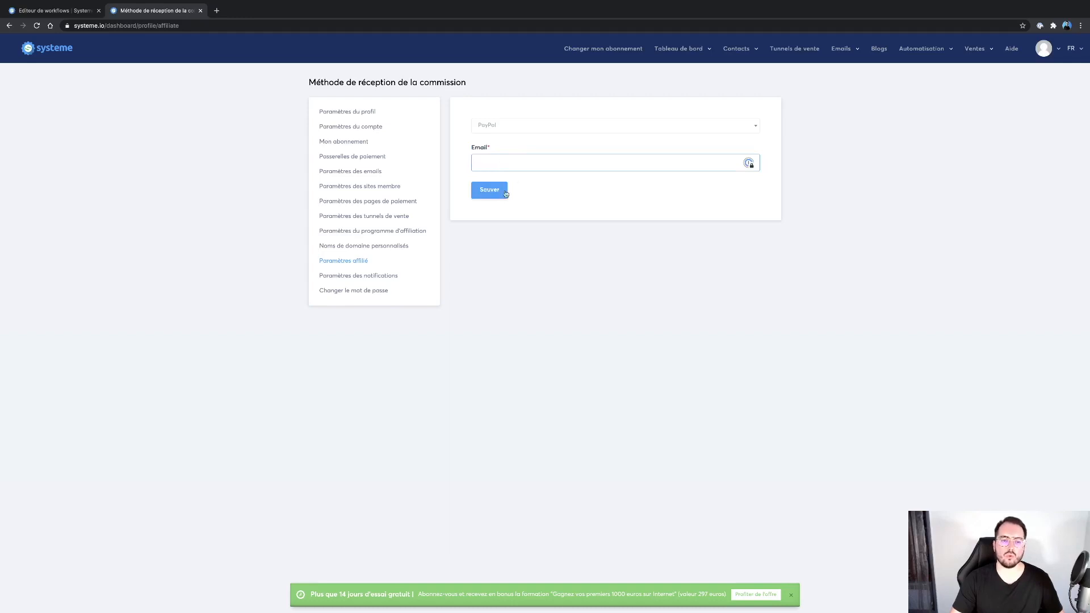
{"action": "left_click", "coordinate": [519, 127]}
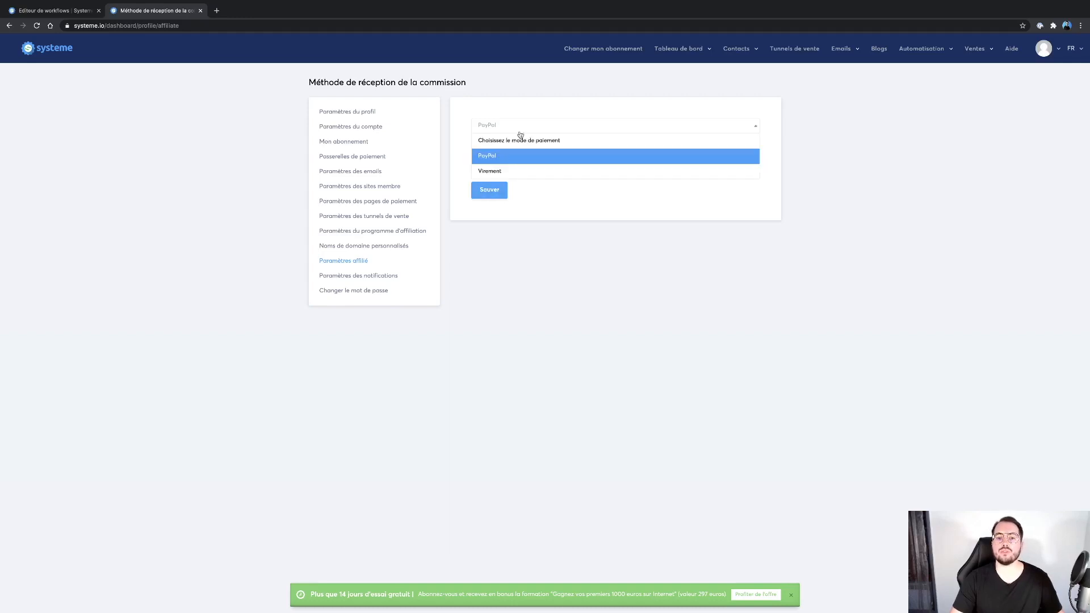
{"action": "left_click", "coordinate": [513, 171]}
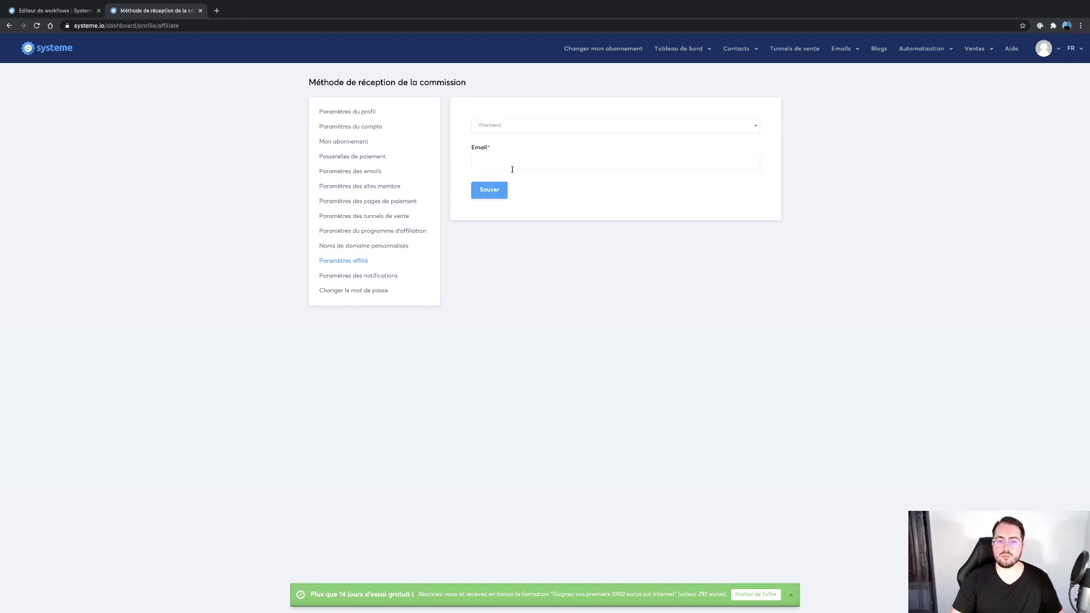
{"action": "left_click", "coordinate": [504, 128]}
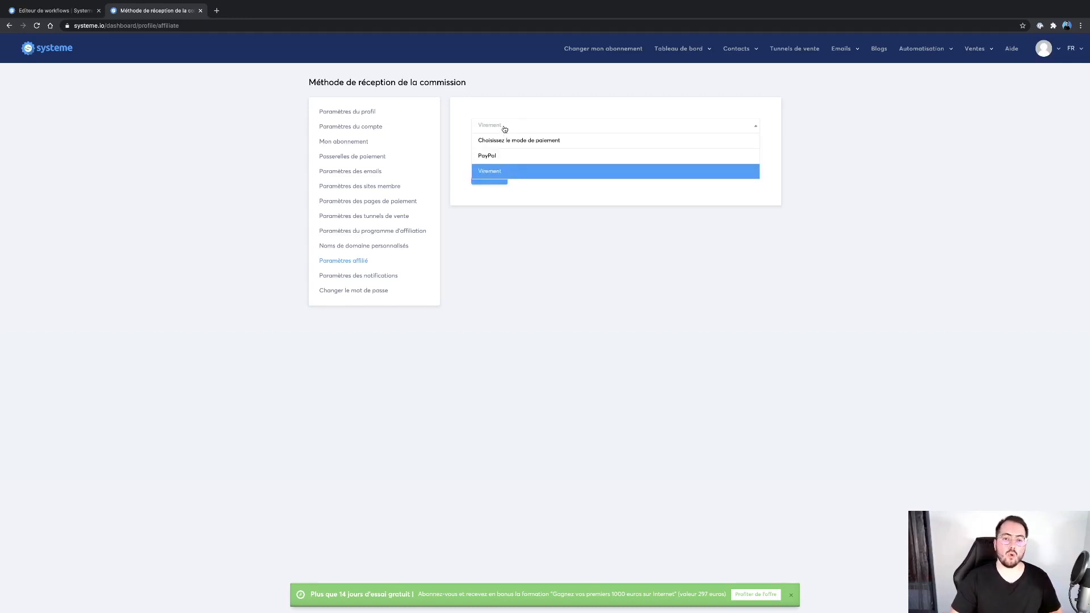
{"action": "left_click", "coordinate": [539, 157]}
{"action": "left_click", "coordinate": [547, 163]}
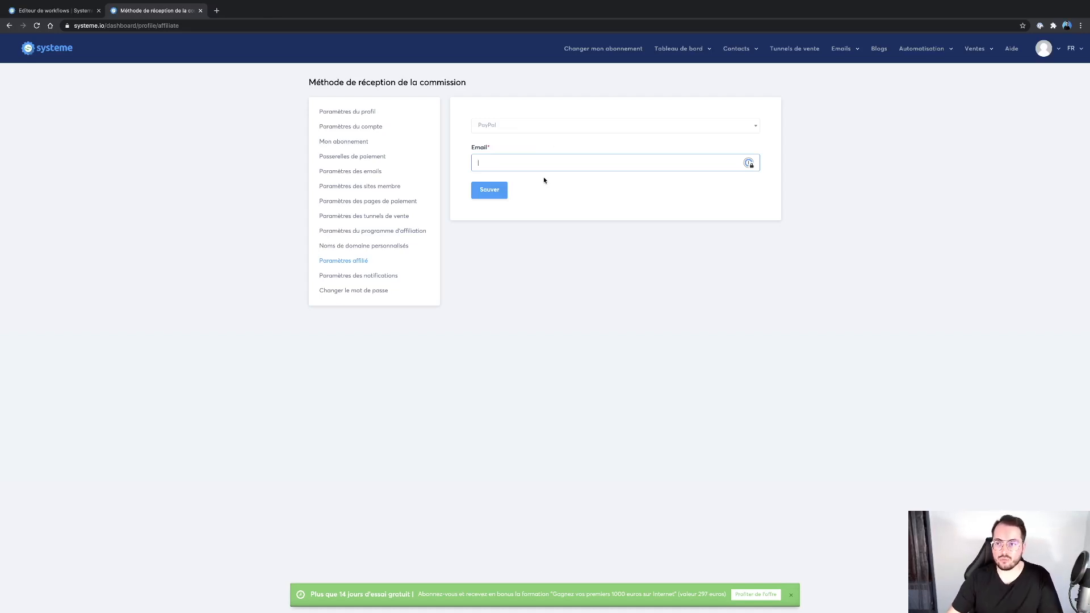
Step: Look over the notification settings and the password change form, then return to the main dashboard
{"action": "left_click", "coordinate": [359, 277]}
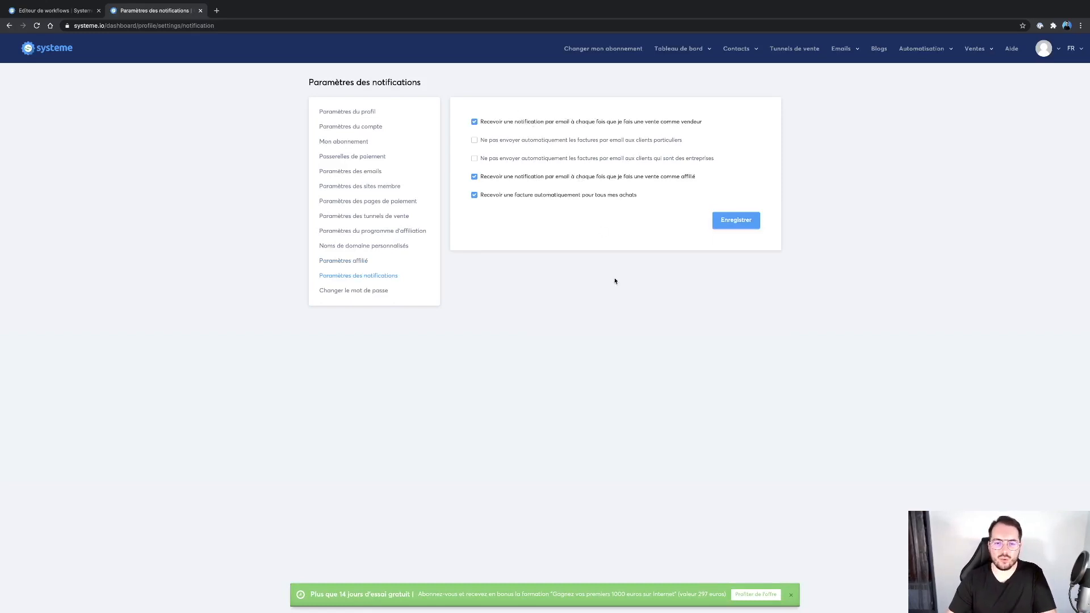
{"action": "left_click", "coordinate": [375, 290]}
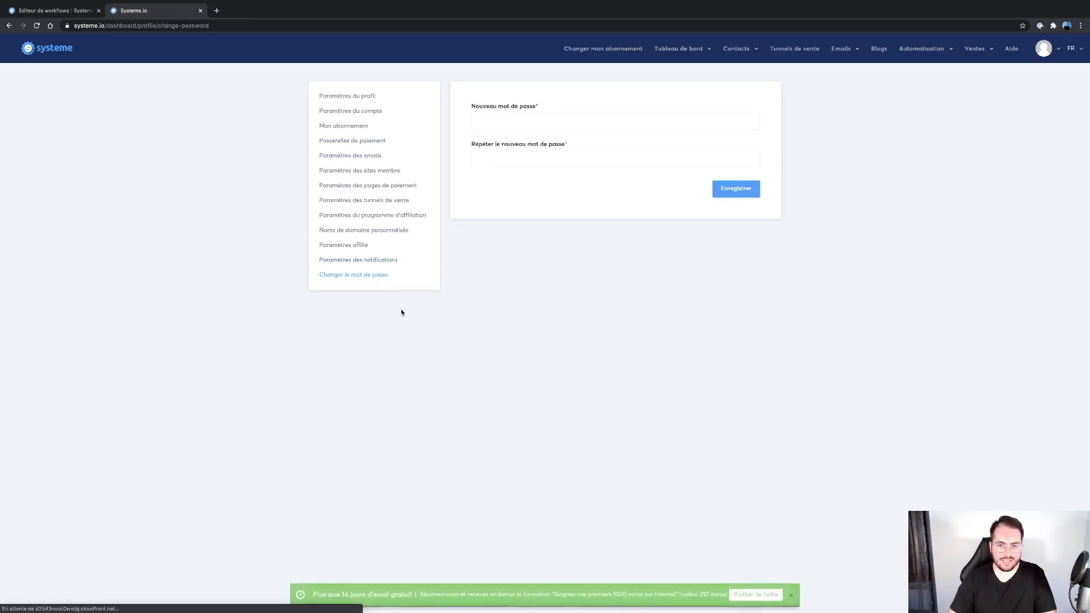
{"action": "left_click", "coordinate": [1044, 49]}
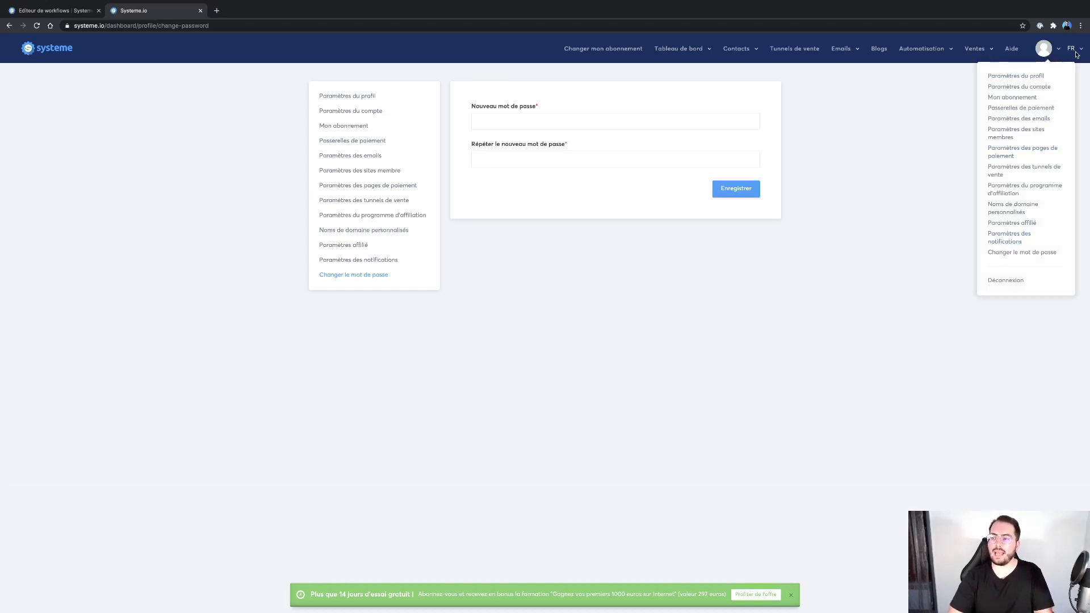
{"action": "mouse_move", "coordinate": [689, 49]}
{"action": "left_click", "coordinate": [687, 69]}
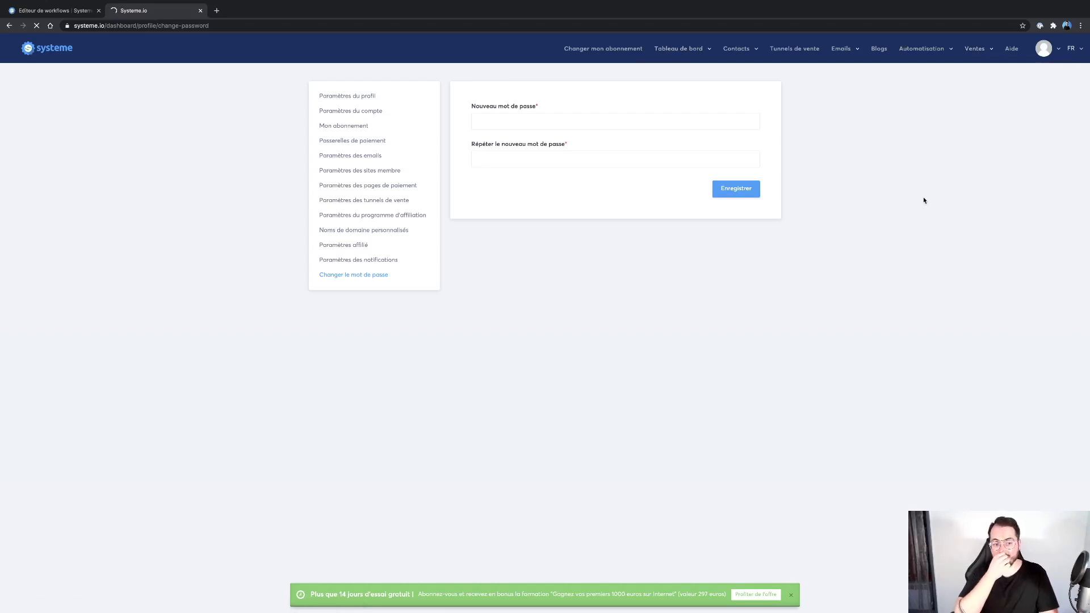